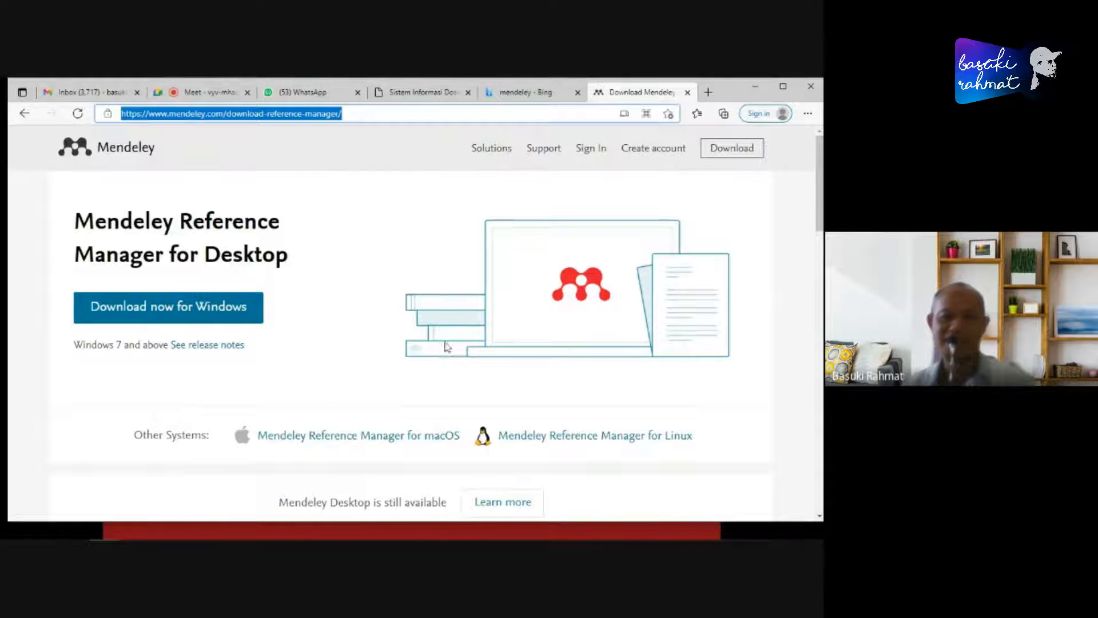
- Remove the download-reference-manager path from the address to load the Mendeley home page, and look through it
{"action": "scroll", "coordinate": [498, 366], "scroll_direction": "down", "scroll_amount": 5}
{"action": "scroll", "coordinate": [490, 369], "scroll_direction": "down", "scroll_amount": 3}
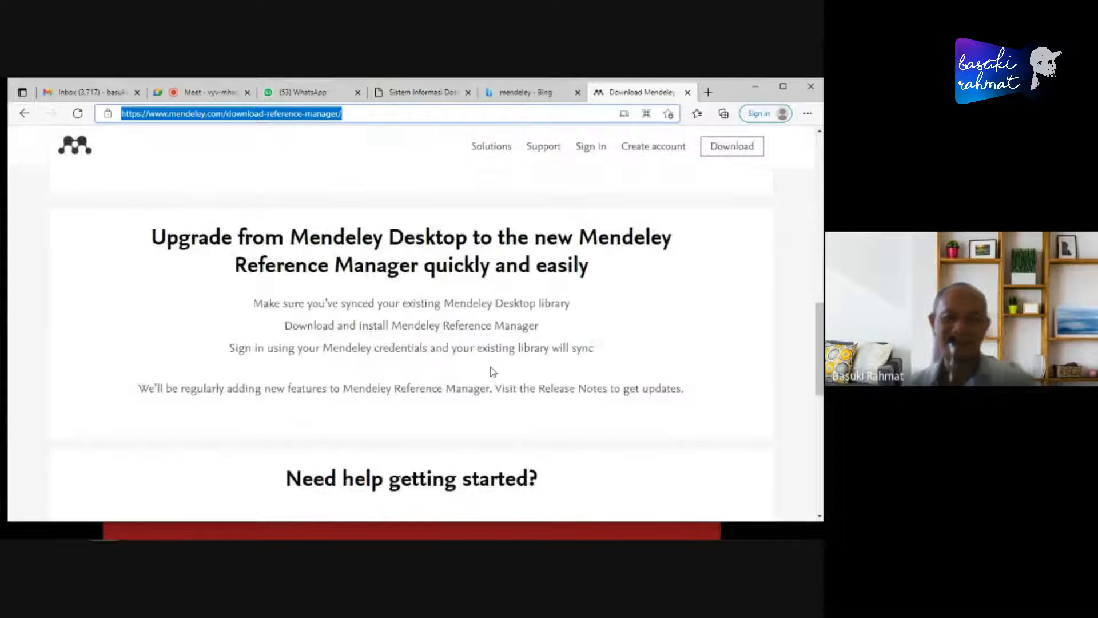
{"action": "scroll", "coordinate": [491, 368], "scroll_direction": "up", "scroll_amount": 10}
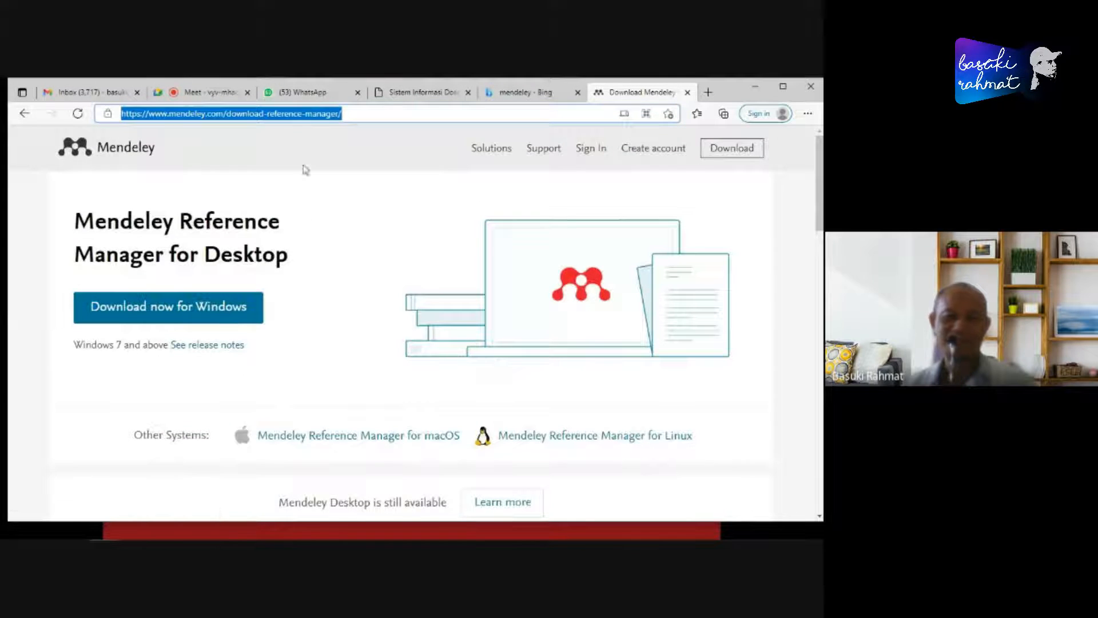
{"action": "left_click", "coordinate": [228, 114]}
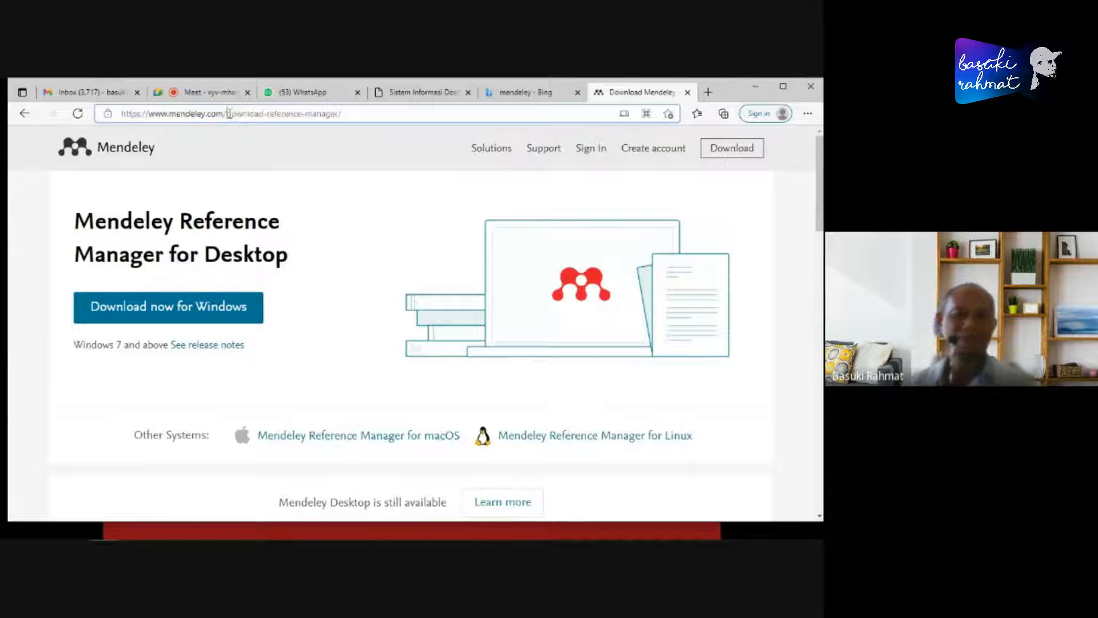
{"action": "left_click_drag", "start_coordinate": [229, 114], "coordinate": [736, 113]}
{"action": "key", "text": "BackSpace"}
{"action": "key", "text": "Return"}
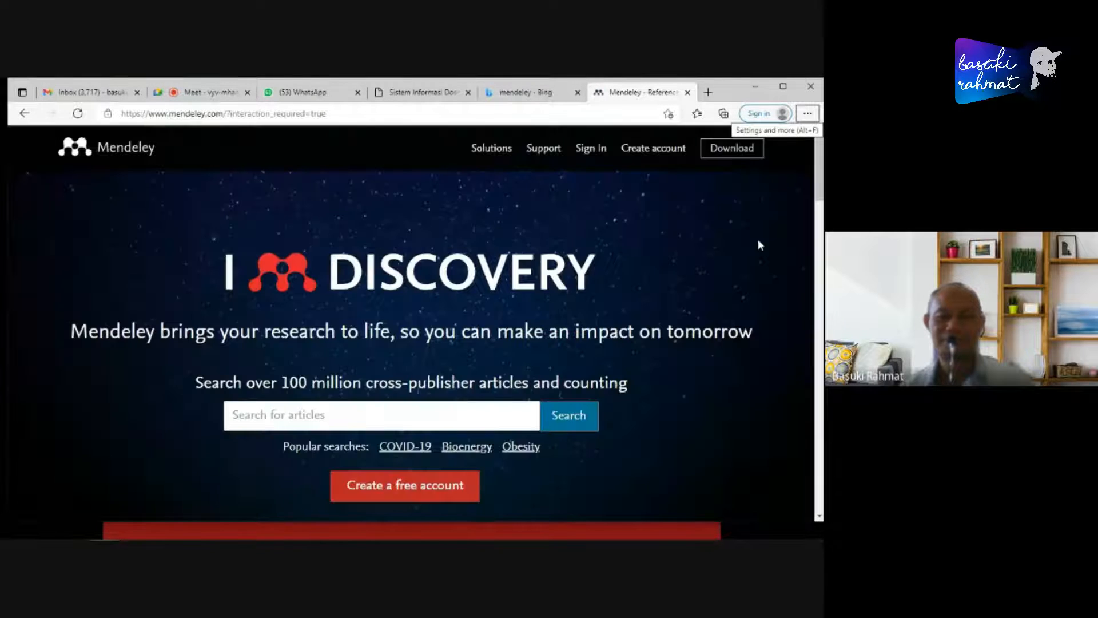
{"action": "scroll", "coordinate": [760, 245], "scroll_direction": "down", "scroll_amount": 9}
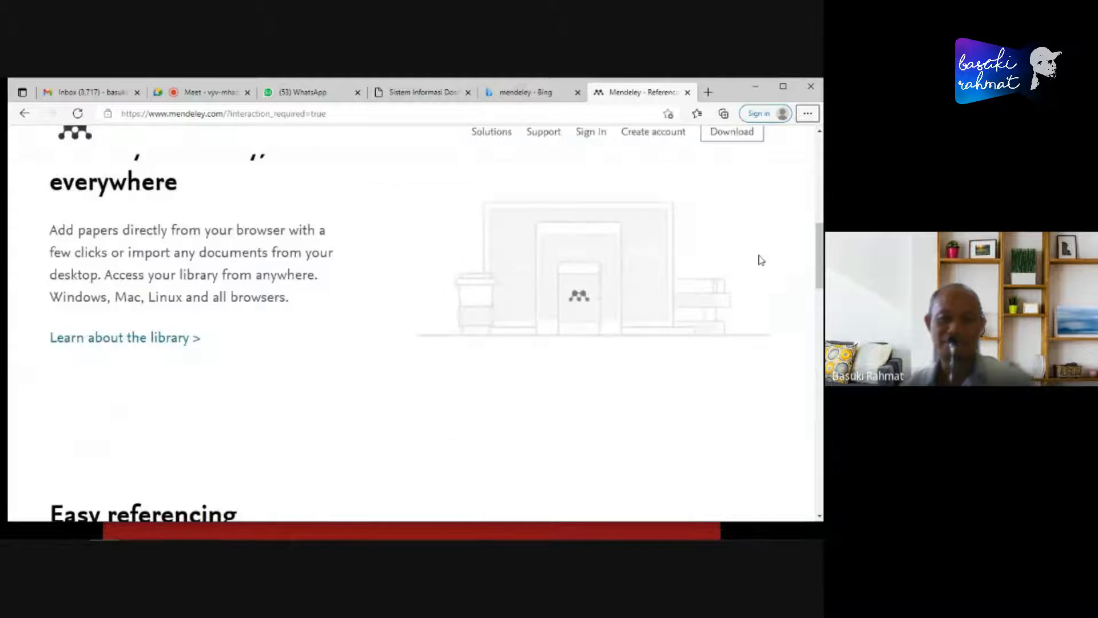
{"action": "scroll", "coordinate": [761, 260], "scroll_direction": "up", "scroll_amount": 9}
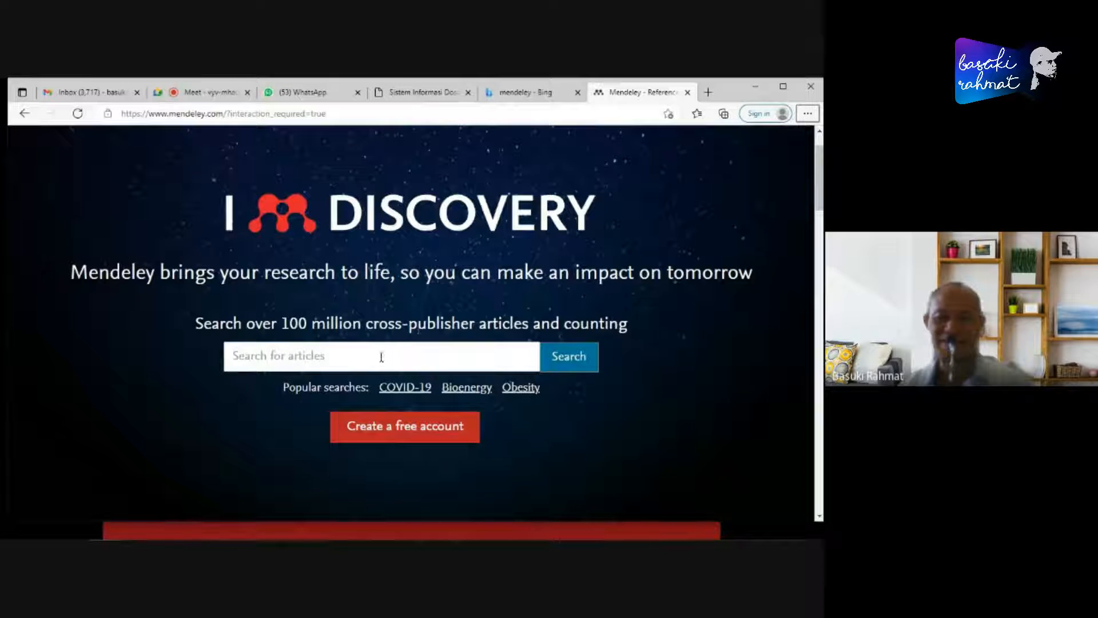
- Switch to the PowerPoint slide show and go through the slides from Adding New Research to Scopus and Science Direct
{"action": "key", "text": "alt+Tab"}
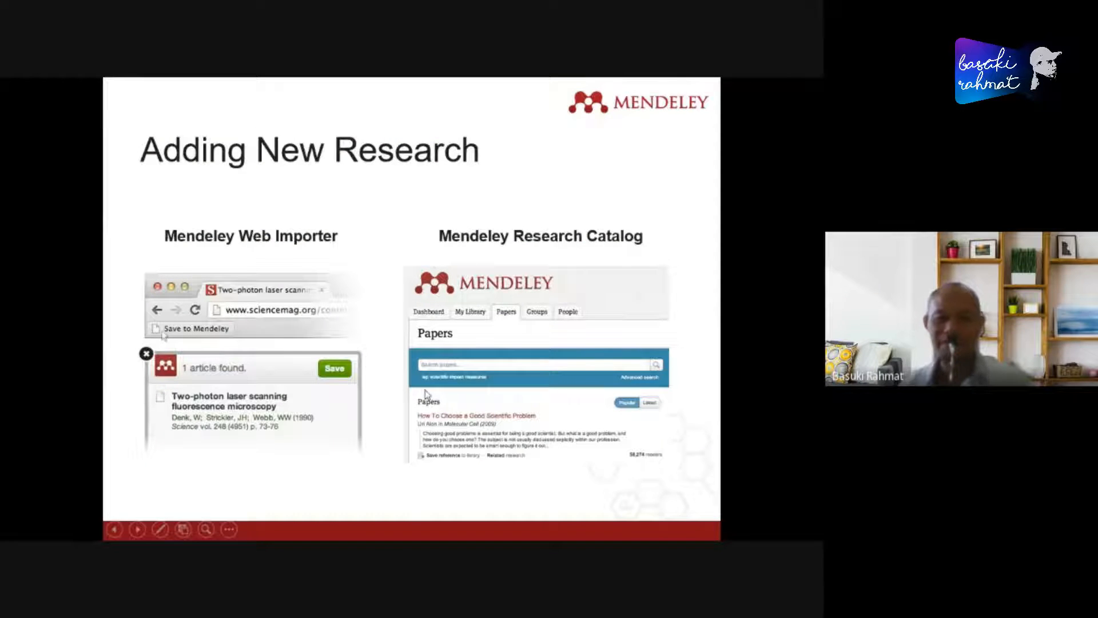
{"action": "left_click", "coordinate": [692, 438]}
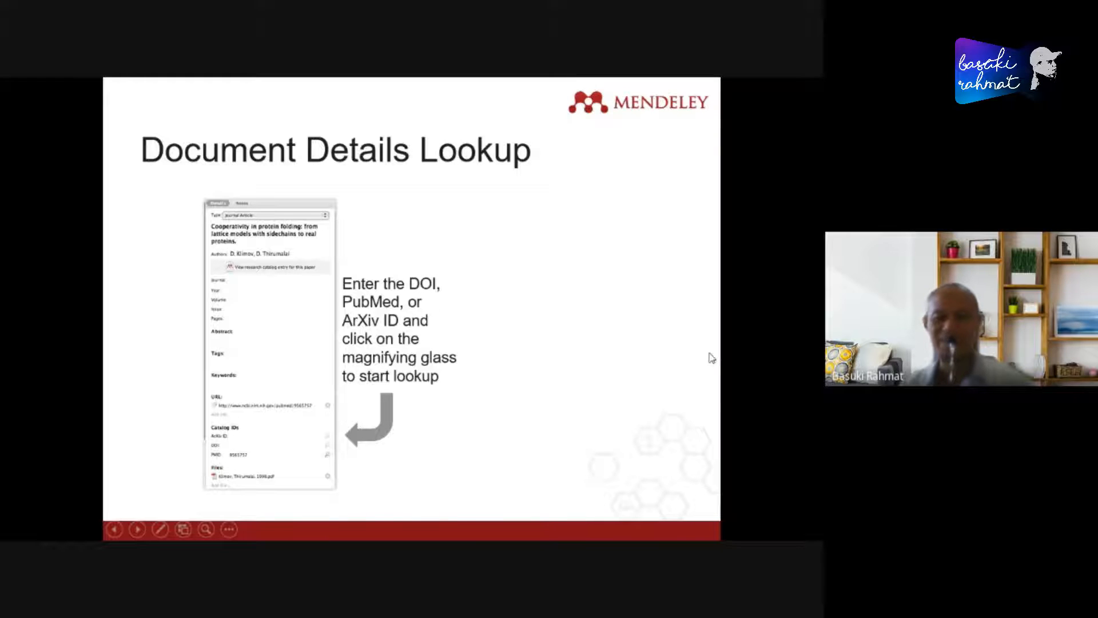
{"action": "left_click", "coordinate": [625, 367]}
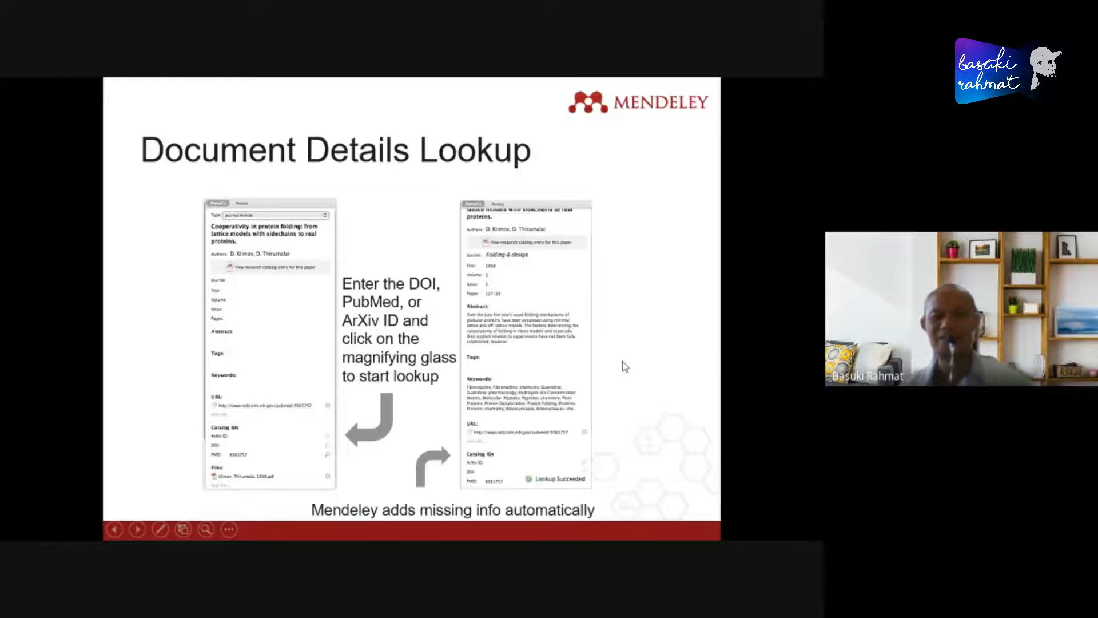
{"action": "left_click", "coordinate": [689, 354]}
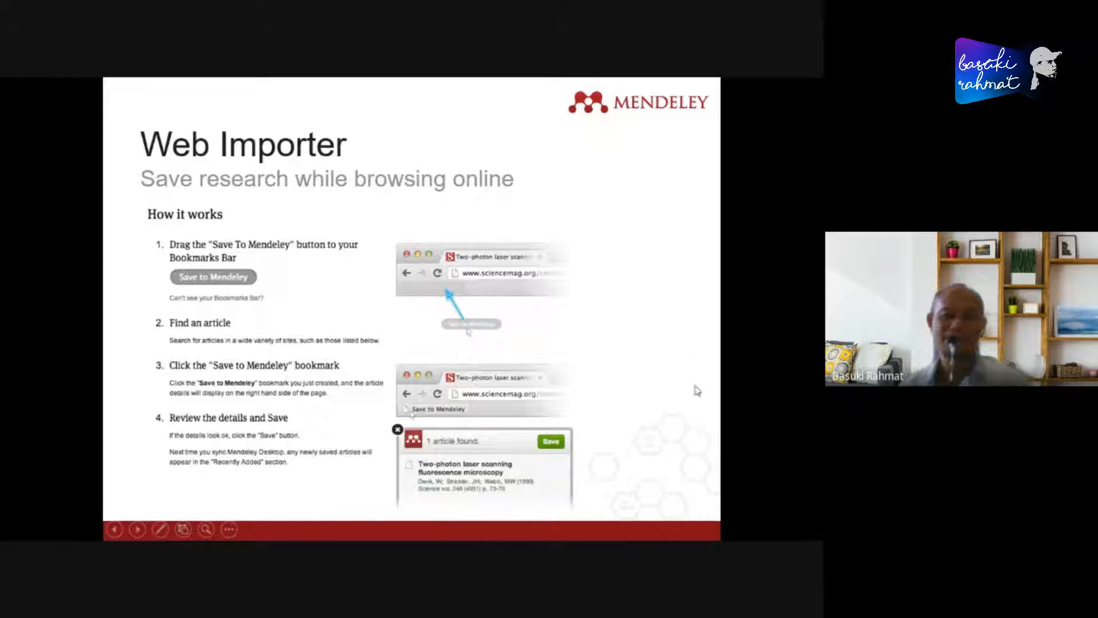
{"action": "left_click", "coordinate": [707, 410]}
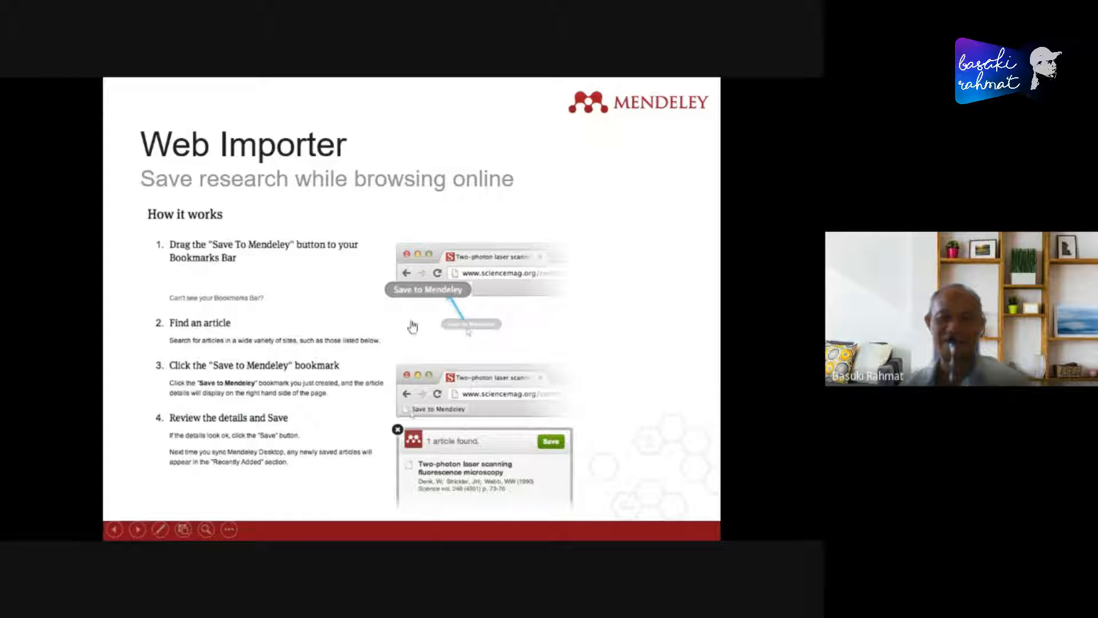
{"action": "left_click", "coordinate": [680, 359]}
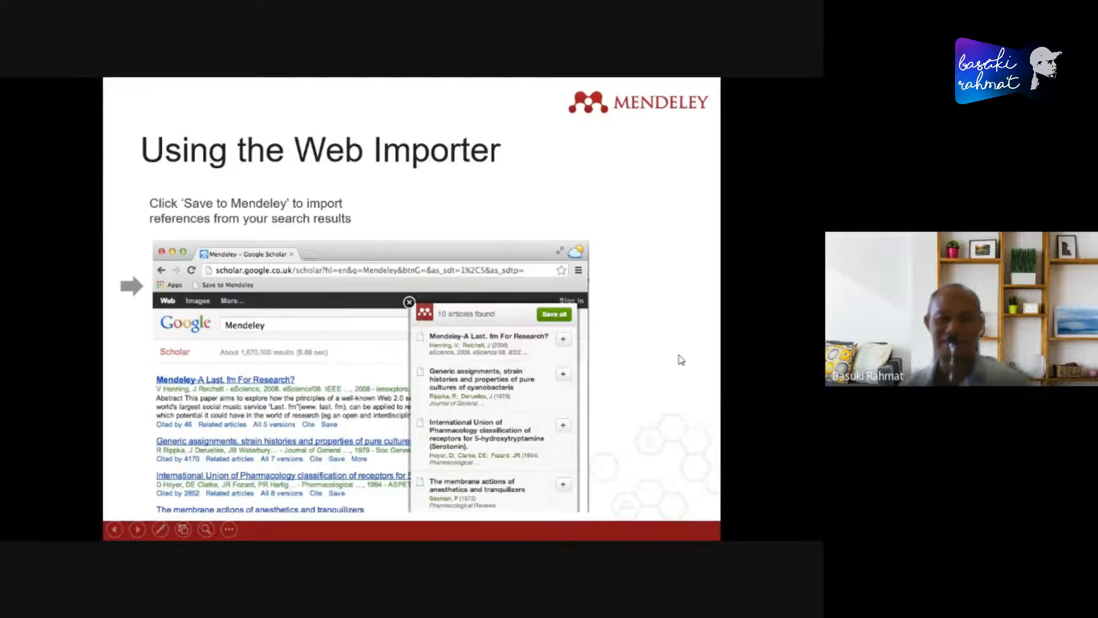
{"action": "left_click", "coordinate": [681, 359]}
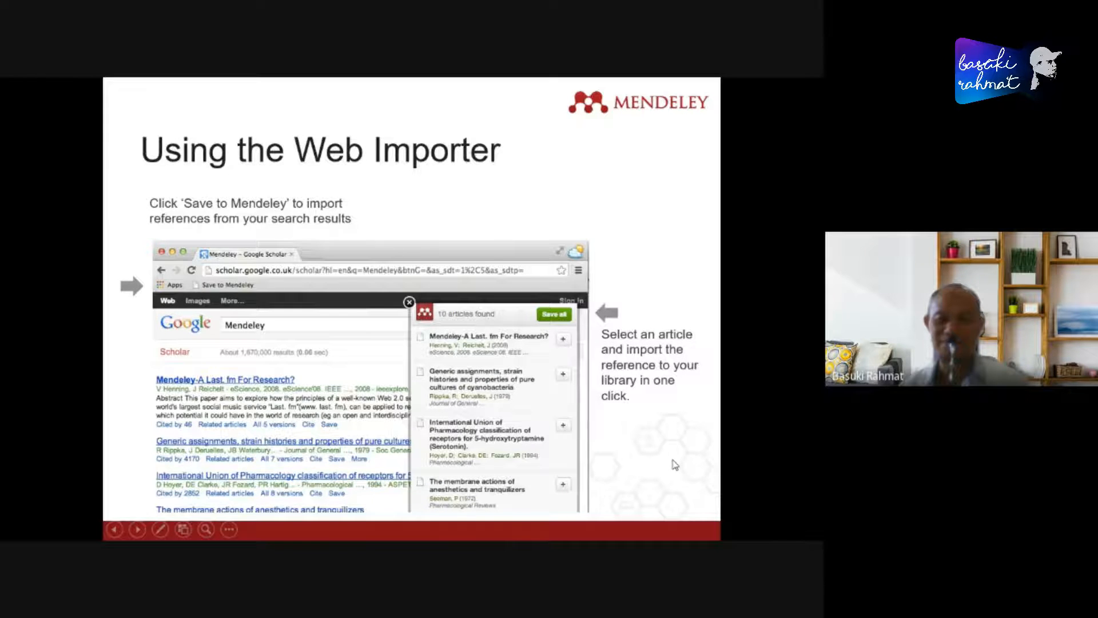
{"action": "left_click", "coordinate": [674, 462]}
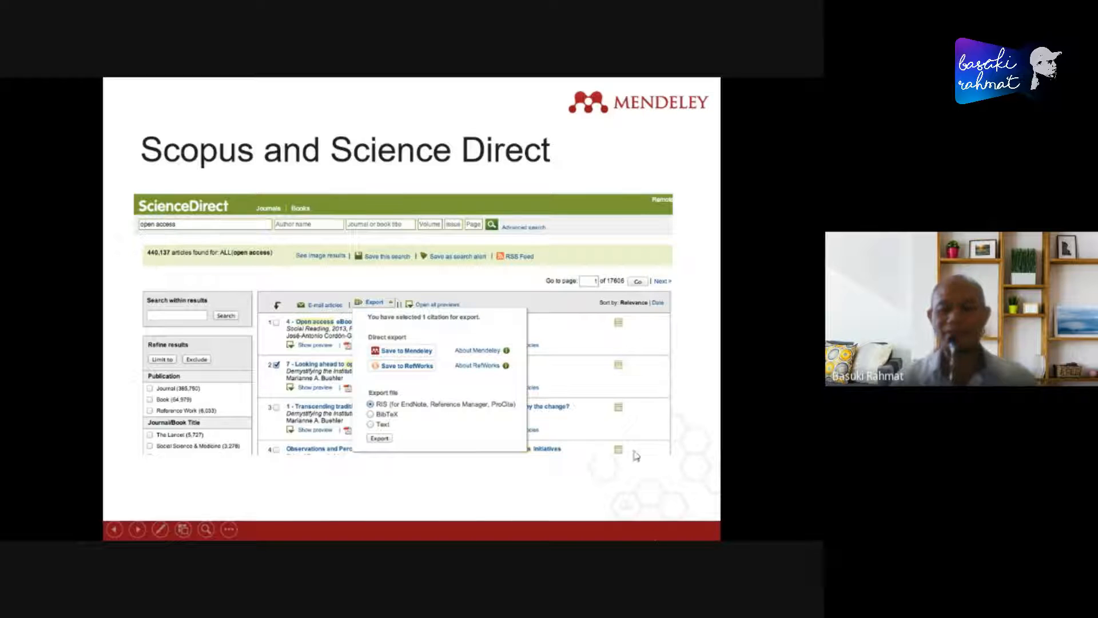
- Switch to Microsoft Edge, search the web for "sciencedirect" in a new tab and open the ScienceDirect.com result
{"action": "key", "text": "alt+Tab"}
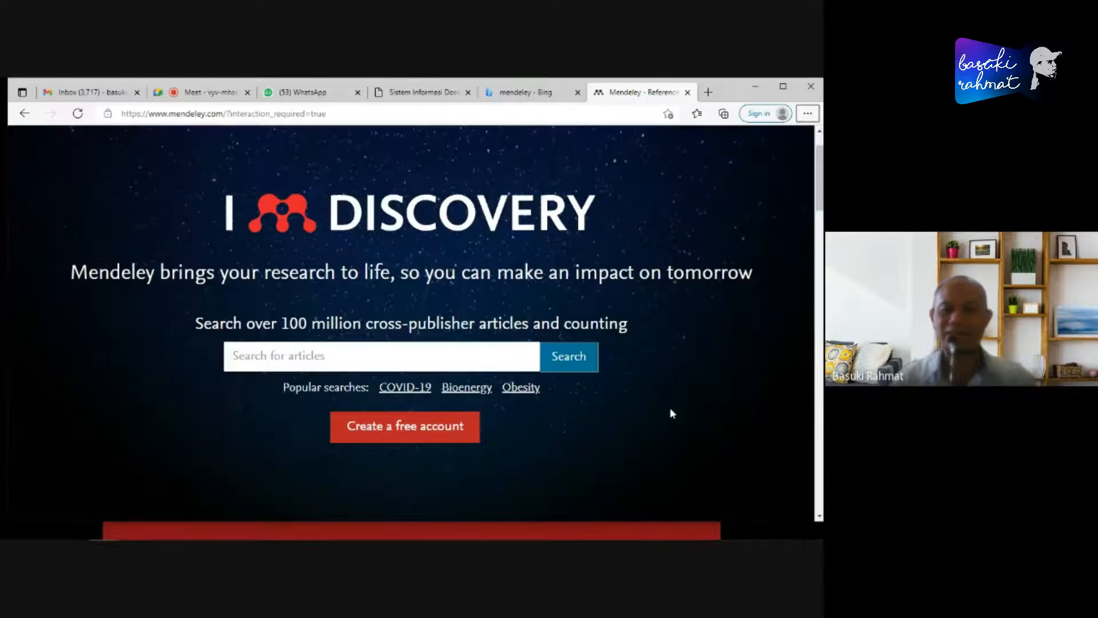
{"action": "left_click", "coordinate": [626, 115]}
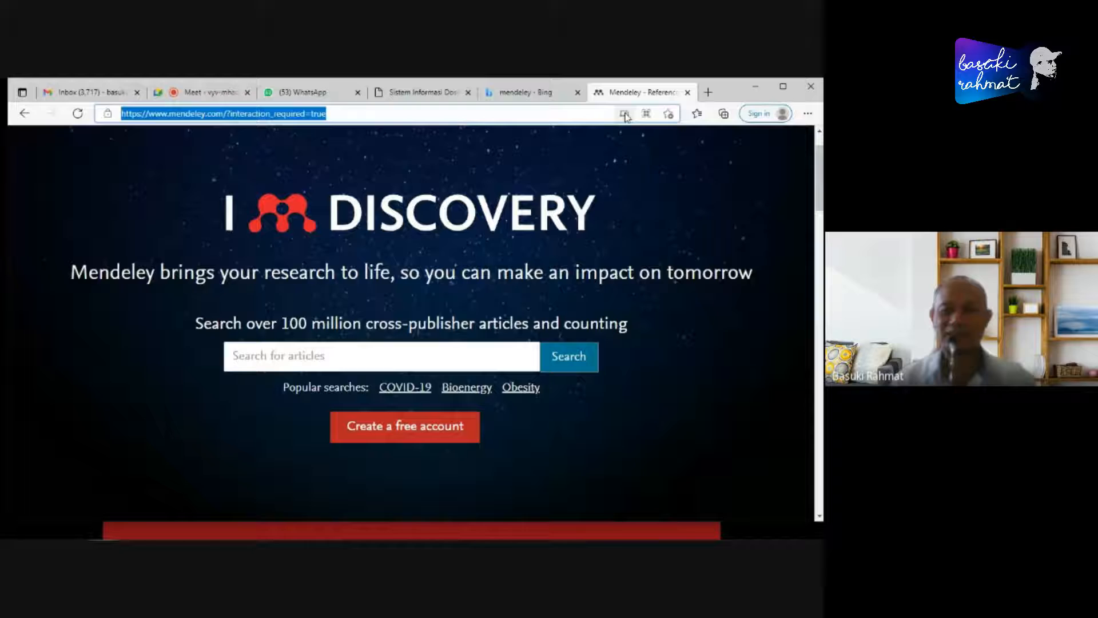
{"action": "left_click", "coordinate": [708, 92]}
{"action": "type", "text": "science"}
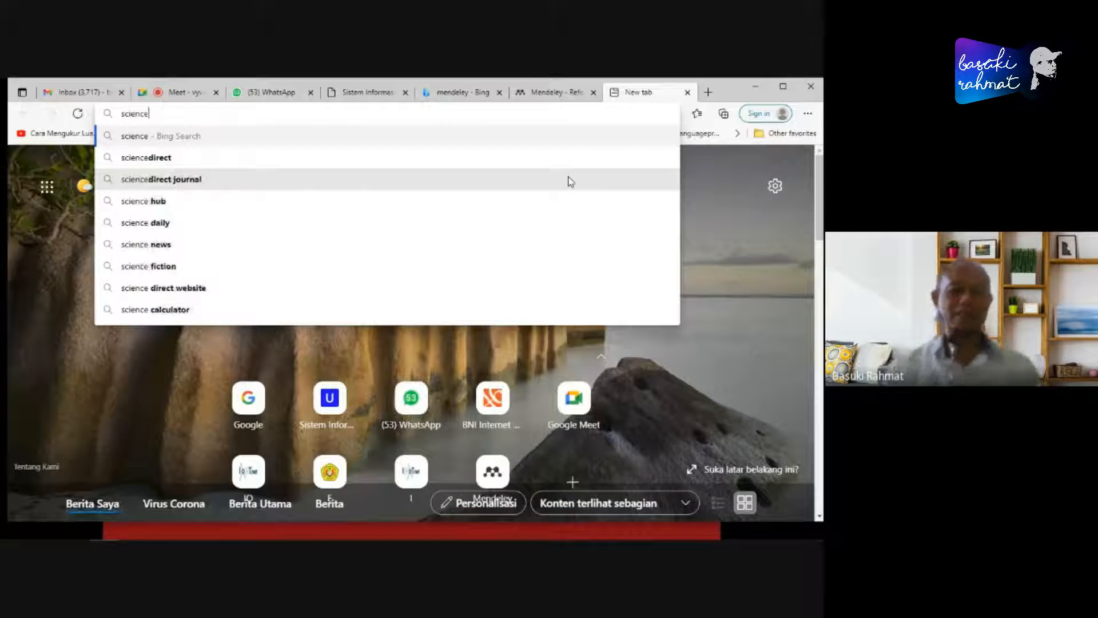
{"action": "key", "text": "Down"}
{"action": "key", "text": "Return"}
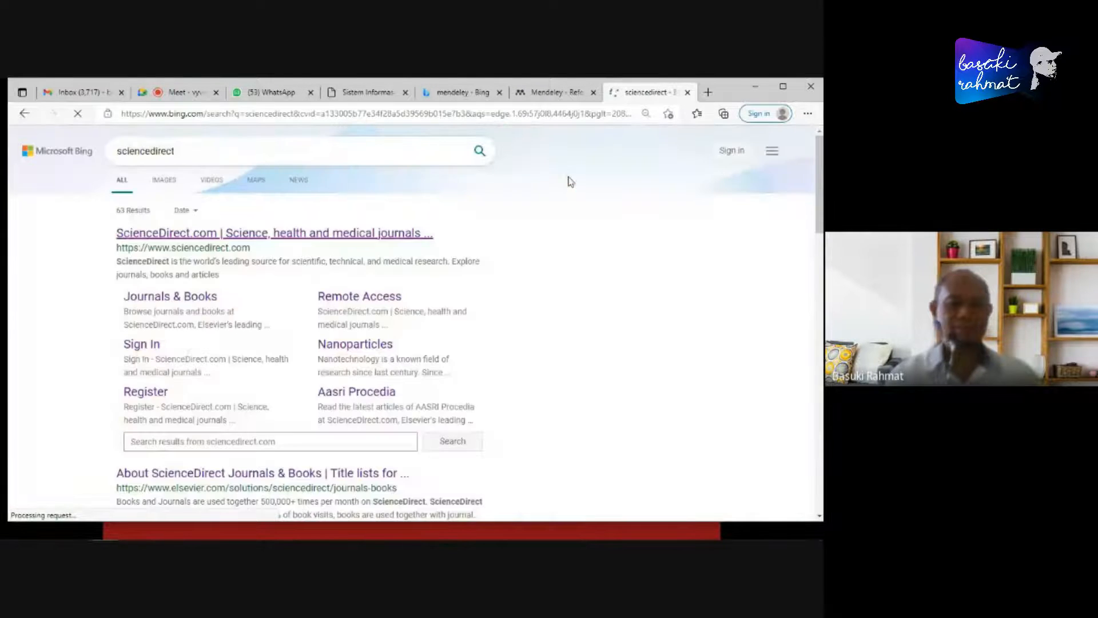
{"action": "left_click", "coordinate": [240, 233]}
{"action": "left_click", "coordinate": [605, 92]}
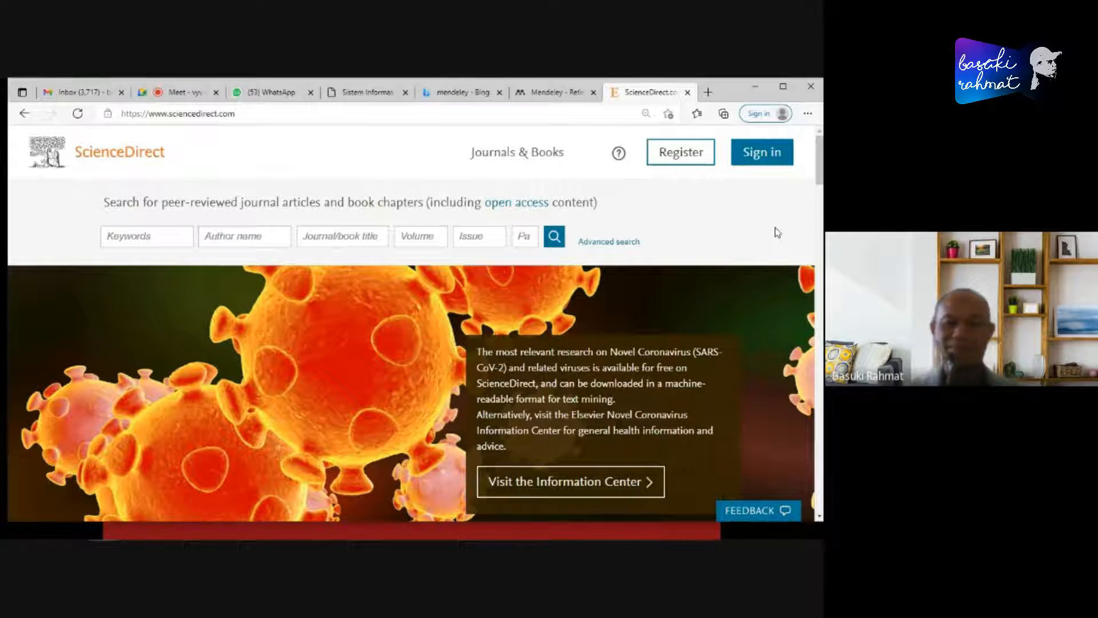
- Search ScienceDirect for articles with the keywords "internet of things"
{"action": "left_click", "coordinate": [149, 235]}
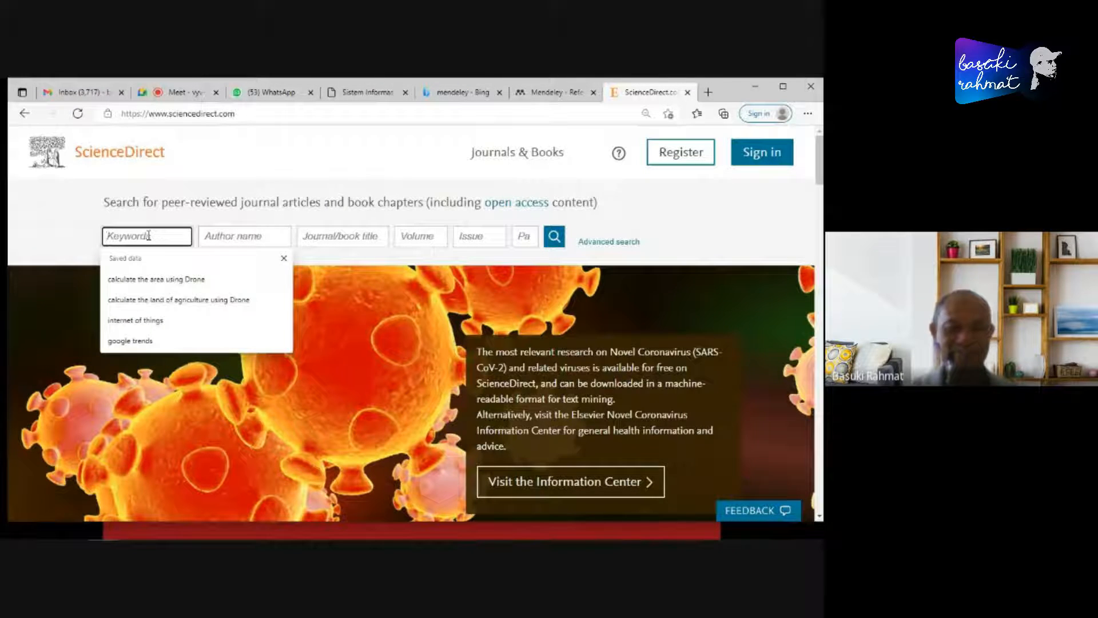
{"action": "type", "text": "inter"}
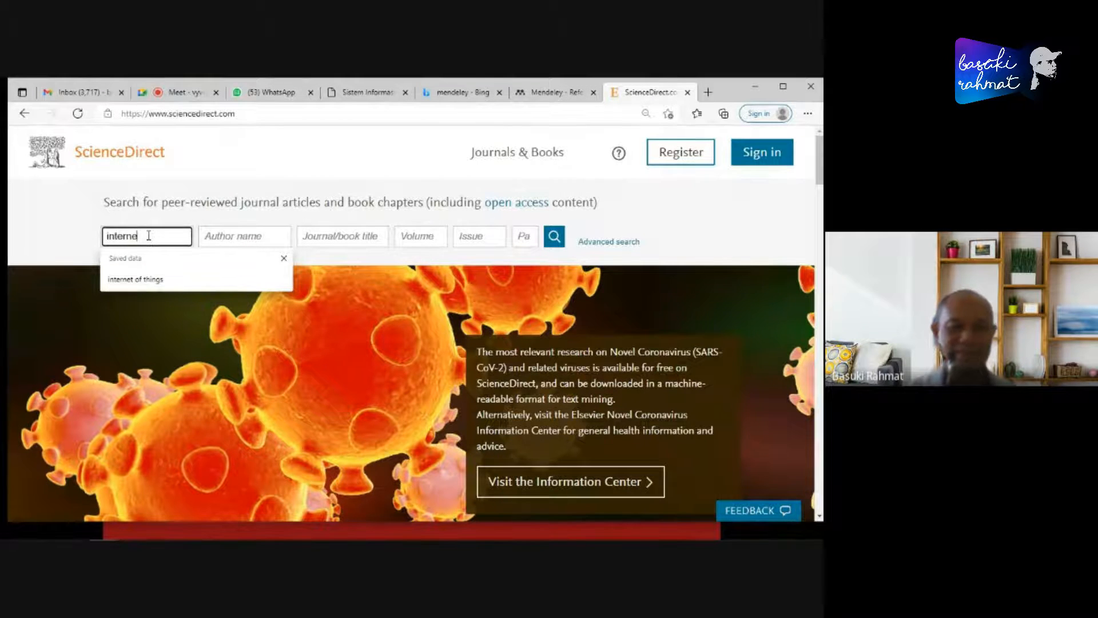
{"action": "type", "text": "ne"}
{"action": "key", "text": "Down"}
{"action": "key", "text": "Return"}
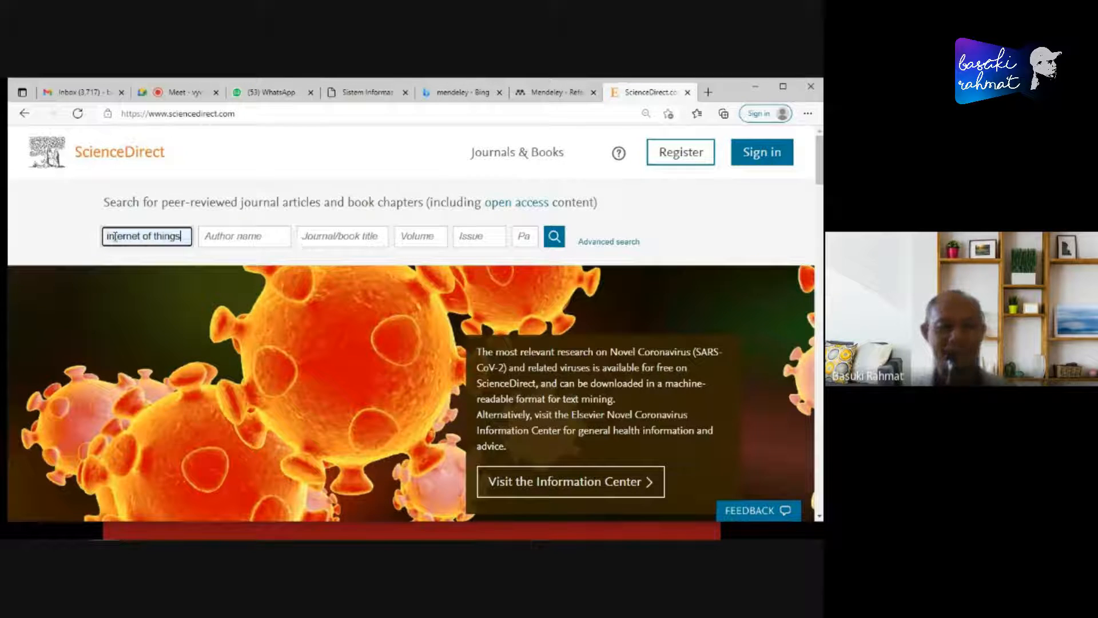
{"action": "left_click", "coordinate": [554, 237]}
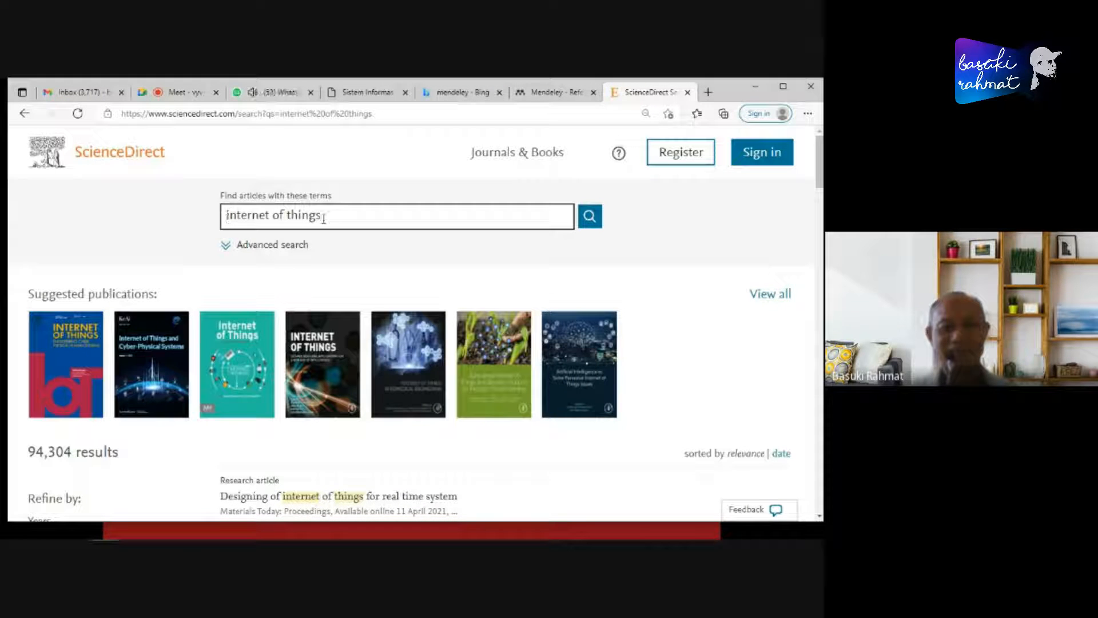
- Examine the internet of things search results for an open access article with a downloadable PDF
{"action": "scroll", "coordinate": [713, 322], "scroll_direction": "down", "scroll_amount": 2}
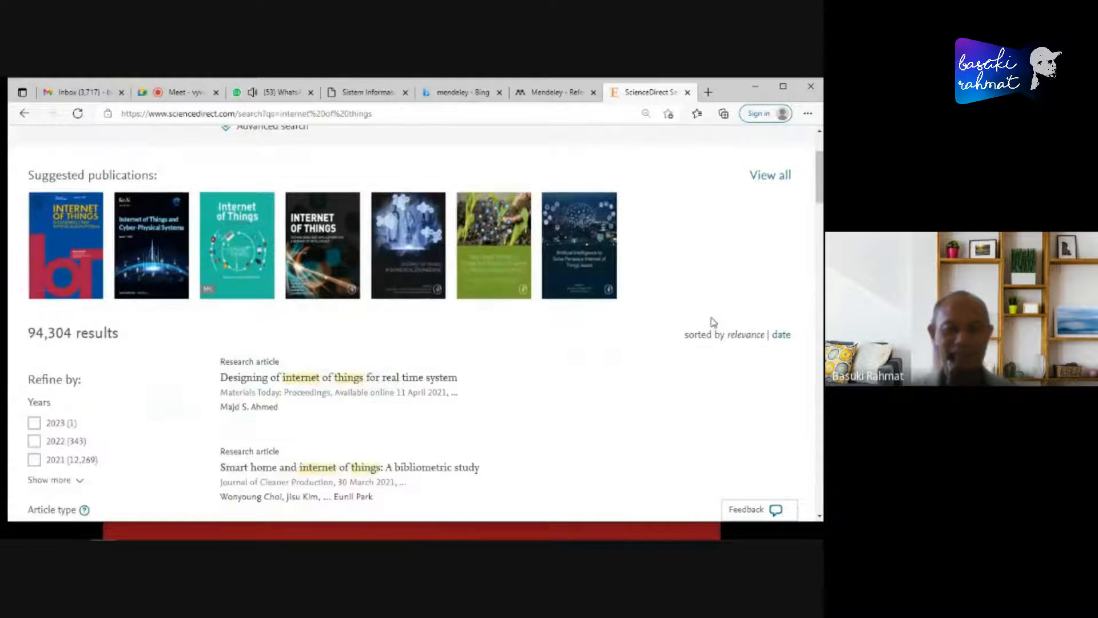
{"action": "scroll", "coordinate": [713, 322], "scroll_direction": "down", "scroll_amount": 2}
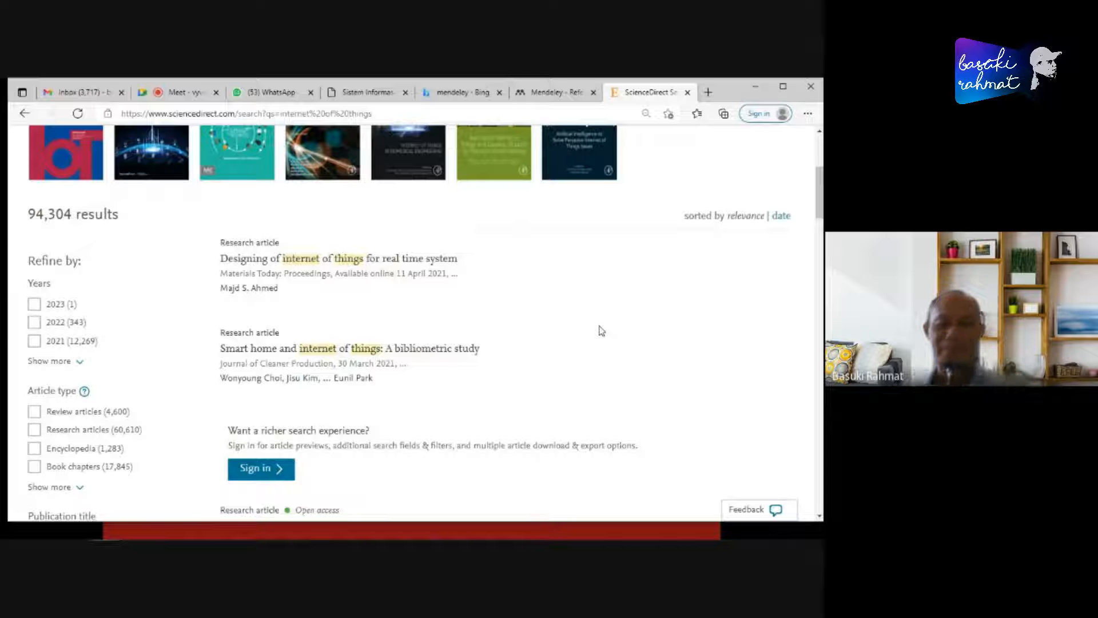
{"action": "scroll", "coordinate": [520, 291], "scroll_direction": "down", "scroll_amount": 2}
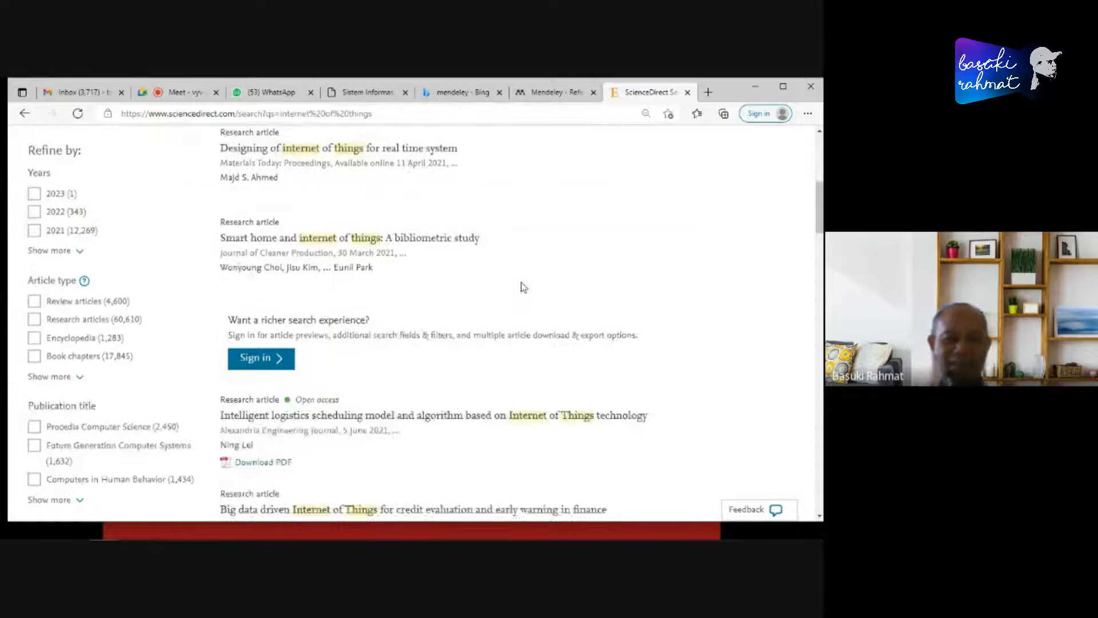
{"action": "scroll", "coordinate": [499, 305], "scroll_direction": "up", "scroll_amount": 1}
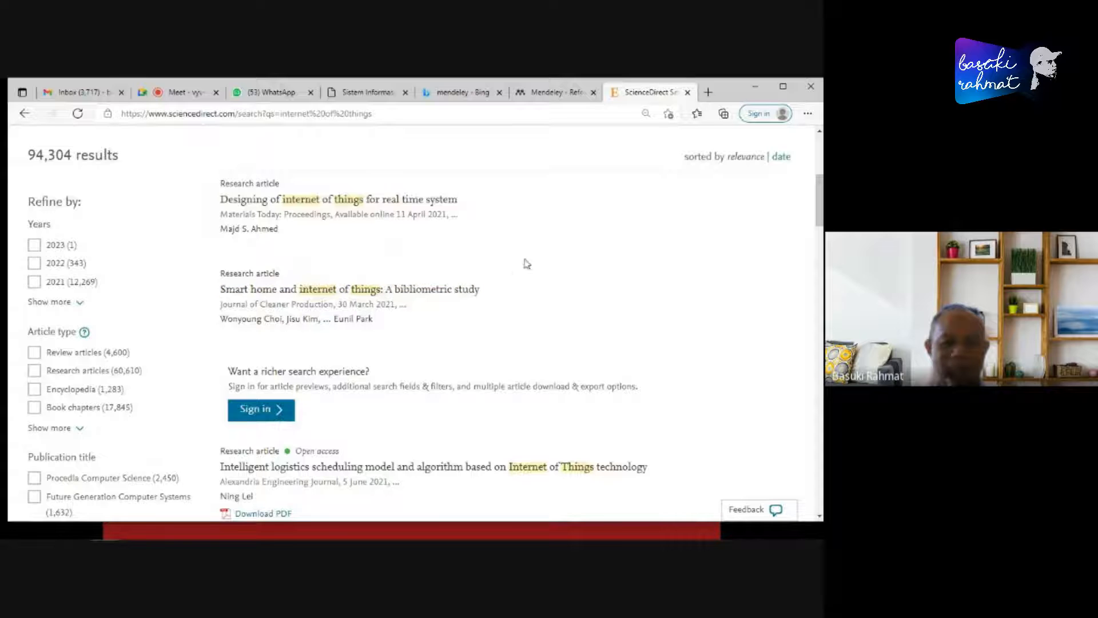
{"action": "scroll", "coordinate": [544, 273], "scroll_direction": "down", "scroll_amount": 1}
{"action": "scroll", "coordinate": [538, 272], "scroll_direction": "down", "scroll_amount": 2}
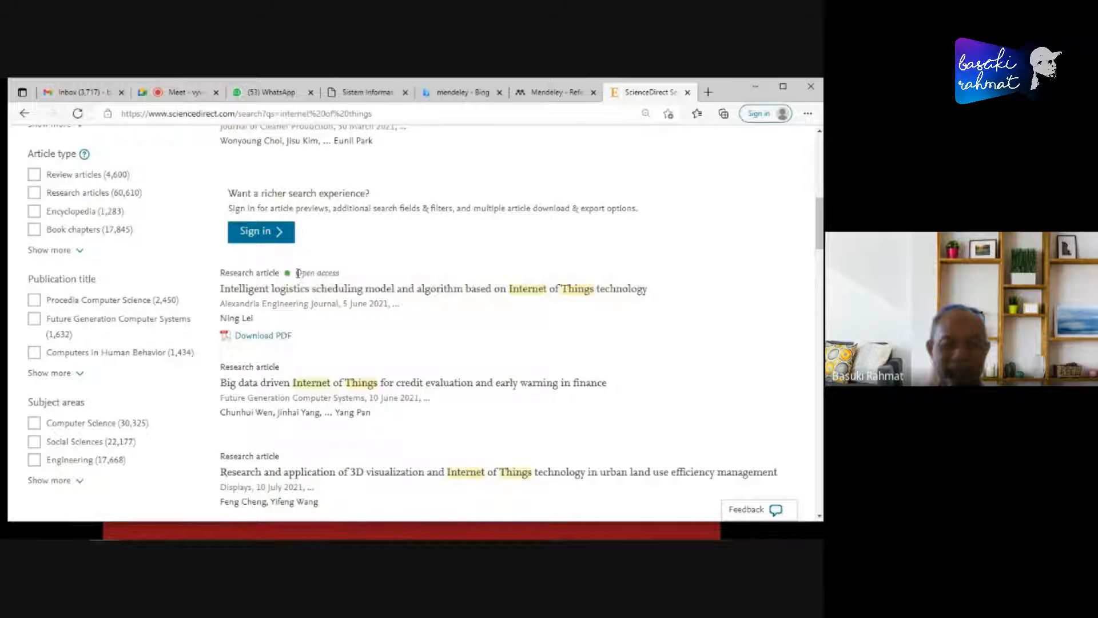
{"action": "left_click_drag", "start_coordinate": [297, 273], "coordinate": [346, 275]}
{"action": "left_click", "coordinate": [358, 341]}
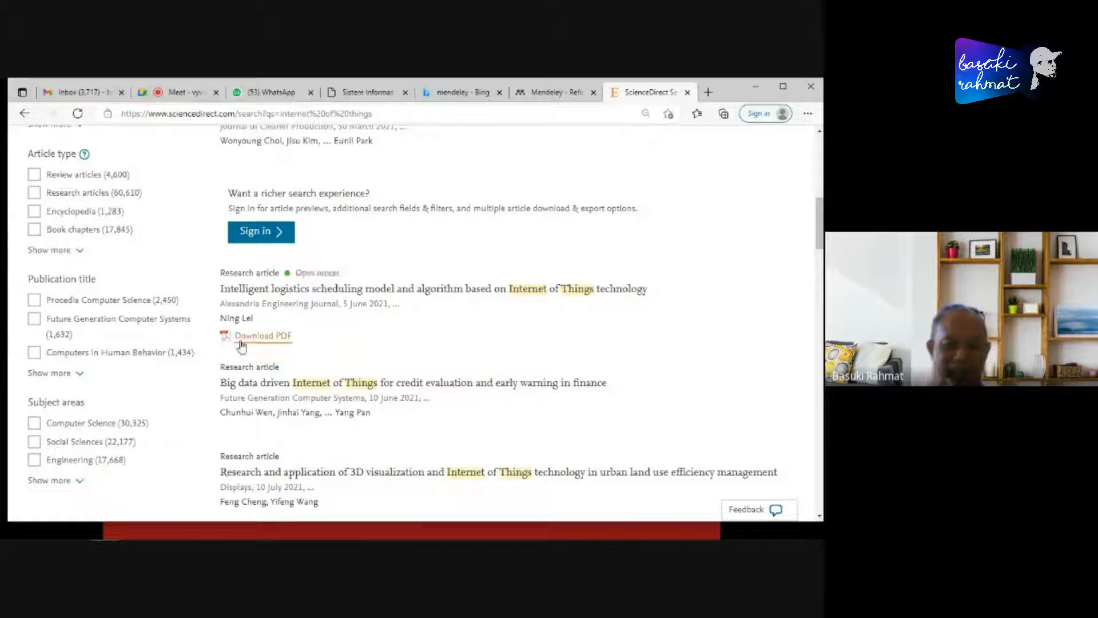
{"action": "scroll", "coordinate": [382, 324], "scroll_direction": "up", "scroll_amount": 1}
{"action": "scroll", "coordinate": [382, 323], "scroll_direction": "down", "scroll_amount": 1}
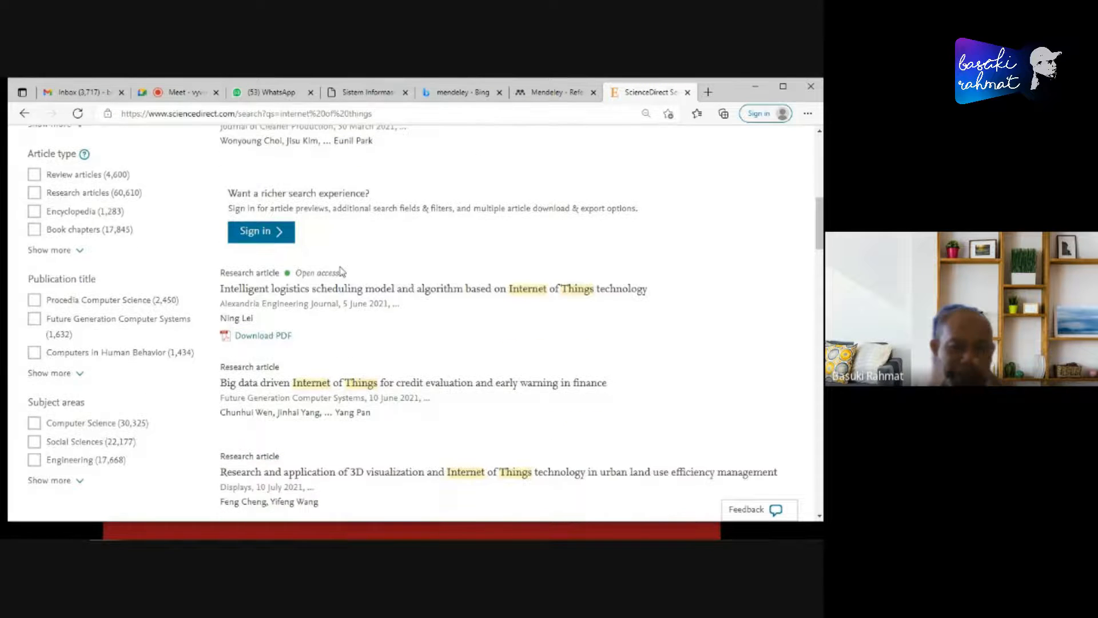
{"action": "scroll", "coordinate": [297, 258], "scroll_direction": "up", "scroll_amount": 2}
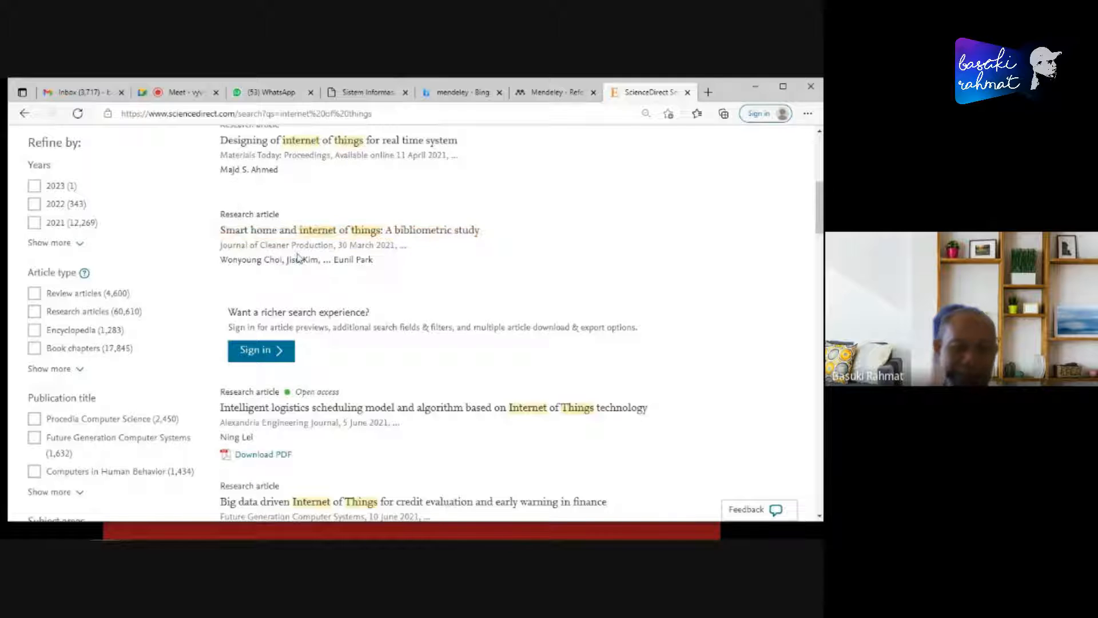
{"action": "scroll", "coordinate": [297, 258], "scroll_direction": "up", "scroll_amount": 3}
{"action": "scroll", "coordinate": [290, 294], "scroll_direction": "down", "scroll_amount": 3}
{"action": "scroll", "coordinate": [359, 300], "scroll_direction": "down", "scroll_amount": 1}
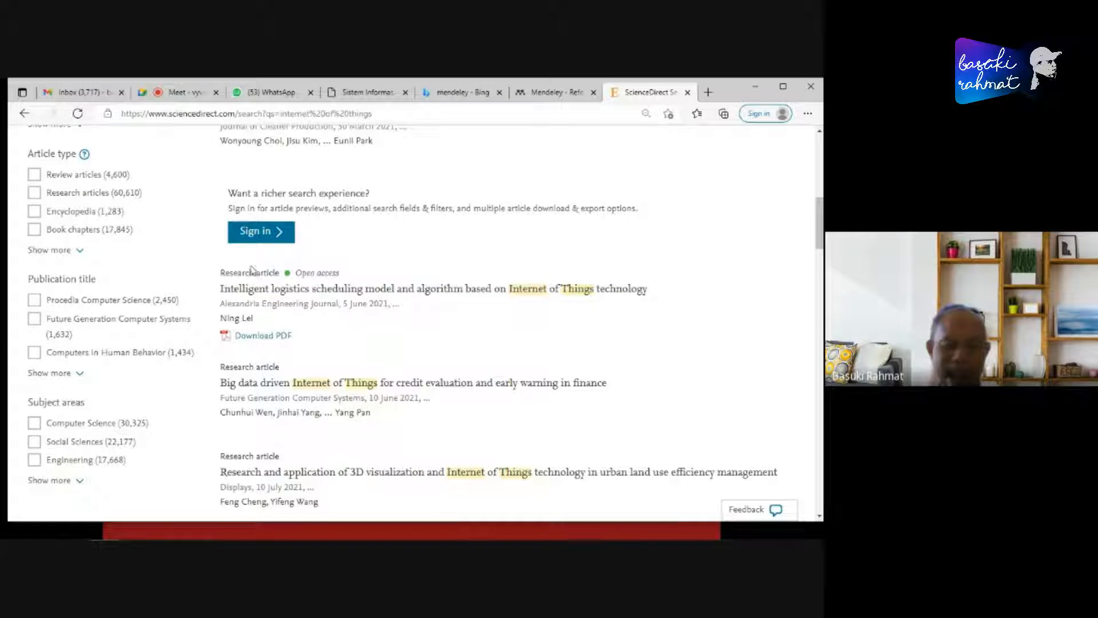
- Open the PDF of "Intelligent logistics scheduling model and algorithm based on Internet of Things technology" in a new tab and switch to it
{"action": "right_click", "coordinate": [258, 338]}
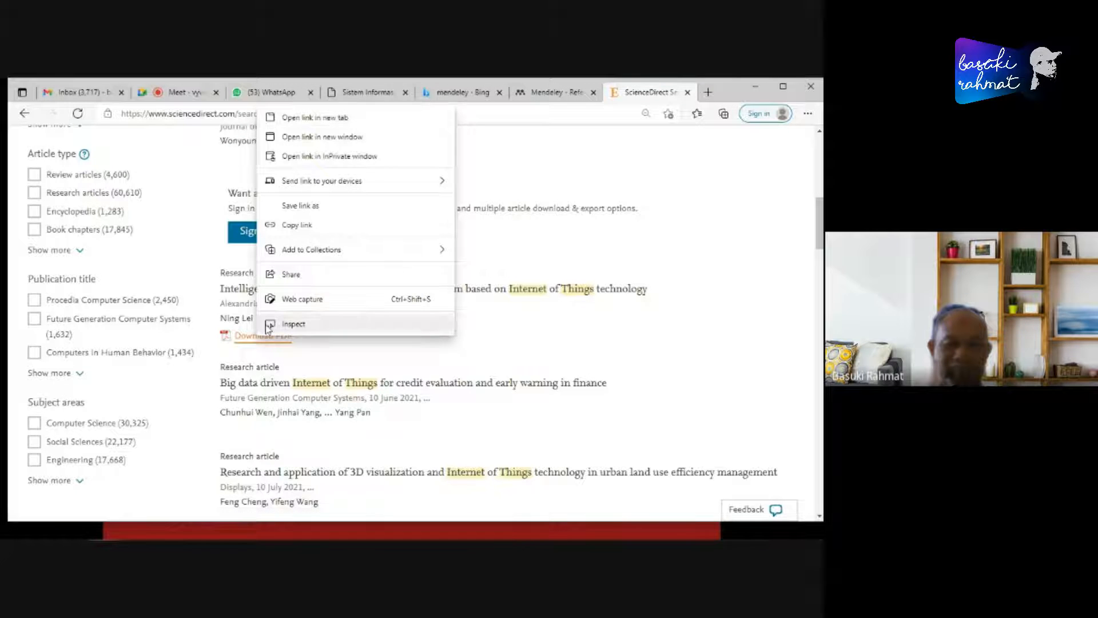
{"action": "left_click", "coordinate": [316, 117]}
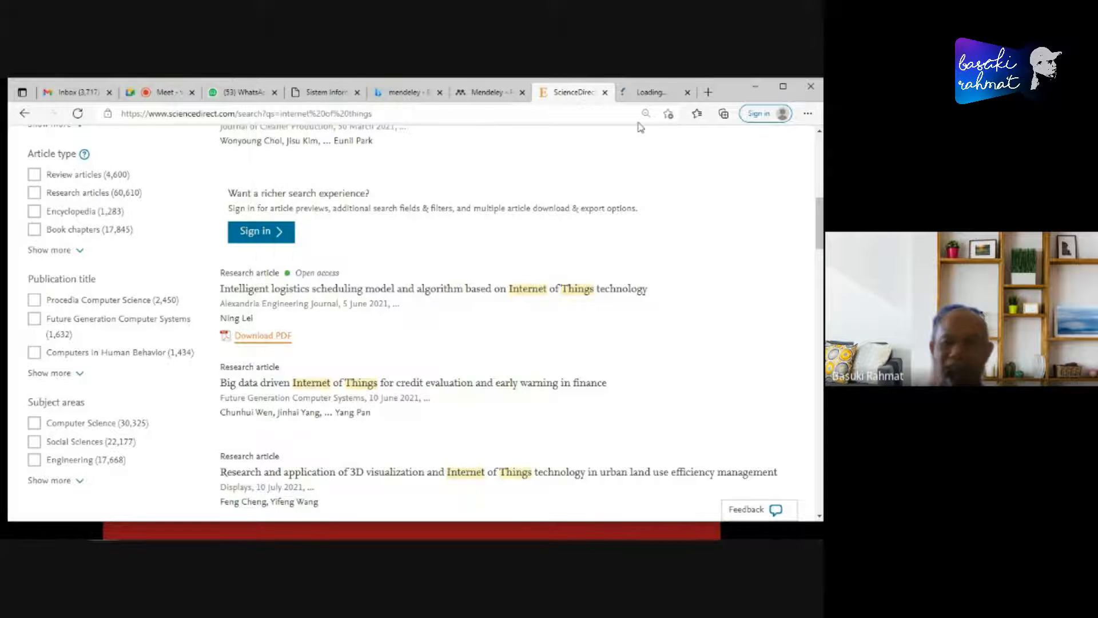
{"action": "left_click", "coordinate": [636, 97]}
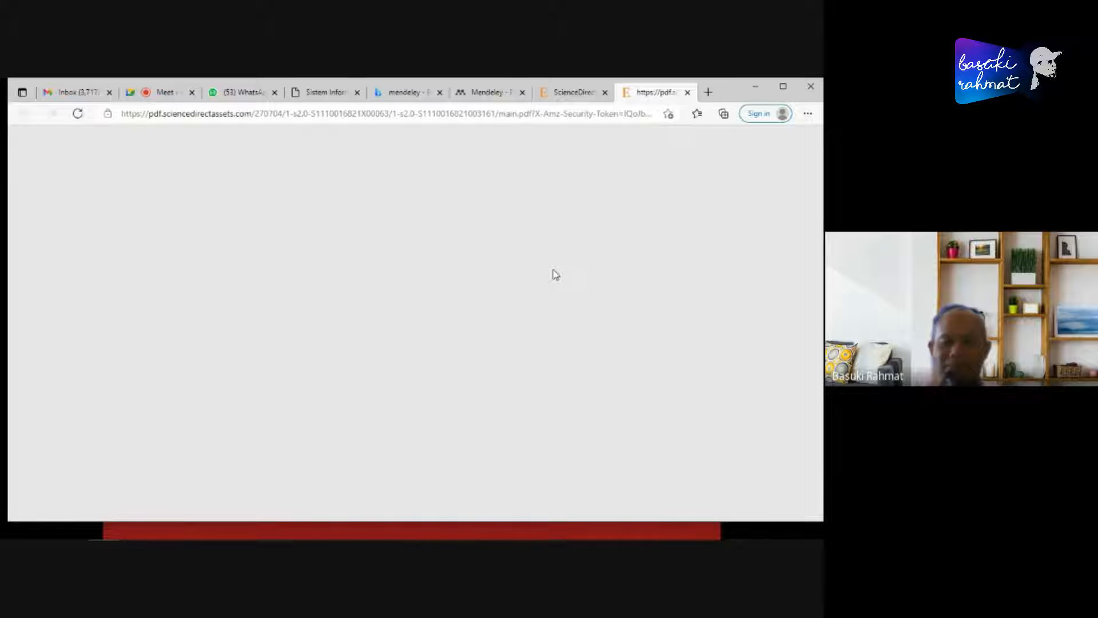
- Return to the ScienceDirect results and review the "internet of things" search term and the open access entry with its PDF download
{"action": "left_click", "coordinate": [564, 92]}
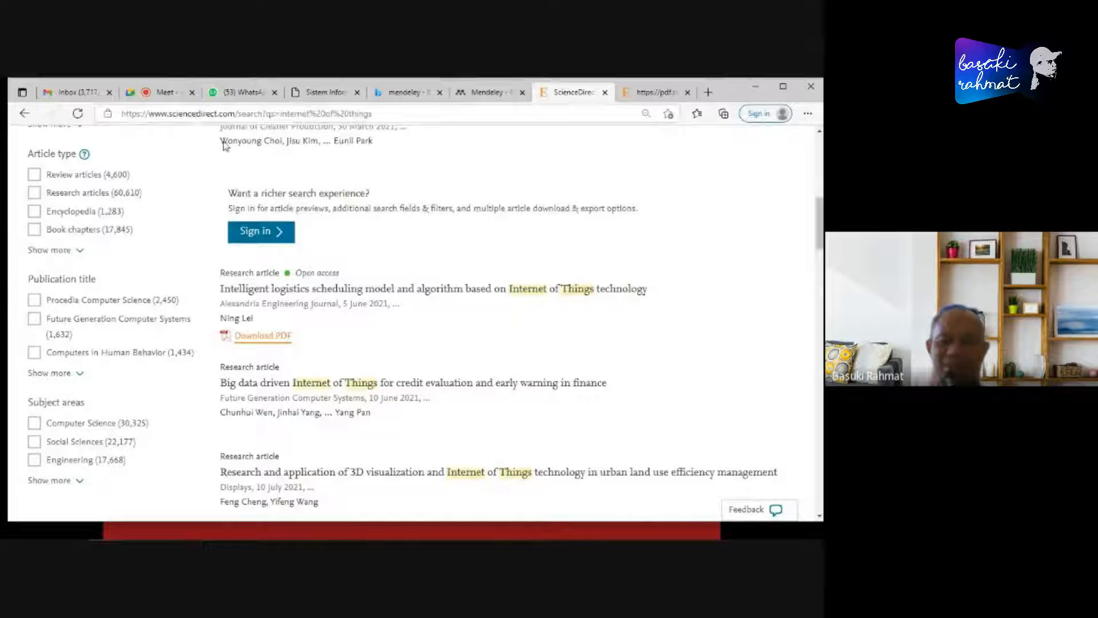
{"action": "left_click", "coordinate": [649, 97]}
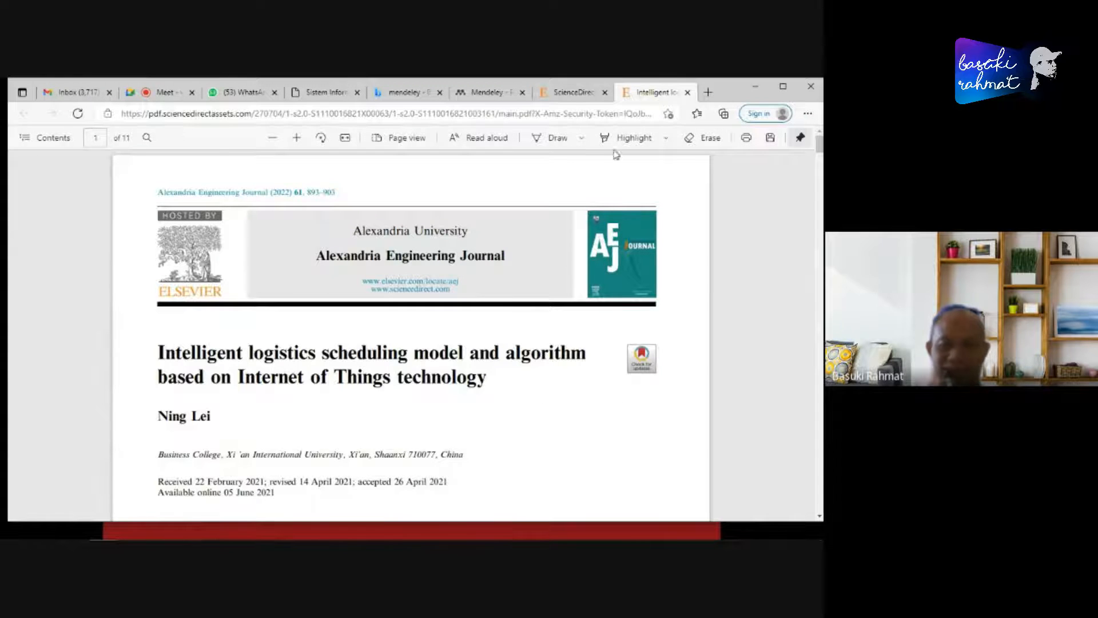
{"action": "left_click", "coordinate": [574, 96]}
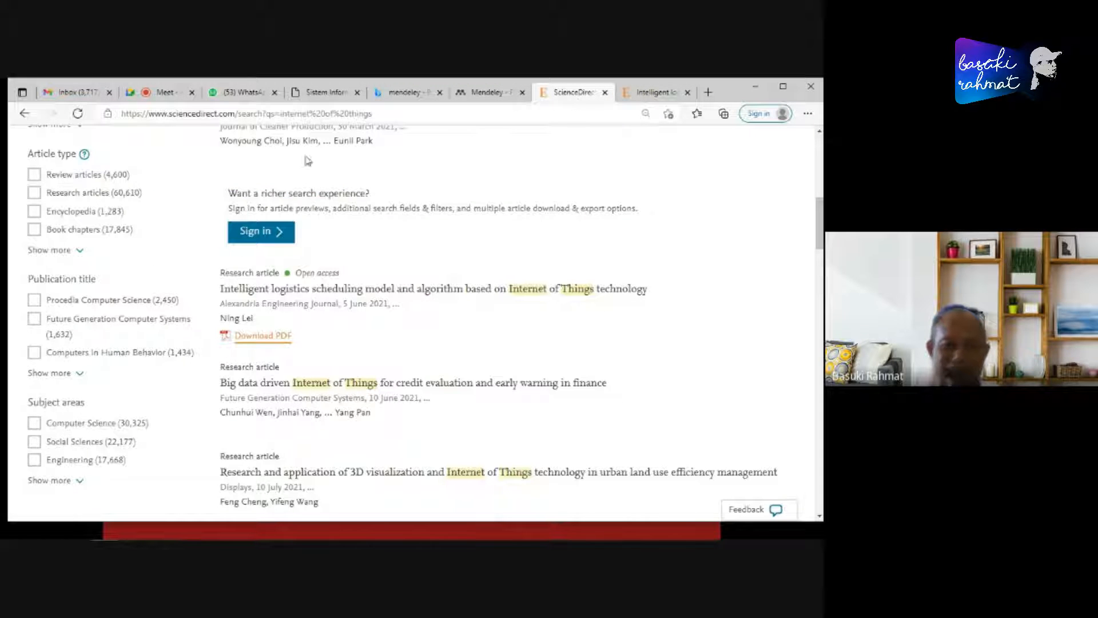
{"action": "scroll", "coordinate": [507, 276], "scroll_direction": "up", "scroll_amount": 10}
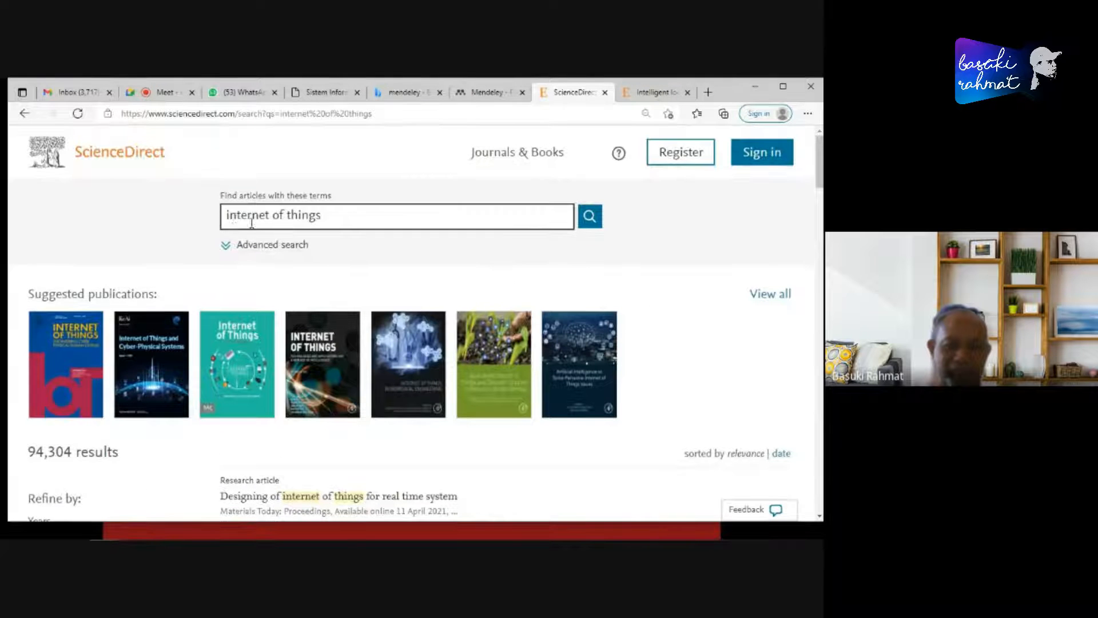
{"action": "left_click_drag", "start_coordinate": [226, 215], "coordinate": [370, 223]}
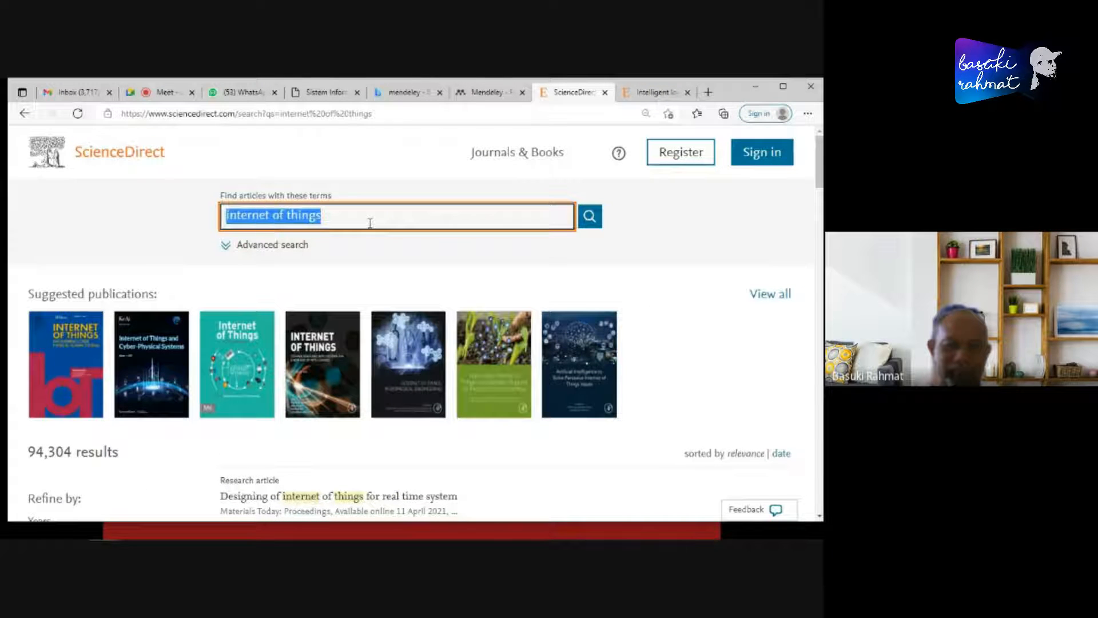
{"action": "scroll", "coordinate": [458, 335], "scroll_direction": "down", "scroll_amount": 8}
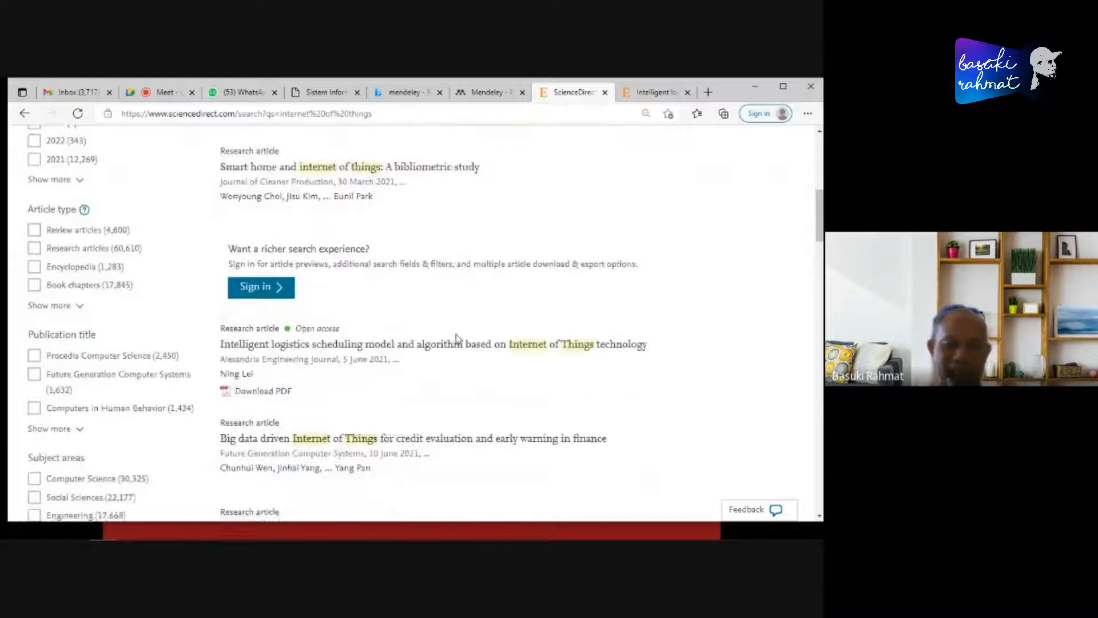
{"action": "scroll", "coordinate": [456, 338], "scroll_direction": "down", "scroll_amount": 5}
{"action": "scroll", "coordinate": [382, 265], "scroll_direction": "up", "scroll_amount": 3}
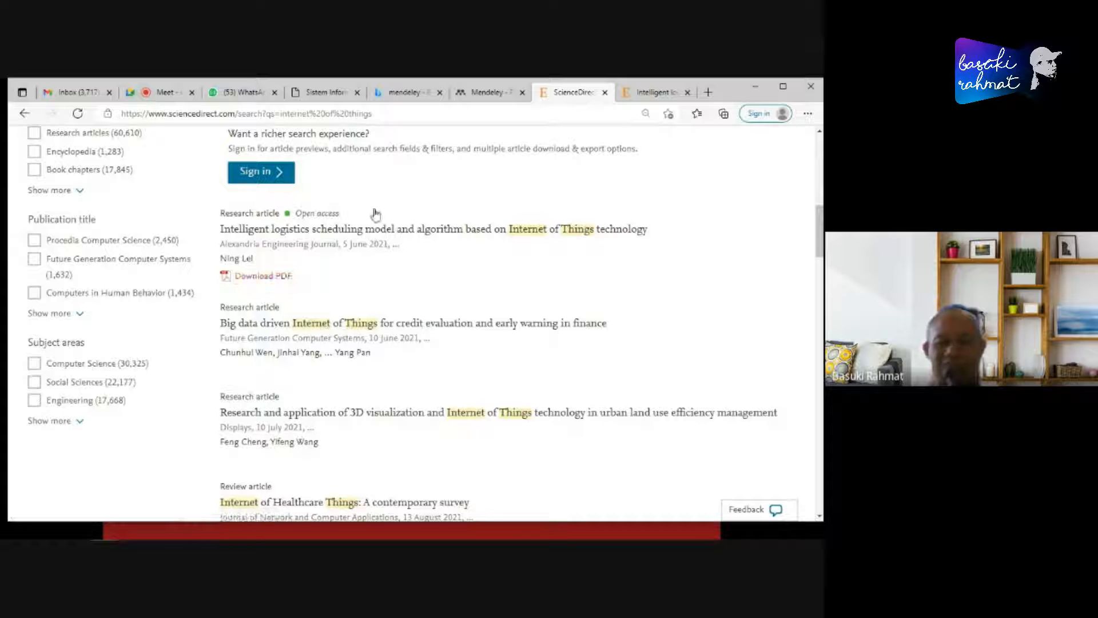
- Switch back to the opened logistics scheduling PDF and examine the article's title, keywords and abstract on the first page
{"action": "left_click", "coordinate": [654, 95]}
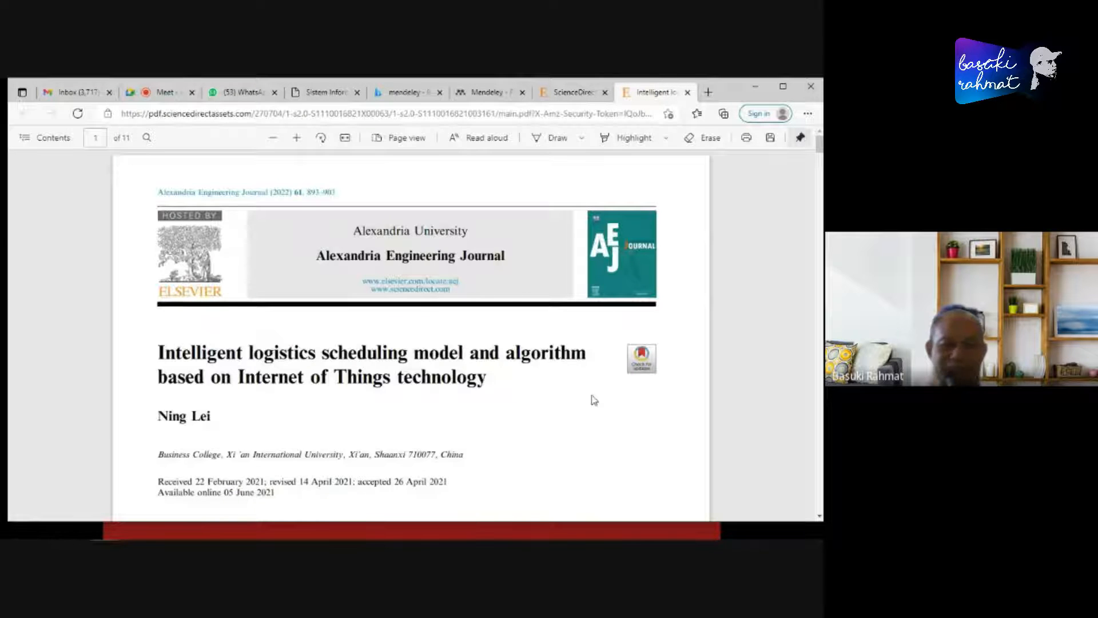
{"action": "scroll", "coordinate": [582, 397], "scroll_direction": "down", "scroll_amount": 1}
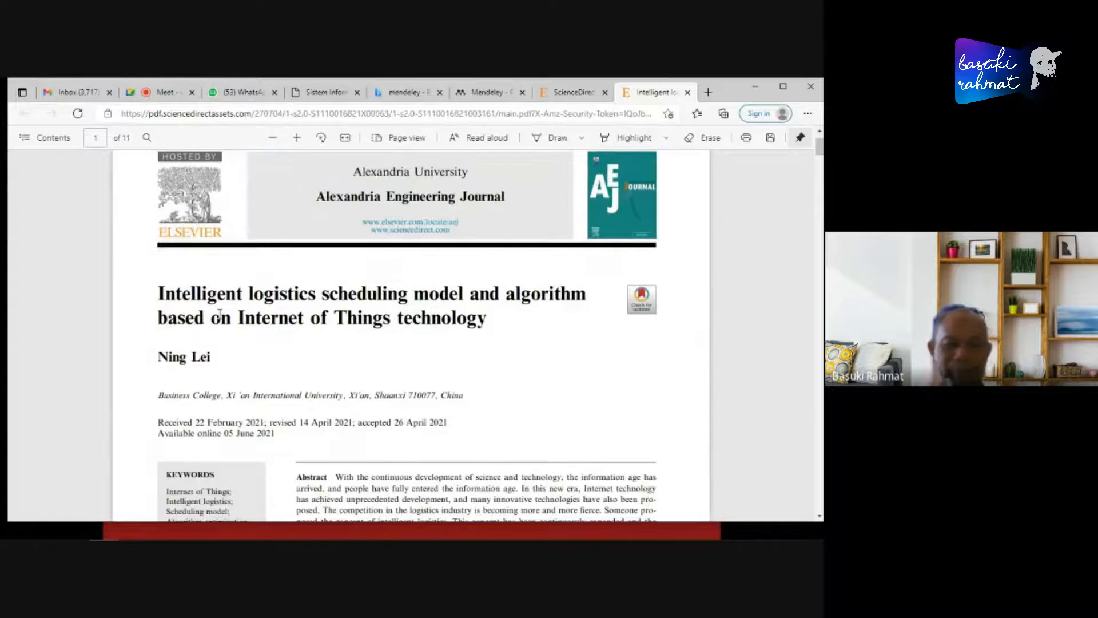
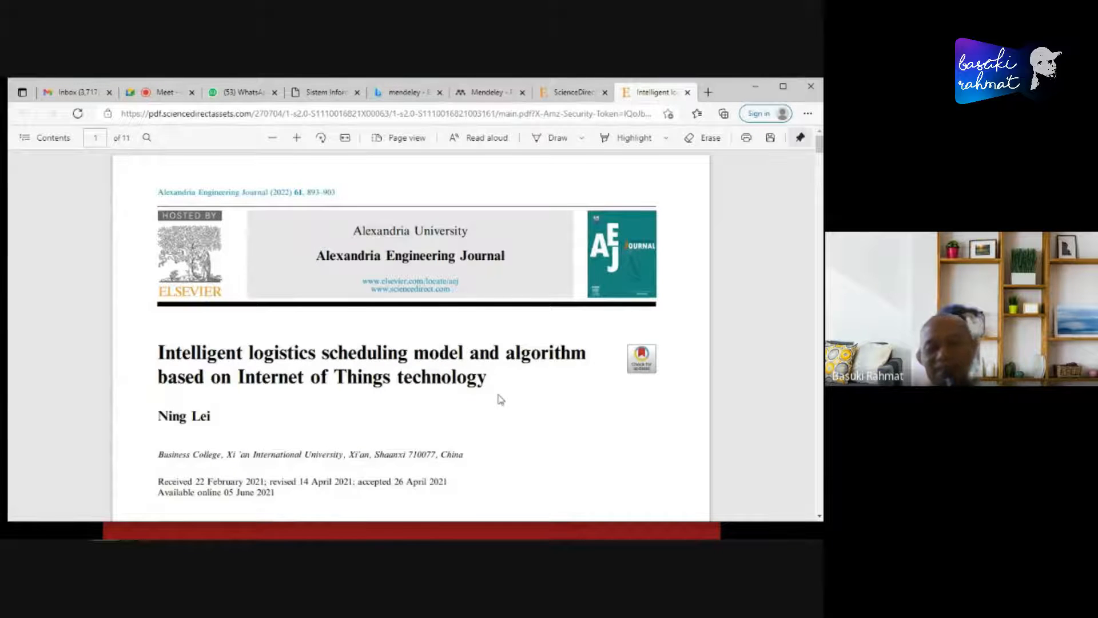
- Skim the logistics scheduling PDF through its figures, tables and equations up to Table 3, and return to the first page
{"action": "scroll", "coordinate": [501, 399], "scroll_direction": "down", "scroll_amount": 15}
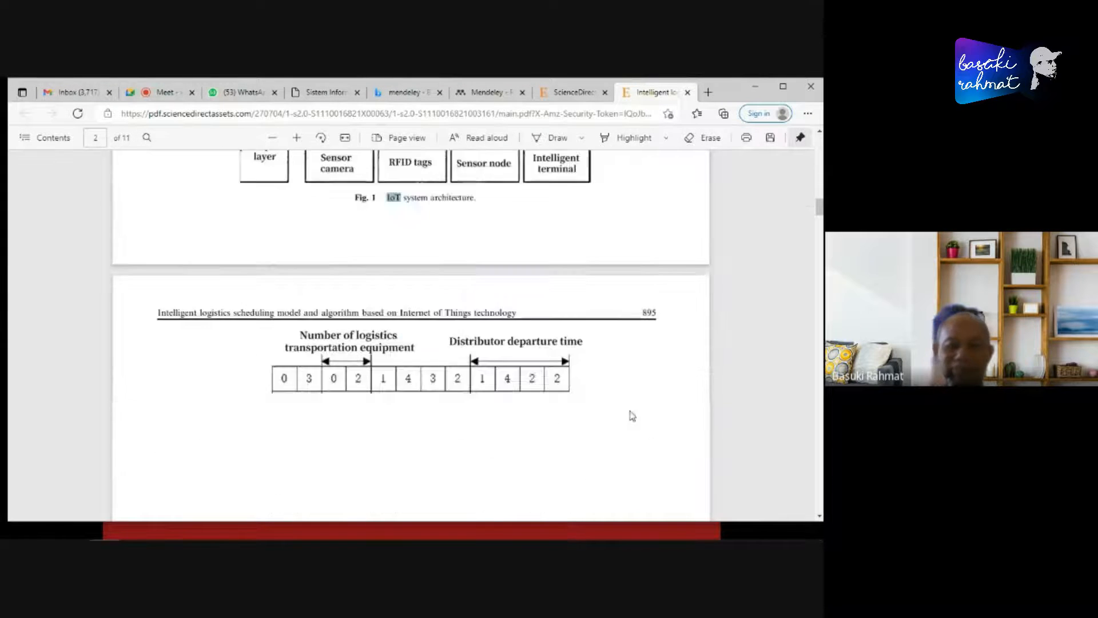
{"action": "scroll", "coordinate": [631, 415], "scroll_direction": "down", "scroll_amount": 20}
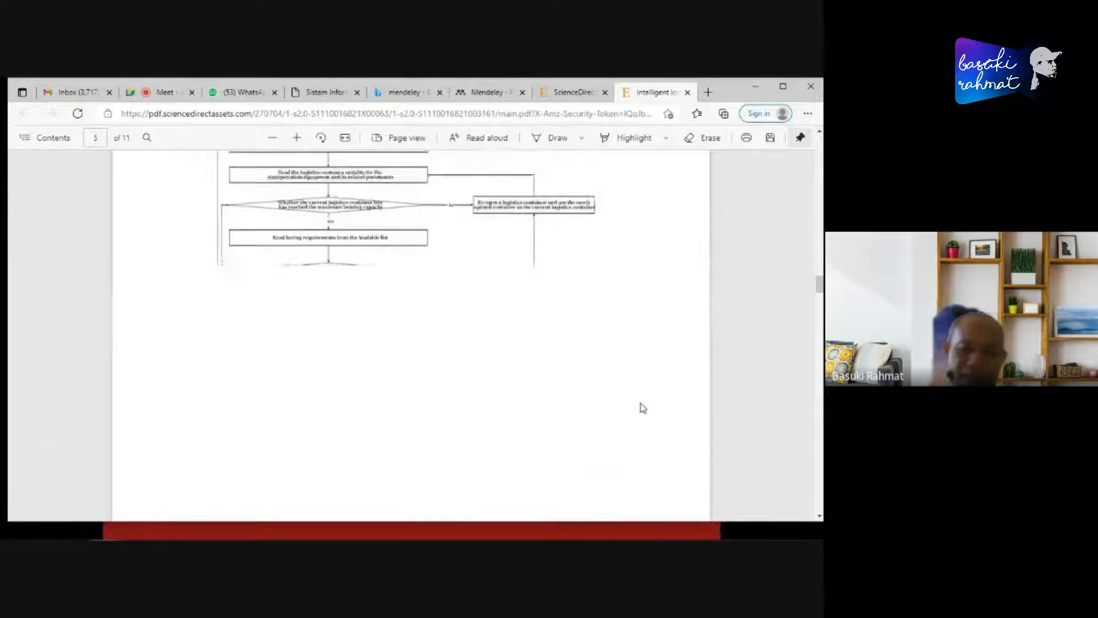
{"action": "scroll", "coordinate": [641, 401], "scroll_direction": "down", "scroll_amount": 12}
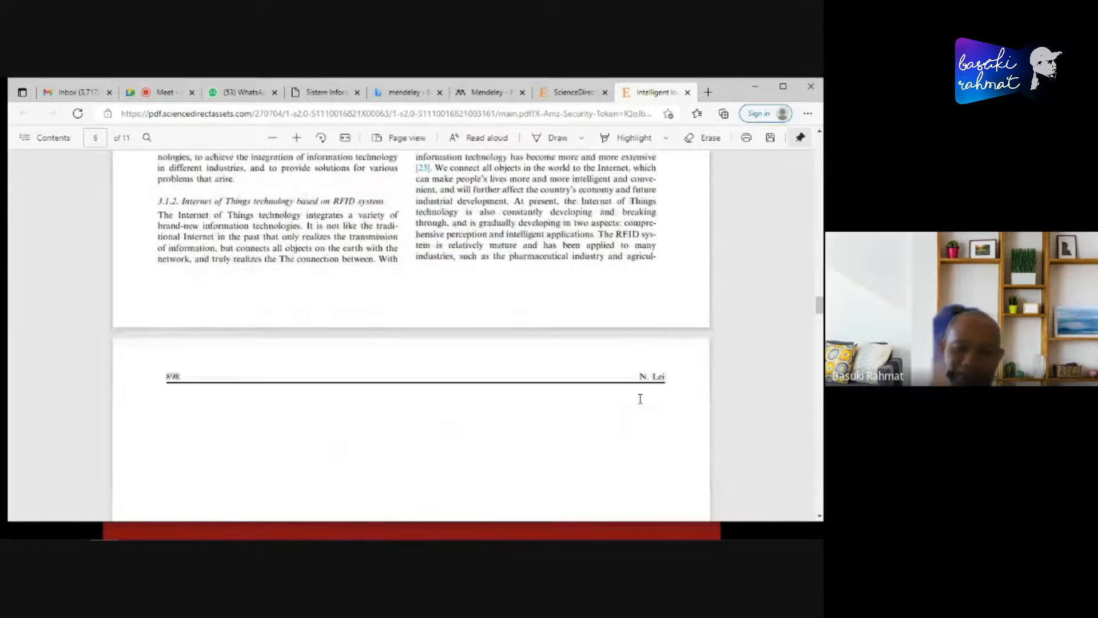
{"action": "scroll", "coordinate": [641, 401], "scroll_direction": "down", "scroll_amount": 15}
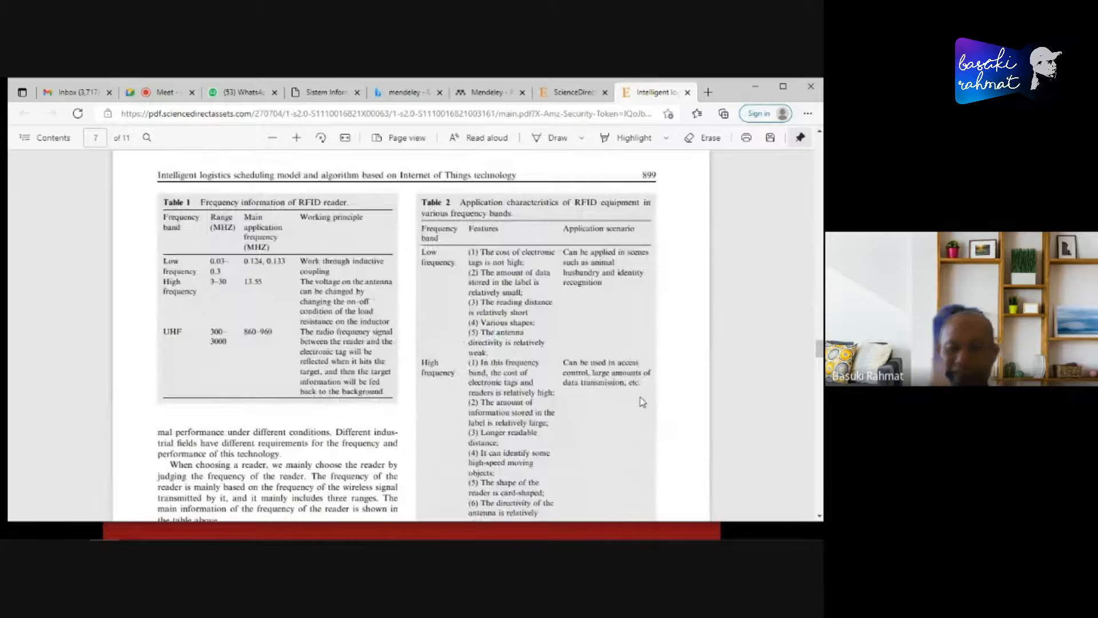
{"action": "scroll", "coordinate": [642, 400], "scroll_direction": "down", "scroll_amount": 12}
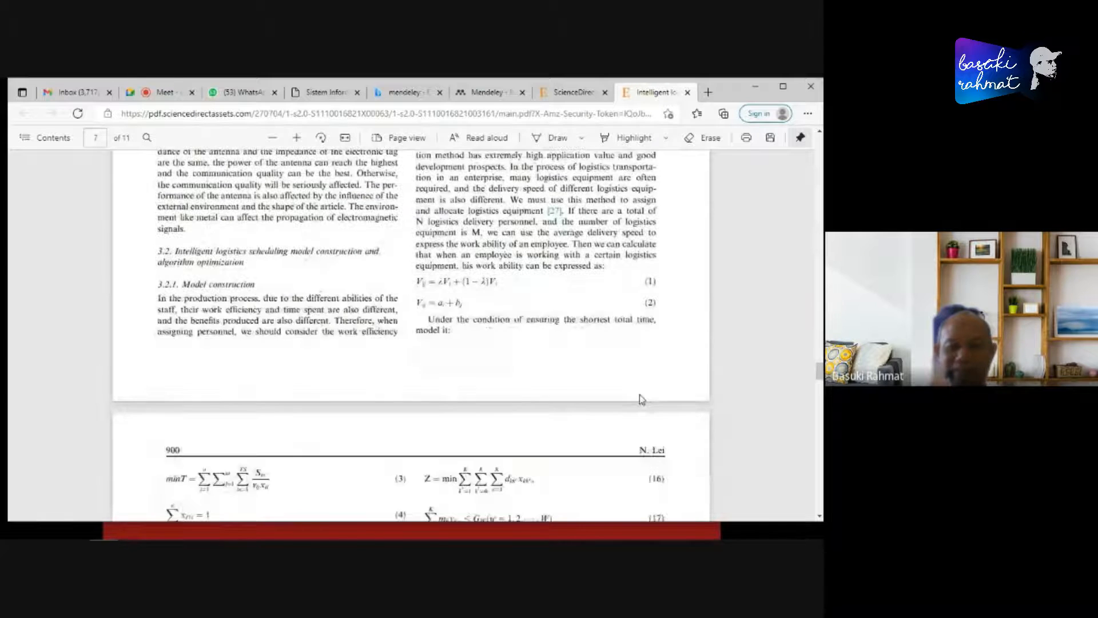
{"action": "scroll", "coordinate": [640, 396], "scroll_direction": "down", "scroll_amount": 5}
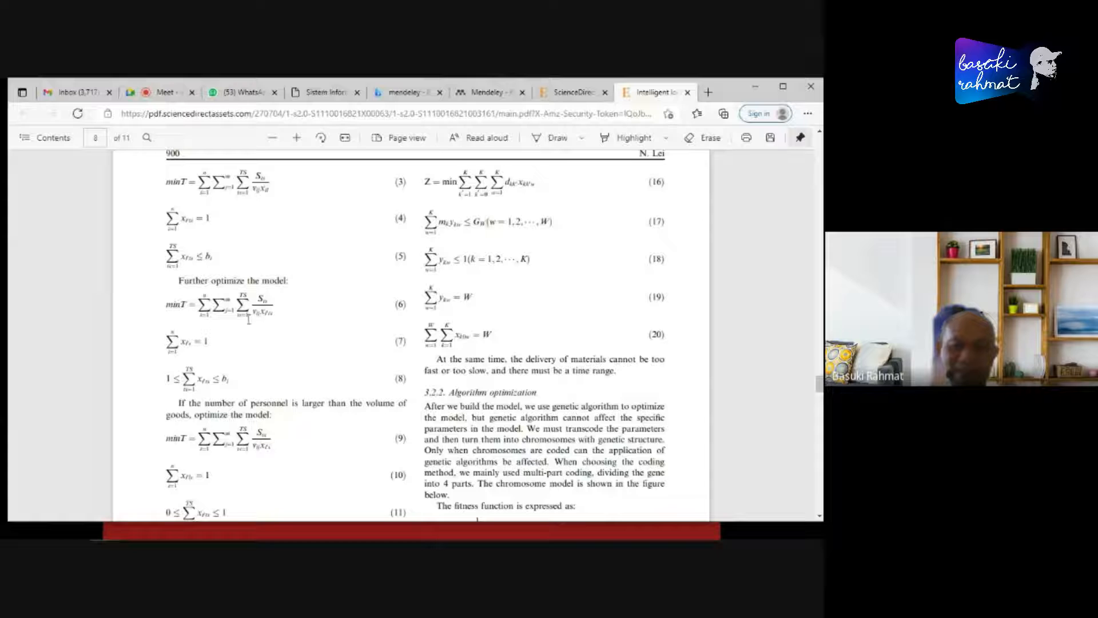
{"action": "scroll", "coordinate": [257, 306], "scroll_direction": "down", "scroll_amount": 15}
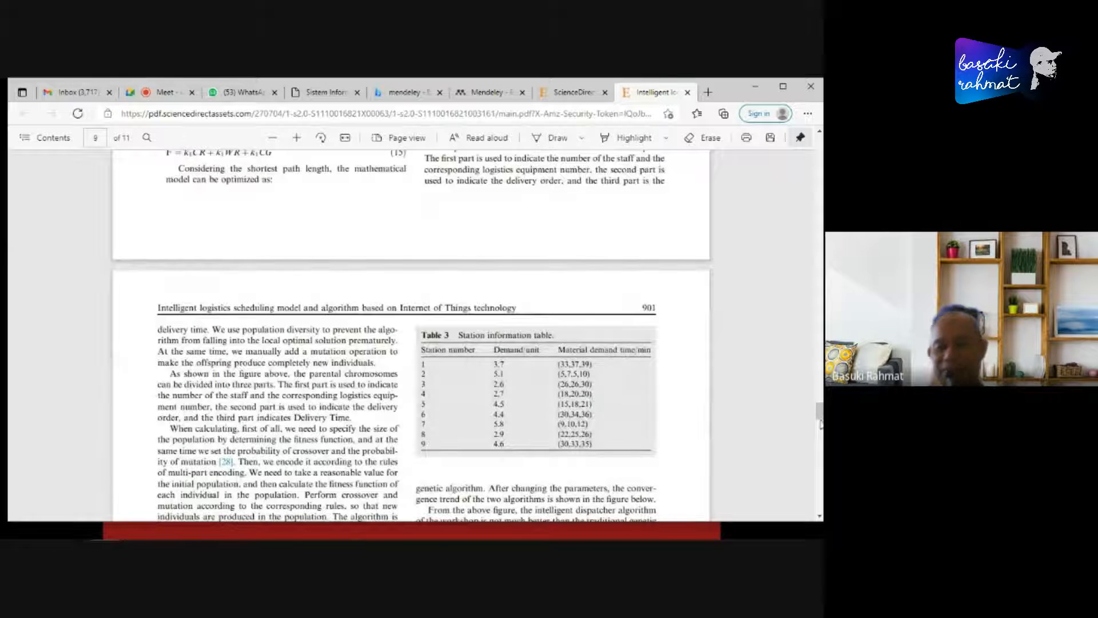
{"action": "left_click_drag", "start_coordinate": [819, 410], "coordinate": [809, 149]}
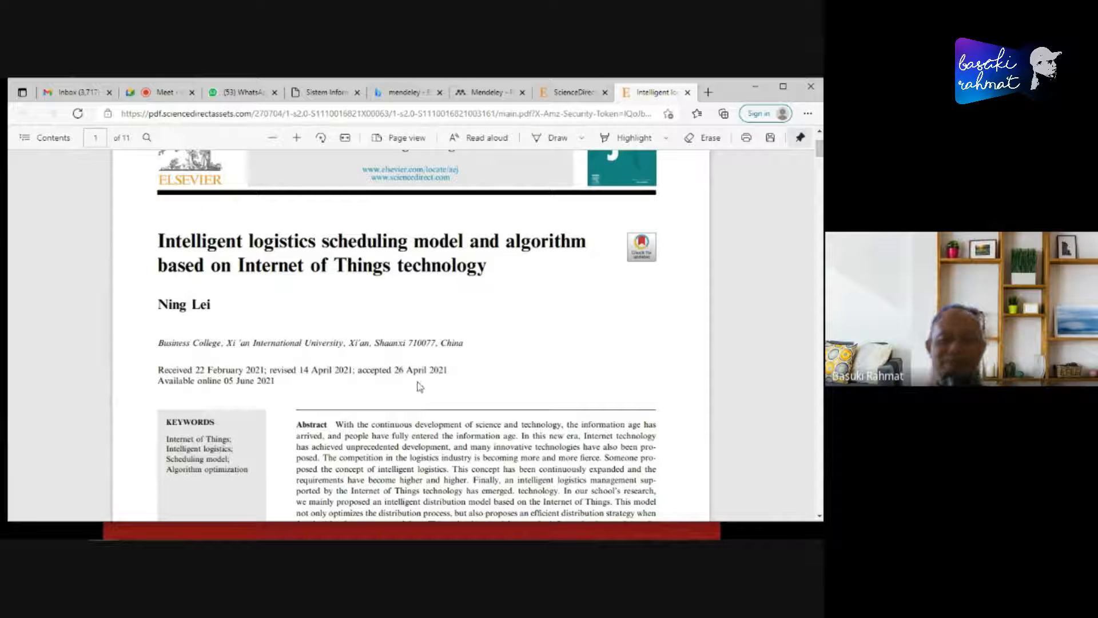
- Return to the ScienceDirect results and compare the "internet of things" search term with the open access logistics scheduling entry
{"action": "left_click", "coordinate": [564, 97]}
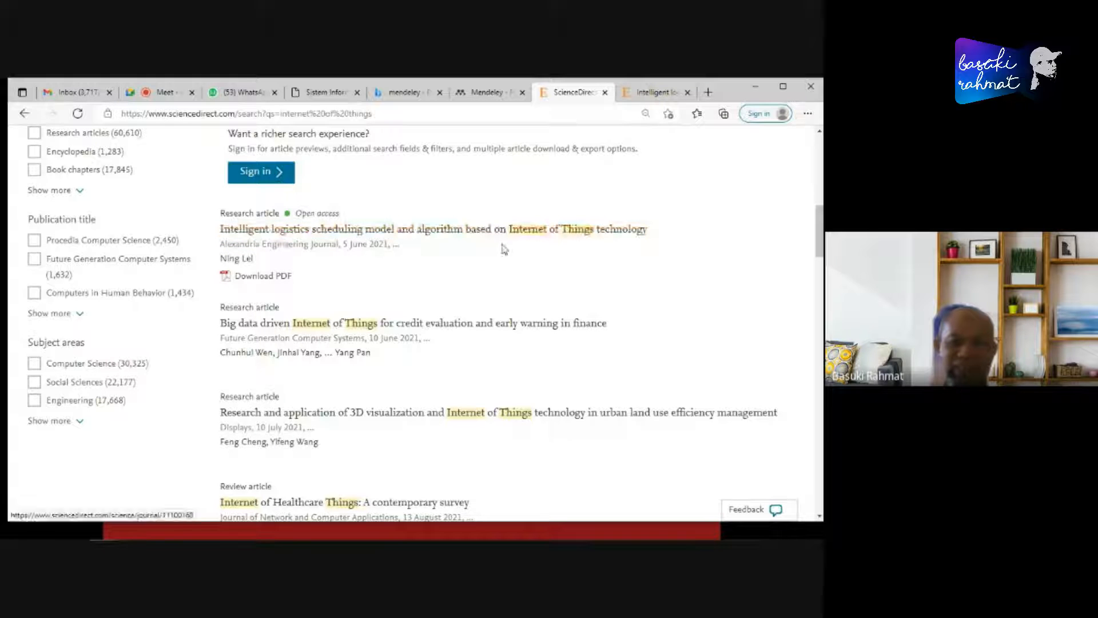
{"action": "scroll", "coordinate": [672, 304], "scroll_direction": "up", "scroll_amount": 3}
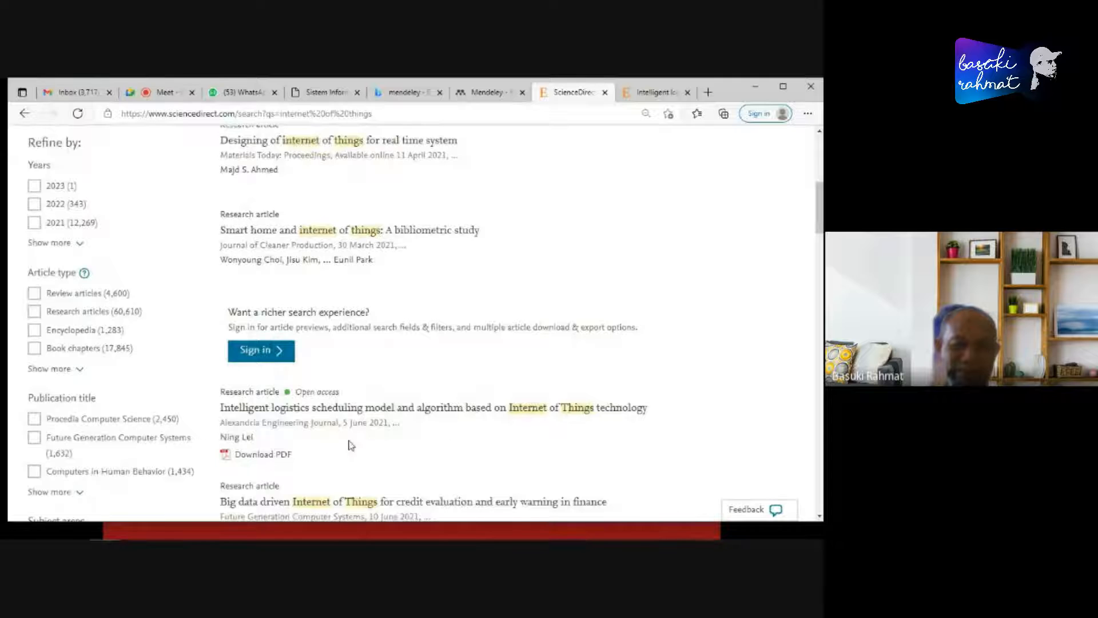
{"action": "scroll", "coordinate": [463, 439], "scroll_direction": "up", "scroll_amount": 6}
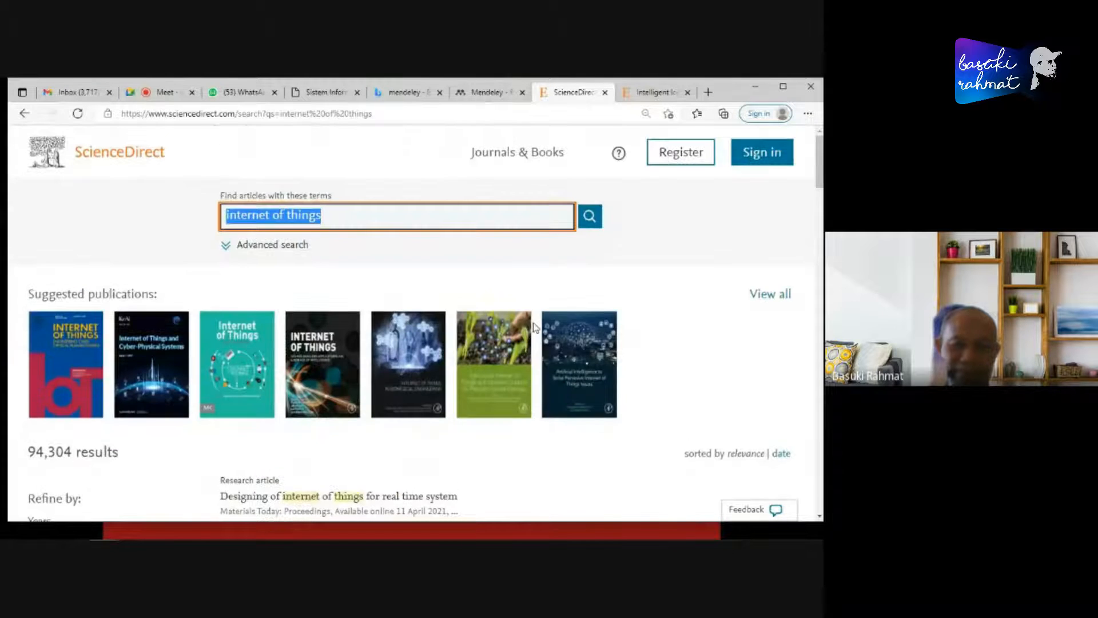
{"action": "scroll", "coordinate": [615, 323], "scroll_direction": "down", "scroll_amount": 4}
{"action": "scroll", "coordinate": [616, 335], "scroll_direction": "down", "scroll_amount": 2}
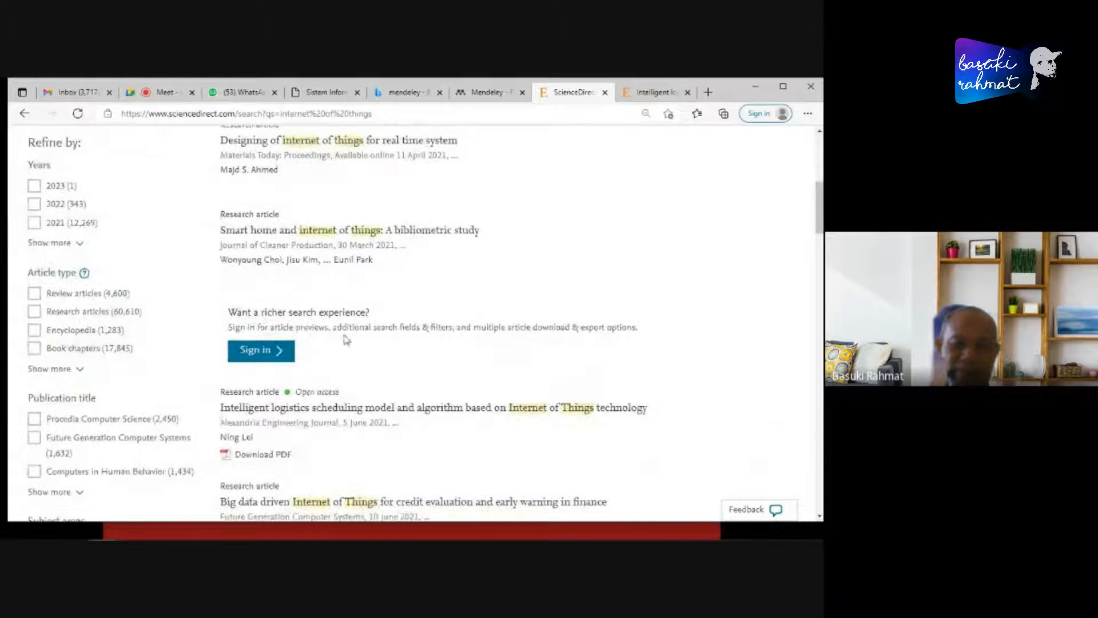
{"action": "scroll", "coordinate": [477, 330], "scroll_direction": "down", "scroll_amount": 2}
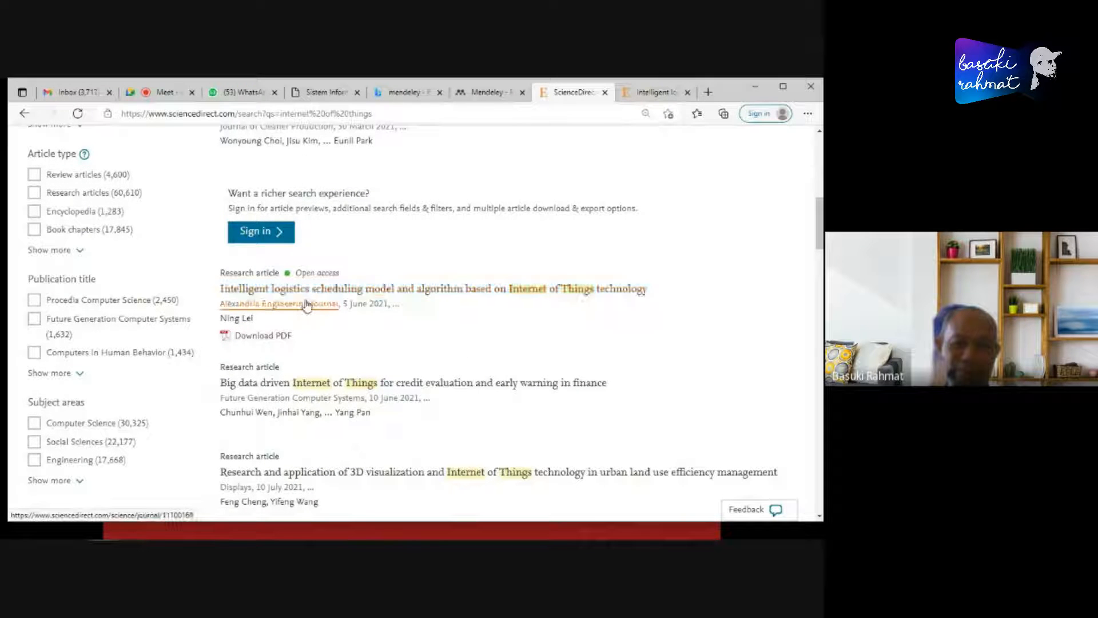
- Switch to the PowerPoint slide "Scopus and Science Direct", review its citation export options, and return to the browser
{"action": "key", "text": "alt+Tab"}
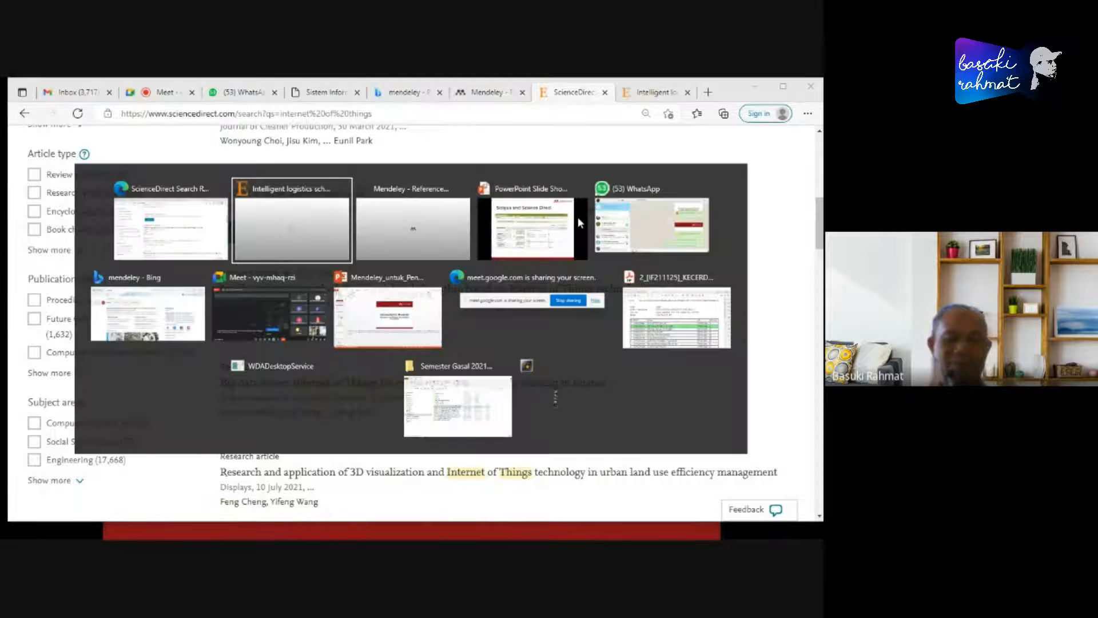
{"action": "key", "text": "alt+Tab"}
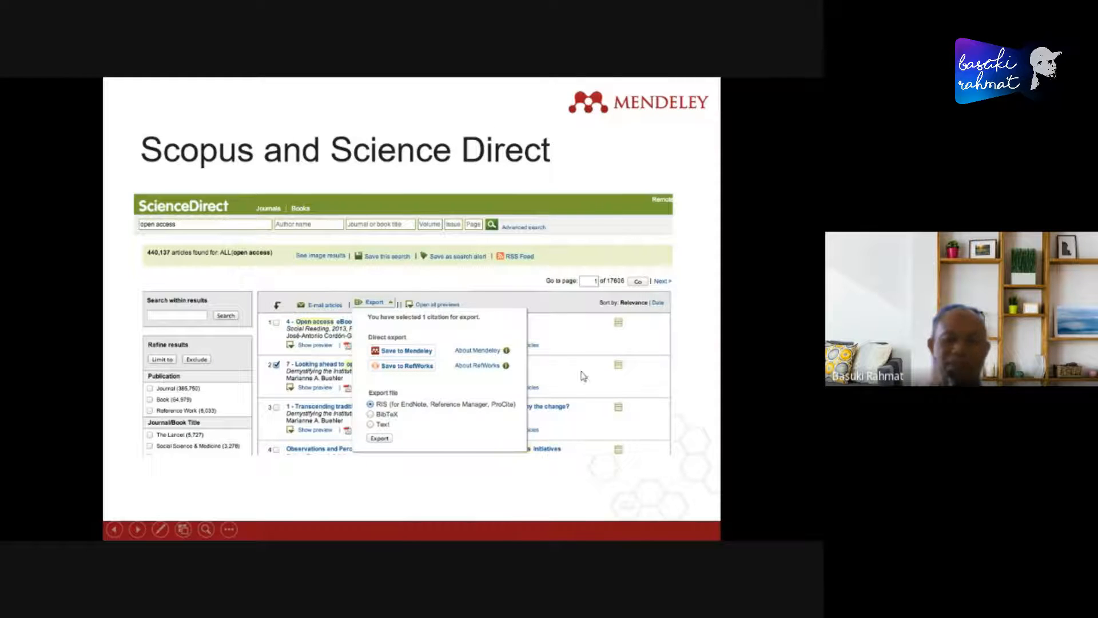
{"action": "key", "text": "alt+Tab"}
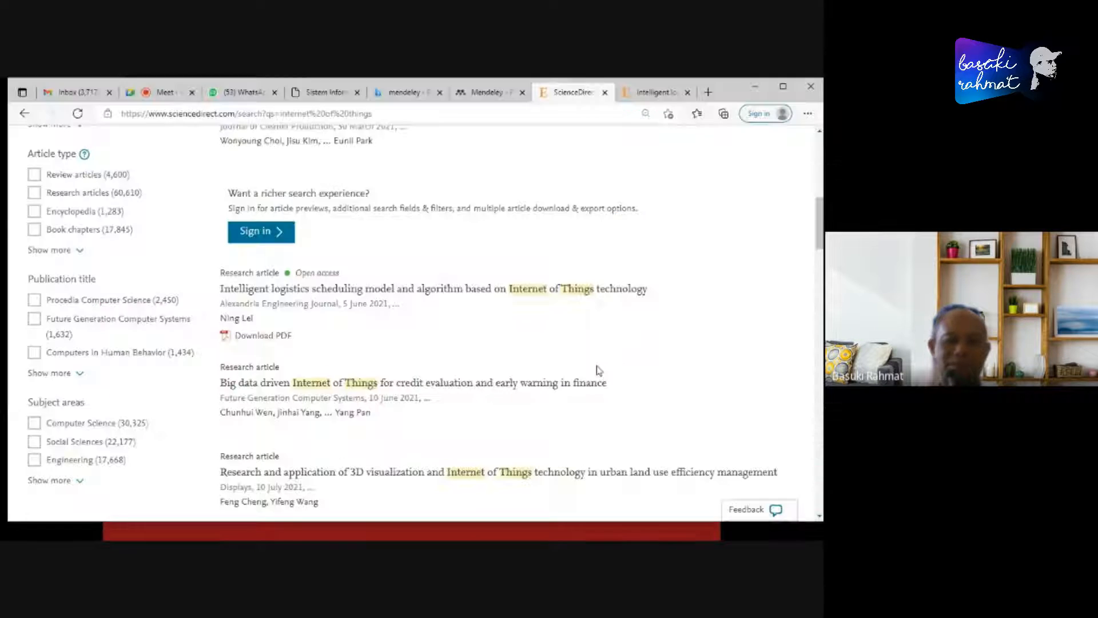
- Open the article page of "Intelligent logistics scheduling model and algorithm based on Internet of Things technology" in a new tab and switch to it
{"action": "scroll", "coordinate": [610, 296], "scroll_direction": "up", "scroll_amount": 10}
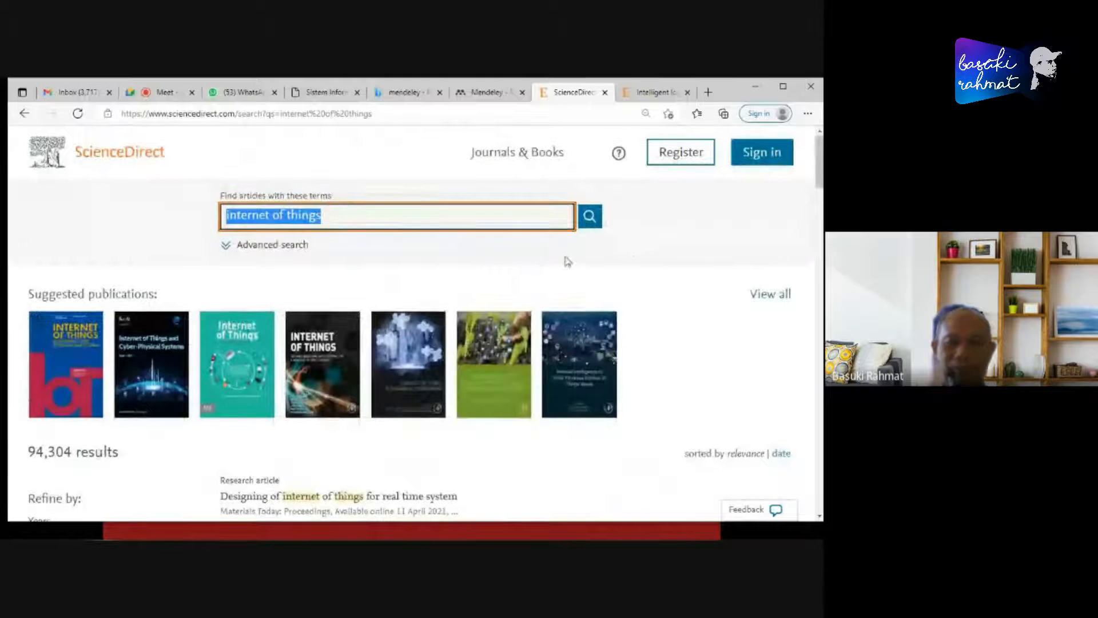
{"action": "scroll", "coordinate": [689, 334], "scroll_direction": "down", "scroll_amount": 6}
{"action": "scroll", "coordinate": [587, 338], "scroll_direction": "down", "scroll_amount": 1}
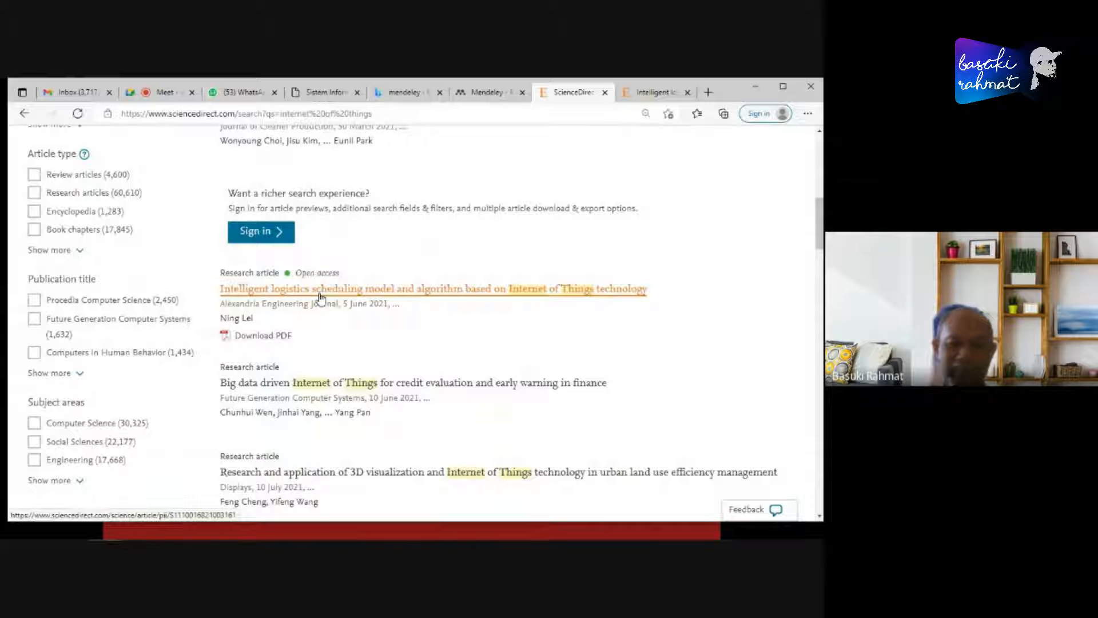
{"action": "right_click", "coordinate": [320, 296]}
{"action": "left_click", "coordinate": [347, 305]}
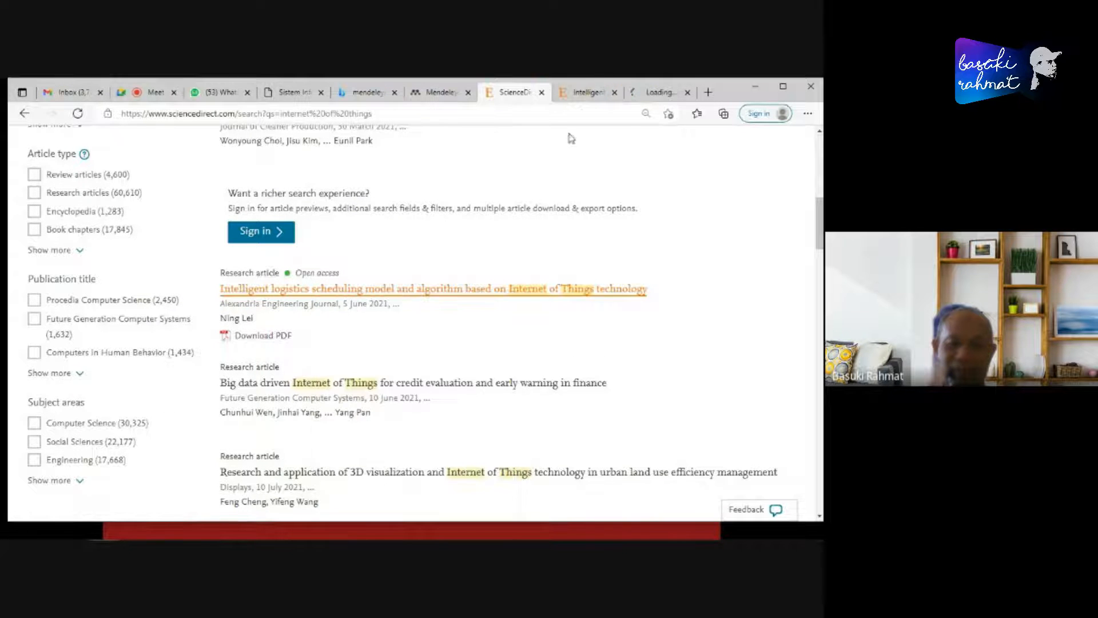
{"action": "left_click", "coordinate": [639, 94]}
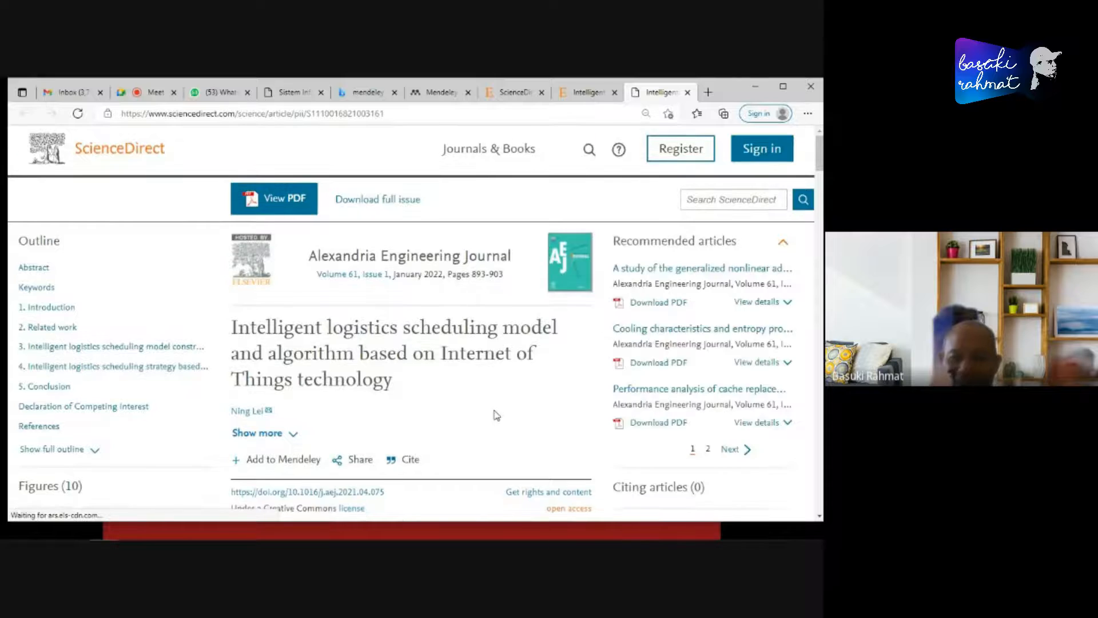
- Examine the article page's abstract and introduction, and return to the title with its Mendeley, share and cite options
{"action": "scroll", "coordinate": [495, 412], "scroll_direction": "down", "scroll_amount": 2}
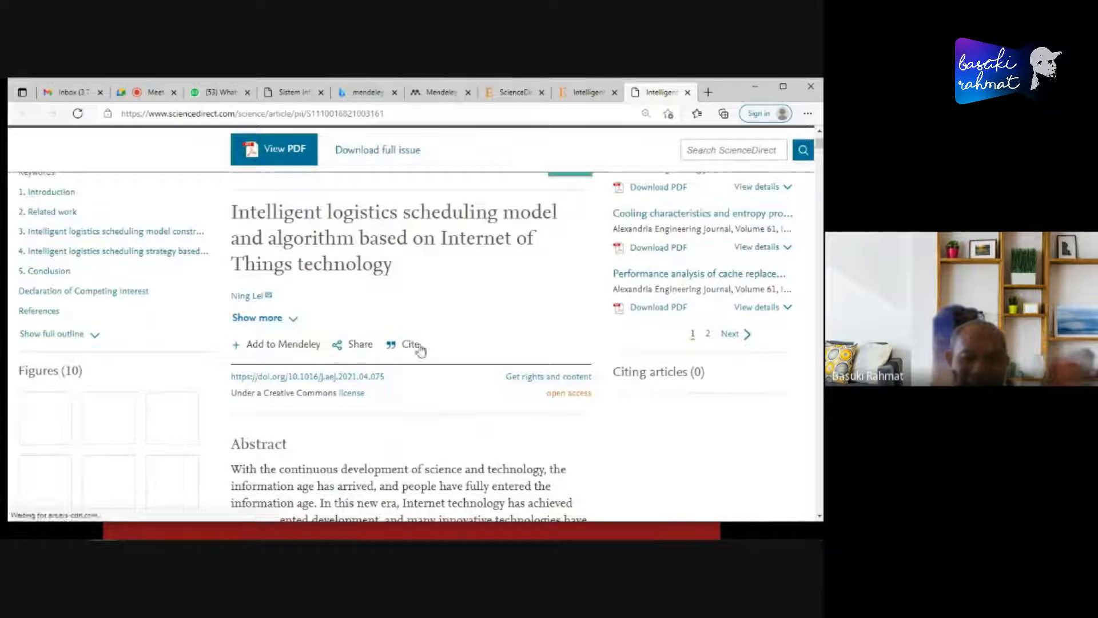
{"action": "scroll", "coordinate": [480, 349], "scroll_direction": "down", "scroll_amount": 3}
{"action": "scroll", "coordinate": [499, 369], "scroll_direction": "down", "scroll_amount": 10}
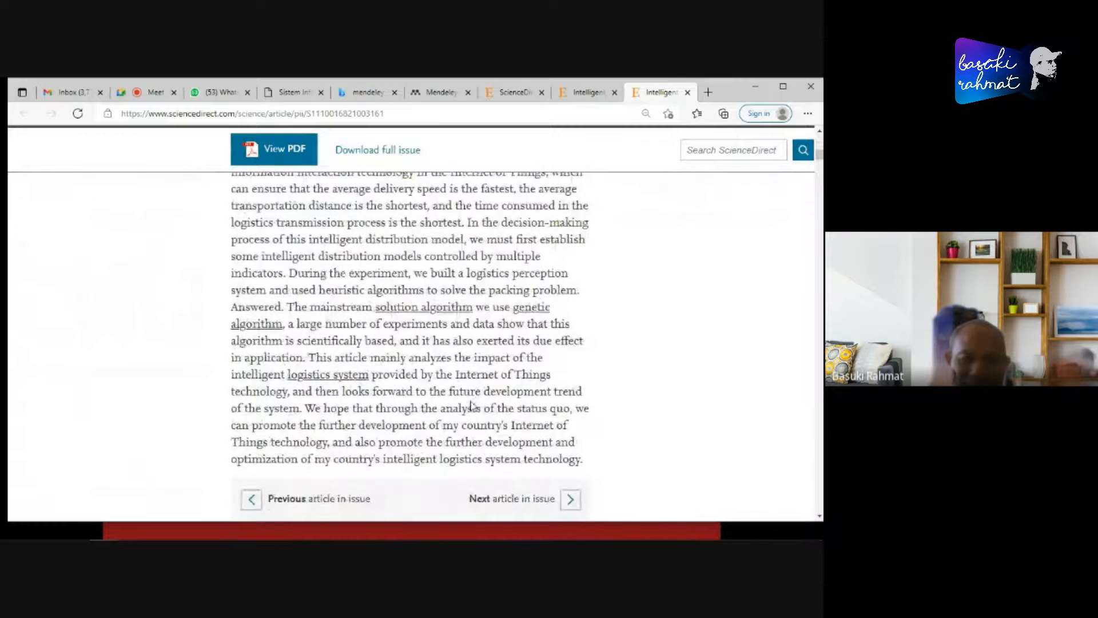
{"action": "scroll", "coordinate": [597, 425], "scroll_direction": "down", "scroll_amount": 6}
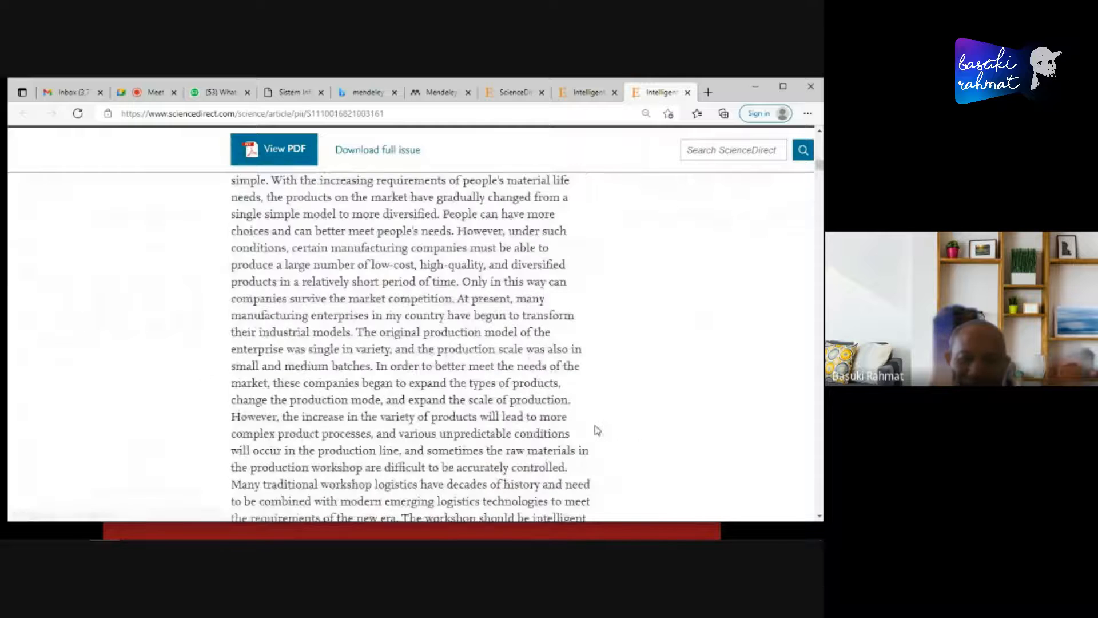
{"action": "scroll", "coordinate": [594, 425], "scroll_direction": "up", "scroll_amount": 15}
{"action": "scroll", "coordinate": [549, 430], "scroll_direction": "up", "scroll_amount": 6}
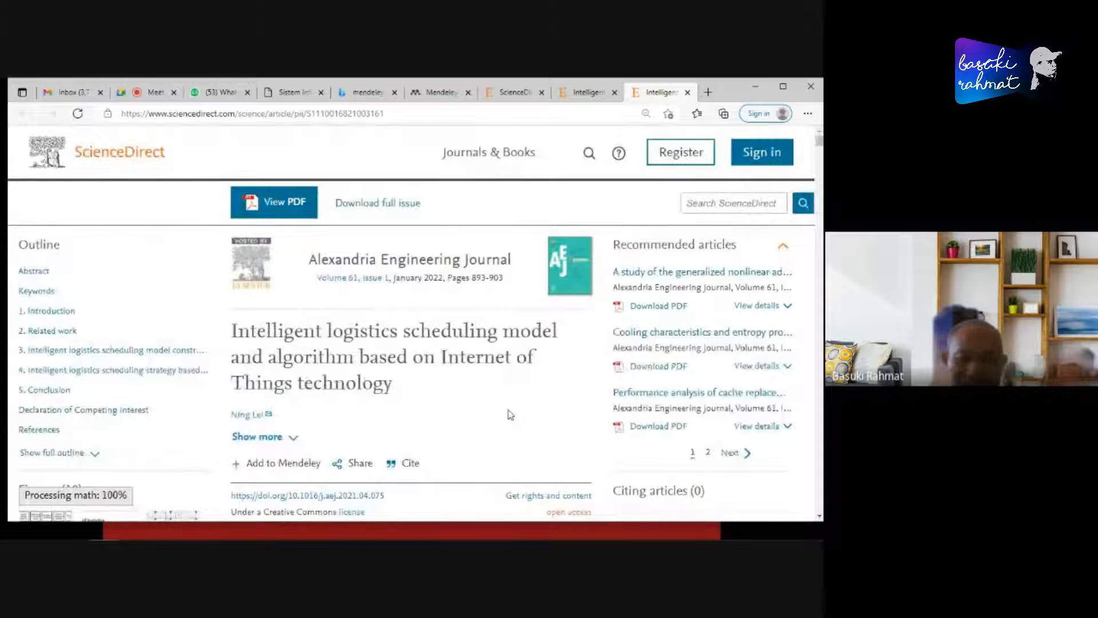
- Export the article's citation to BibTeX and dismiss the download list
{"action": "scroll", "coordinate": [527, 406], "scroll_direction": "down", "scroll_amount": 1}
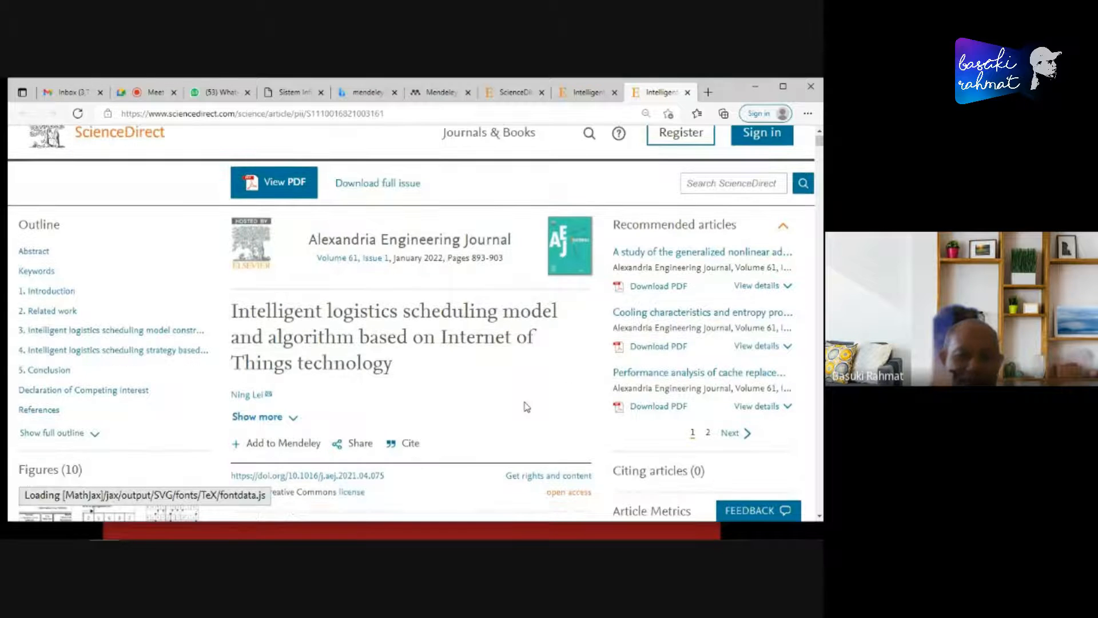
{"action": "scroll", "coordinate": [526, 407], "scroll_direction": "down", "scroll_amount": 2}
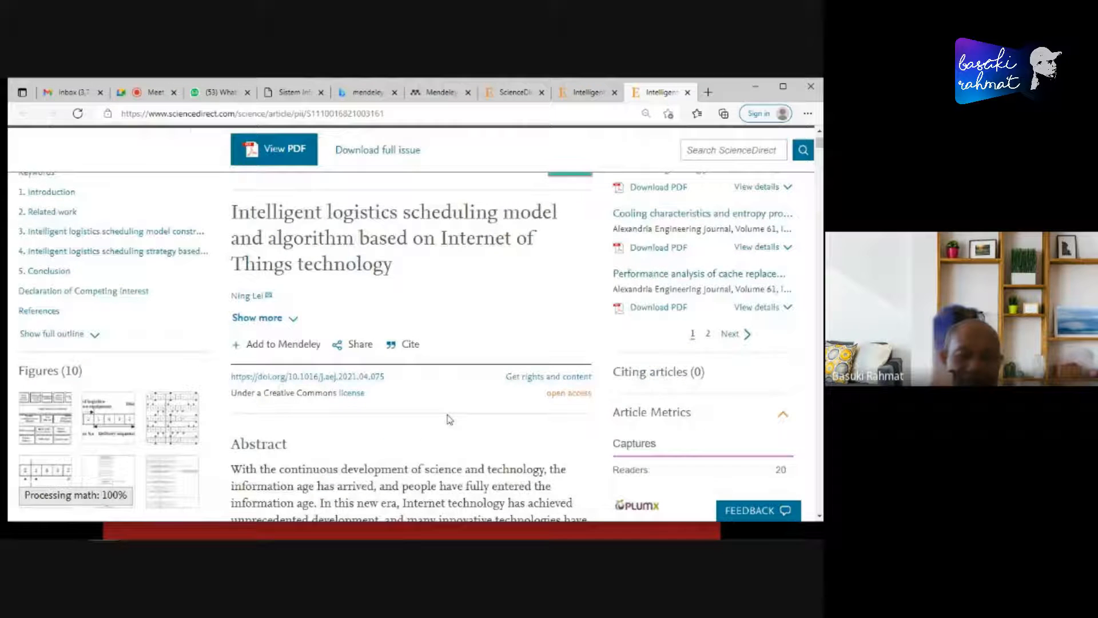
{"action": "left_click", "coordinate": [411, 344]}
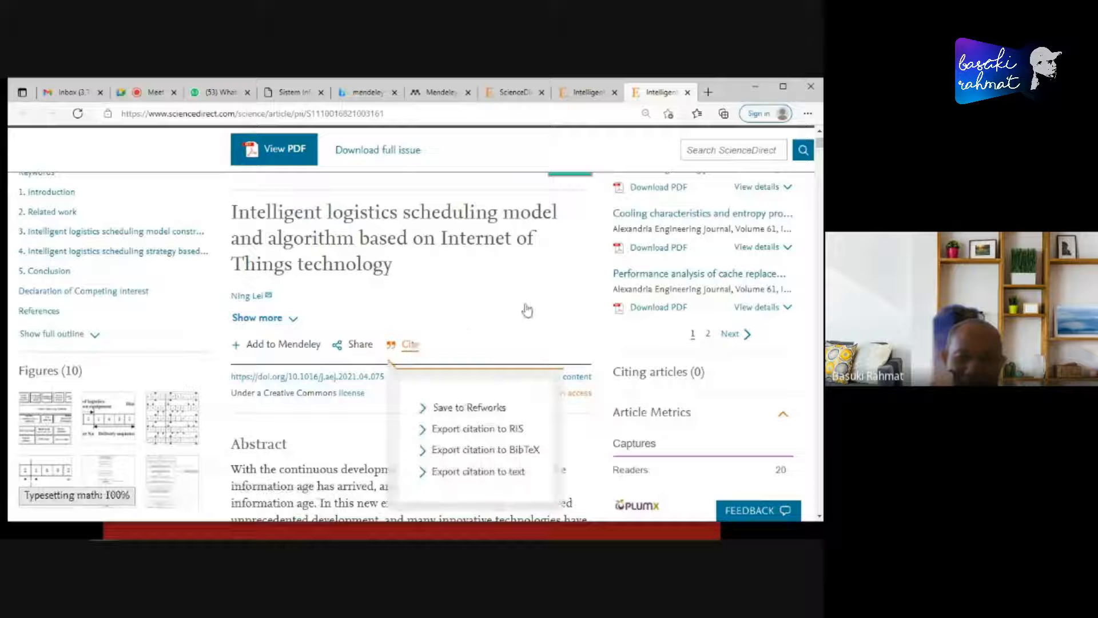
{"action": "scroll", "coordinate": [525, 295], "scroll_direction": "down", "scroll_amount": 2}
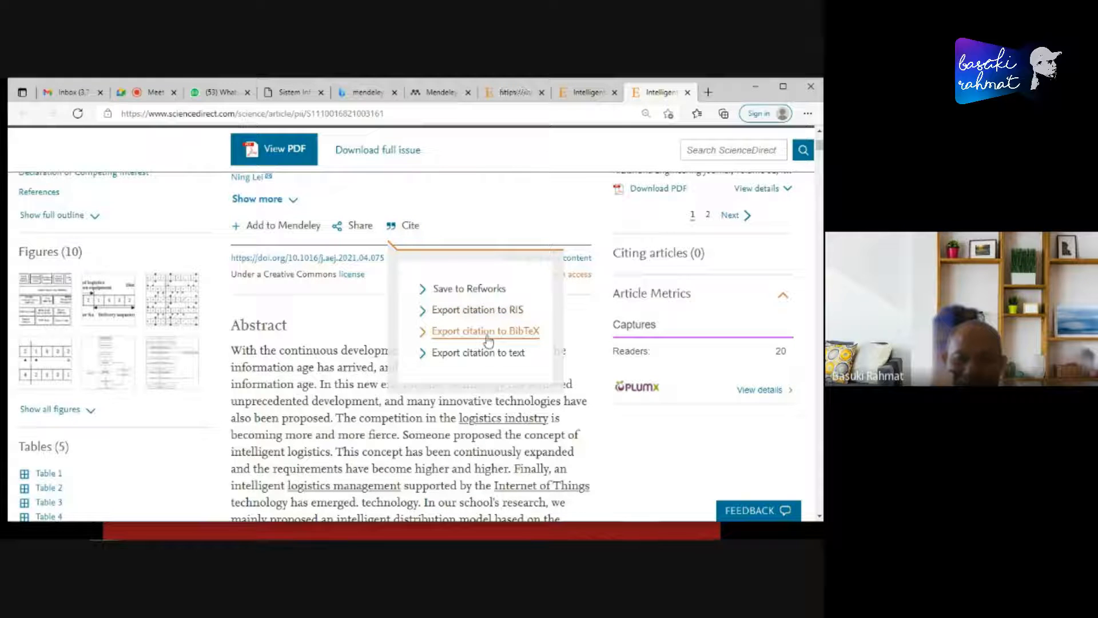
{"action": "left_click", "coordinate": [422, 338]}
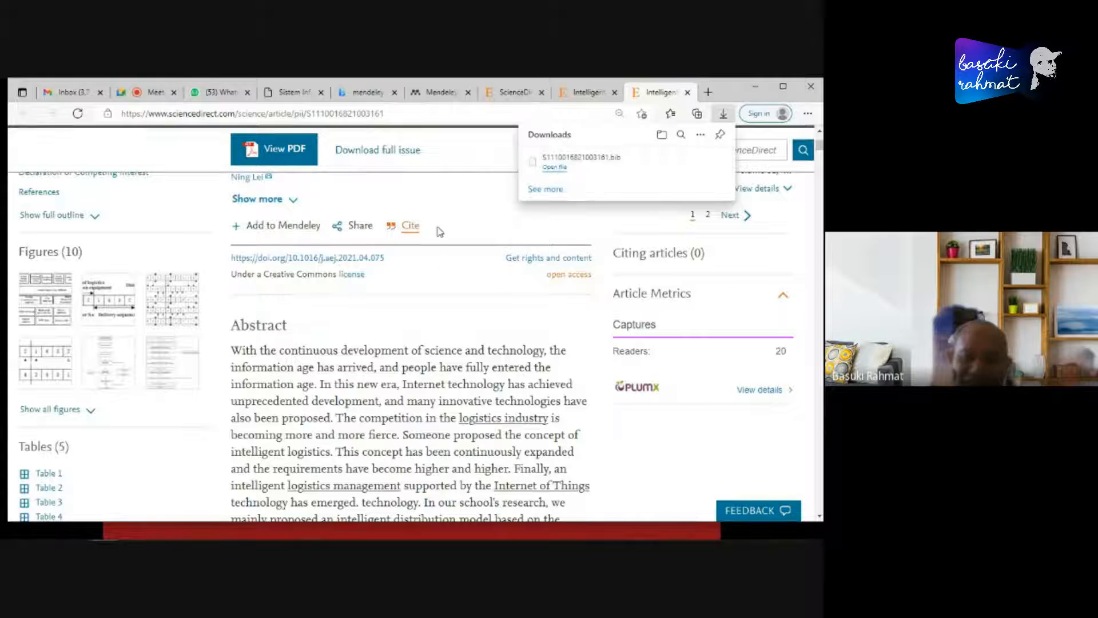
{"action": "left_click", "coordinate": [468, 225]}
- Review the article's header and abstract again and show the available citation export formats
{"action": "scroll", "coordinate": [475, 222], "scroll_direction": "up", "scroll_amount": 4}
{"action": "scroll", "coordinate": [457, 229], "scroll_direction": "up", "scroll_amount": 1}
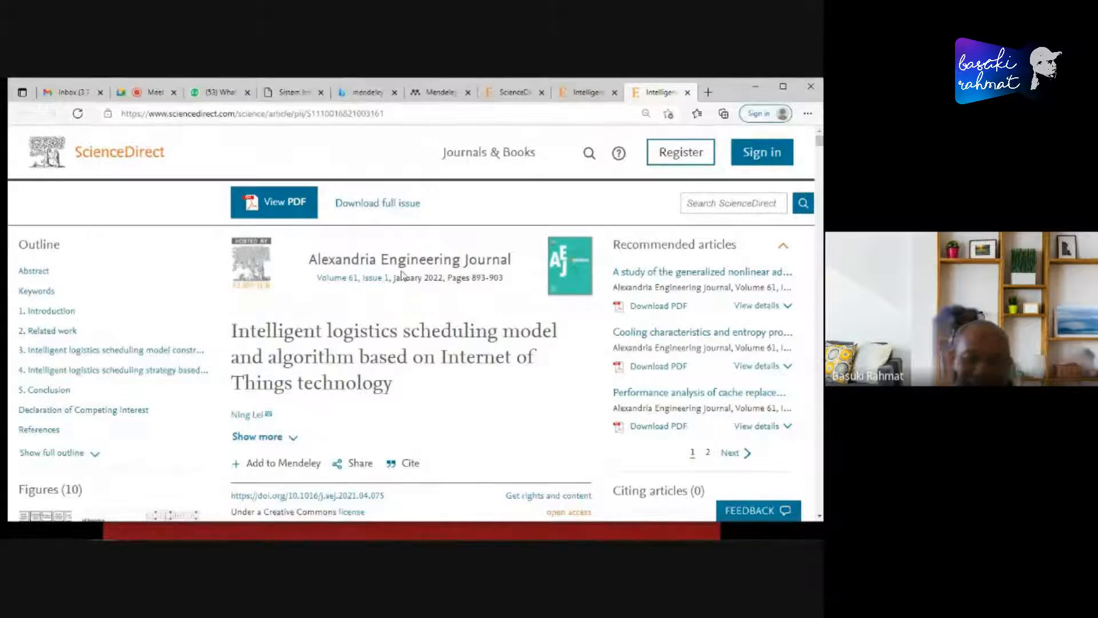
{"action": "scroll", "coordinate": [456, 254], "scroll_direction": "down", "scroll_amount": 2}
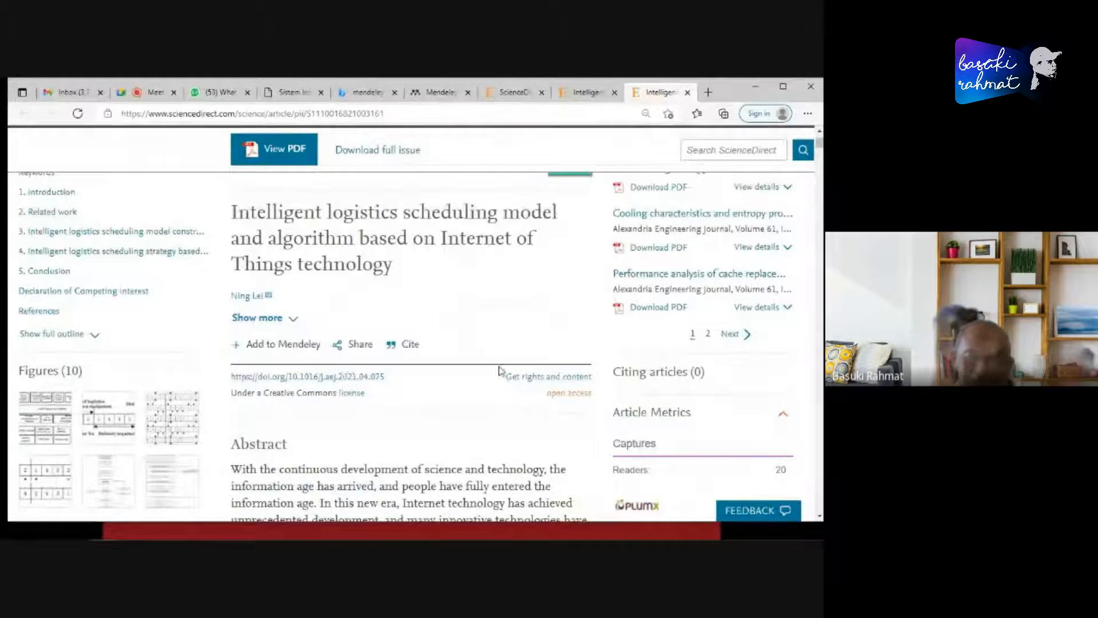
{"action": "scroll", "coordinate": [451, 343], "scroll_direction": "down", "scroll_amount": 2}
{"action": "scroll", "coordinate": [460, 257], "scroll_direction": "up", "scroll_amount": 1}
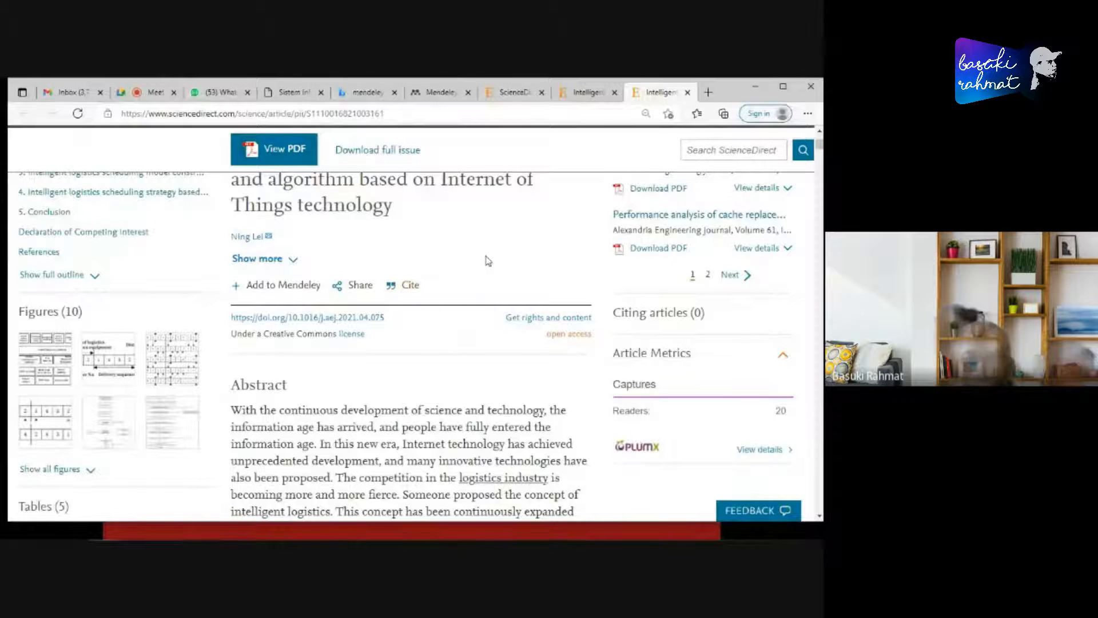
{"action": "scroll", "coordinate": [486, 260], "scroll_direction": "down", "scroll_amount": 1}
{"action": "left_click", "coordinate": [410, 226]}
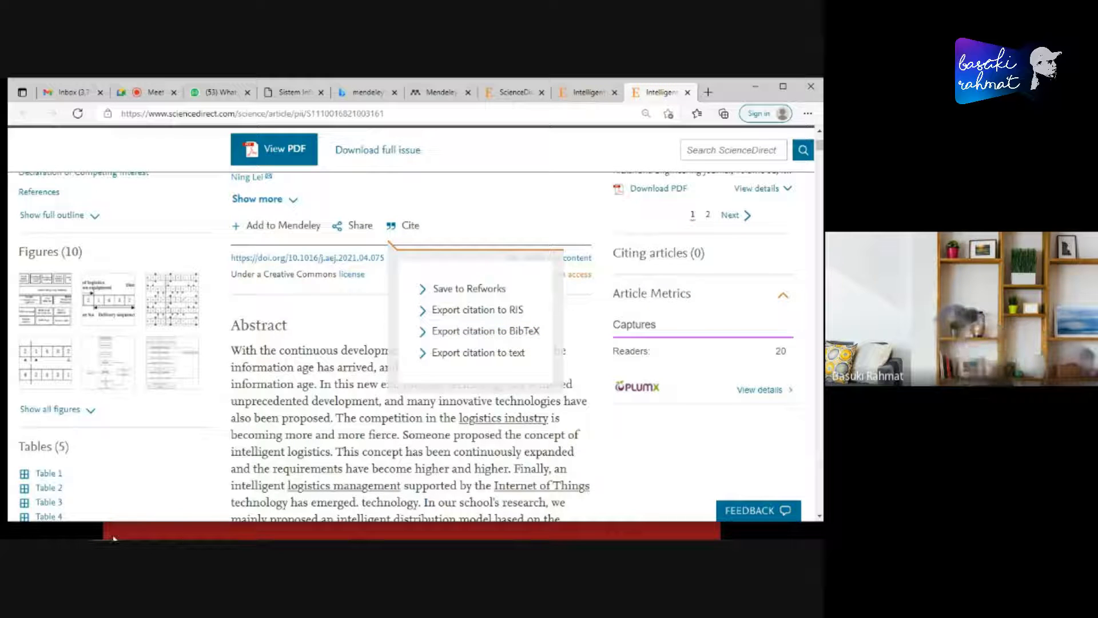
- Switch to File Explorer and open the Downloads folder to locate the exported .bib file
{"action": "left_click", "coordinate": [74, 529]}
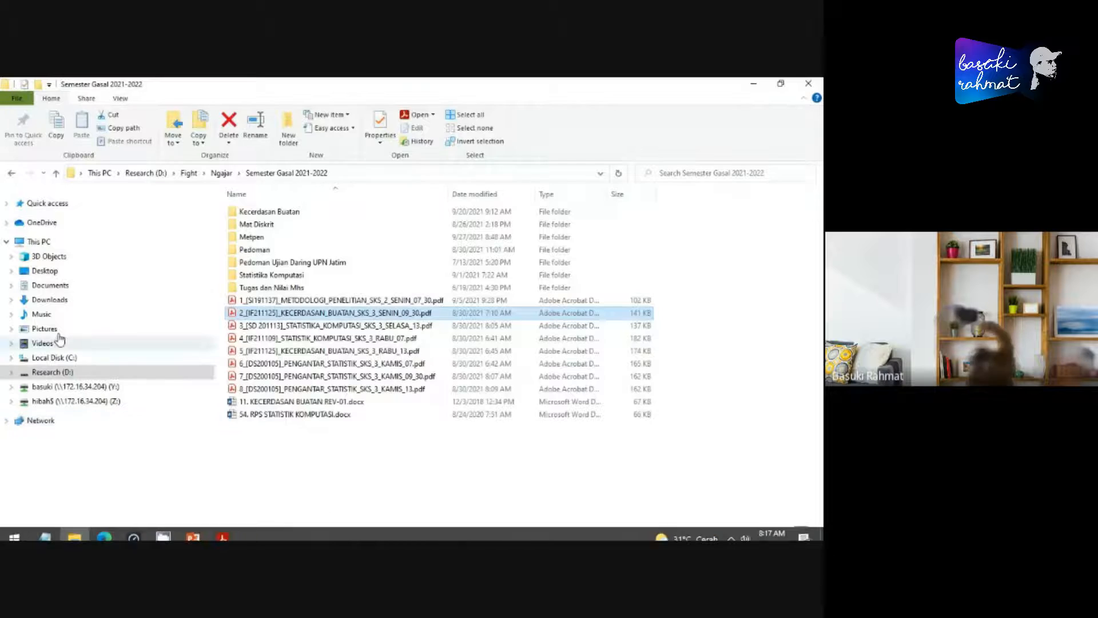
{"action": "left_click", "coordinate": [50, 299]}
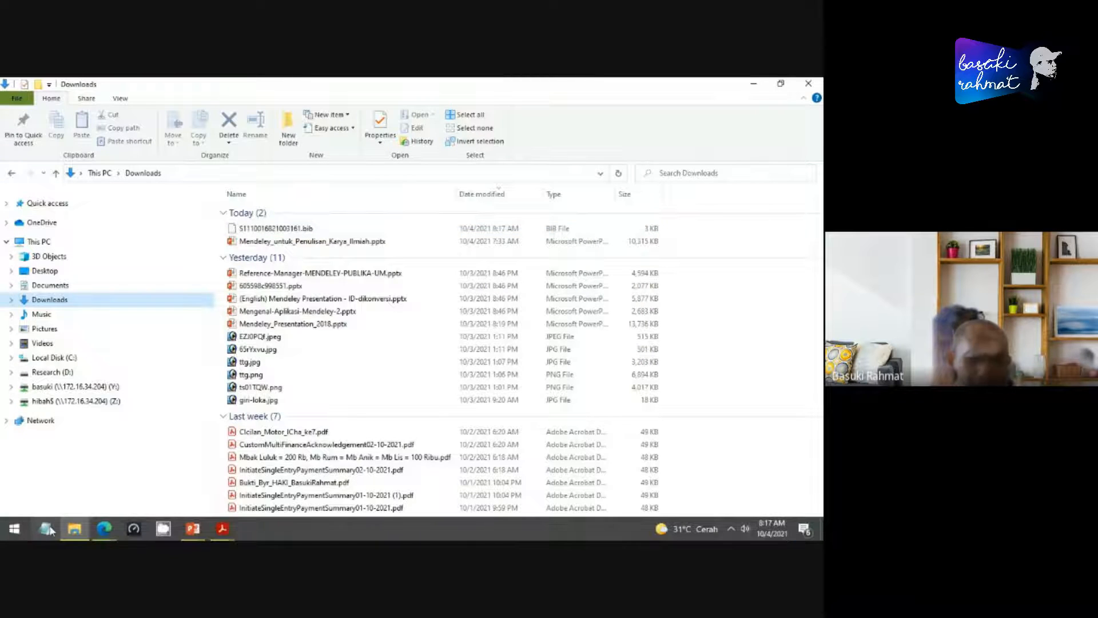
- Open Notepad over the Downloads folder, write the note "namafile.bib --> format bibtext", and resize its window so the file list stays visible
{"action": "left_click", "coordinate": [48, 530]}
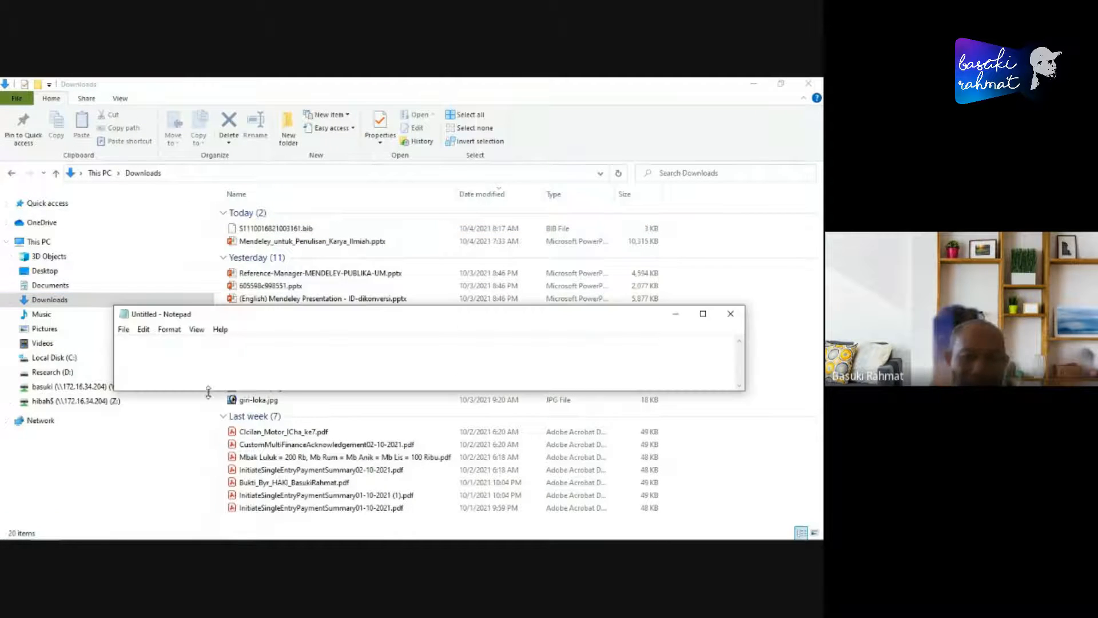
{"action": "left_click_drag", "start_coordinate": [231, 389], "coordinate": [223, 478]}
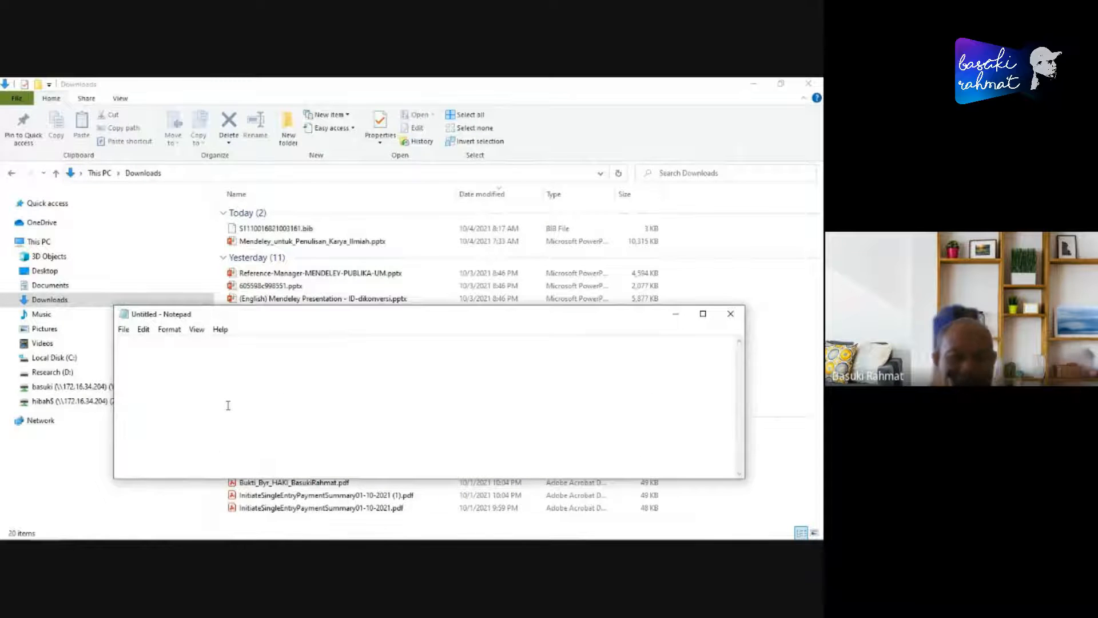
{"action": "type", "text": "na"}
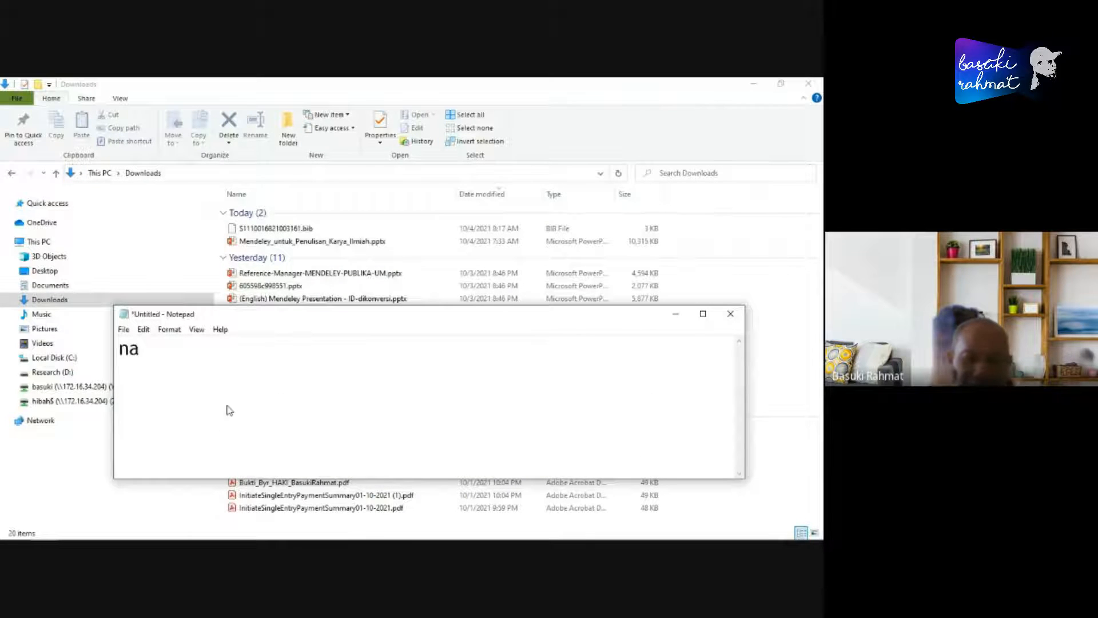
{"action": "type", "text": "ma"}
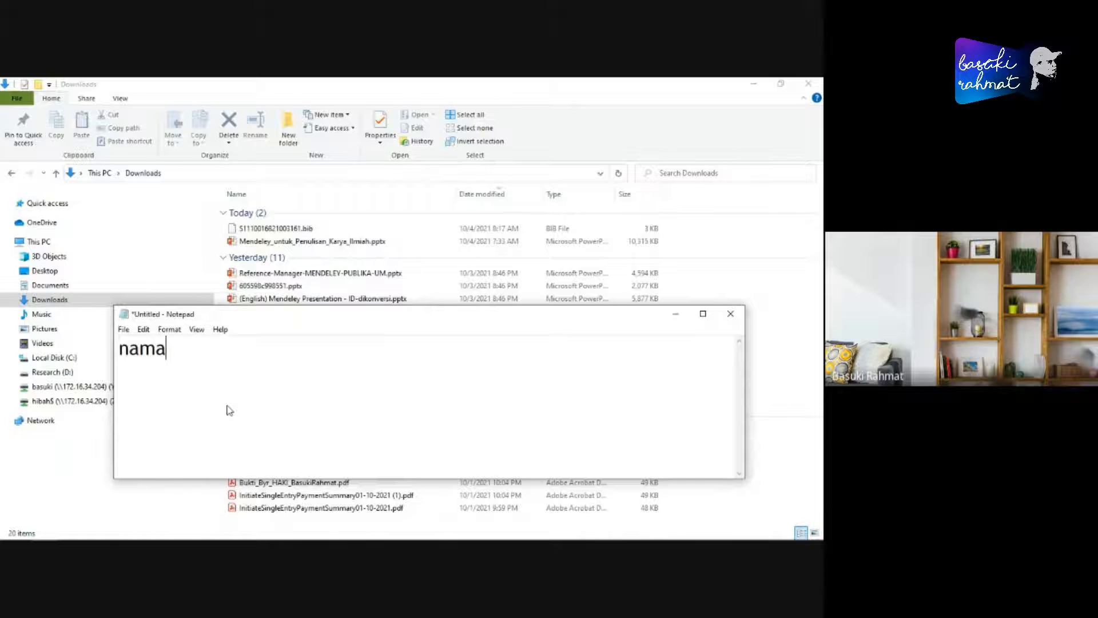
{"action": "type", "text": "file.bi"}
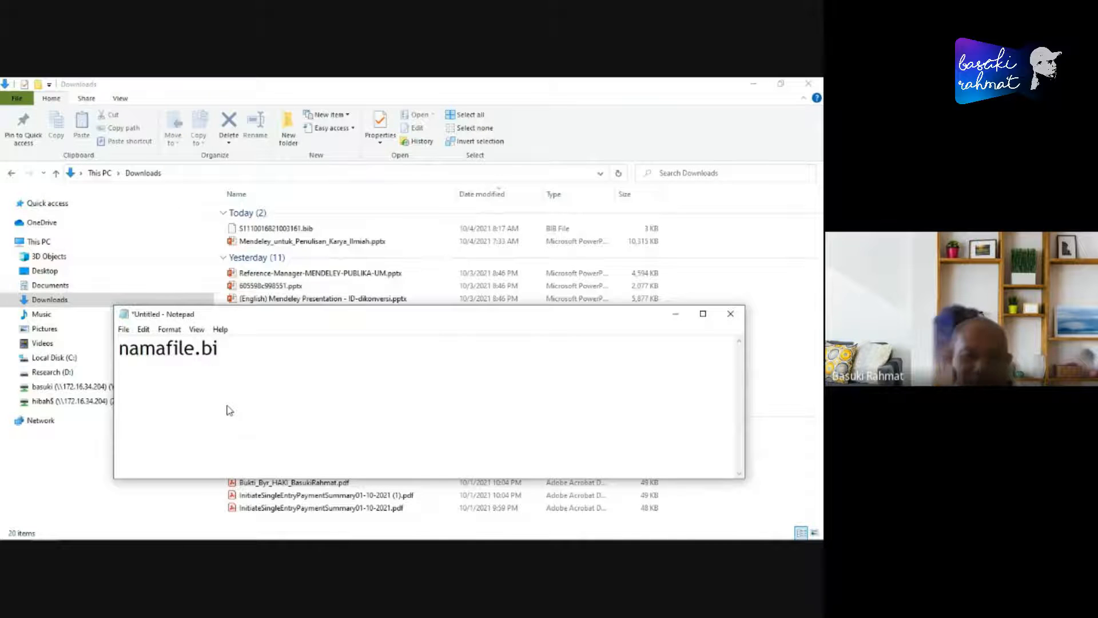
{"action": "type", "text": "b"}
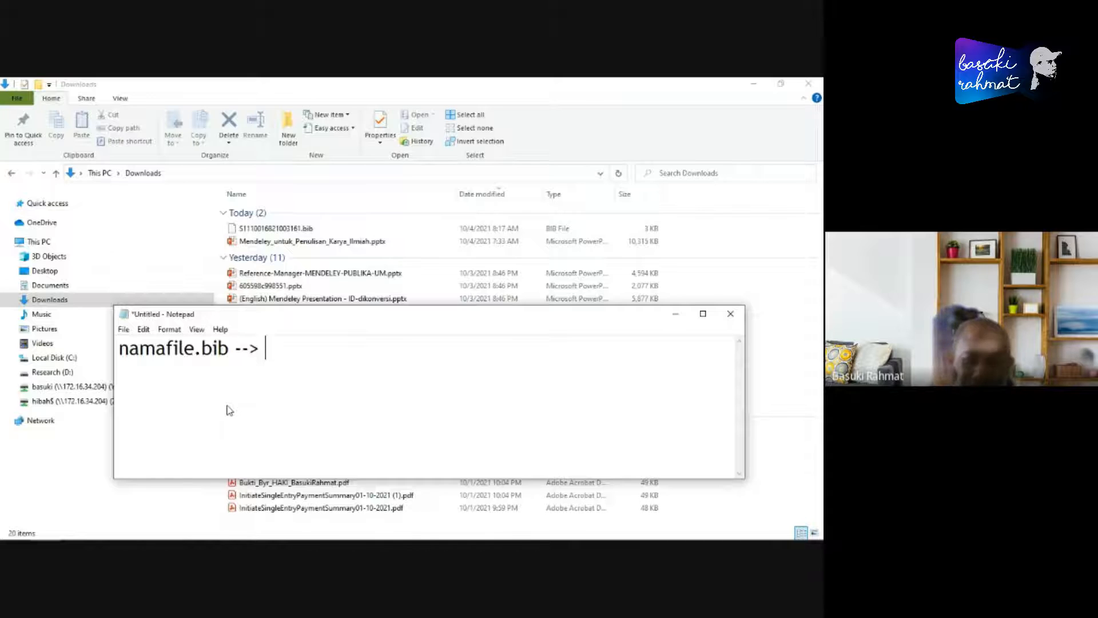
{"action": "type", "text": " --> format bib"}
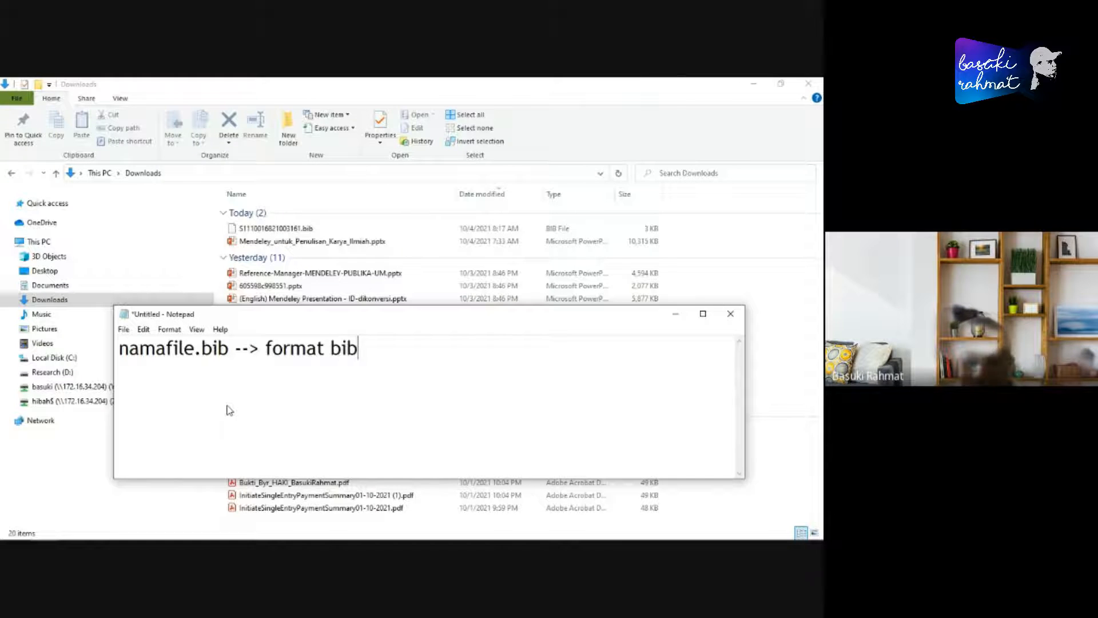
{"action": "type", "text": "text"}
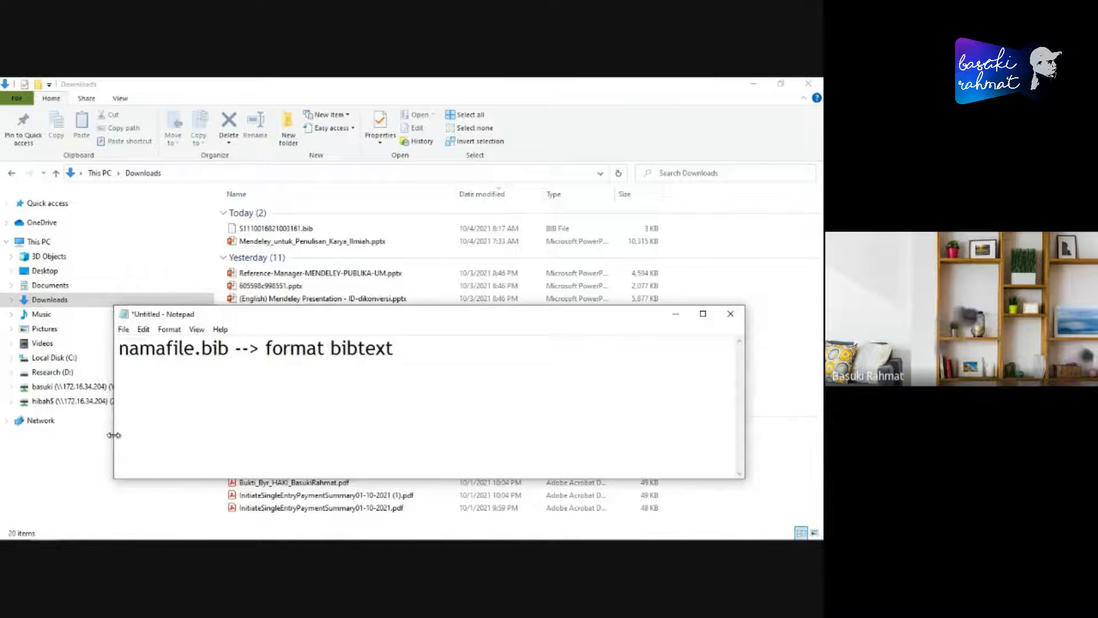
{"action": "left_click_drag", "start_coordinate": [114, 434], "coordinate": [351, 435]}
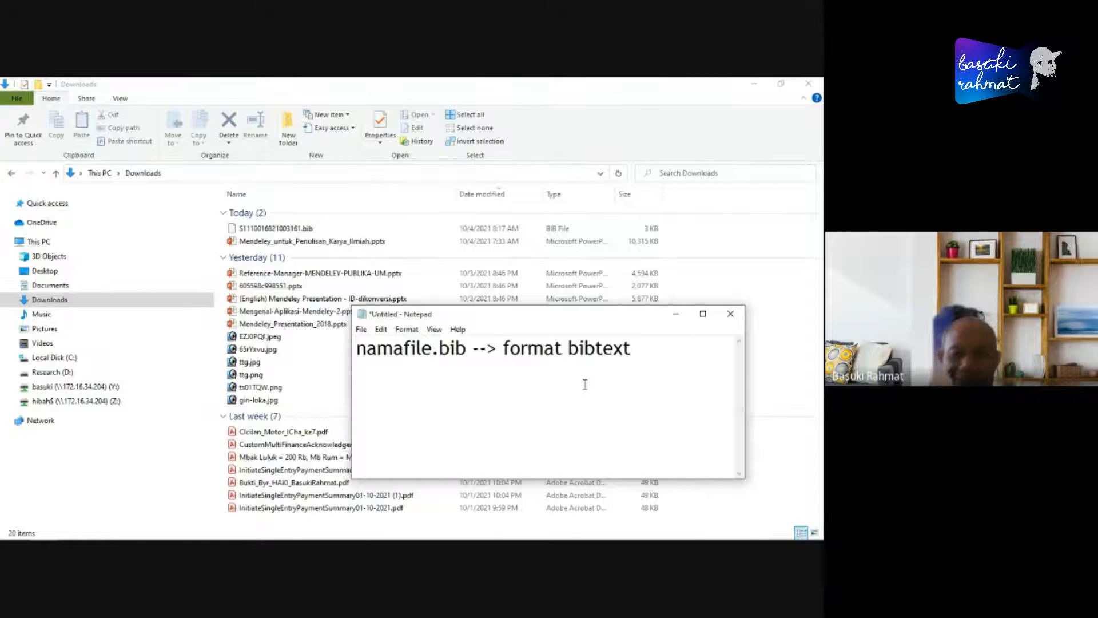
- Open the exported S1110016821003161.bib file from the Downloads folder in Notepad++
{"action": "left_click", "coordinate": [288, 230]}
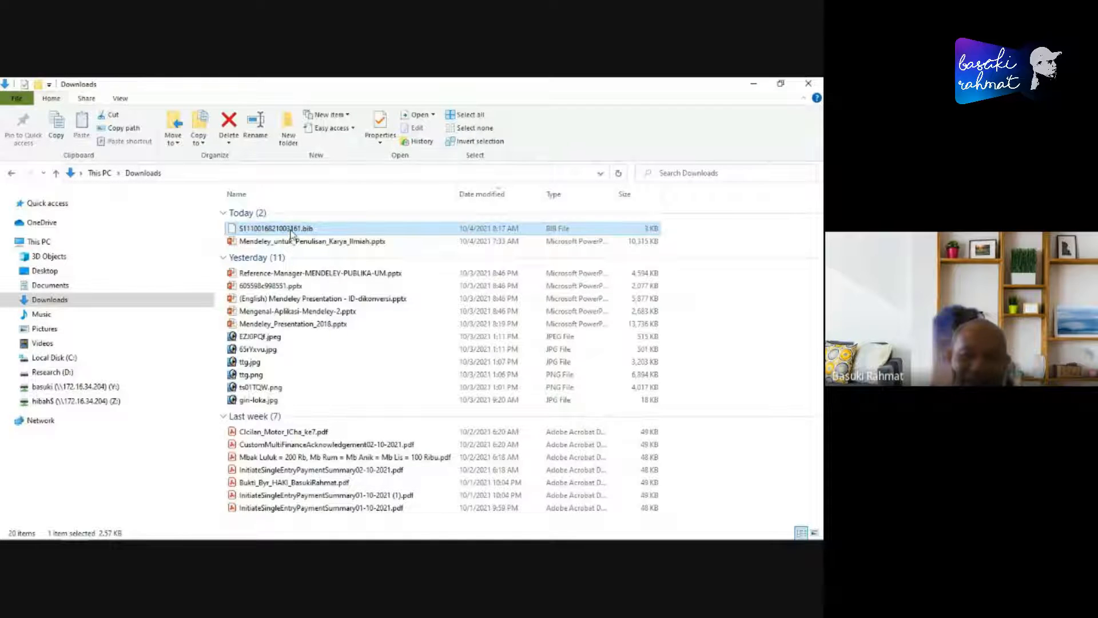
{"action": "right_click", "coordinate": [278, 230]}
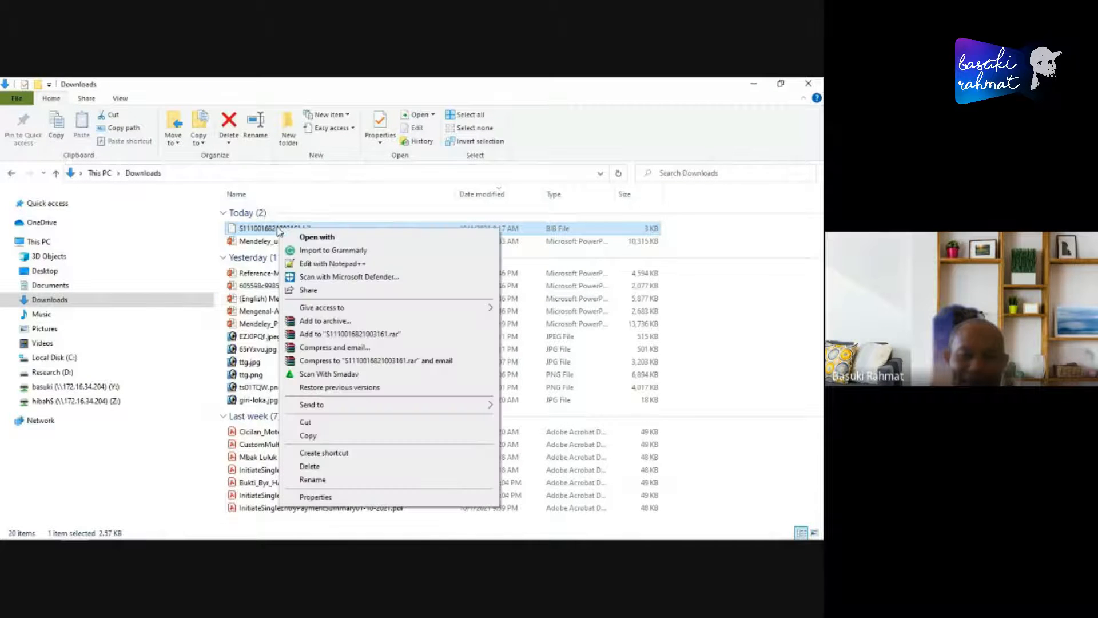
{"action": "left_click", "coordinate": [332, 264]}
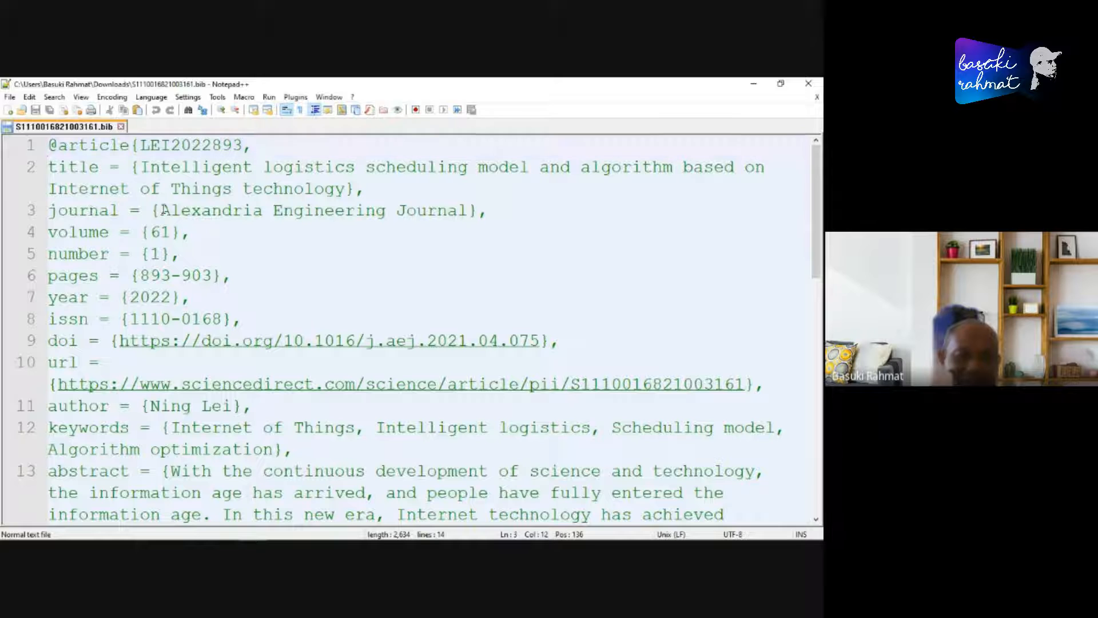
- Examine the BibTeX entry's fields, highlighting the journal name, pages, year and ISSN entries
{"action": "left_click_drag", "start_coordinate": [160, 210], "coordinate": [456, 189]}
{"action": "left_click", "coordinate": [481, 211], "text": "shift"}
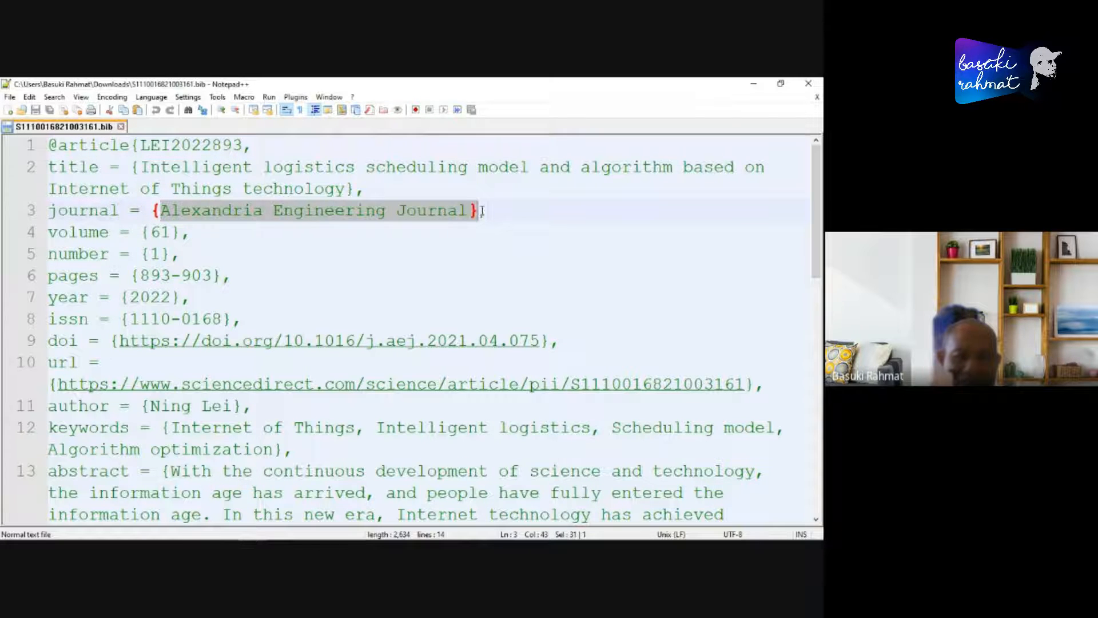
{"action": "left_click", "coordinate": [52, 233]}
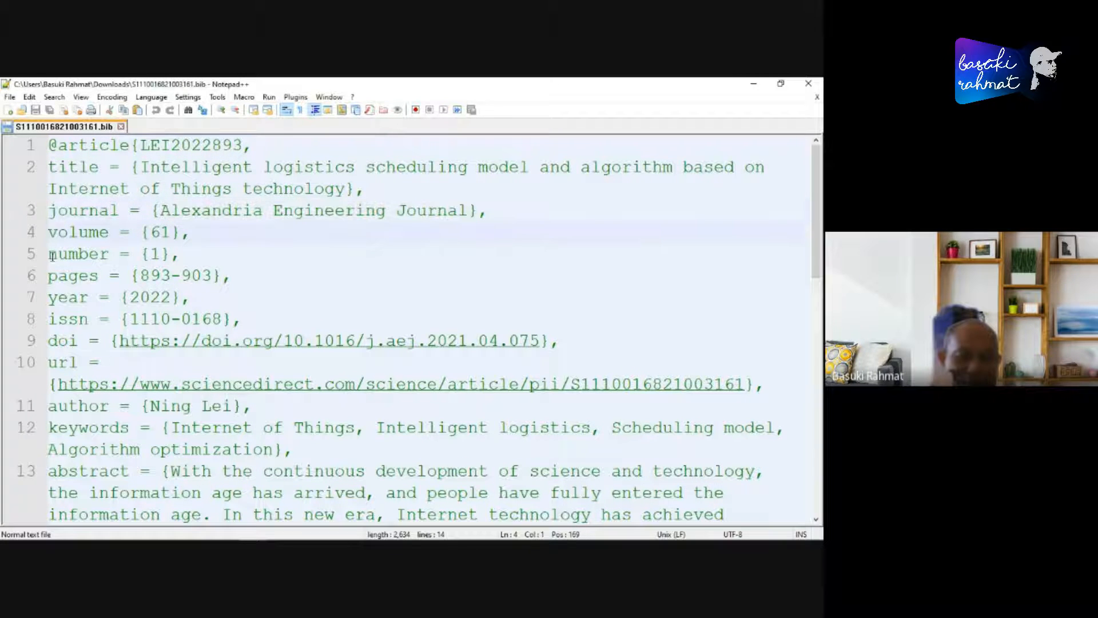
{"action": "left_click_drag", "start_coordinate": [48, 275], "coordinate": [128, 276]}
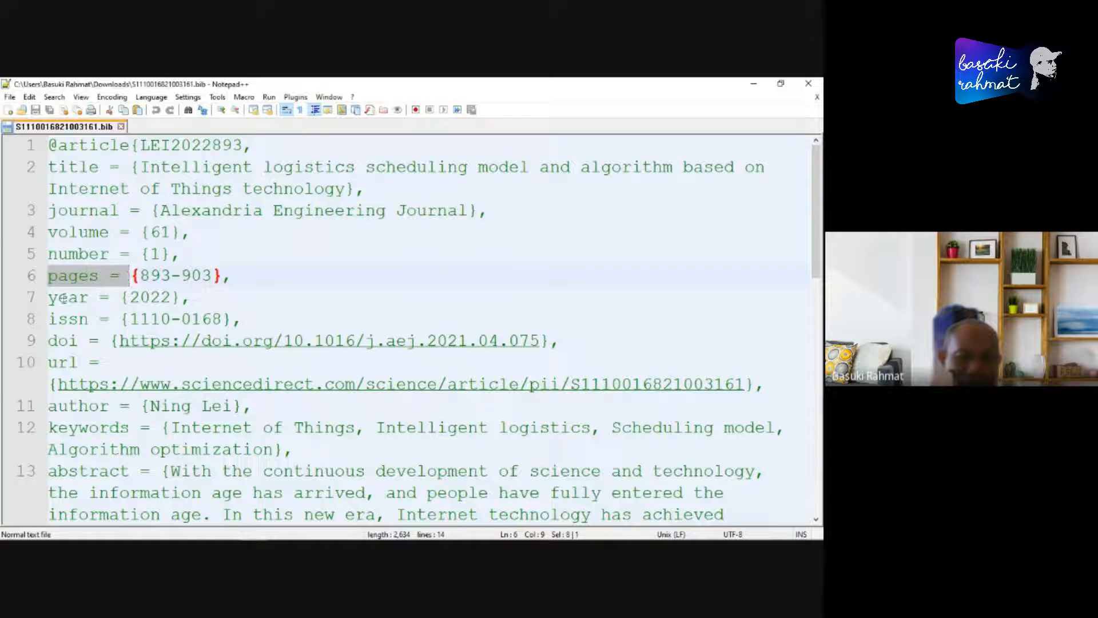
{"action": "left_click_drag", "start_coordinate": [51, 298], "coordinate": [96, 301]}
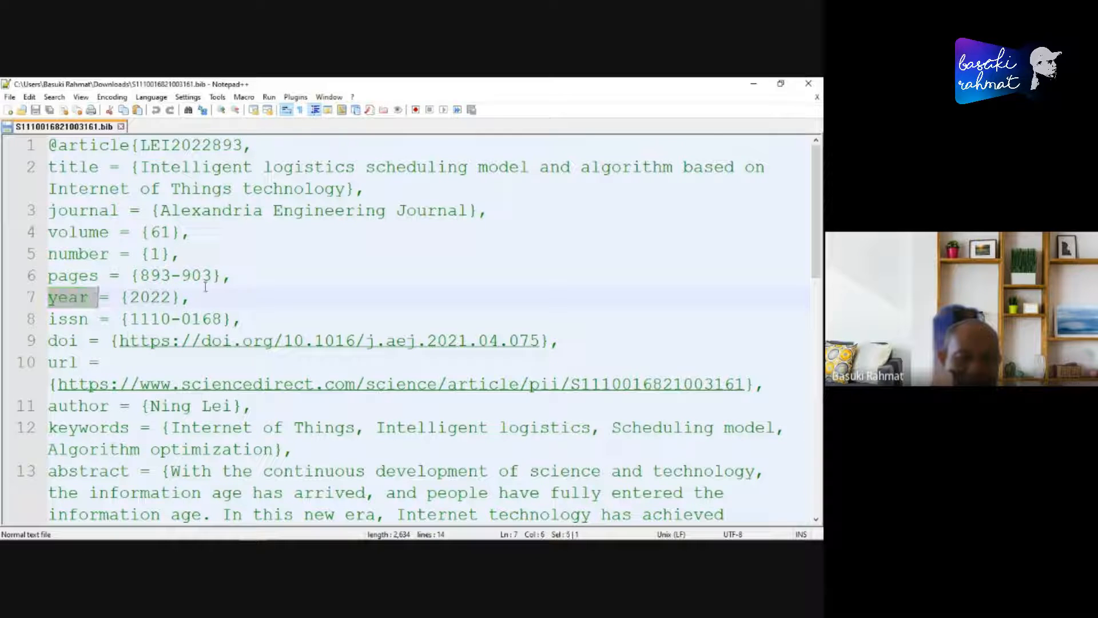
{"action": "left_click", "coordinate": [188, 297]}
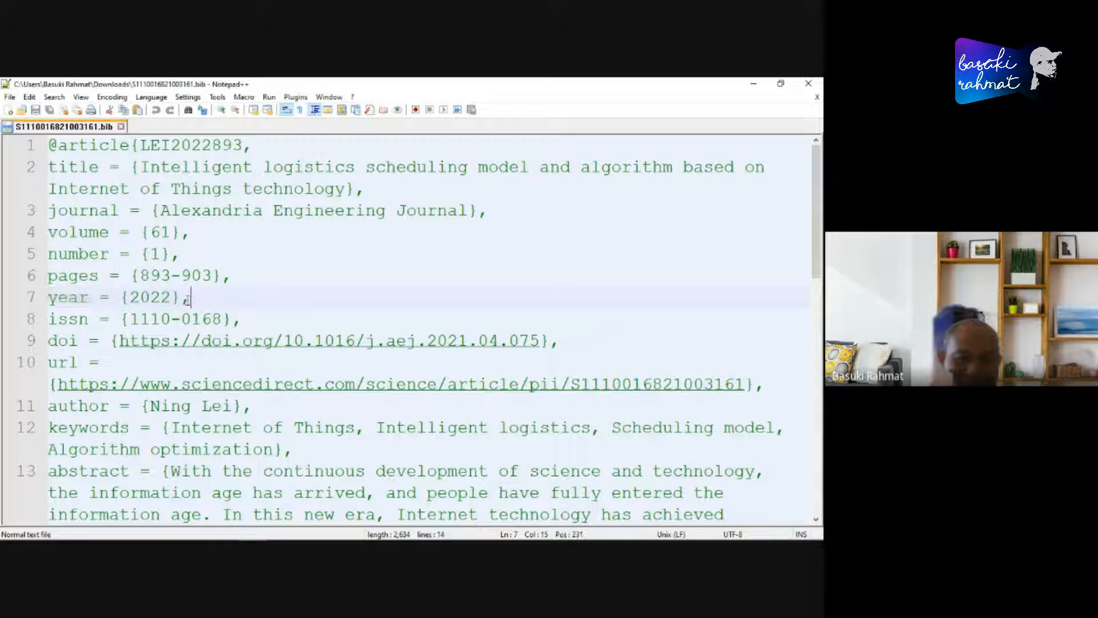
{"action": "left_click_drag", "start_coordinate": [49, 297], "coordinate": [257, 298]}
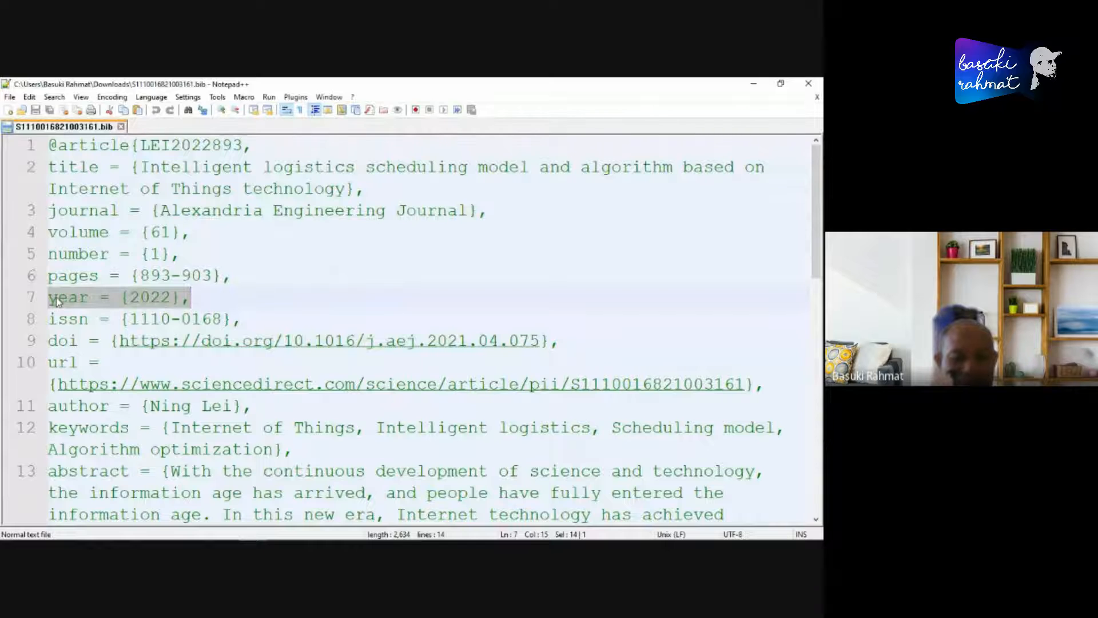
{"action": "left_click", "coordinate": [218, 298]}
{"action": "left_click_drag", "start_coordinate": [59, 321], "coordinate": [258, 313]}
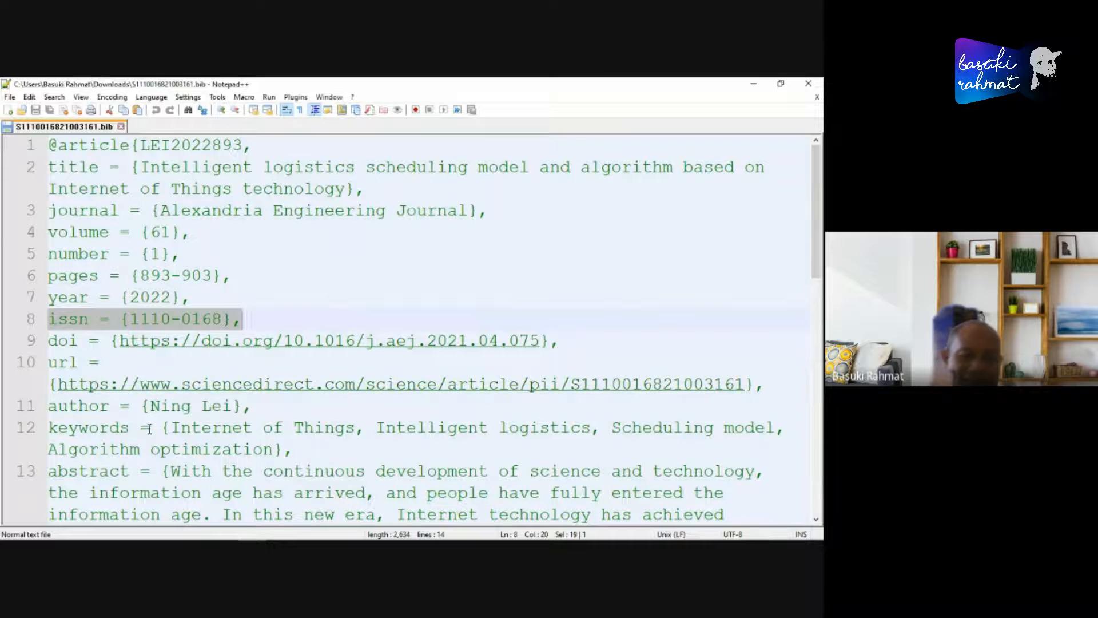
{"action": "scroll", "coordinate": [145, 430], "scroll_direction": "down", "scroll_amount": 4}
{"action": "scroll", "coordinate": [145, 430], "scroll_direction": "up", "scroll_amount": 4}
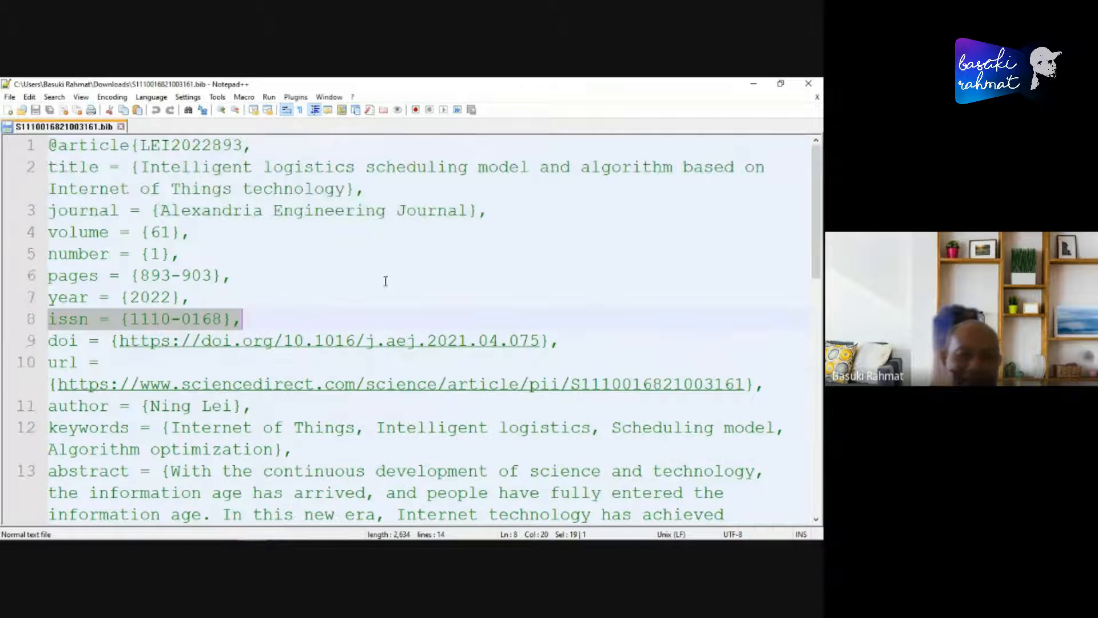
{"action": "left_click", "coordinate": [362, 262]}
- Minimize the File Explorer, Notepad++, Notepad and browser windows, and exit the PowerPoint slide show
{"action": "mouse_move", "coordinate": [84, 532]}
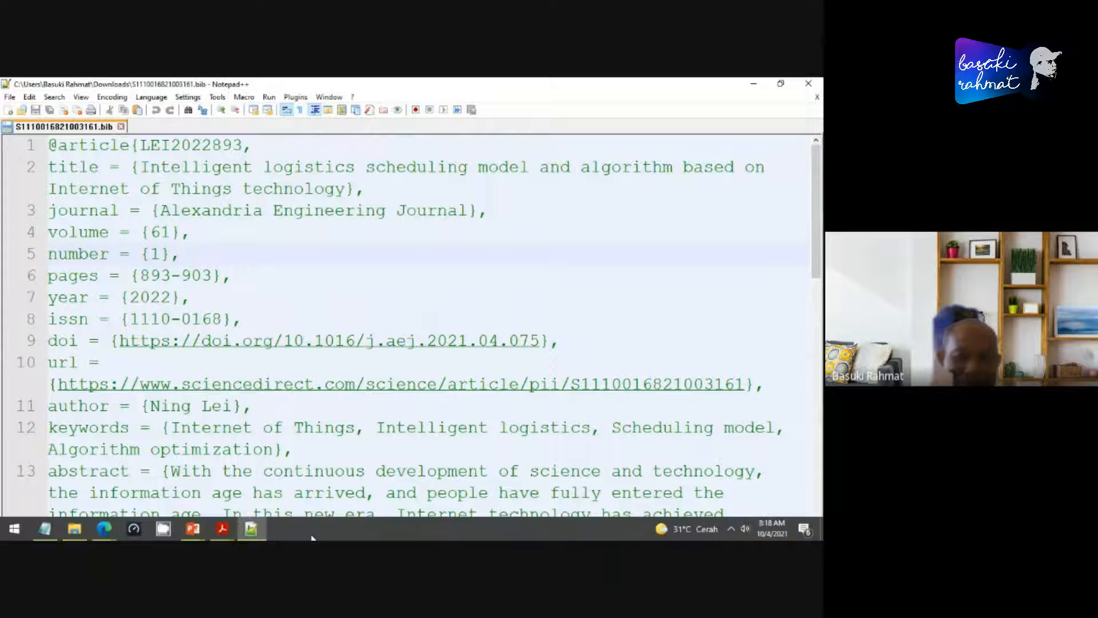
{"action": "left_click", "coordinate": [77, 528]}
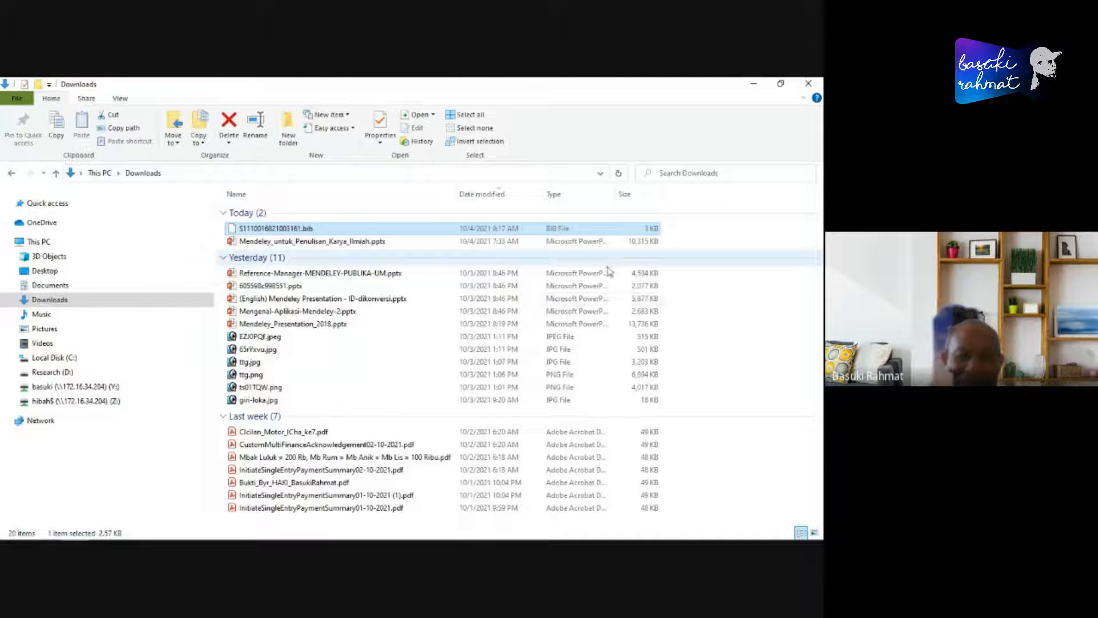
{"action": "left_click", "coordinate": [754, 84]}
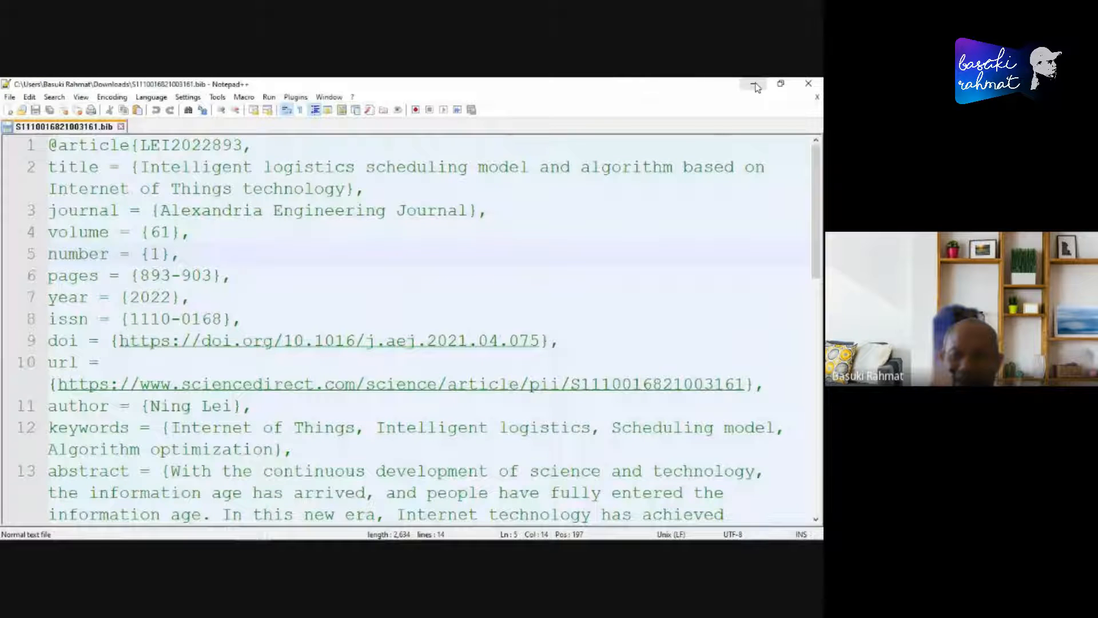
{"action": "left_click", "coordinate": [754, 84]}
{"action": "left_click", "coordinate": [675, 313]}
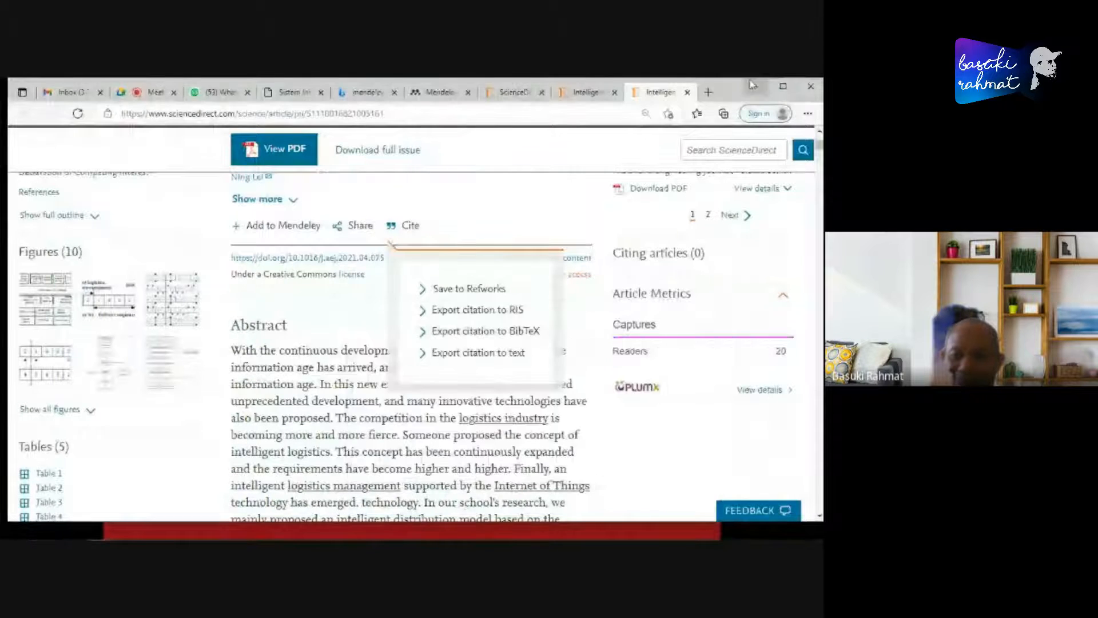
{"action": "left_click", "coordinate": [755, 86]}
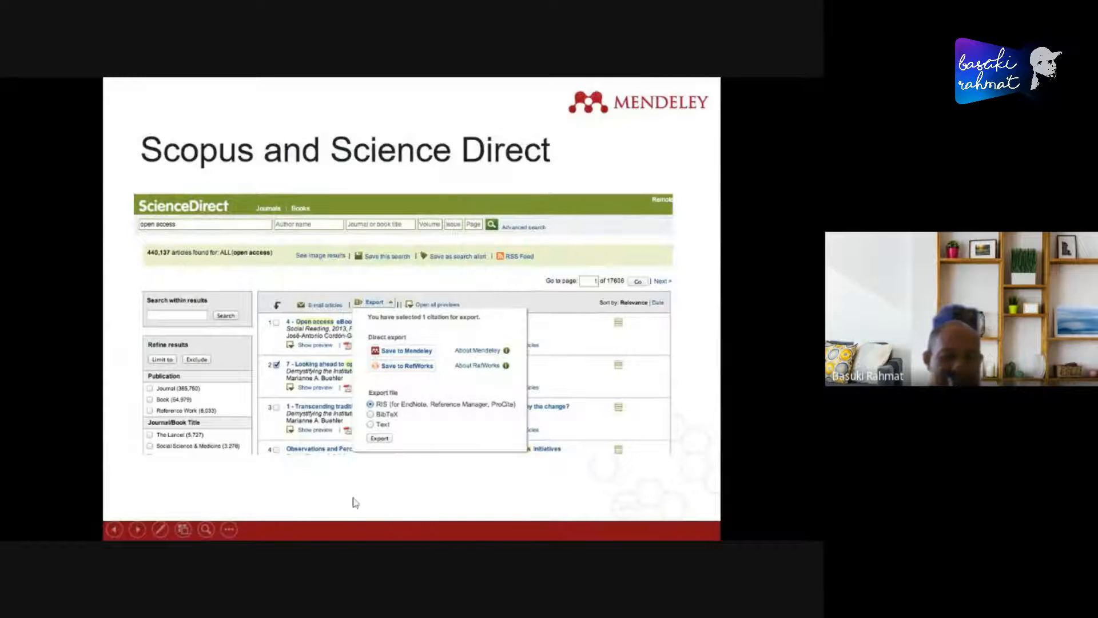
{"action": "key", "text": "Escape"}
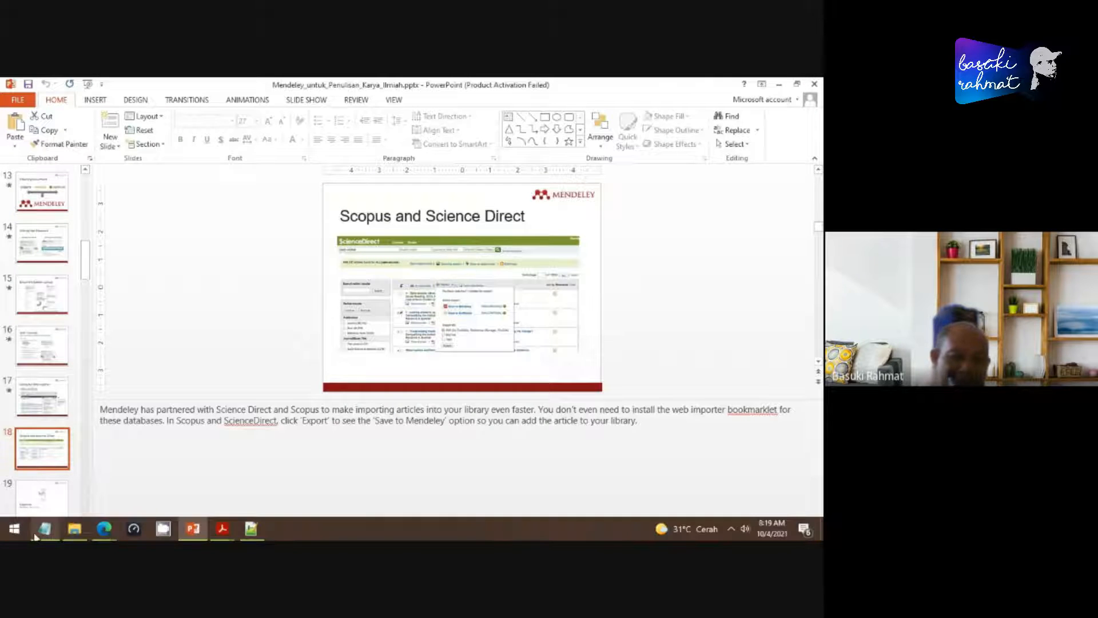
- Search Windows for "word", launch Word 2013 with a new blank document, and display its Mendeley citation and reference commands
{"action": "left_click", "coordinate": [11, 530]}
{"action": "right_click", "coordinate": [10, 533]}
{"action": "left_click", "coordinate": [63, 451]}
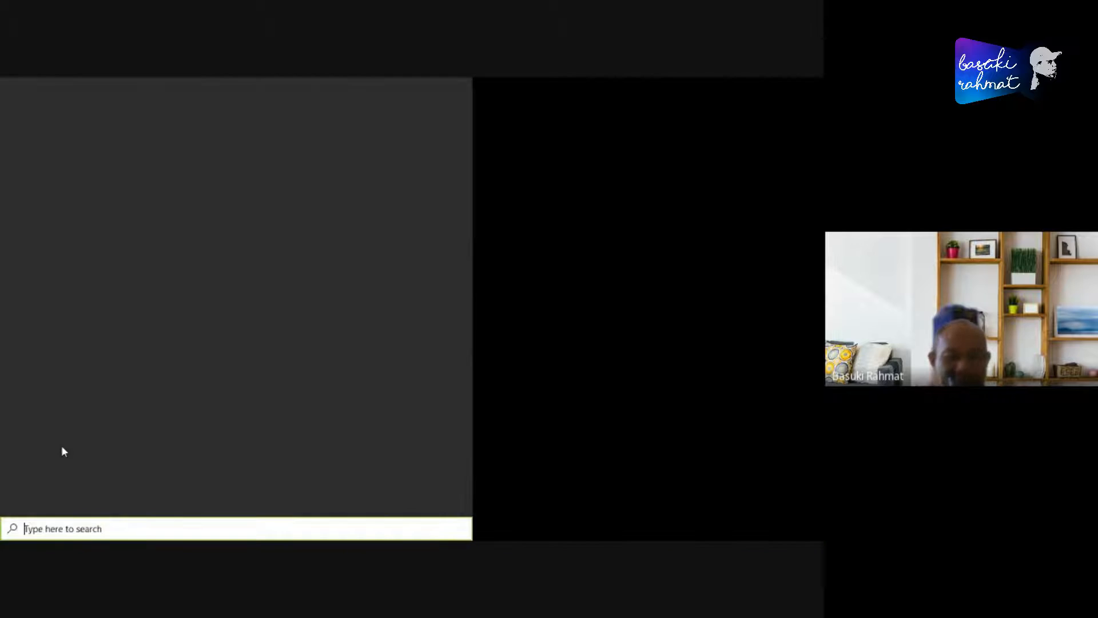
{"action": "type", "text": "word"}
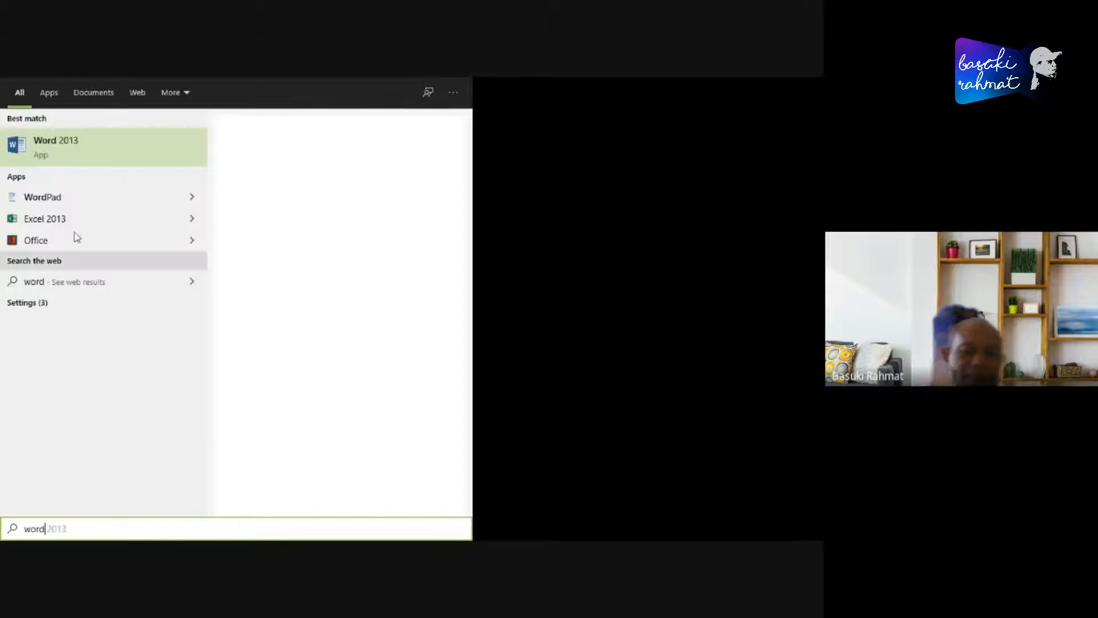
{"action": "left_click", "coordinate": [71, 153]}
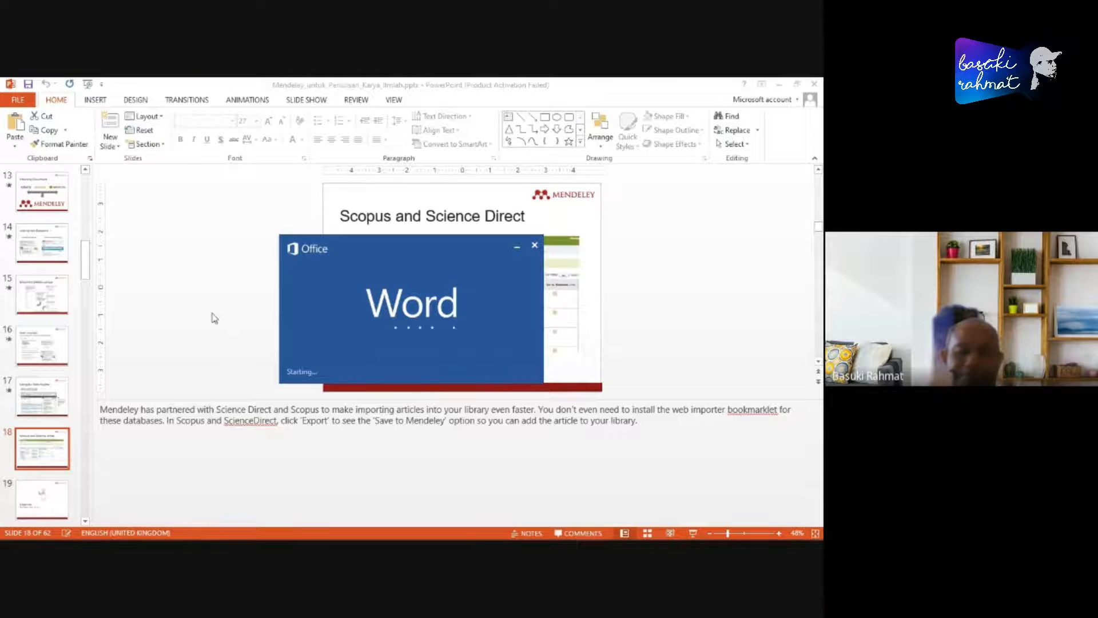
{"action": "left_click", "coordinate": [308, 255]}
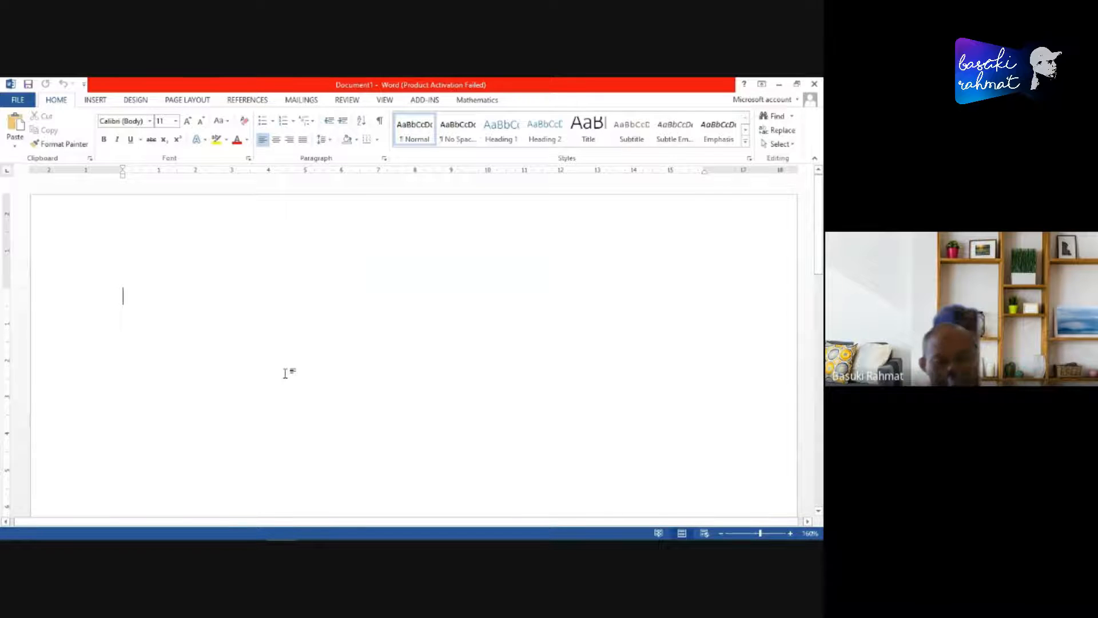
{"action": "left_click", "coordinate": [531, 431]}
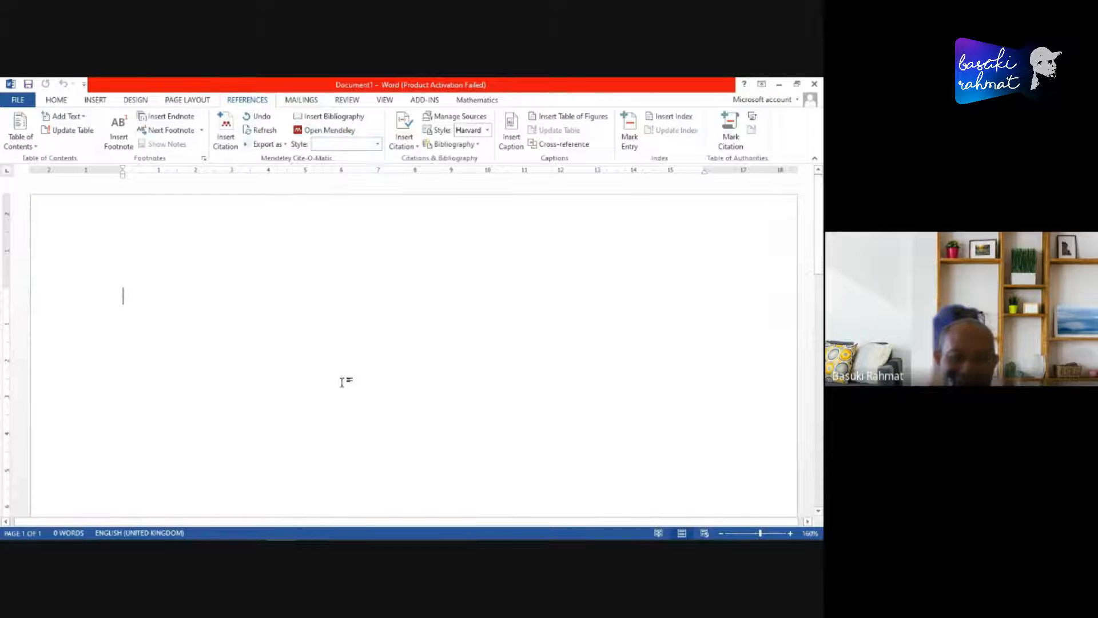
- Search Windows for "mende" and launch Mendeley Desktop
{"action": "mouse_move", "coordinate": [143, 538]}
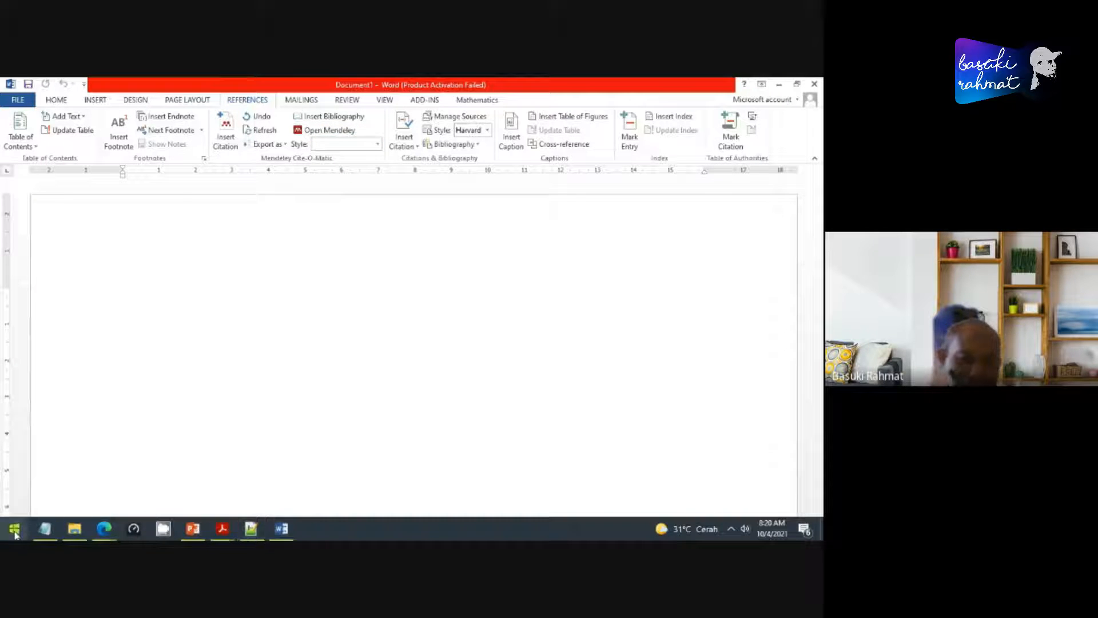
{"action": "right_click", "coordinate": [14, 528]}
{"action": "left_click", "coordinate": [64, 454]}
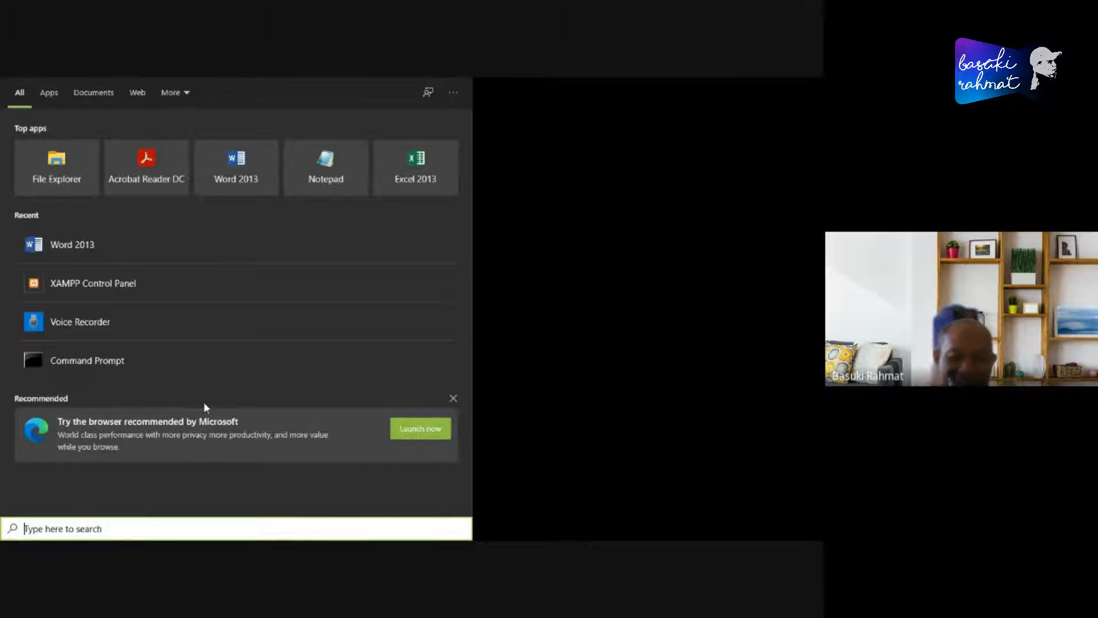
{"action": "type", "text": "mende"}
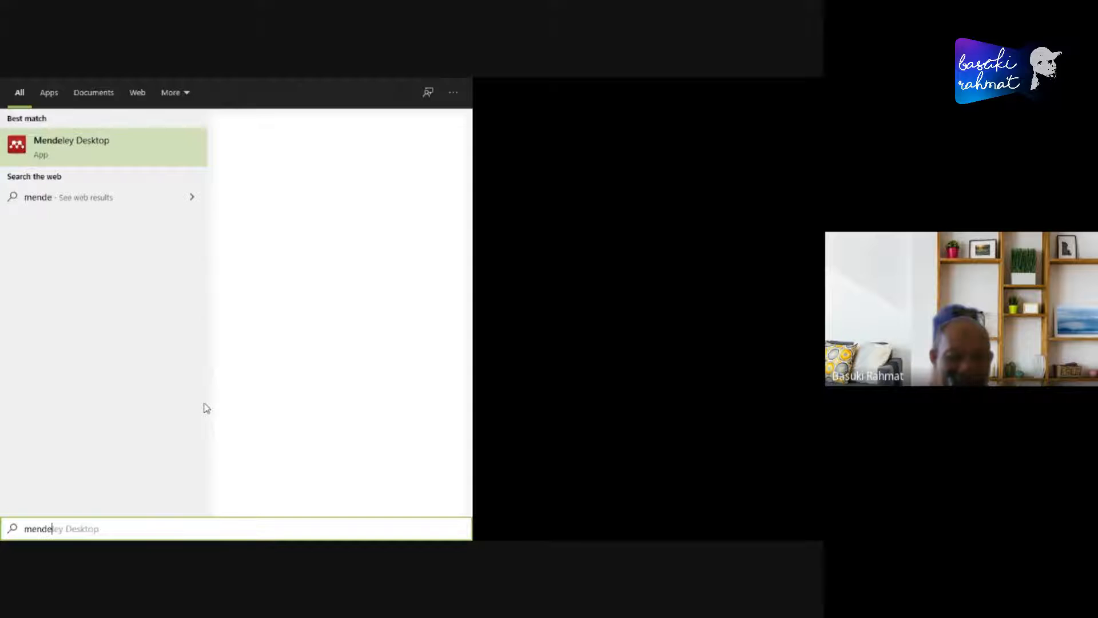
{"action": "left_click", "coordinate": [73, 142]}
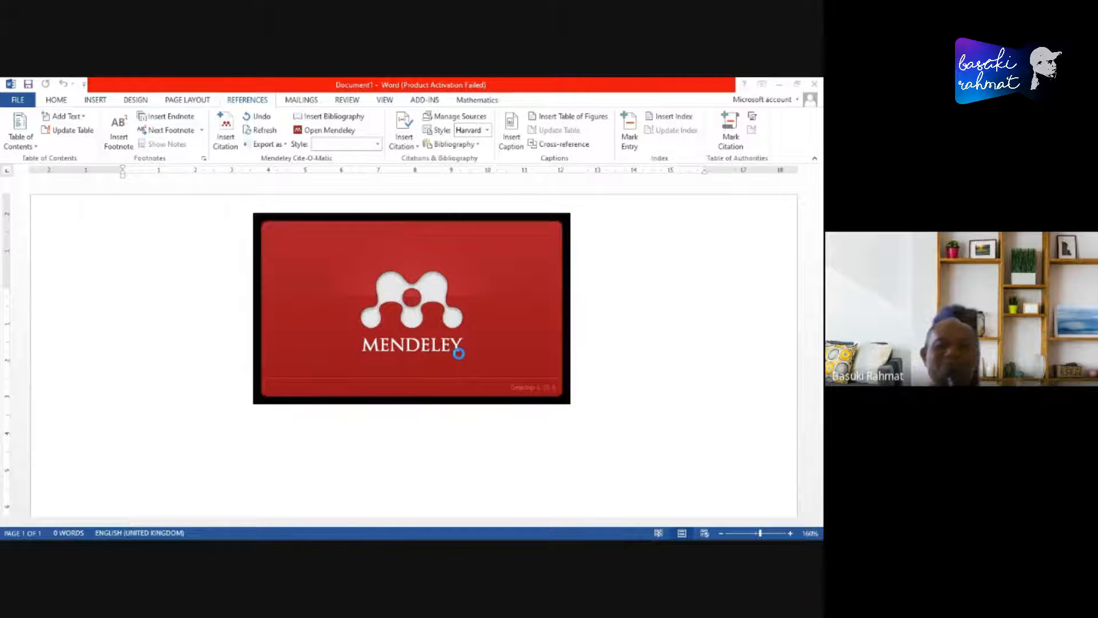
- Switch to the Edge browser and show the Google Meet call
{"action": "key", "text": "alt+Tab"}
{"action": "key", "text": "alt+Tab"}
{"action": "key", "text": "alt+Tab"}
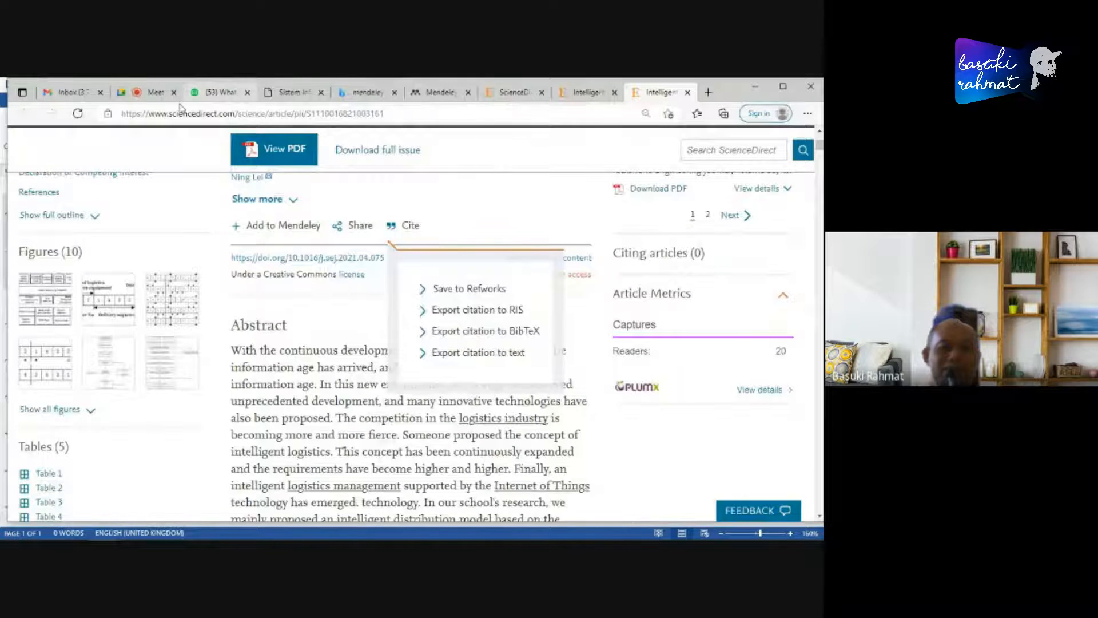
{"action": "left_click", "coordinate": [154, 92]}
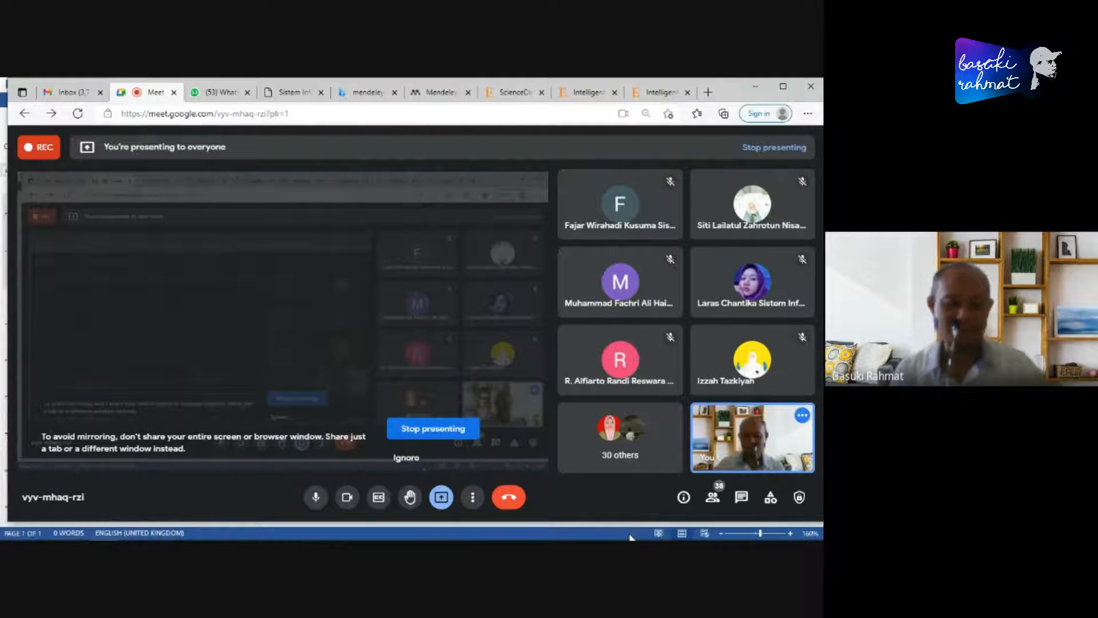
- Switch from the browser through the open windows to the Mendeley Desktop library
{"action": "key", "text": "alt+Tab"}
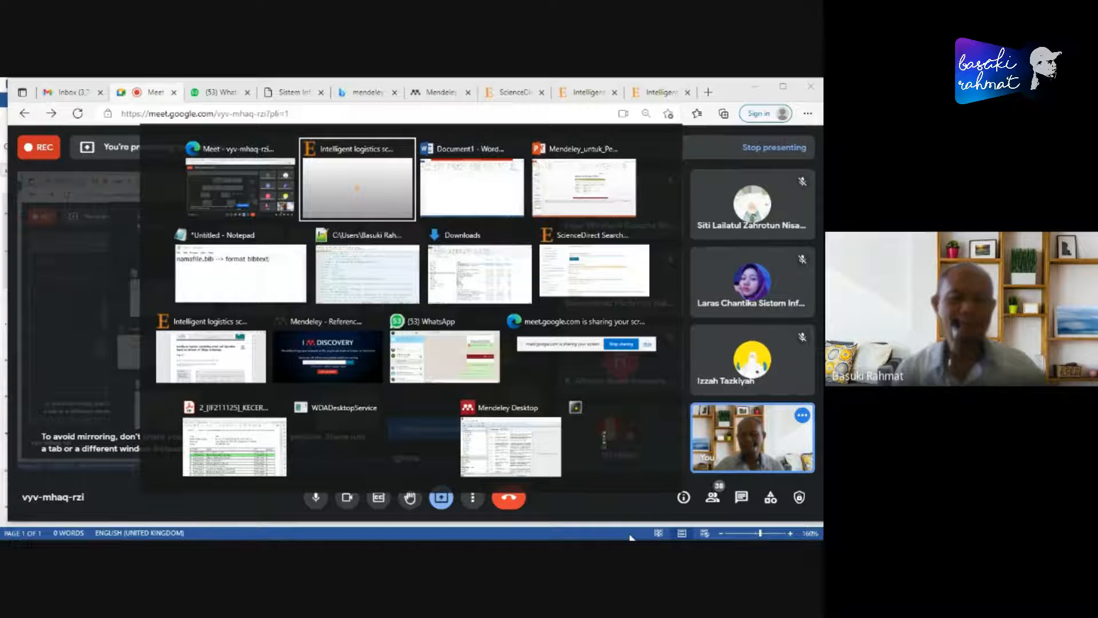
{"action": "key", "text": "alt+Tab"}
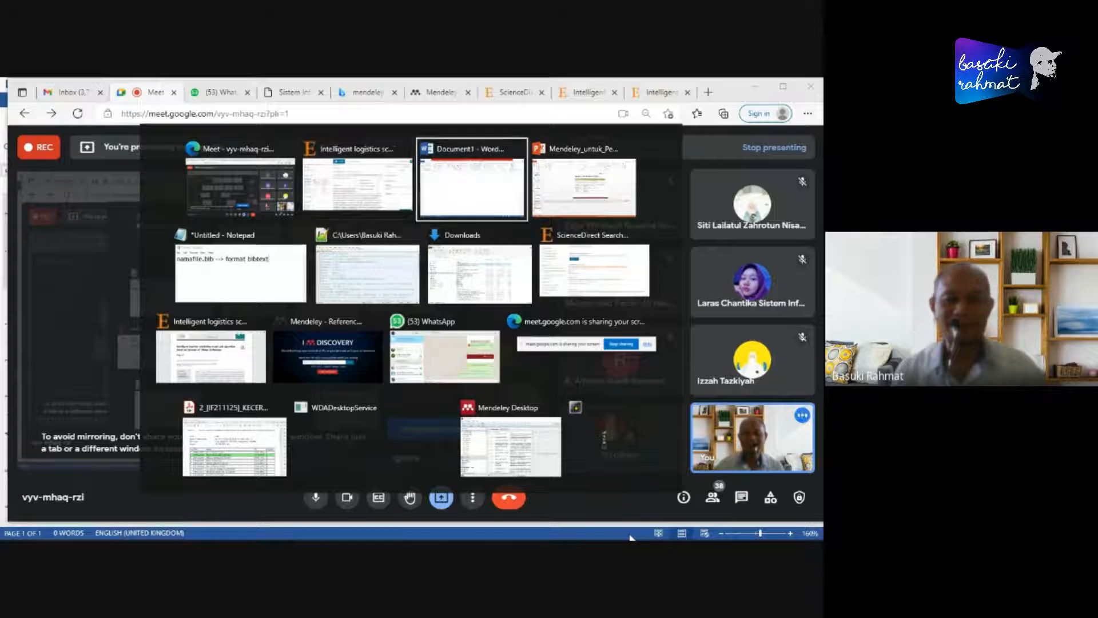
{"action": "key", "text": "alt+Tab"}
{"action": "key", "text": "alt+Tab"}
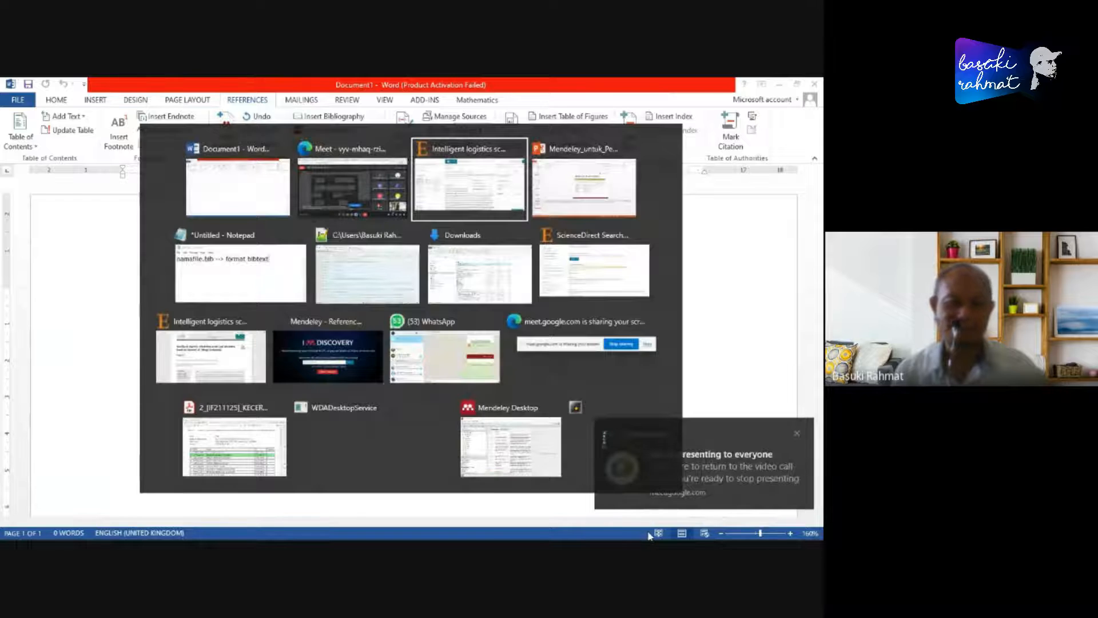
{"action": "key", "text": "alt+Tab"}
{"action": "key", "text": "alt+Tab"}
{"action": "key", "text": "alt+Tab"}
{"action": "key", "text": "alt+Tab"}
{"action": "key", "text": "alt+Tab"}
{"action": "key", "text": "alt+Tab"}
{"action": "key", "text": "alt+Tab"}
{"action": "key", "text": "alt+Tab"}
{"action": "key", "text": "alt+Tab"}
{"action": "key", "text": "alt+Tab"}
{"action": "key", "text": "alt+Tab"}
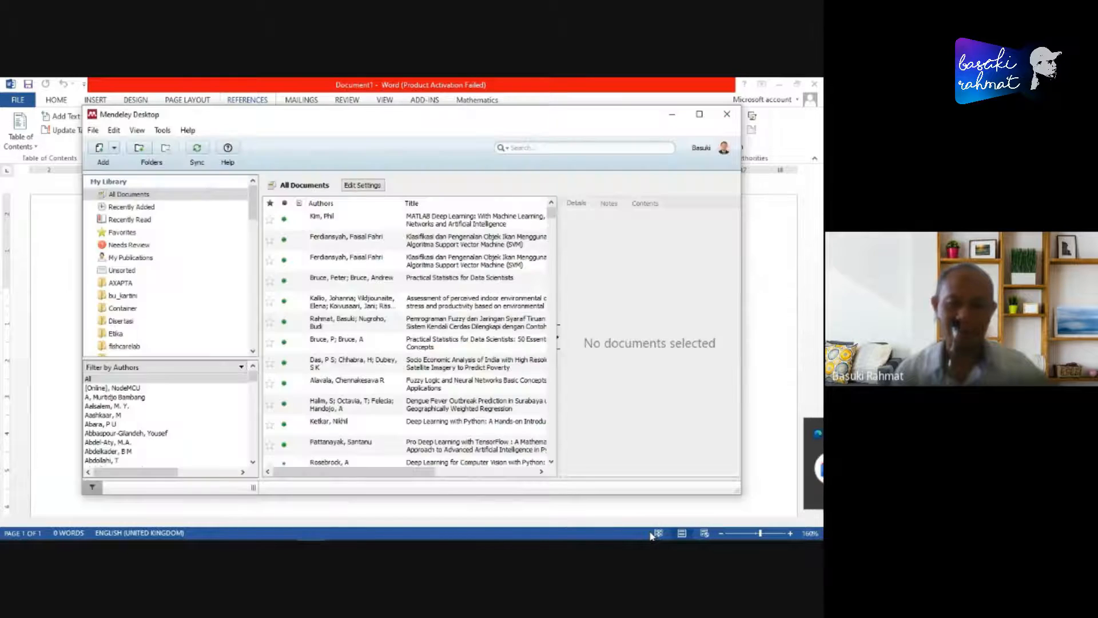
- Move the Word window aside, bring Mendeley Desktop in front of it and maximize Mendeley Desktop
{"action": "left_click_drag", "start_coordinate": [558, 85], "coordinate": [595, 130]}
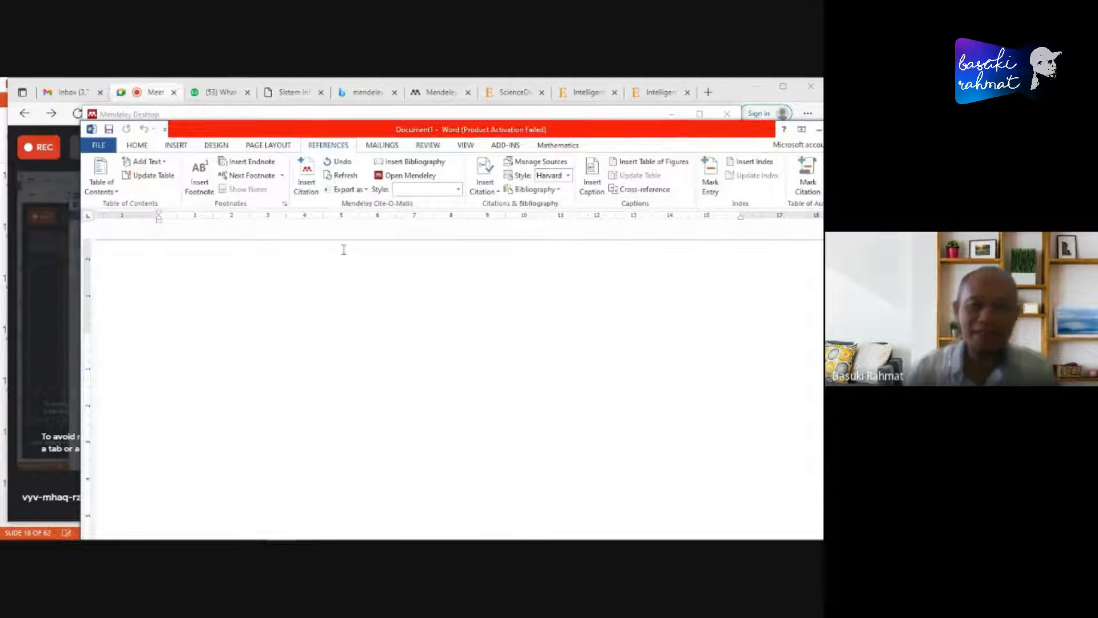
{"action": "left_click", "coordinate": [531, 114]}
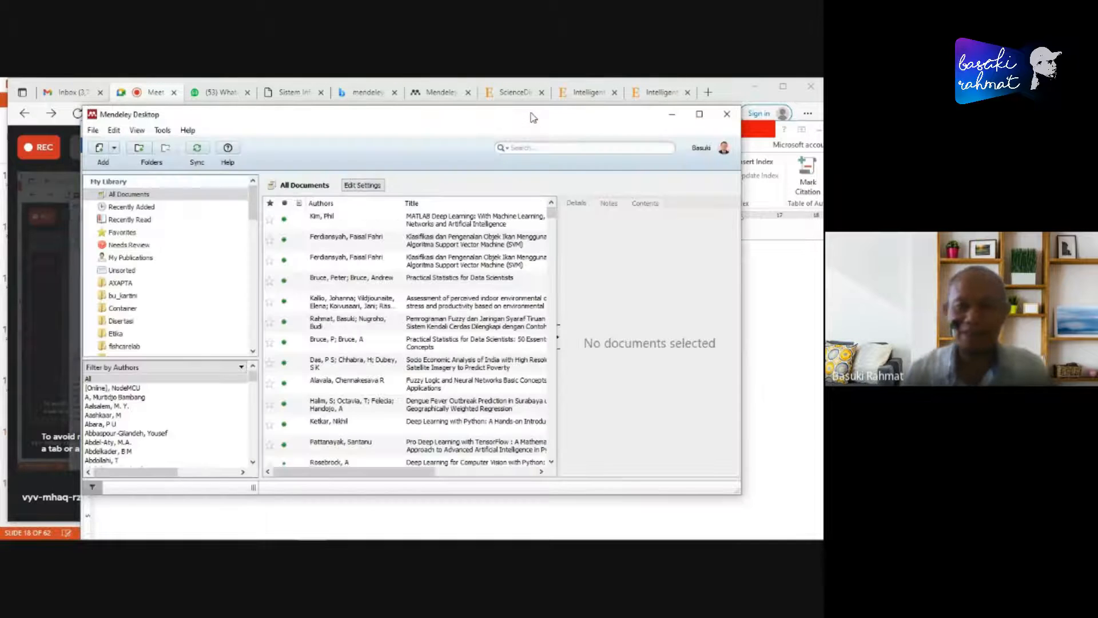
{"action": "left_click", "coordinate": [699, 114]}
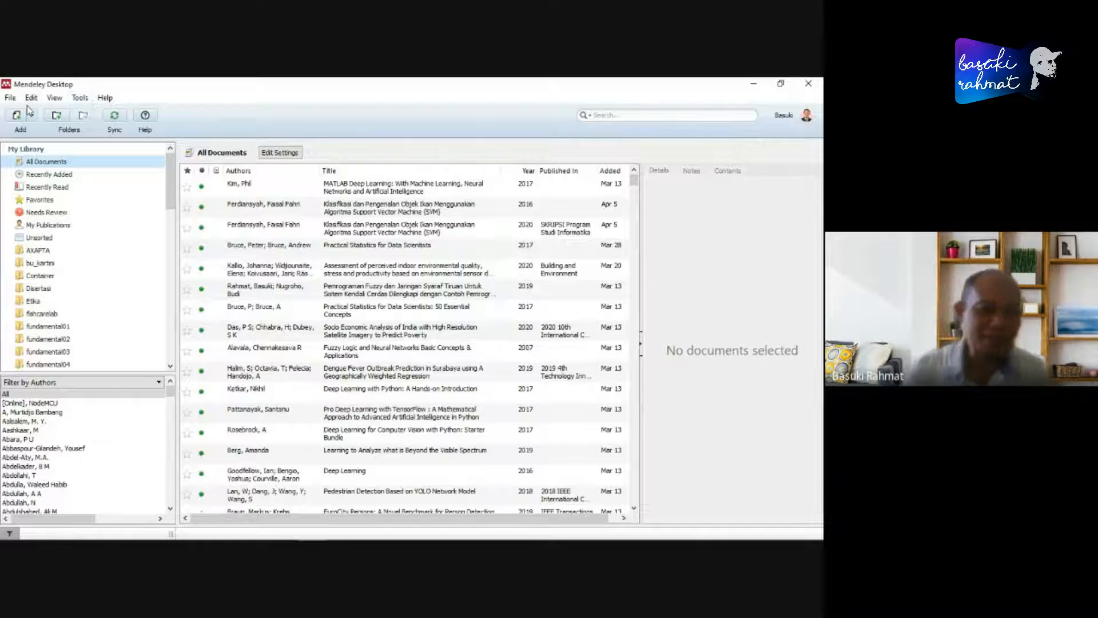
- Examine Mendeley Desktop's tool commands, particularly the MS Word plugin option, without choosing one
{"action": "left_click", "coordinate": [10, 99]}
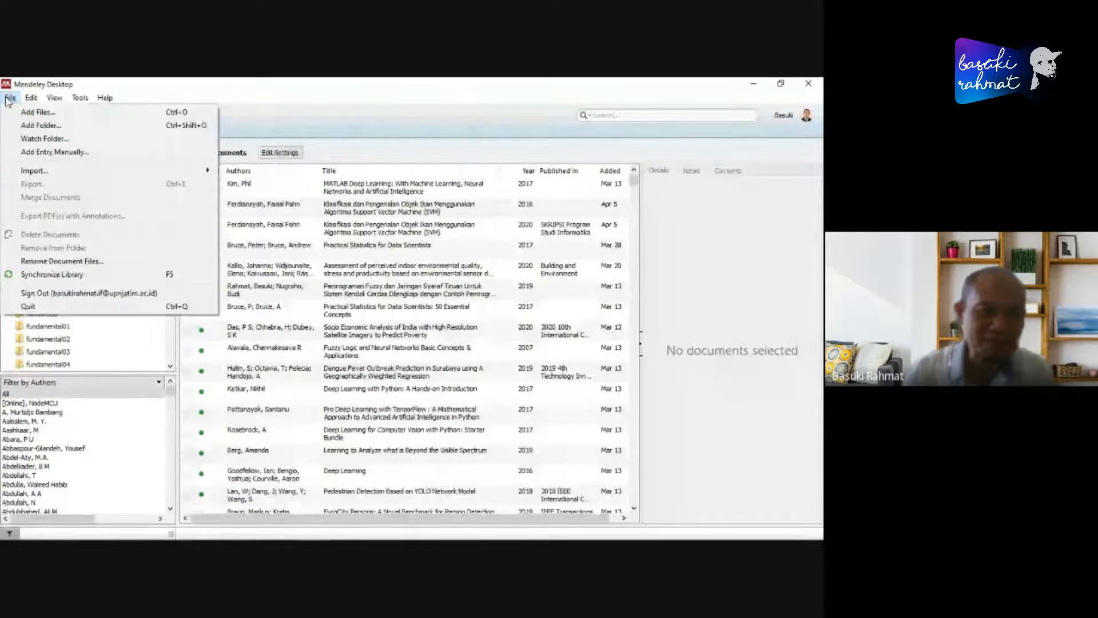
{"action": "left_click", "coordinate": [79, 101]}
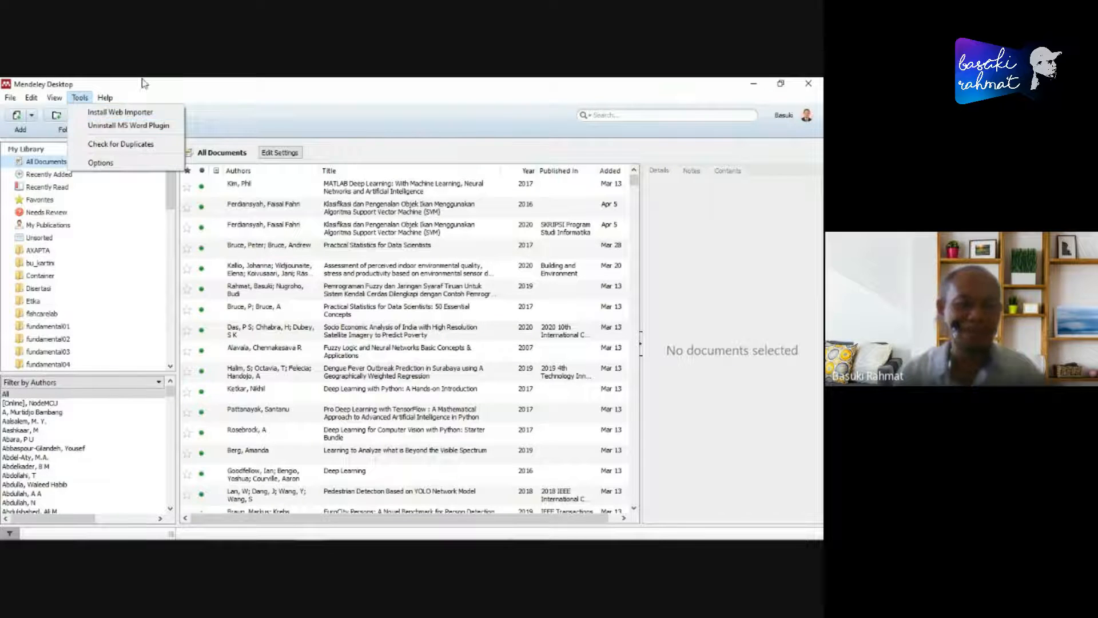
{"action": "left_click", "coordinate": [78, 102]}
{"action": "left_click", "coordinate": [78, 102]}
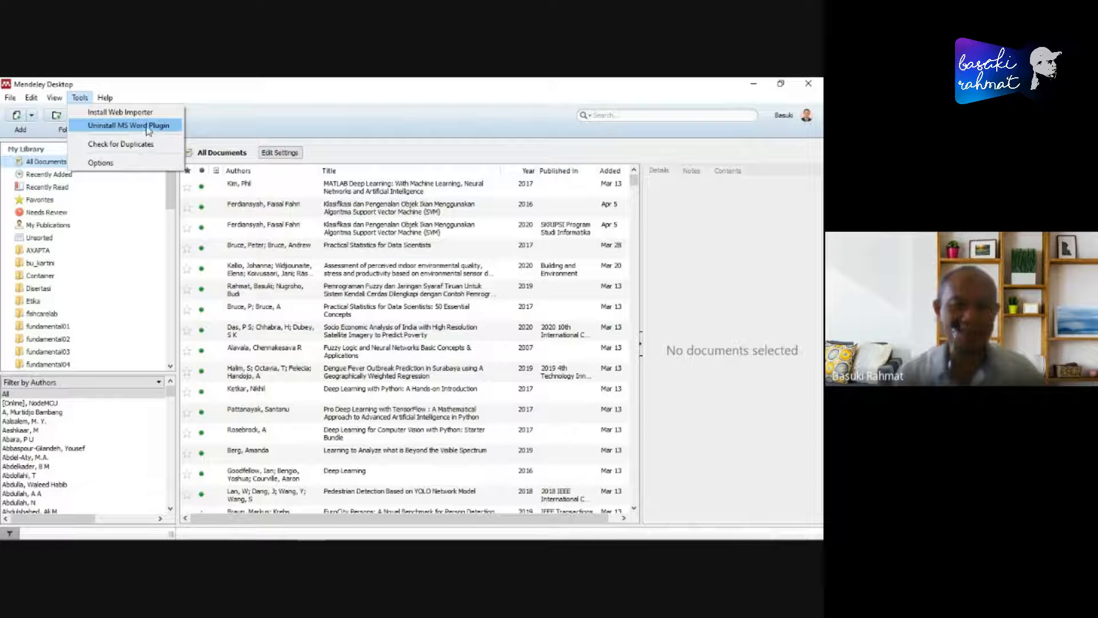
{"action": "left_click", "coordinate": [439, 109]}
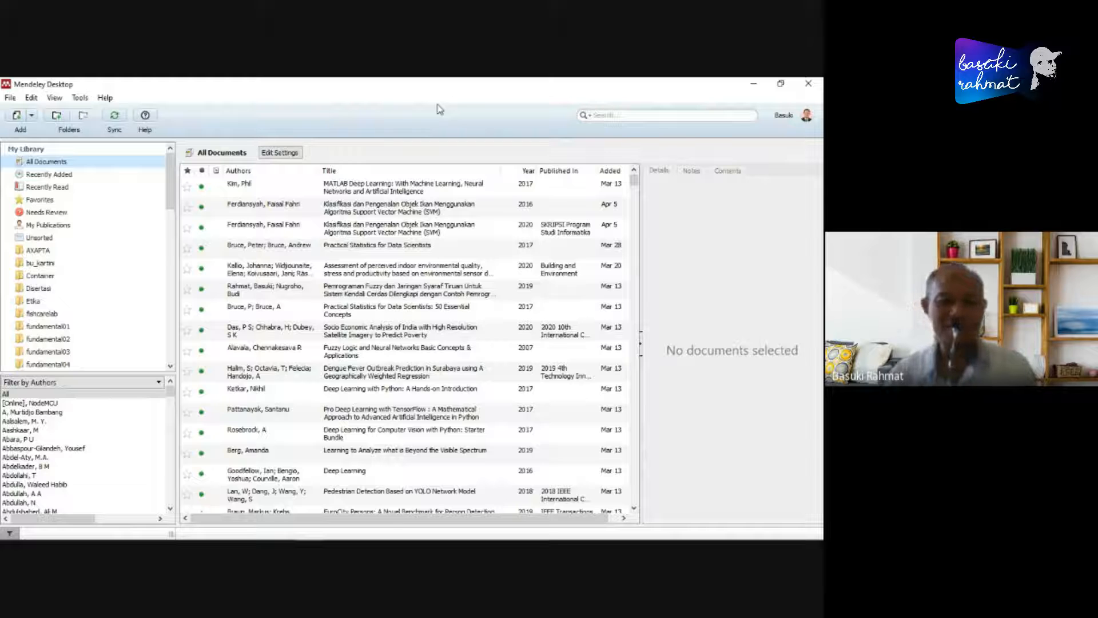
- Switch to Word, lower its window so Mendeley's library stays visible, and display the available bibliography styles
{"action": "key", "text": "alt+Tab"}
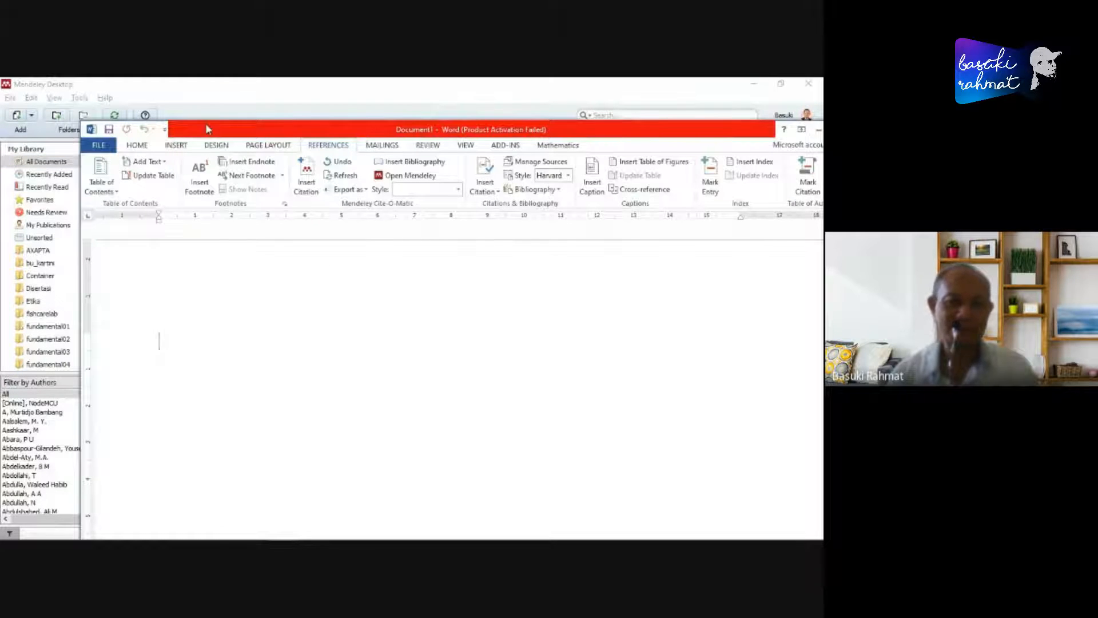
{"action": "left_click_drag", "start_coordinate": [206, 126], "coordinate": [177, 246]}
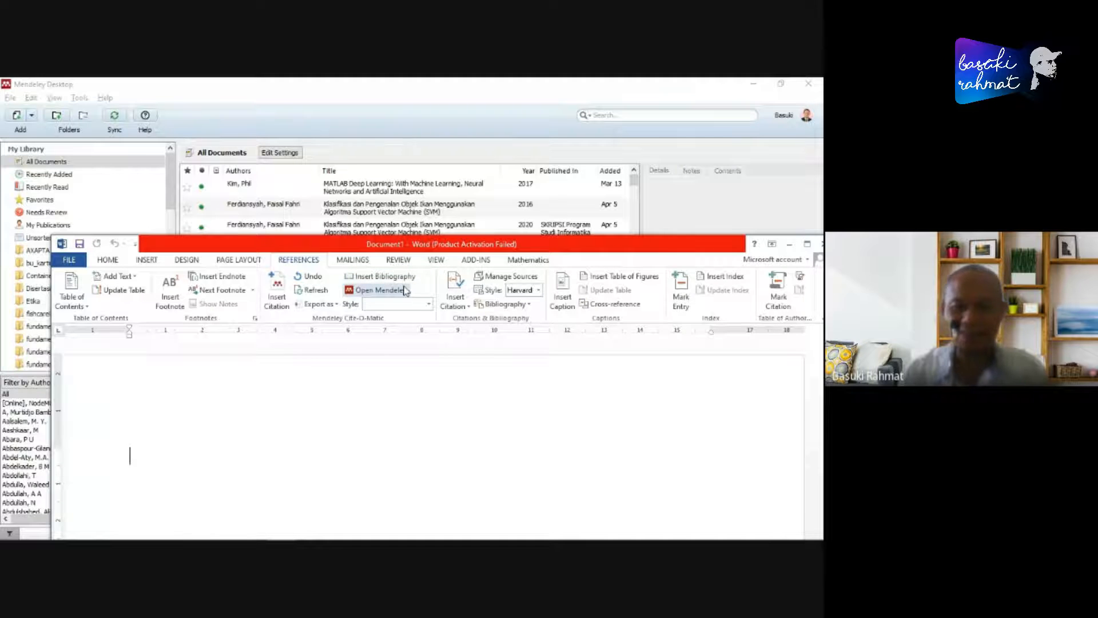
{"action": "left_click", "coordinate": [539, 291]}
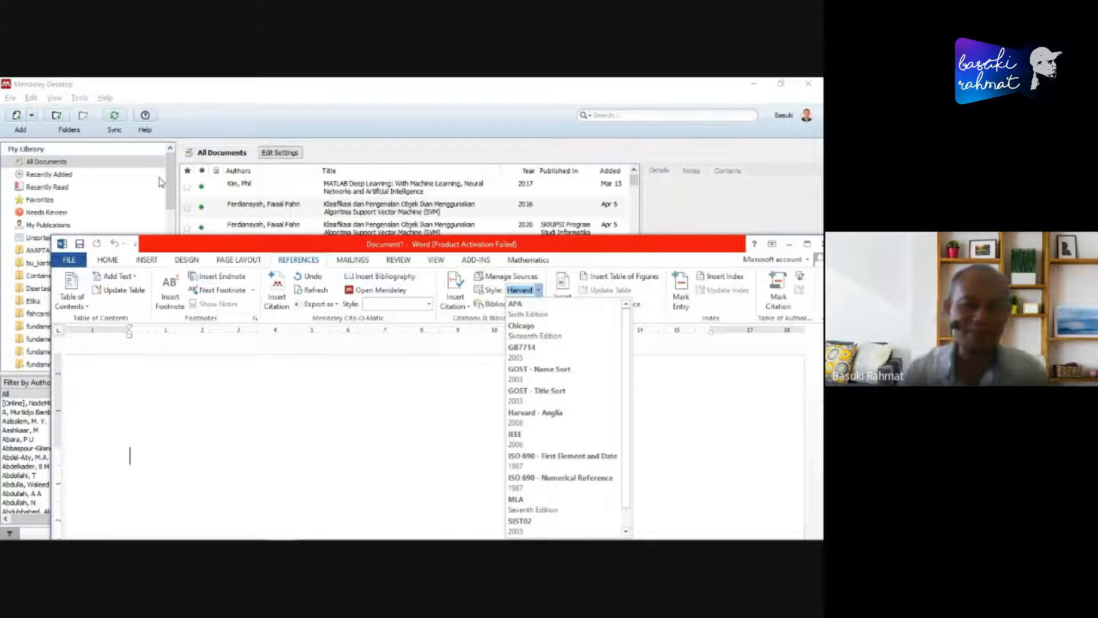
- Return to Mendeley Desktop and review the Web Importer and Word plugin commands again, choosing neither
{"action": "left_click", "coordinate": [173, 179]}
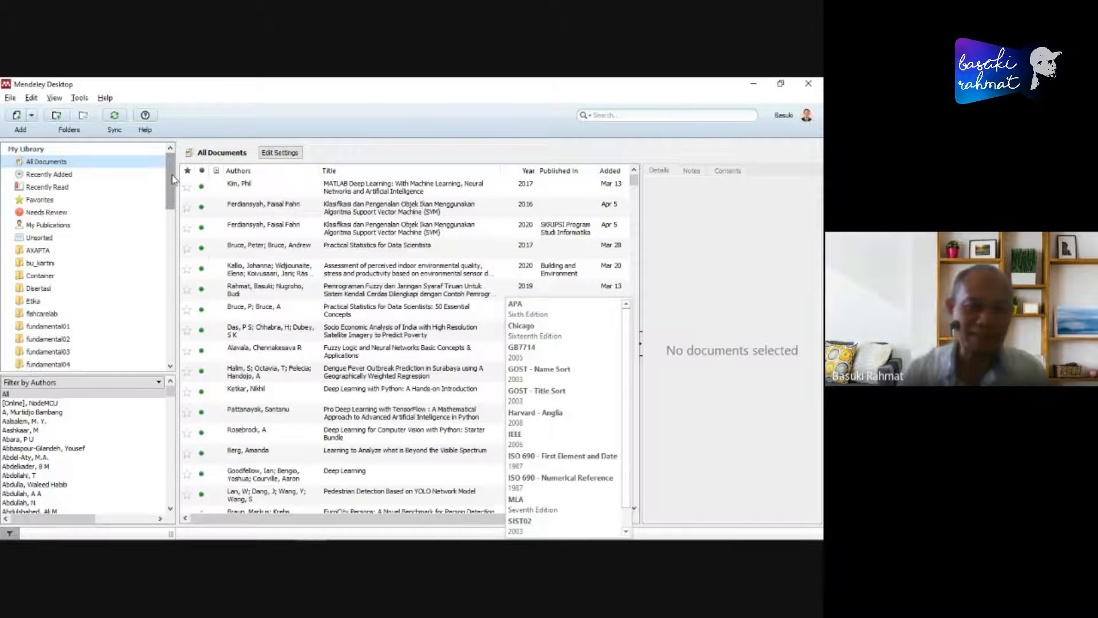
{"action": "left_click", "coordinate": [78, 99]}
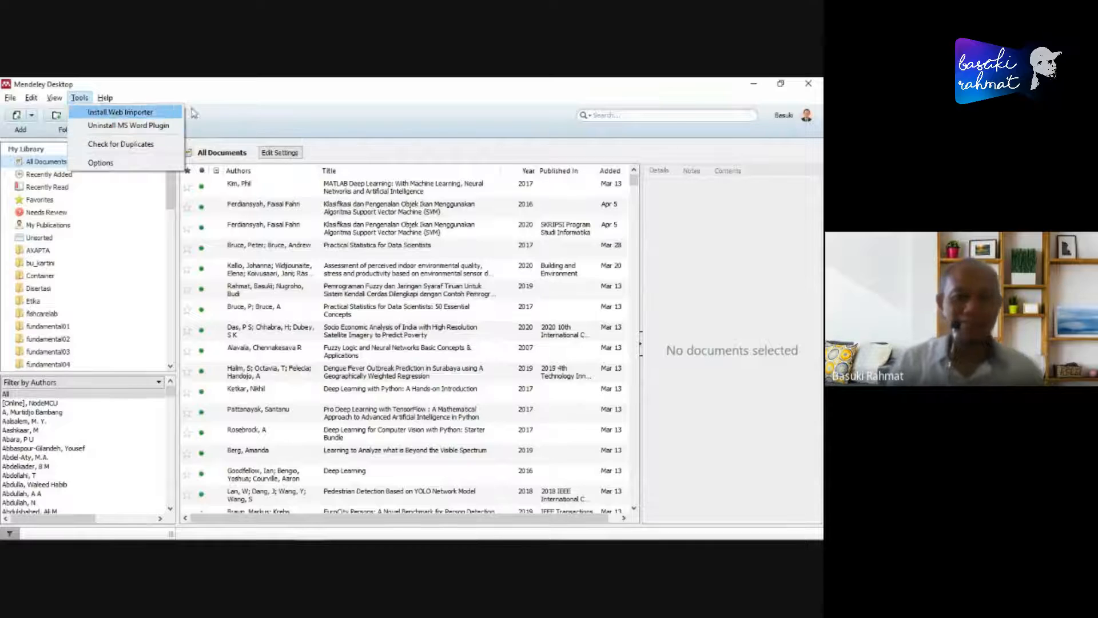
{"action": "left_click", "coordinate": [275, 106]}
- Bring Word's blank document back in front of Mendeley Desktop and shift its window slightly
{"action": "mouse_move", "coordinate": [240, 537]}
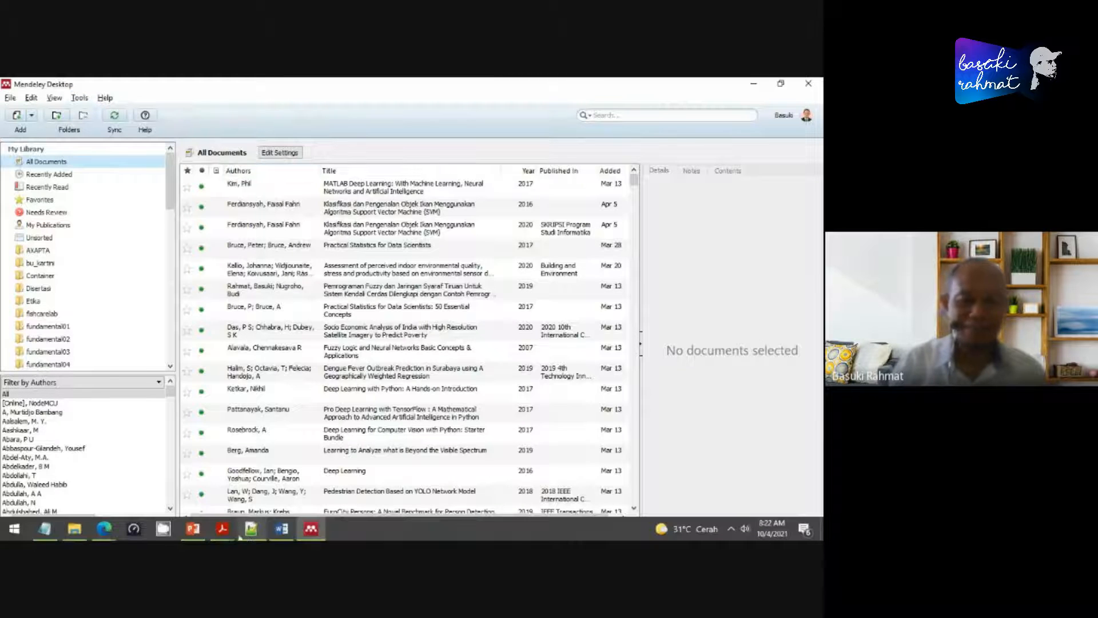
{"action": "left_click", "coordinate": [281, 528]}
{"action": "left_click_drag", "start_coordinate": [594, 251], "coordinate": [576, 254]}
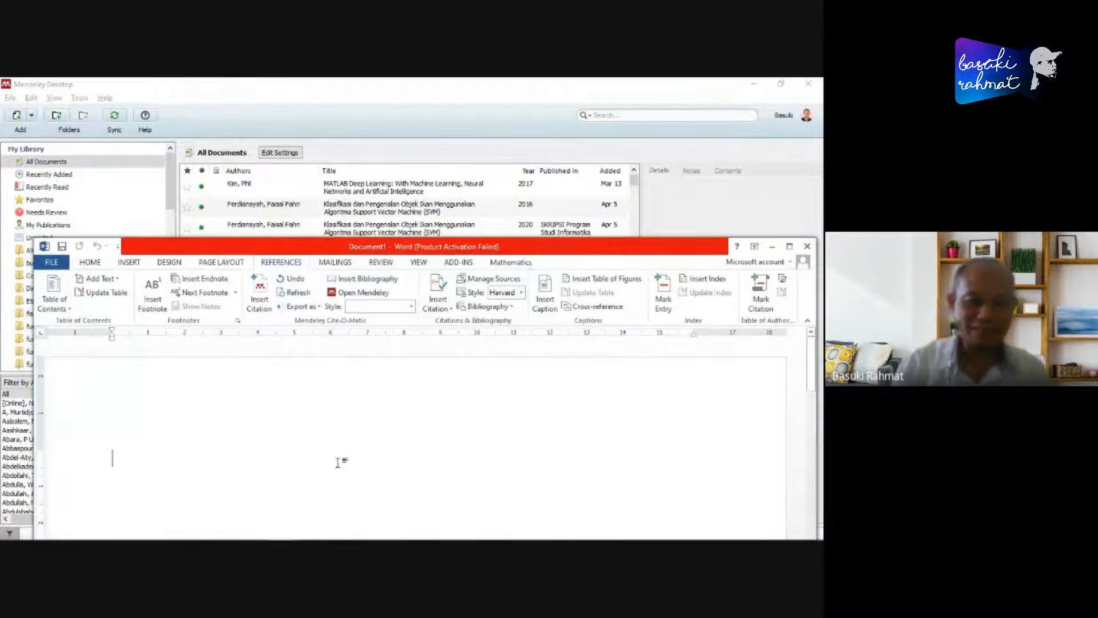
- Switch to File Explorer and show the Downloads folder containing the exported S1110016821003161.bib file
{"action": "mouse_move", "coordinate": [223, 537]}
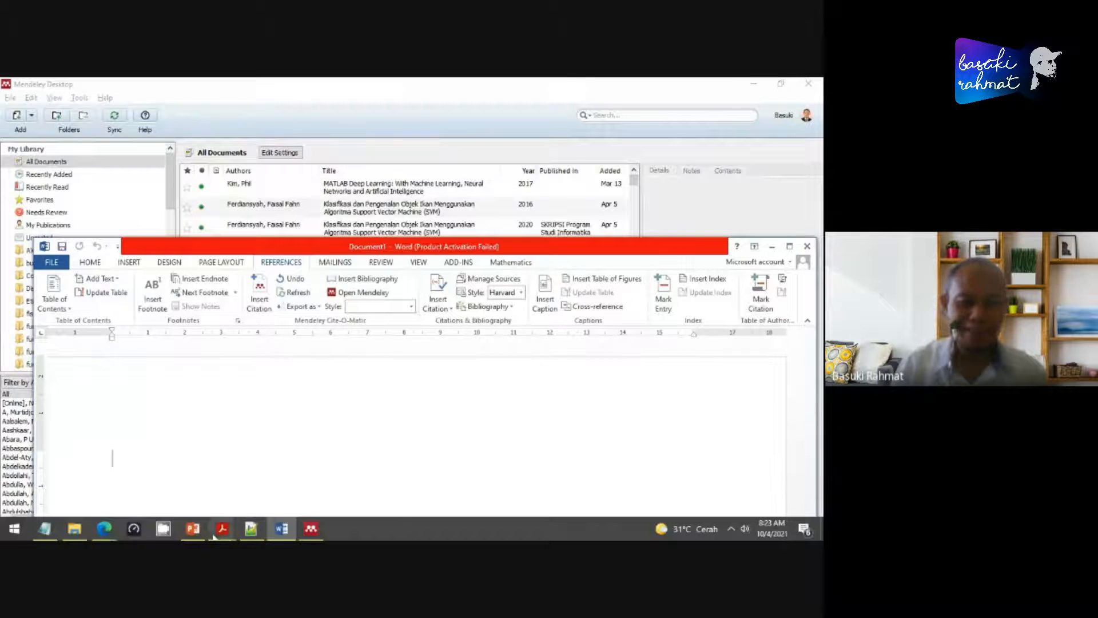
{"action": "left_click", "coordinate": [75, 534]}
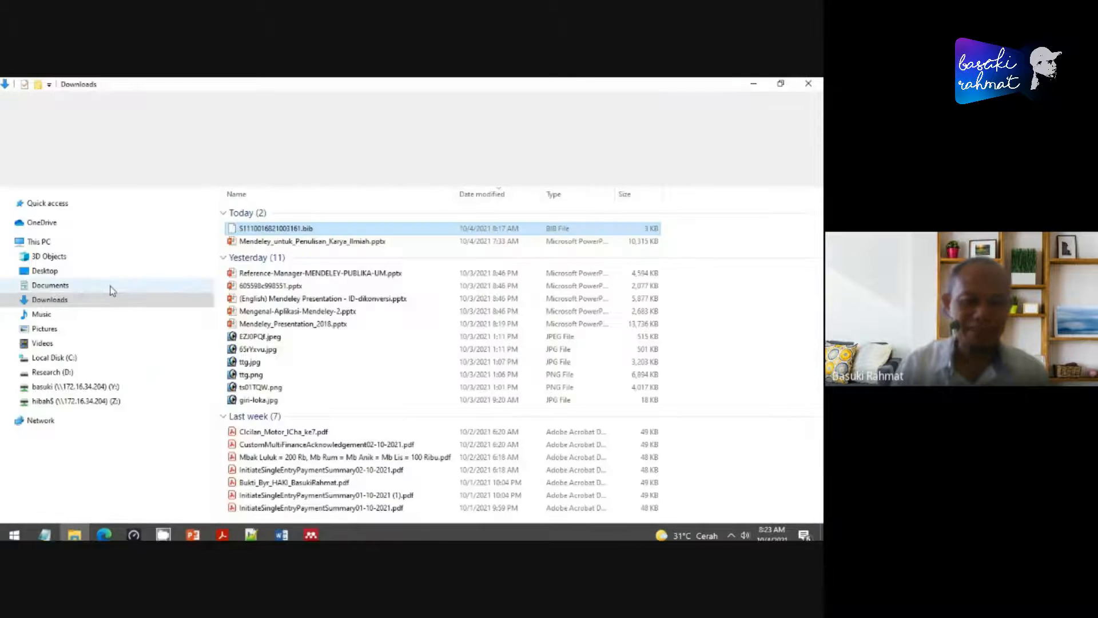
{"action": "left_click", "coordinate": [50, 301]}
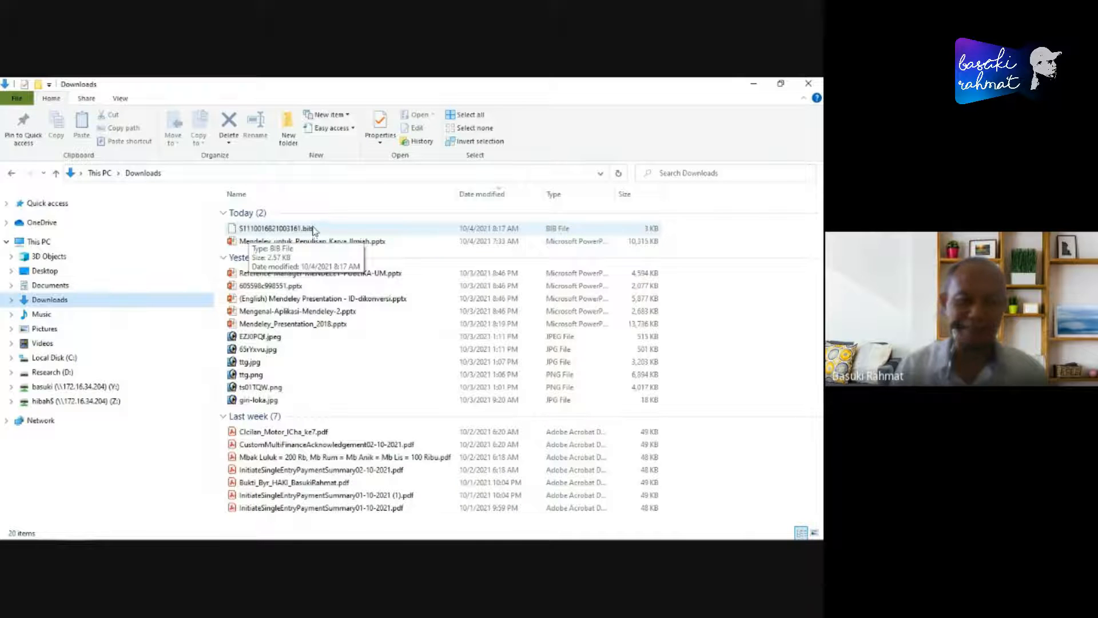
- Switch to Mendeley Desktop and look through the existing folders in My Library
{"action": "mouse_move", "coordinate": [197, 537]}
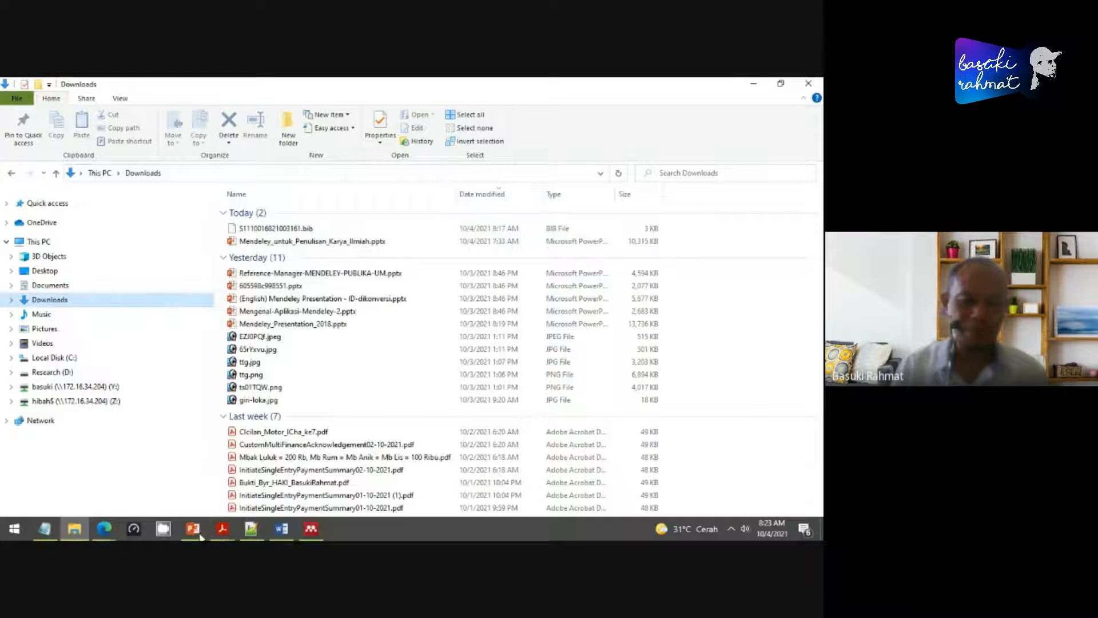
{"action": "left_click", "coordinate": [312, 530]}
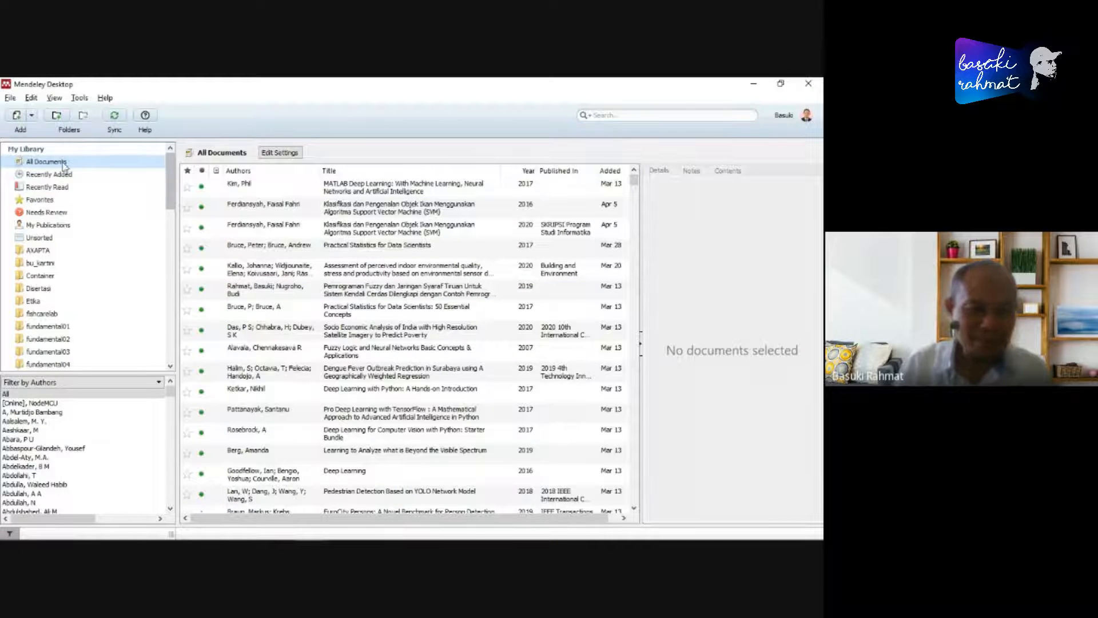
{"action": "scroll", "coordinate": [161, 353], "scroll_direction": "down", "scroll_amount": 10}
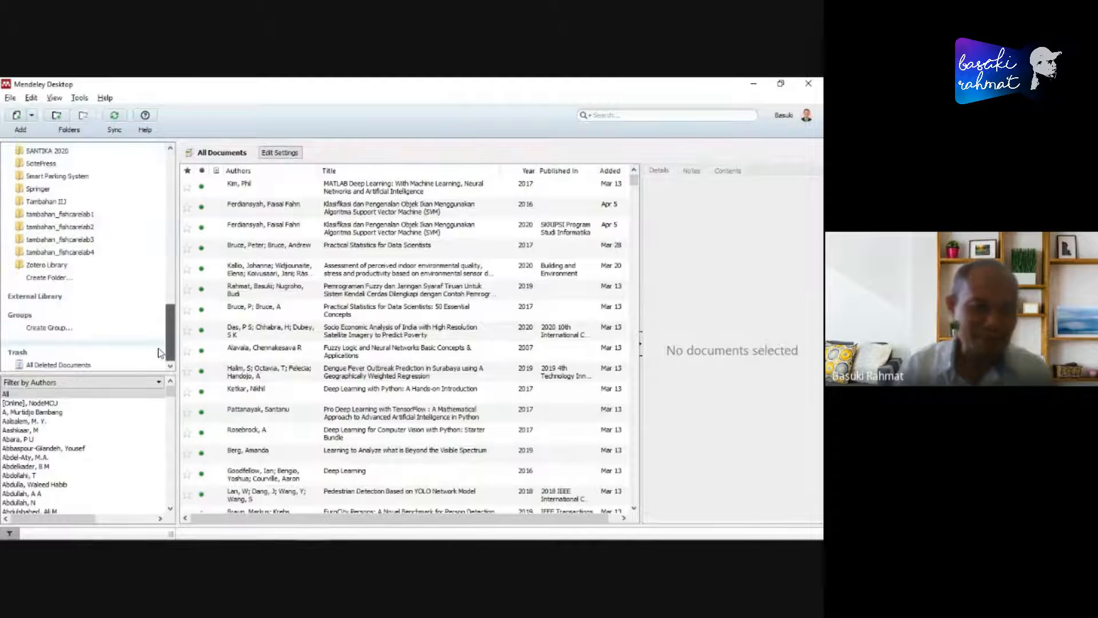
{"action": "scroll", "coordinate": [161, 343], "scroll_direction": "up", "scroll_amount": 6}
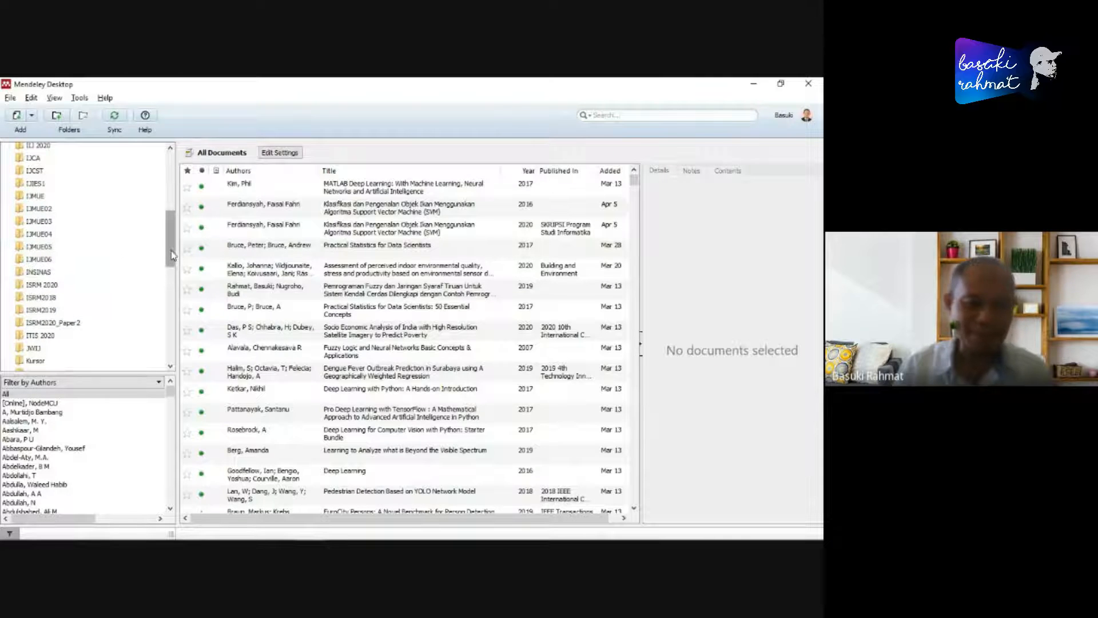
{"action": "left_click_drag", "start_coordinate": [172, 254], "coordinate": [171, 206]}
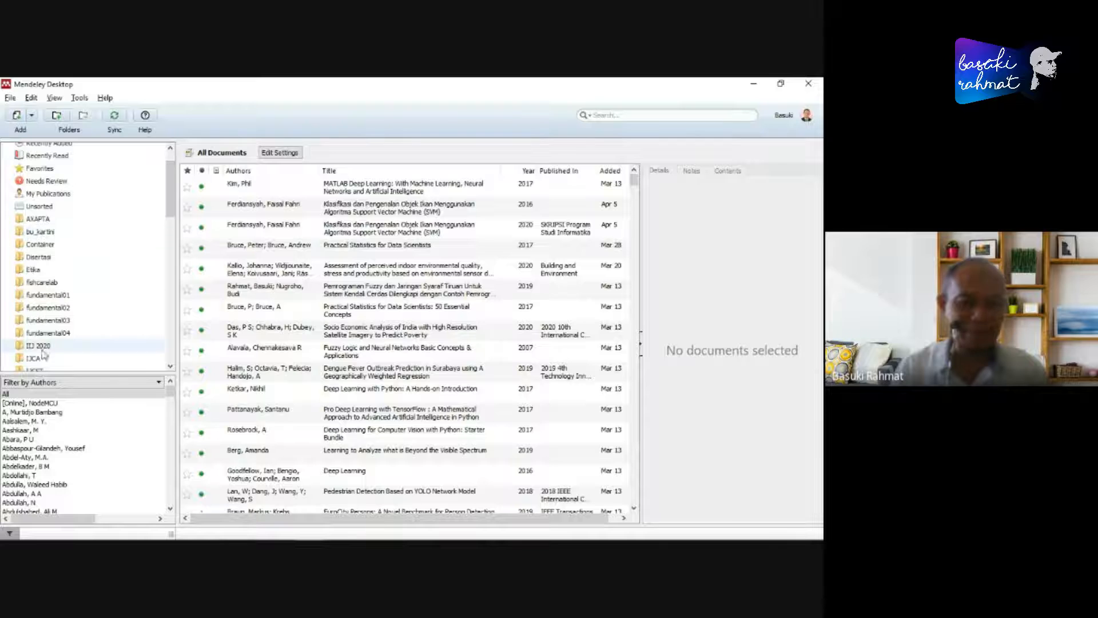
{"action": "mouse_move", "coordinate": [168, 188]}
{"action": "left_mouse_down"}
{"action": "mouse_move", "coordinate": [158, 342]}
{"action": "mouse_move", "coordinate": [170, 303]}
{"action": "mouse_move", "coordinate": [171, 176]}
{"action": "left_mouse_up"}
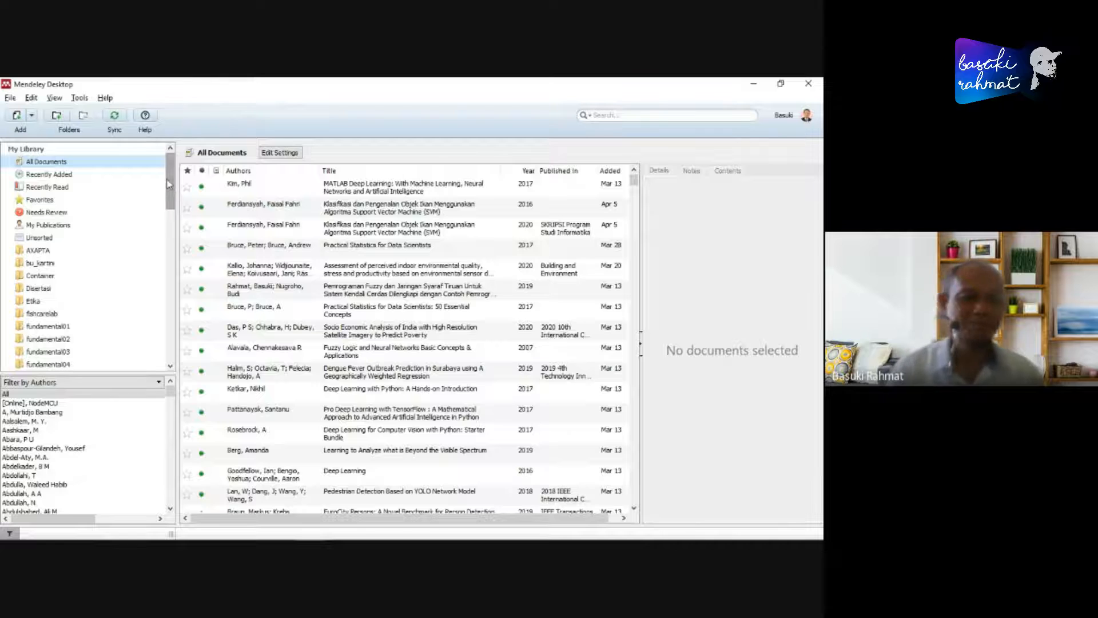
- Create a new folder in My Library, trying the name Metpen and settling on the unique name Metpen1
{"action": "scroll", "coordinate": [163, 191], "scroll_direction": "down", "scroll_amount": 10}
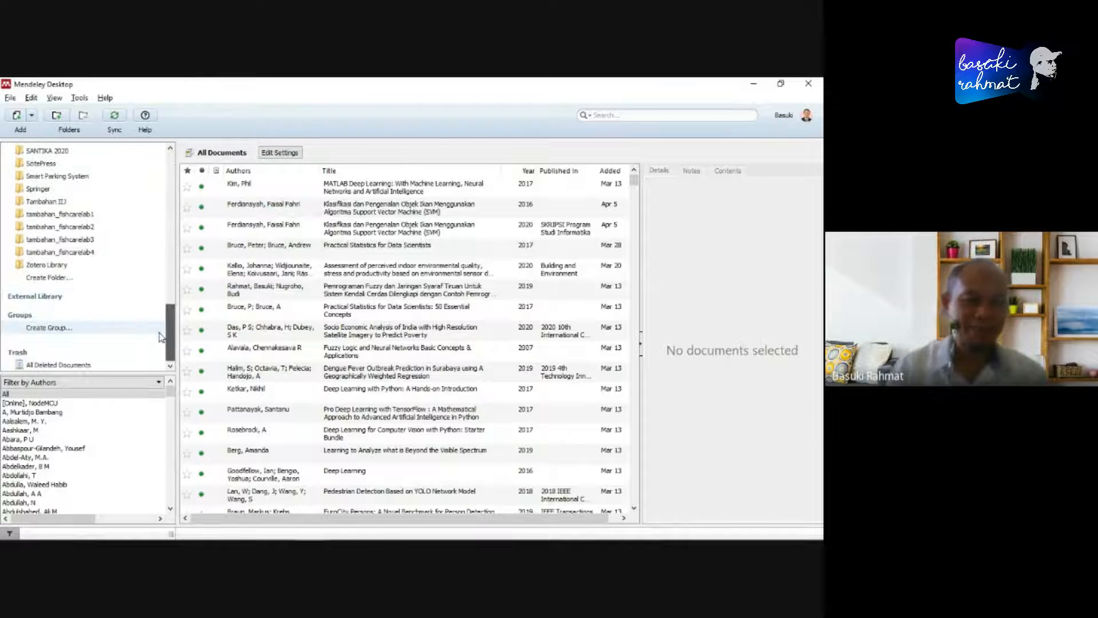
{"action": "left_click", "coordinate": [50, 278]}
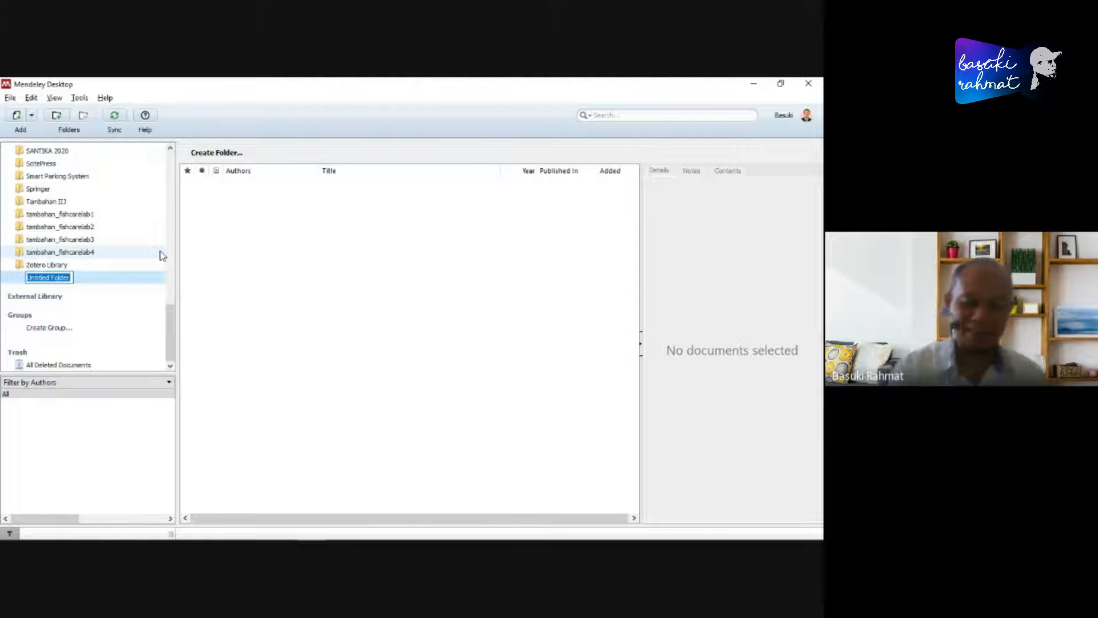
{"action": "type", "text": "M"}
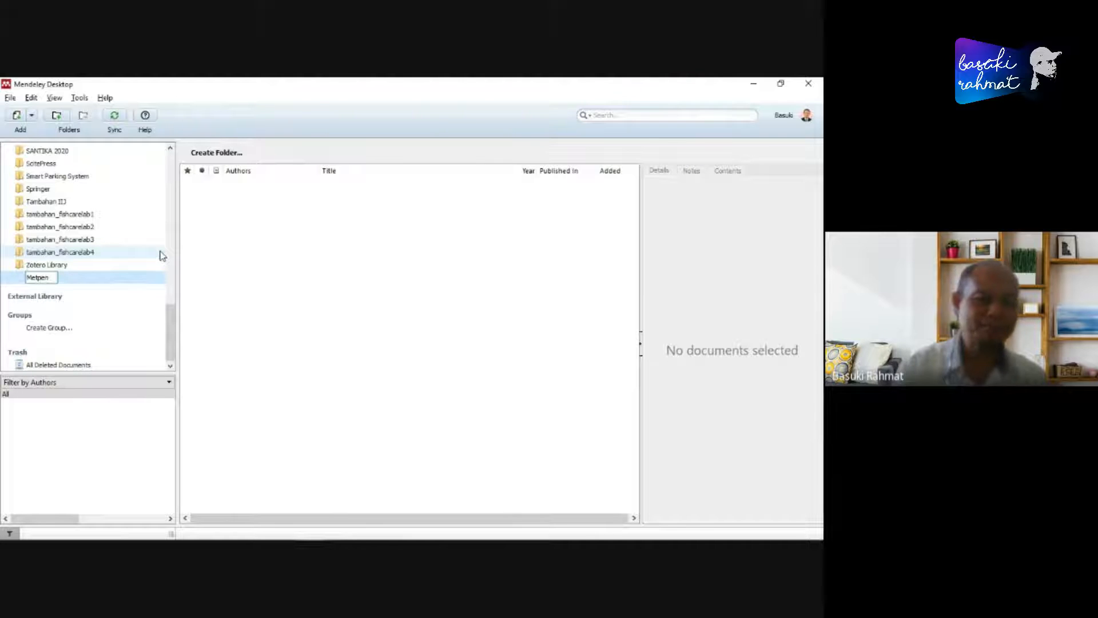
{"action": "type", "text": "etpen"}
{"action": "key", "text": "Return"}
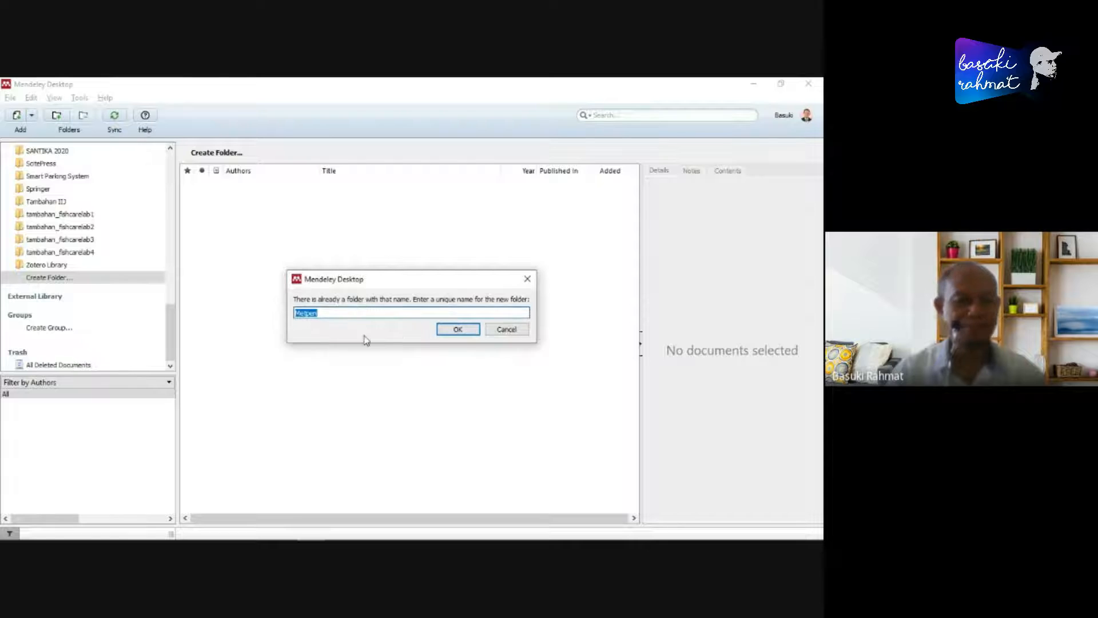
{"action": "left_click", "coordinate": [443, 330]}
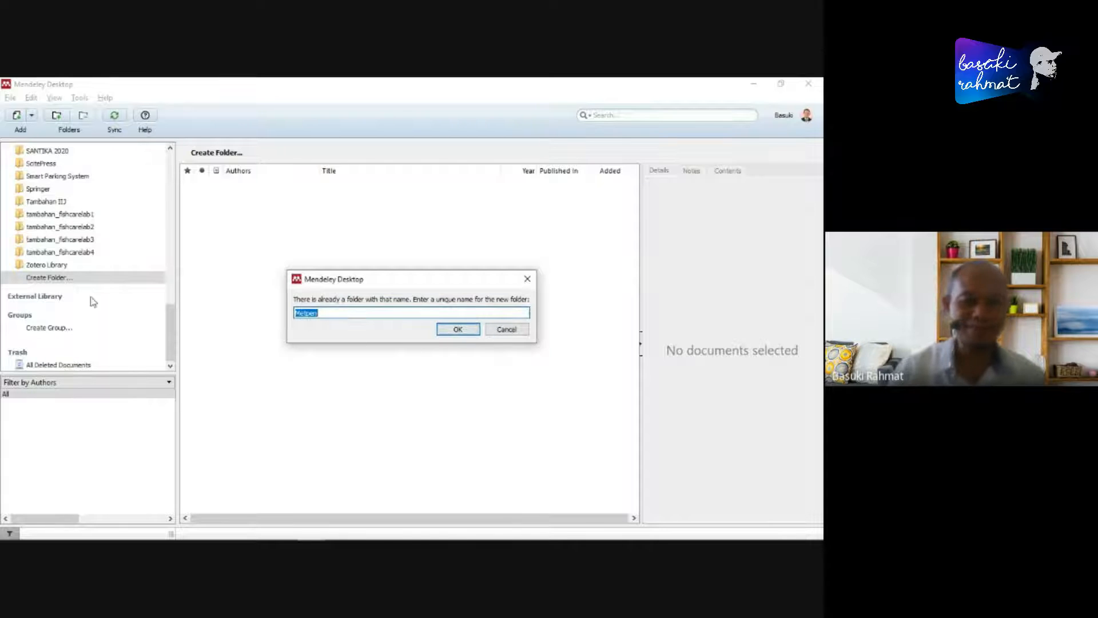
{"action": "left_click", "coordinate": [345, 312]}
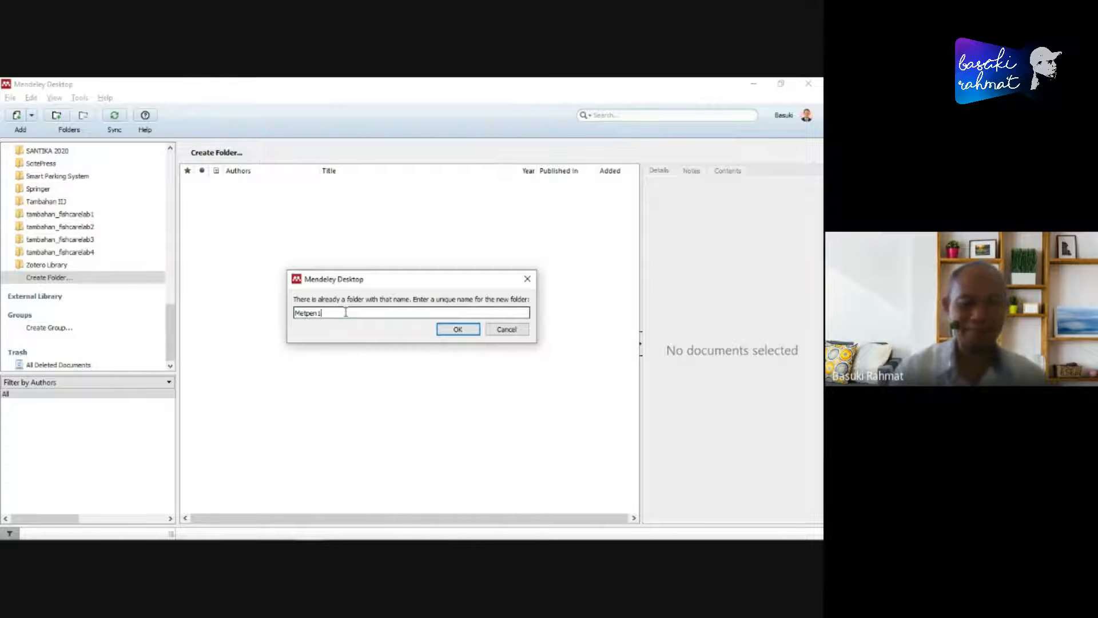
{"action": "key", "text": "Return"}
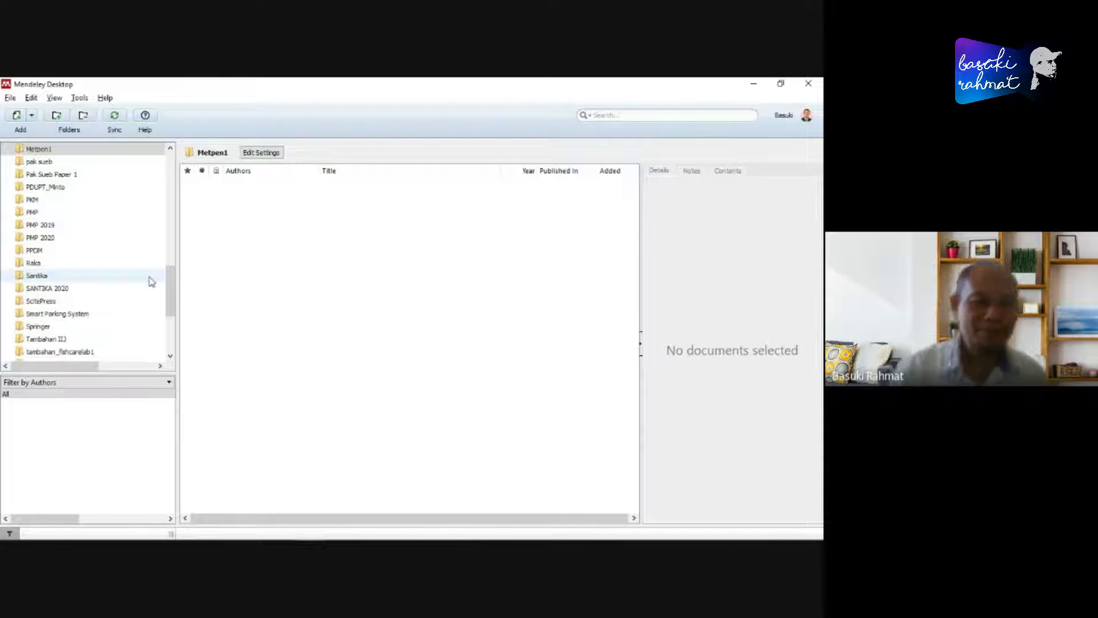
- Compare the contents of the existing Metpen folder with those of the new Metpen1 folder
{"action": "scroll", "coordinate": [167, 267], "scroll_direction": "up", "scroll_amount": 3}
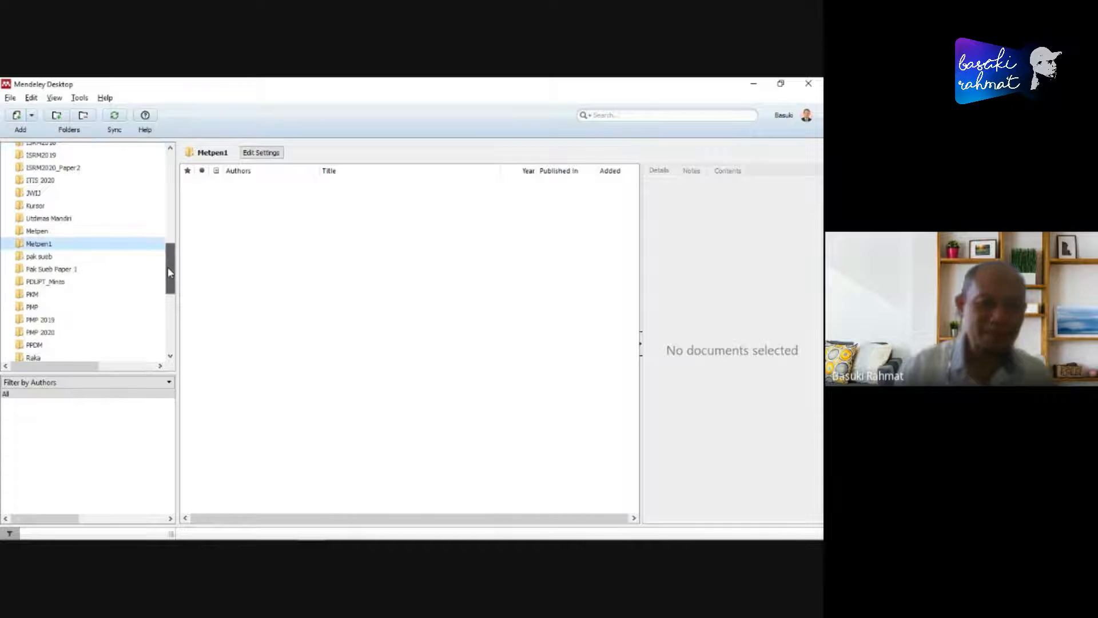
{"action": "left_click", "coordinate": [154, 231]}
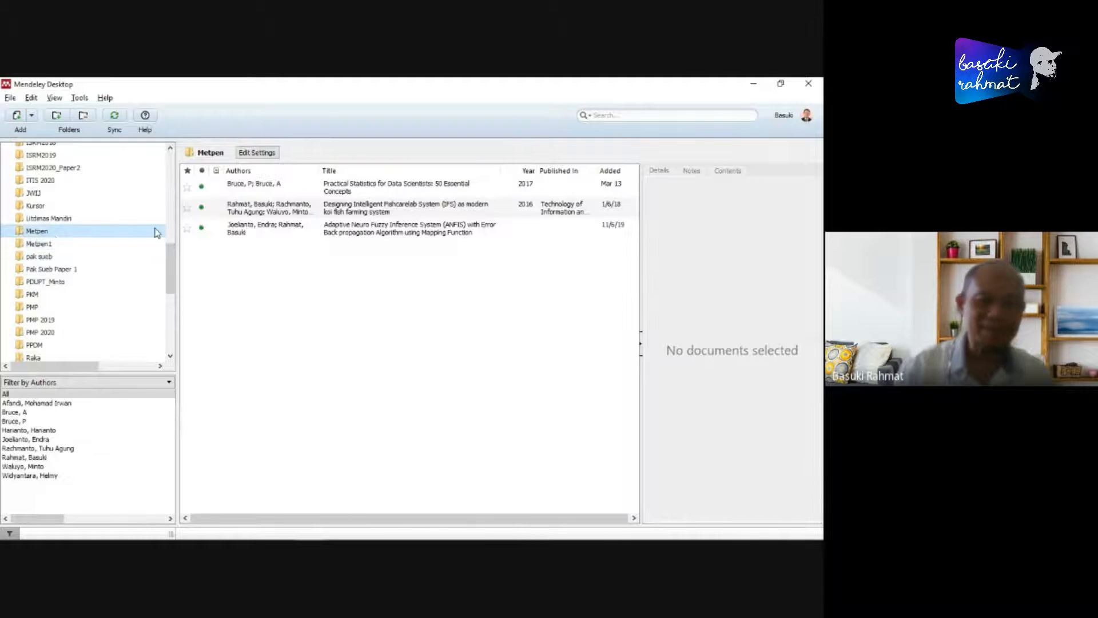
{"action": "left_click", "coordinate": [38, 243]}
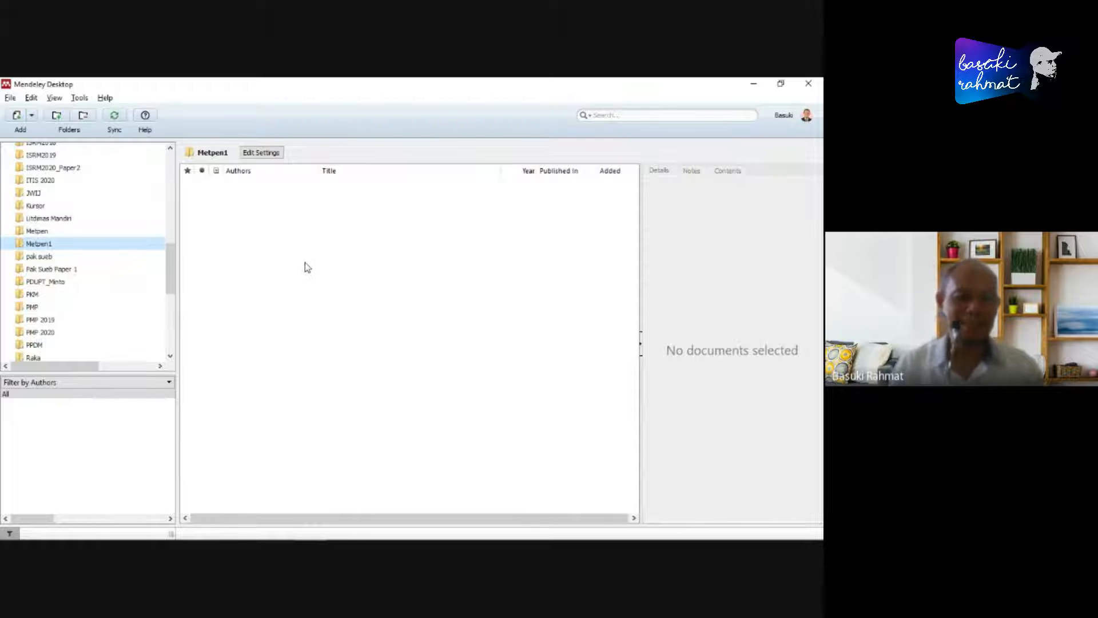
{"action": "left_click", "coordinate": [40, 244]}
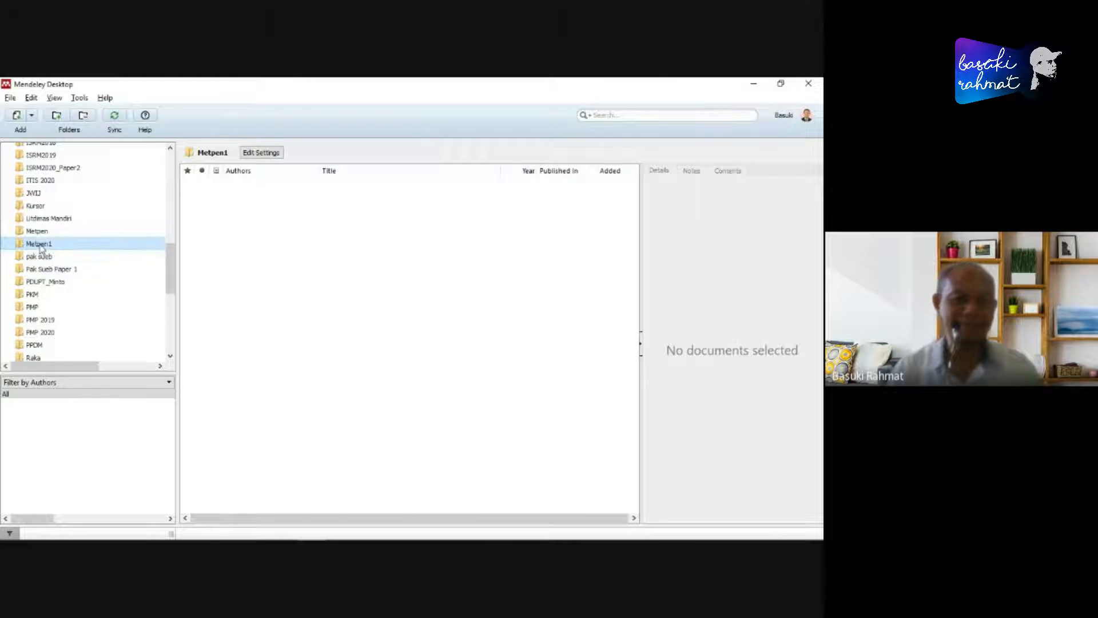
{"action": "left_click", "coordinate": [330, 262]}
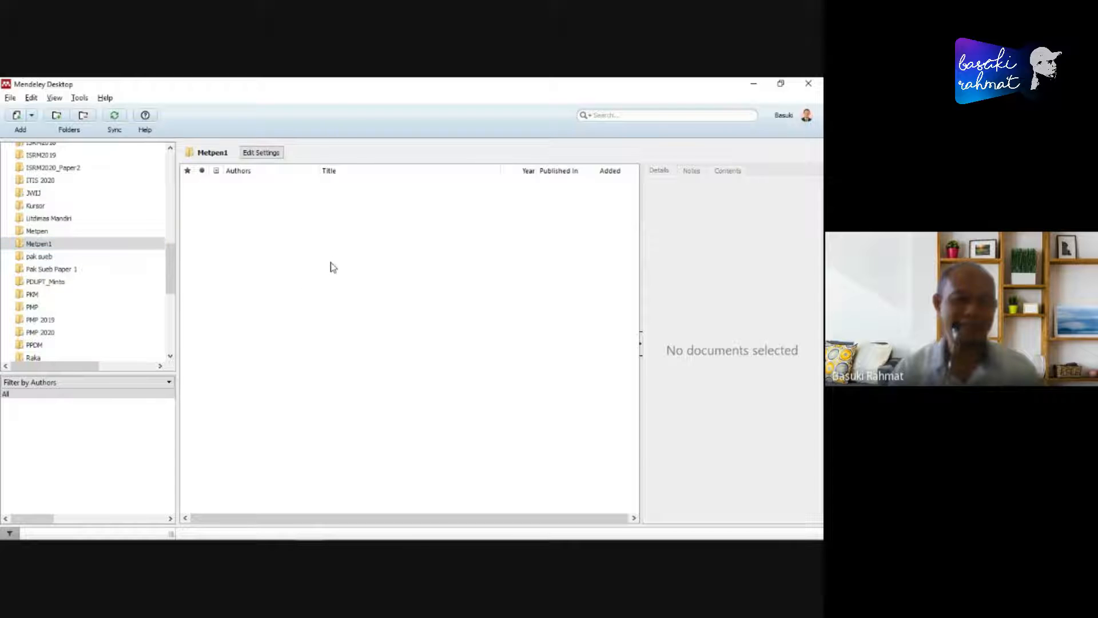
- Import the BibTeX file S1110016821003161.bib from Downloads into the Metpen1 folder
{"action": "left_click", "coordinate": [35, 245]}
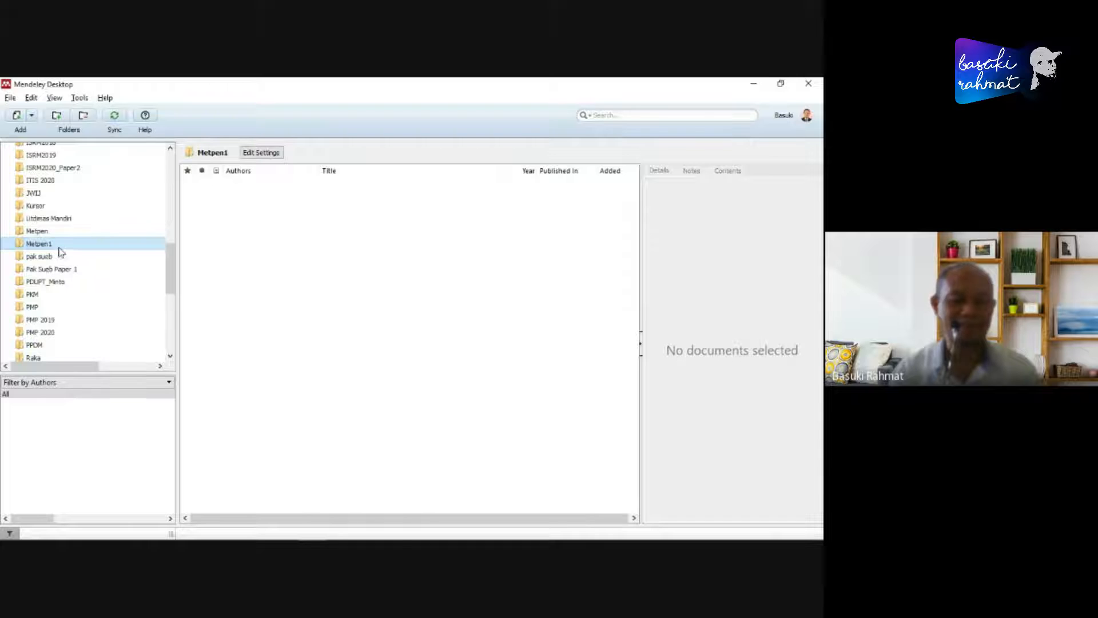
{"action": "left_click", "coordinate": [10, 98]}
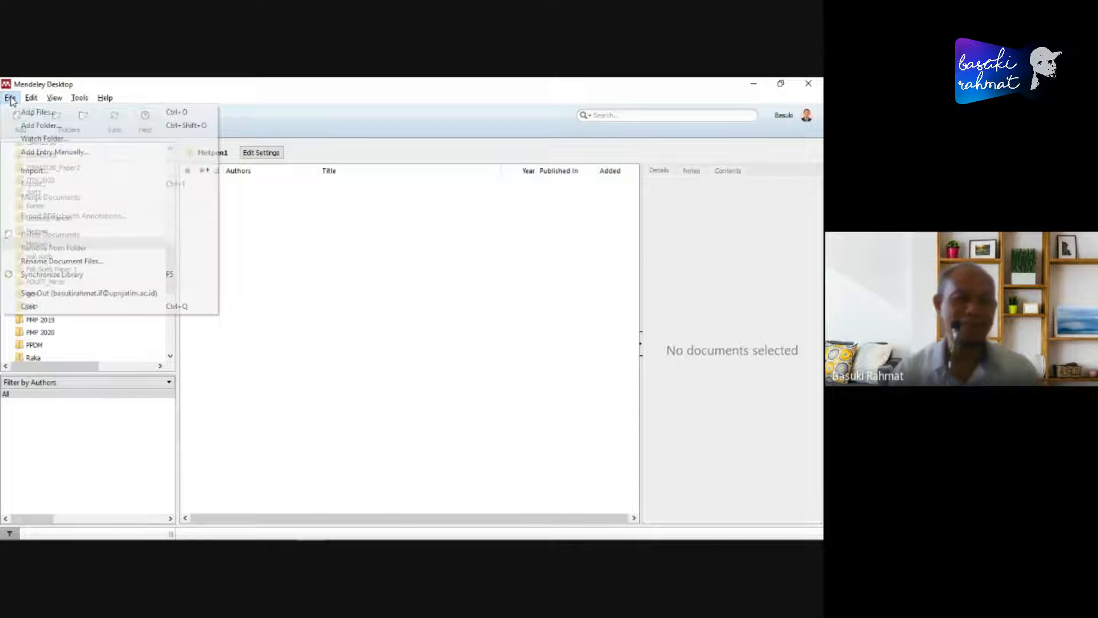
{"action": "mouse_move", "coordinate": [40, 170]}
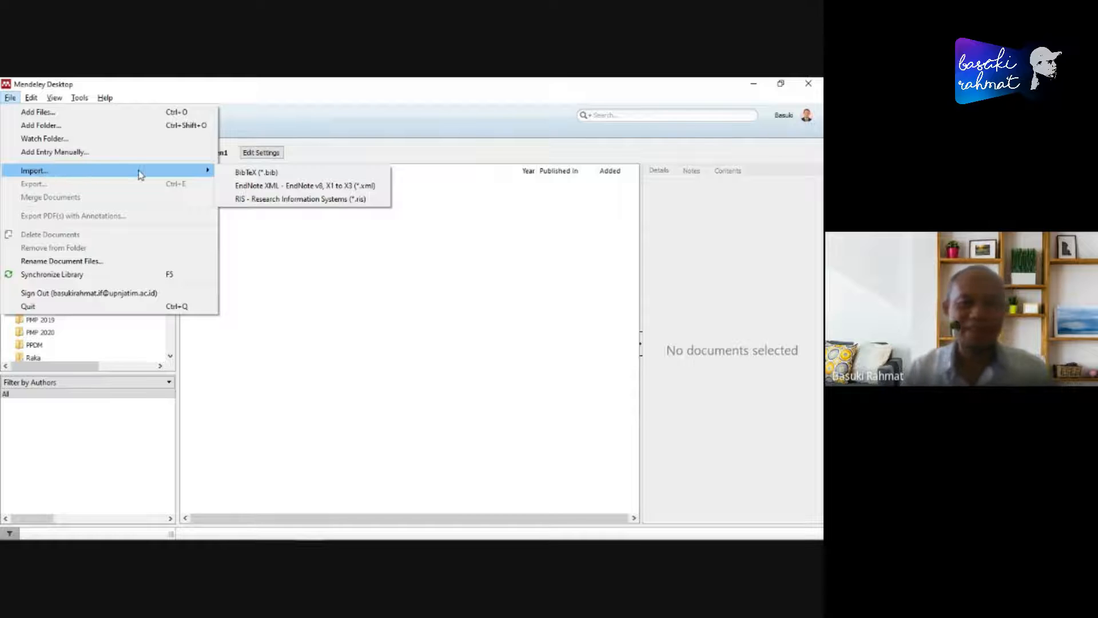
{"action": "left_click", "coordinate": [261, 173]}
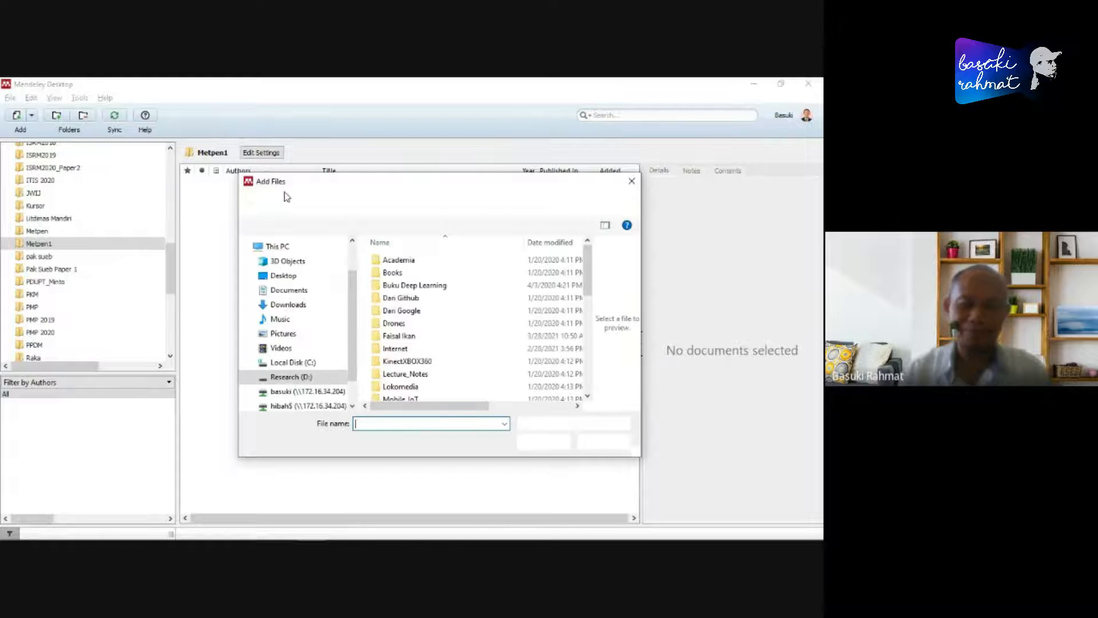
{"action": "left_click", "coordinate": [288, 304]}
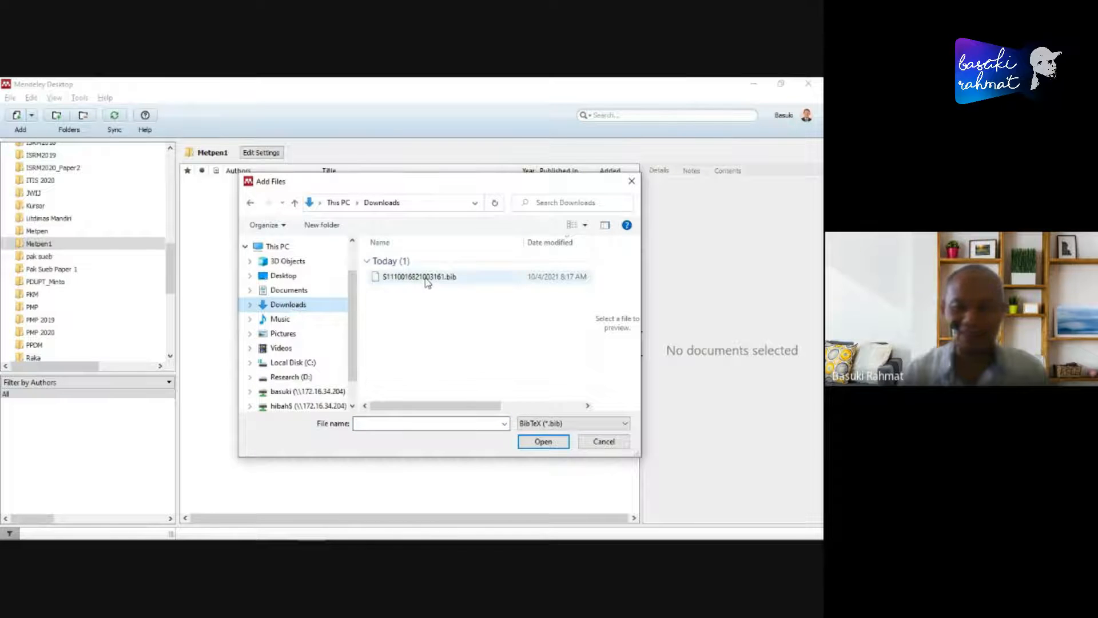
{"action": "left_click", "coordinate": [420, 278]}
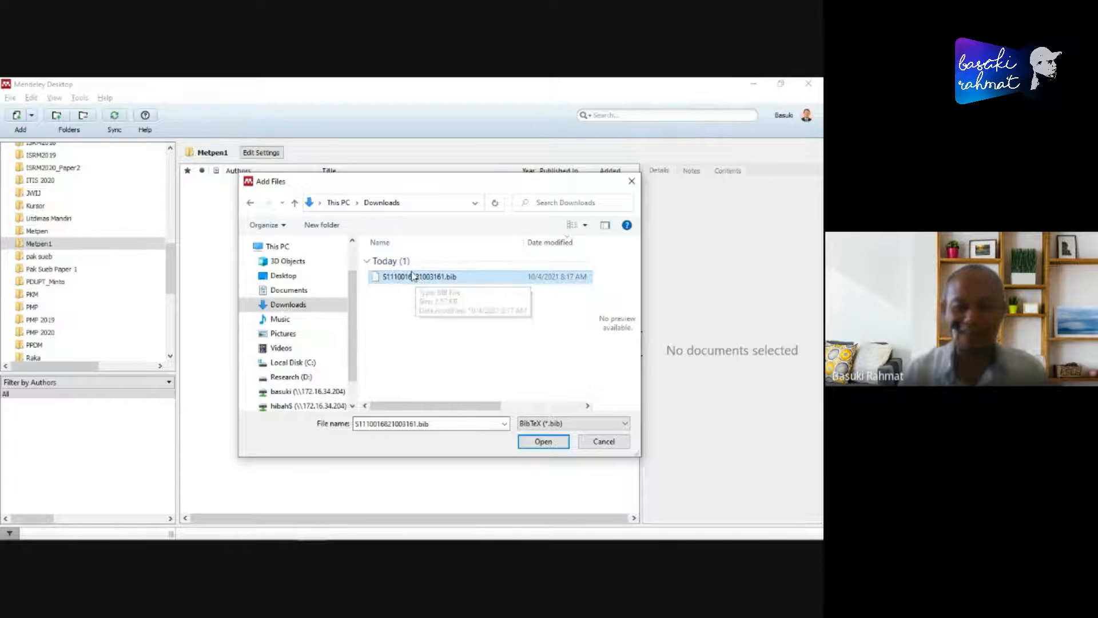
{"action": "left_click", "coordinate": [544, 440]}
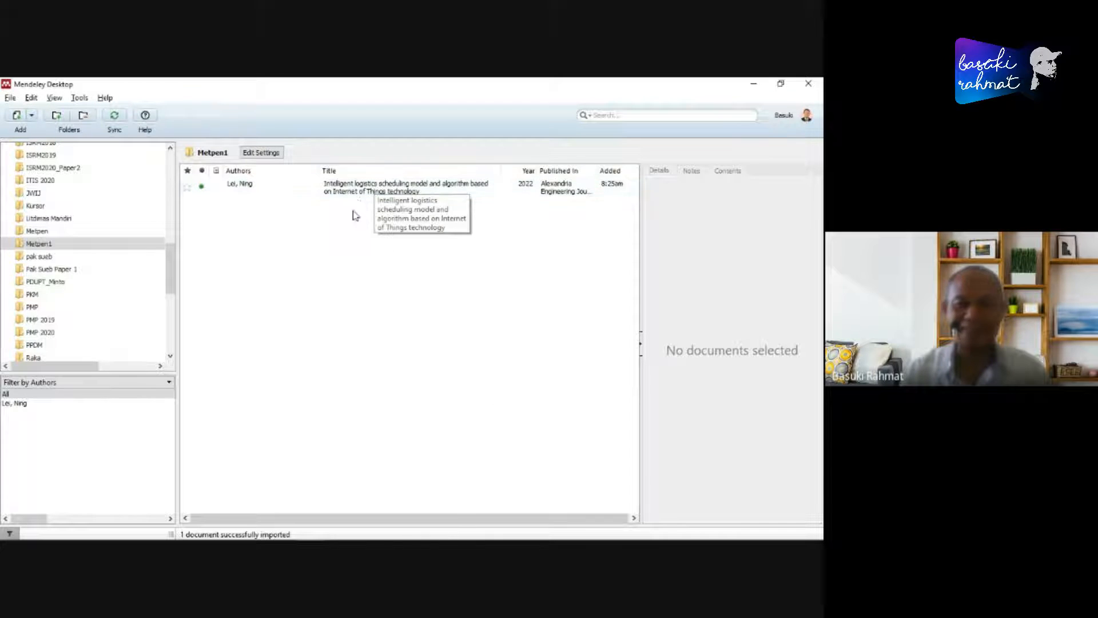
- Select the imported article, widen its details pane and read through its abstract, keywords, URL and catalog IDs
{"action": "left_click", "coordinate": [358, 190]}
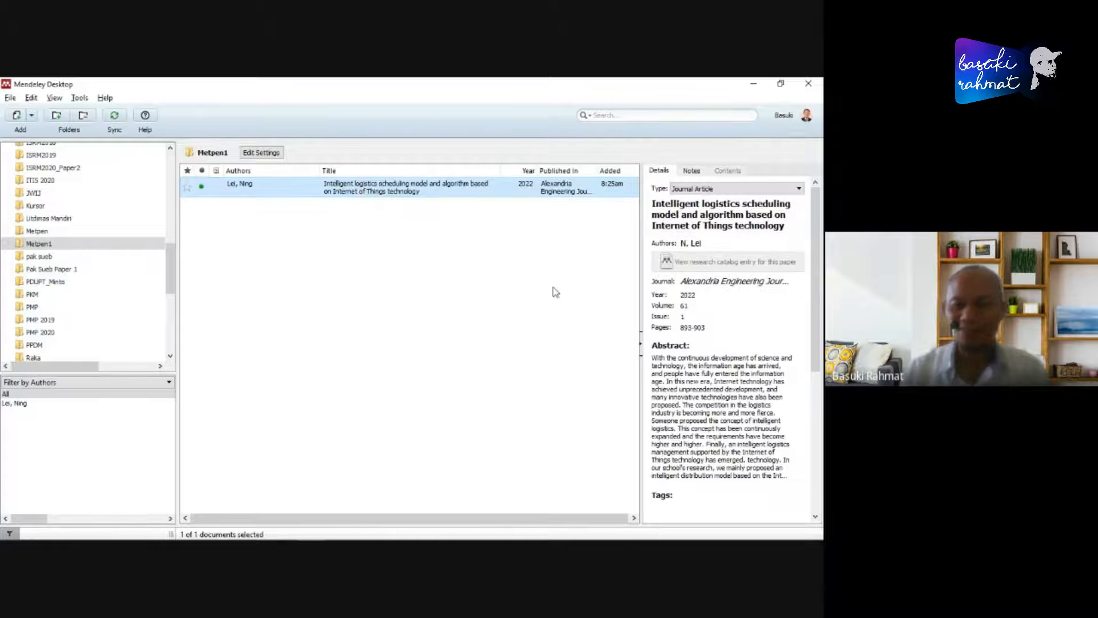
{"action": "left_click_drag", "start_coordinate": [637, 287], "coordinate": [549, 305]}
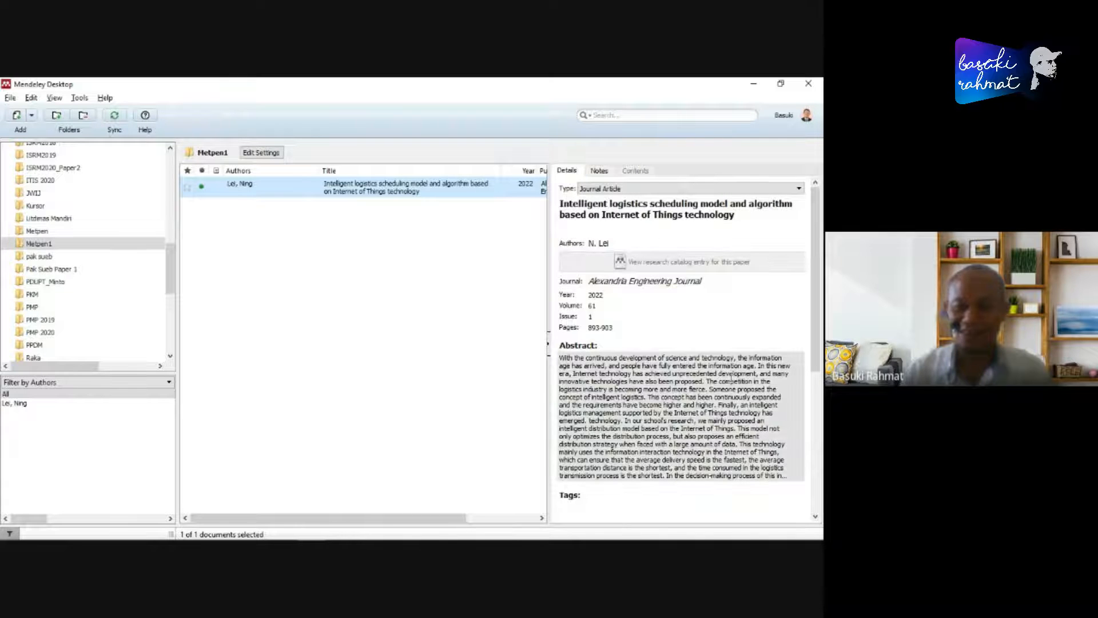
{"action": "scroll", "coordinate": [674, 372], "scroll_direction": "down", "scroll_amount": 5}
{"action": "scroll", "coordinate": [695, 418], "scroll_direction": "down", "scroll_amount": 2}
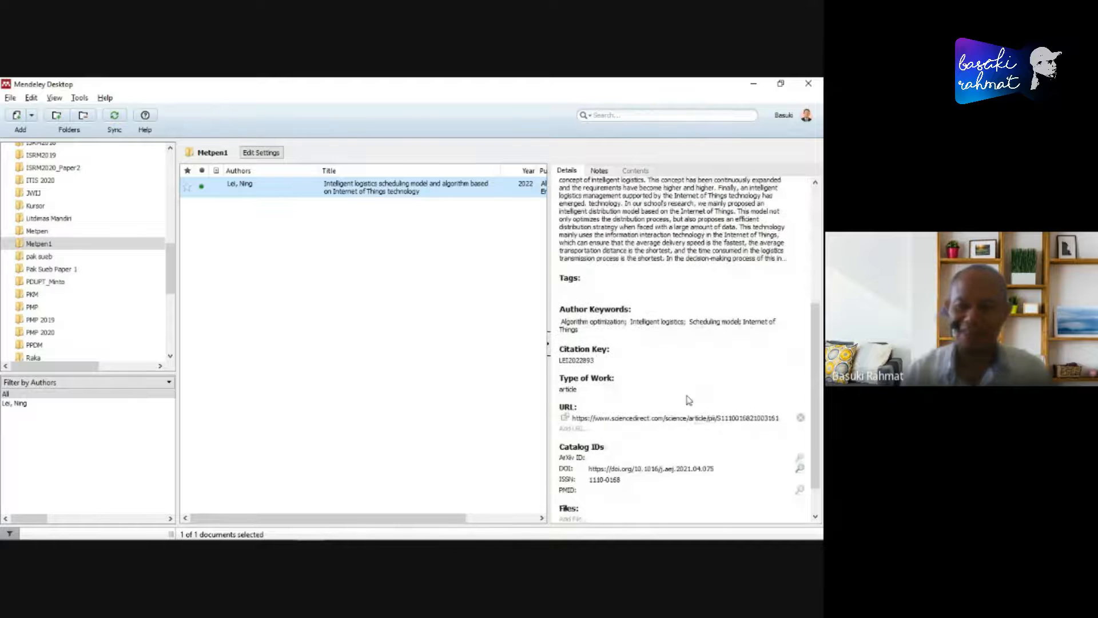
{"action": "scroll", "coordinate": [687, 401], "scroll_direction": "up", "scroll_amount": 5}
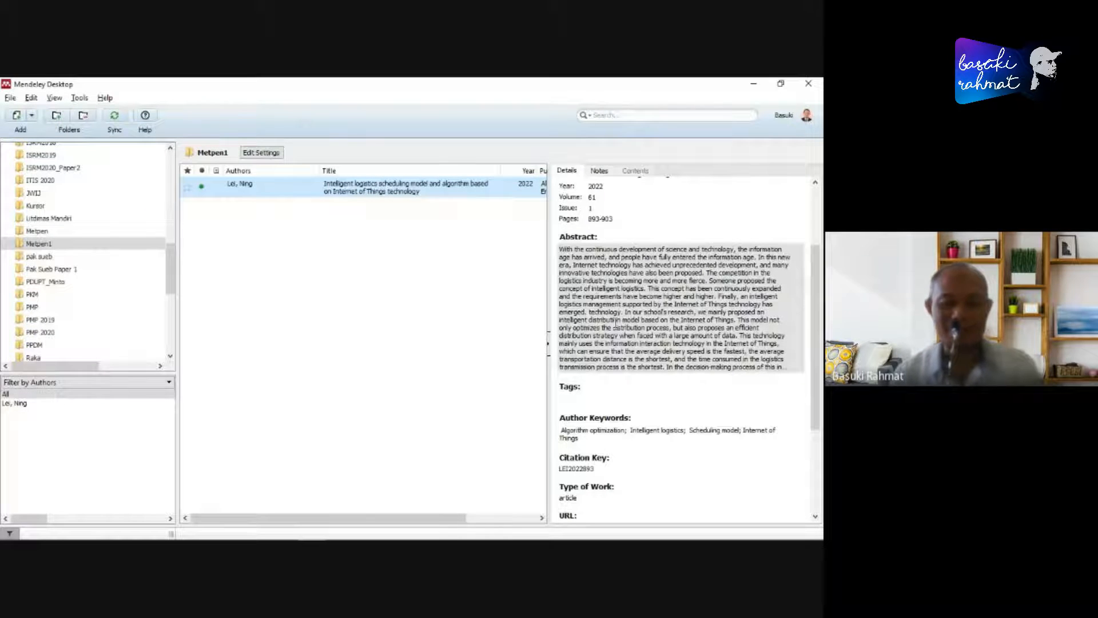
- Switch to Microsoft Edge, show the PDF of the Intelligent logistics scheduling article and dismiss the presenting notification
{"action": "key", "text": "alt+Tab"}
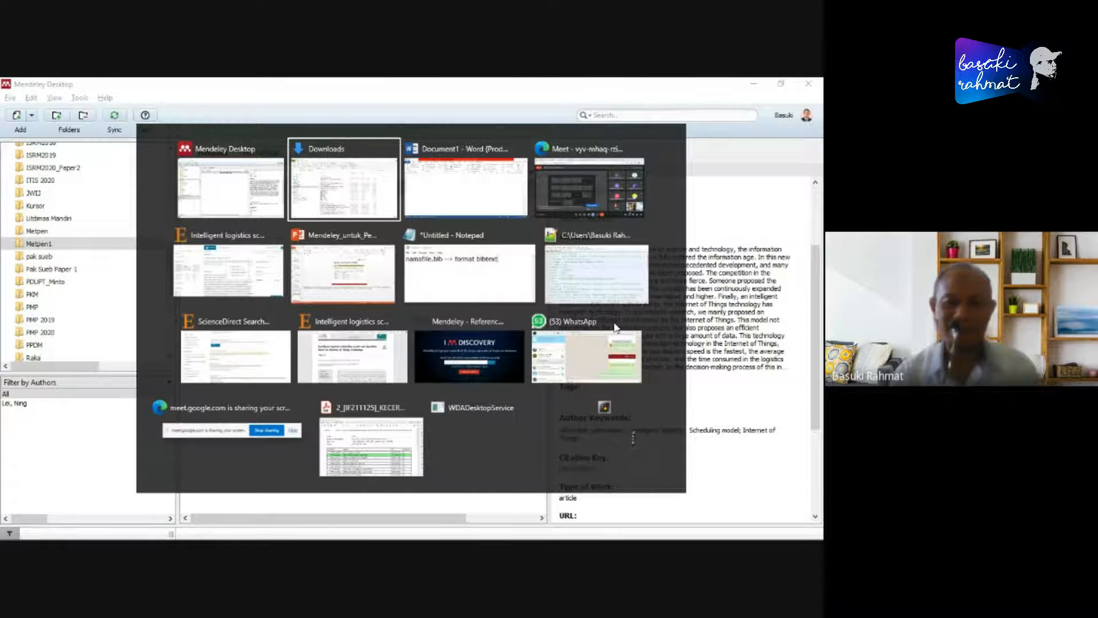
{"action": "key", "text": "alt+Tab"}
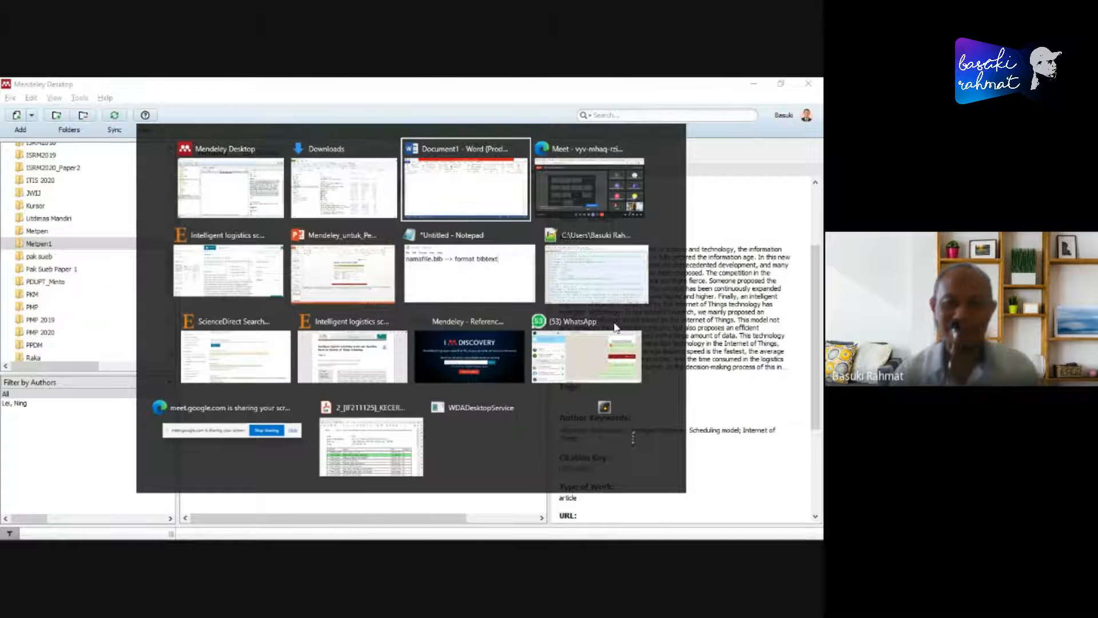
{"action": "key", "text": "alt+Tab"}
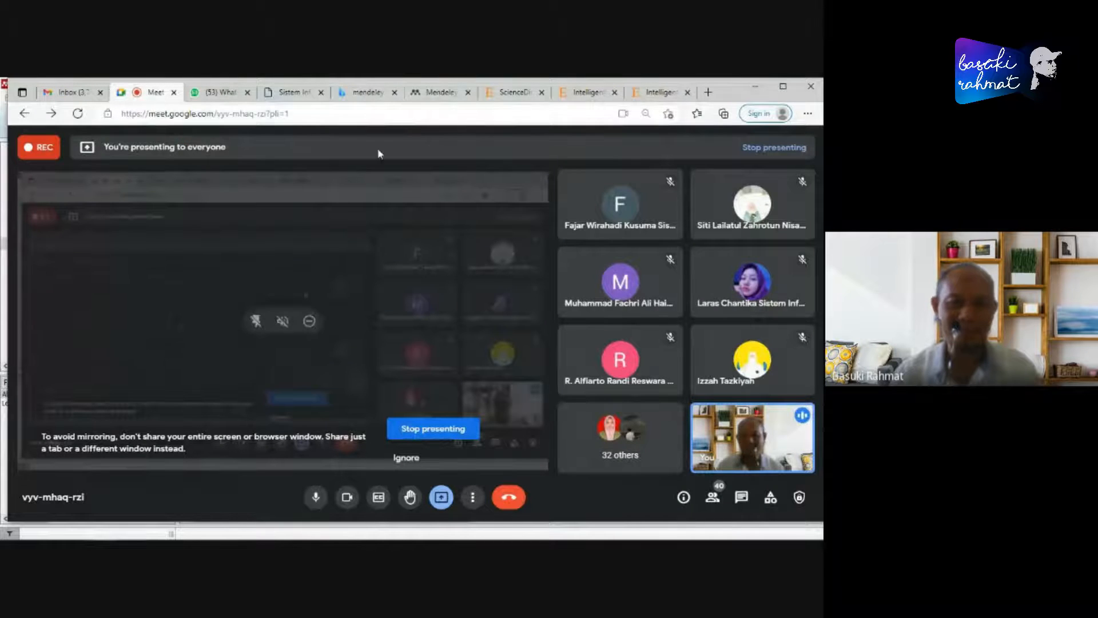
{"action": "left_click", "coordinate": [361, 93]}
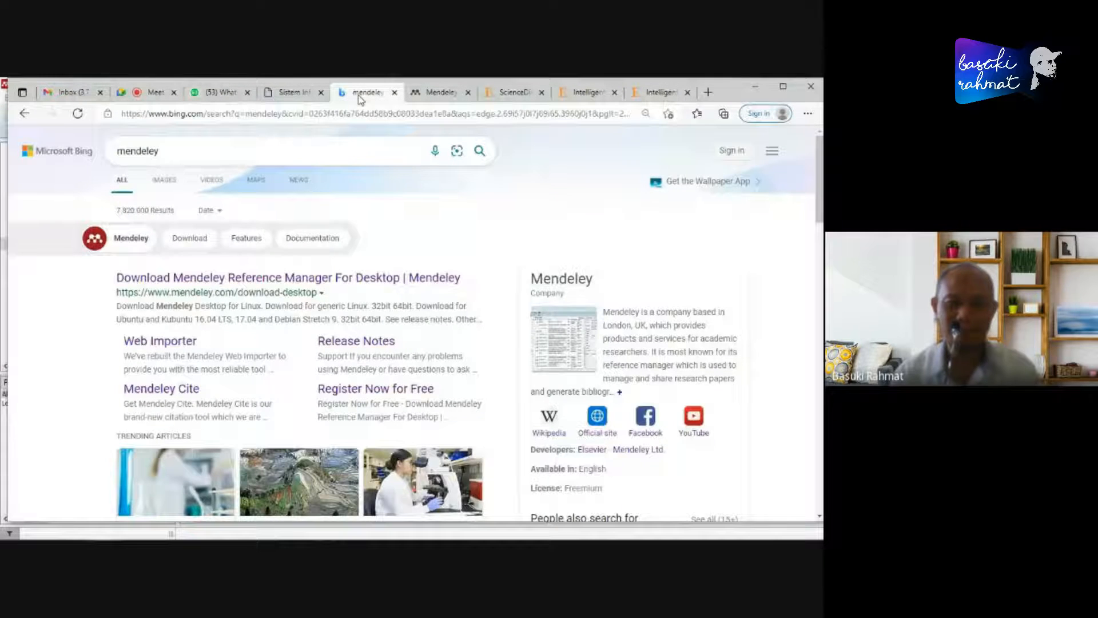
{"action": "left_click", "coordinate": [510, 94]}
{"action": "left_click", "coordinate": [586, 92]}
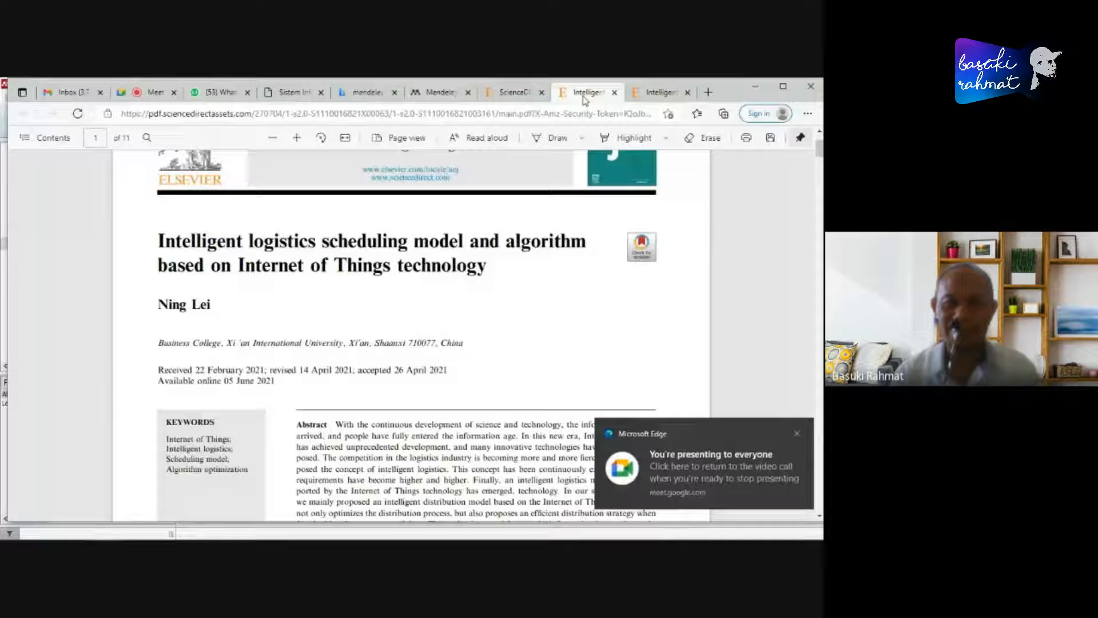
{"action": "left_click", "coordinate": [796, 433]}
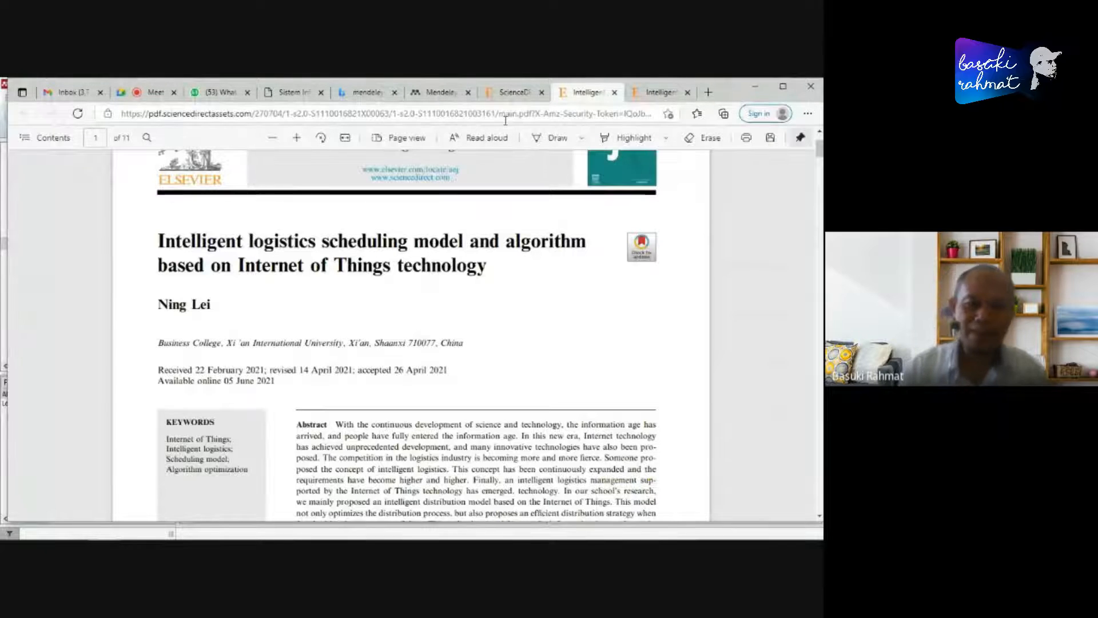
- Look through the open ScienceDirect search results and the Intelligent logistics article pages in the browser
{"action": "left_click", "coordinate": [511, 92]}
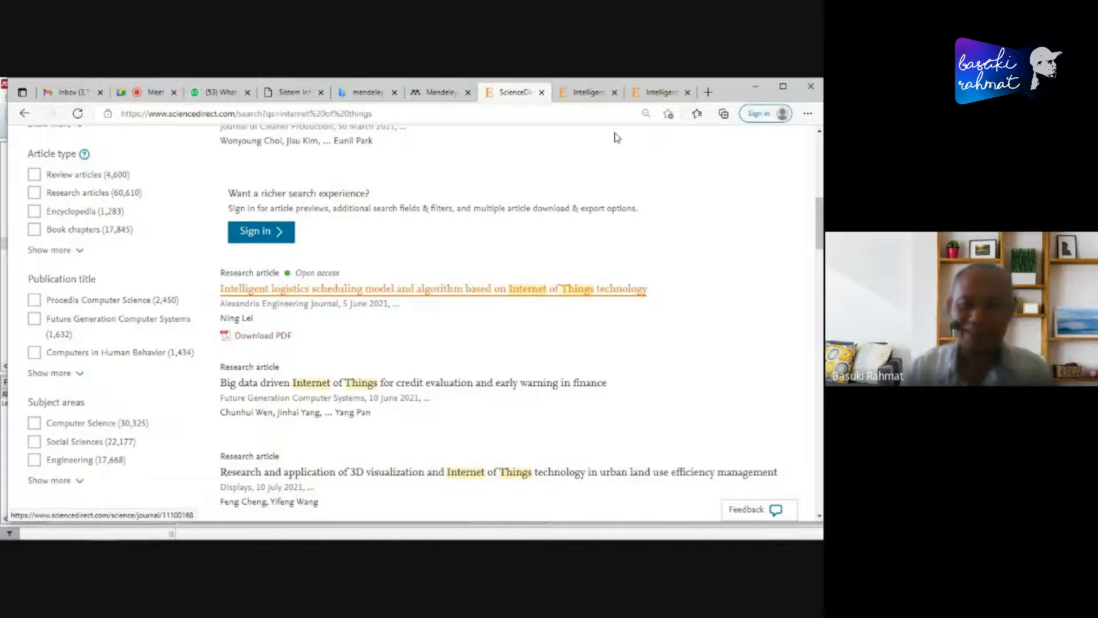
{"action": "key", "text": "ctrl+Tab"}
{"action": "scroll", "coordinate": [579, 385], "scroll_direction": "down", "scroll_amount": 15}
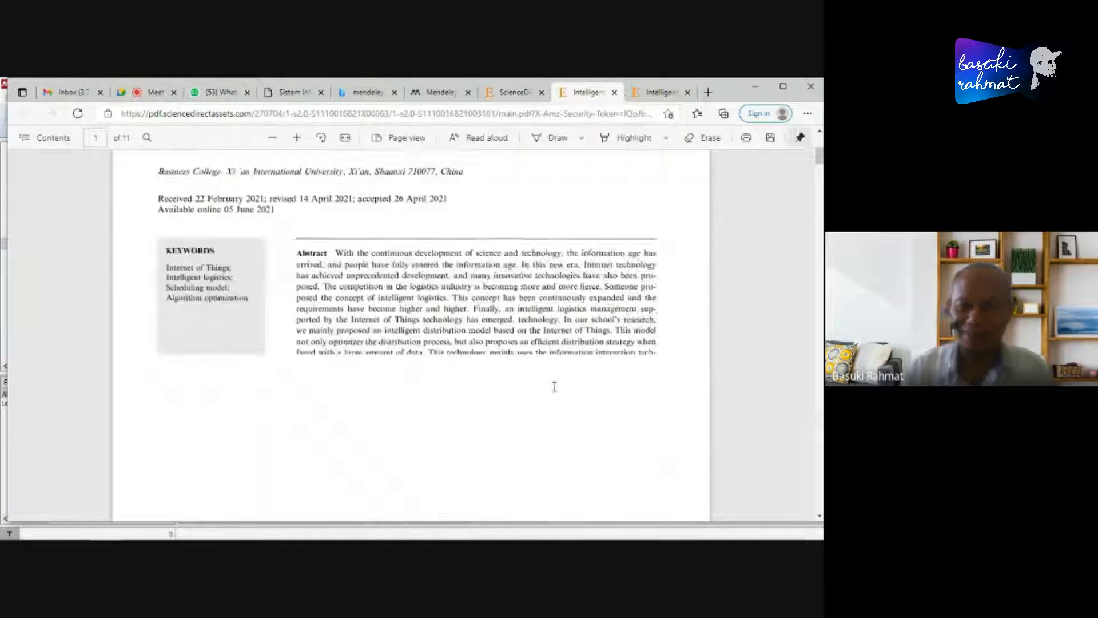
{"action": "scroll", "coordinate": [579, 385], "scroll_direction": "up", "scroll_amount": 12}
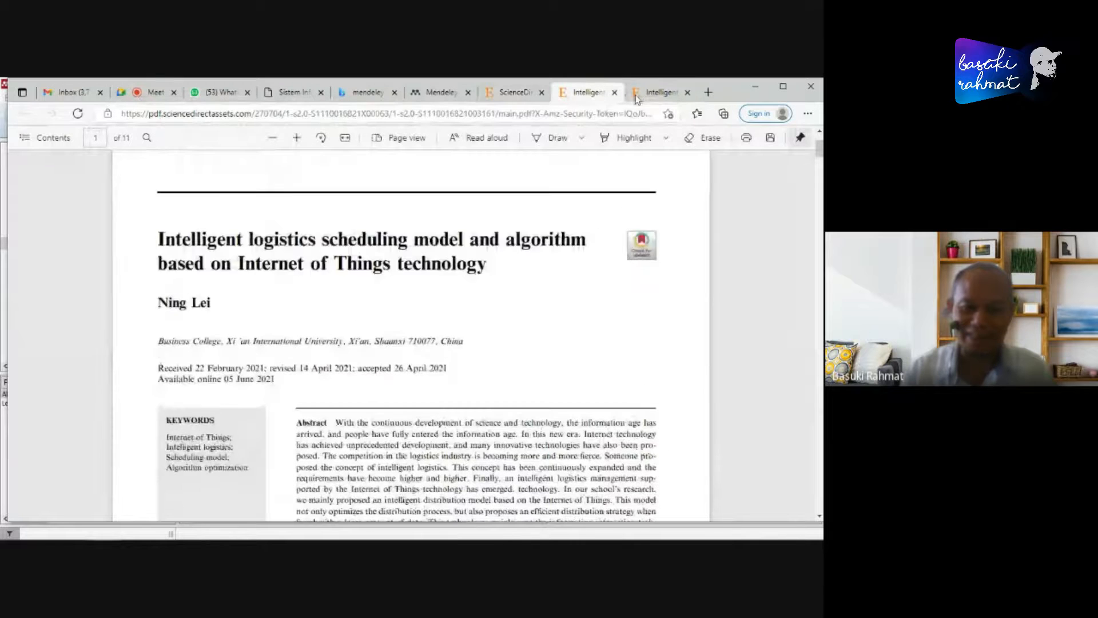
{"action": "left_click", "coordinate": [640, 96]}
{"action": "left_click", "coordinate": [577, 91]}
- From the ScienceDirect search results, open "Smart home and internet of things: A bibliometric study" in a new browser tab
{"action": "left_click", "coordinate": [512, 92]}
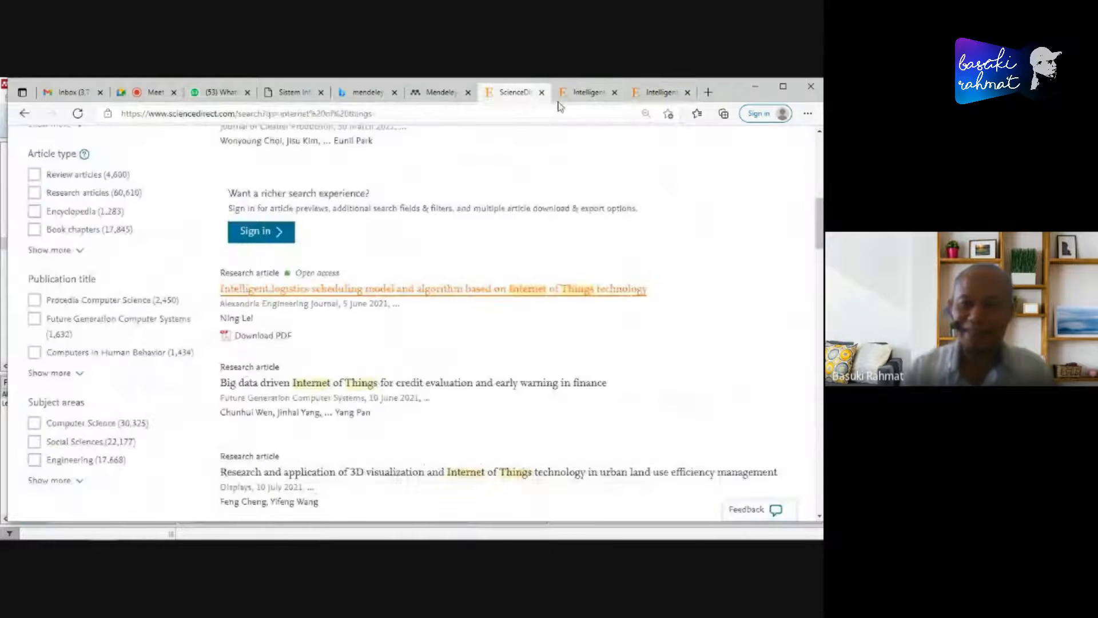
{"action": "scroll", "coordinate": [447, 286], "scroll_direction": "up", "scroll_amount": 2}
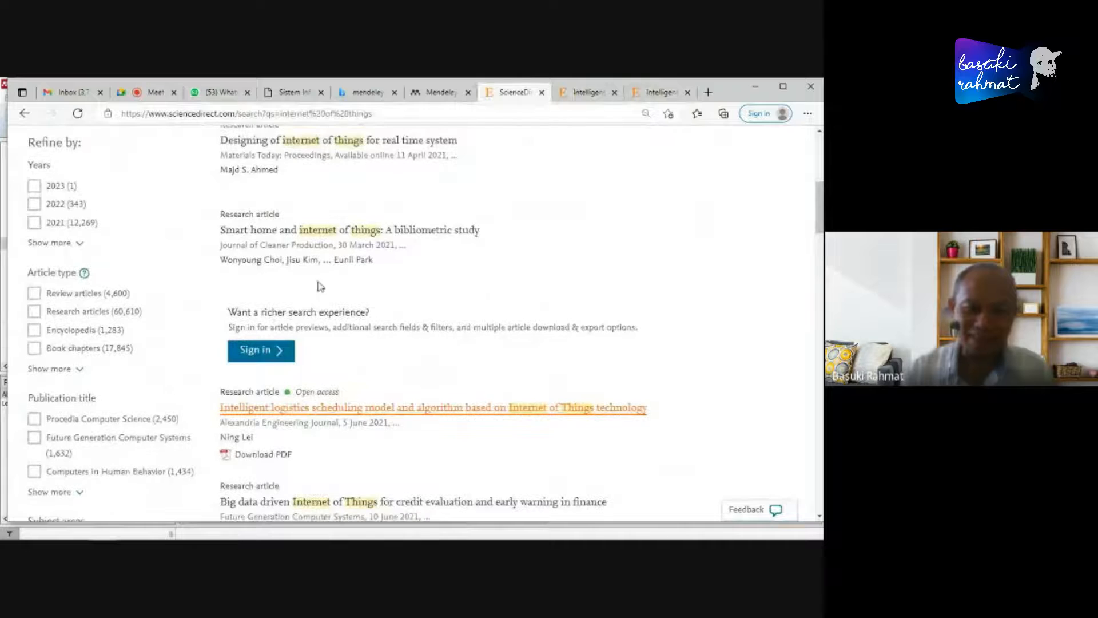
{"action": "right_click", "coordinate": [329, 232]}
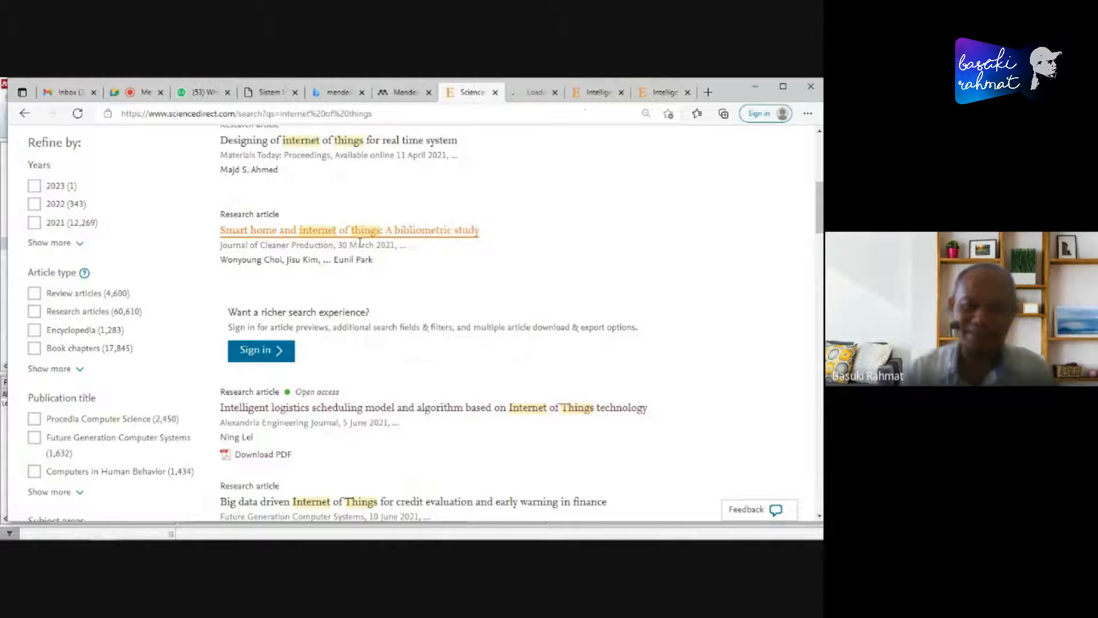
- Show the "Smart home and internet of things: A bibliometric study" article page and read through its highlights, abstract and keywords
{"action": "left_click", "coordinate": [349, 239]}
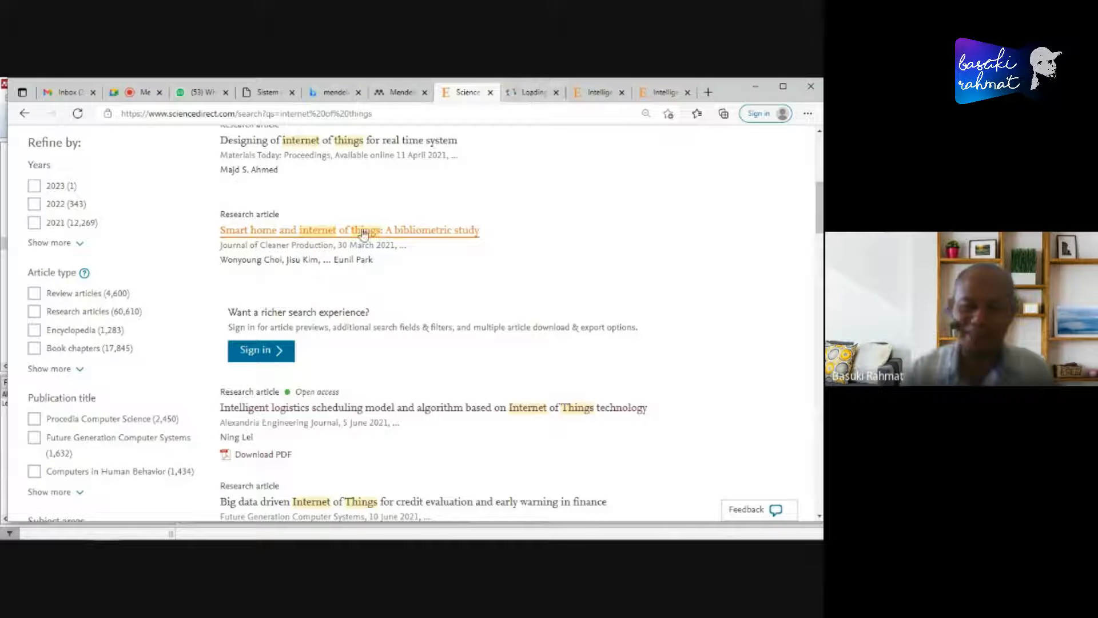
{"action": "left_click", "coordinate": [529, 93]}
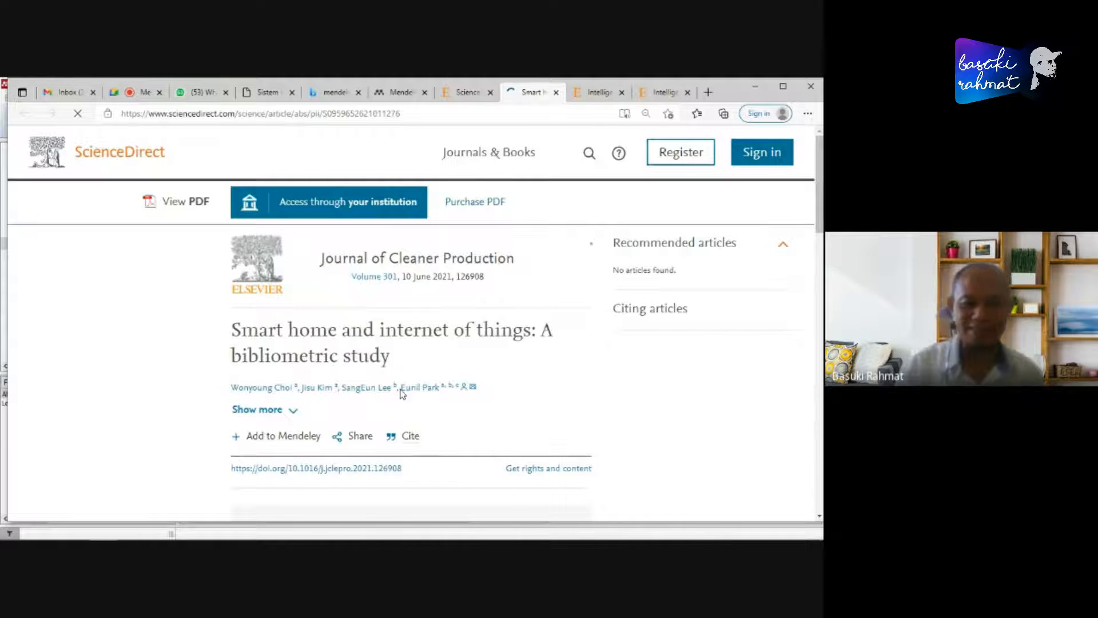
{"action": "scroll", "coordinate": [522, 390], "scroll_direction": "down", "scroll_amount": 6}
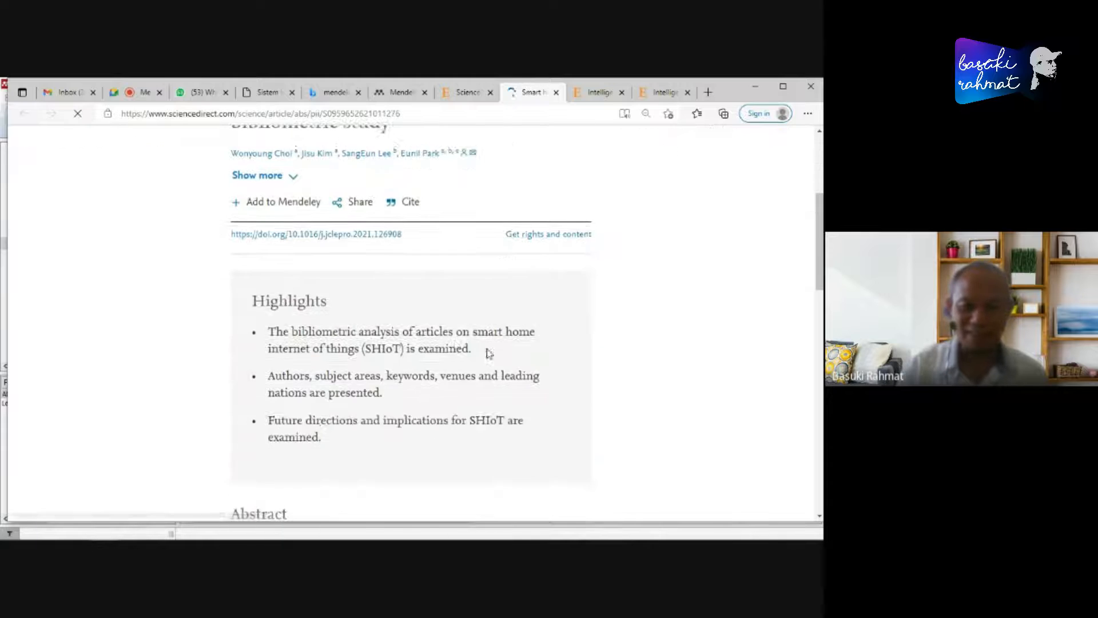
{"action": "scroll", "coordinate": [464, 343], "scroll_direction": "down", "scroll_amount": 4}
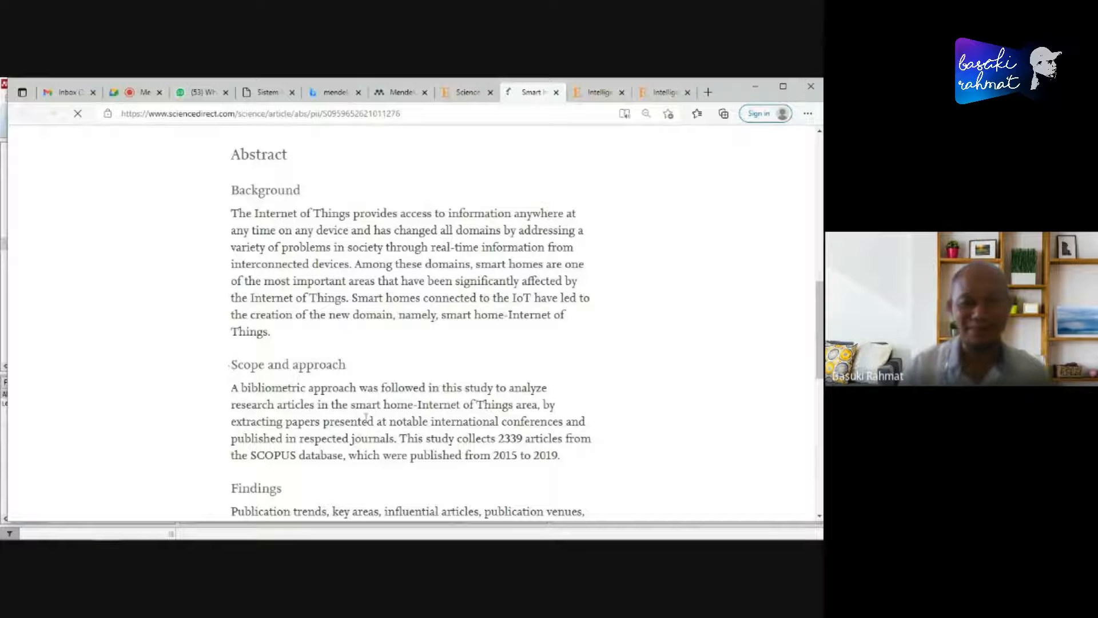
{"action": "scroll", "coordinate": [373, 408], "scroll_direction": "down", "scroll_amount": 6}
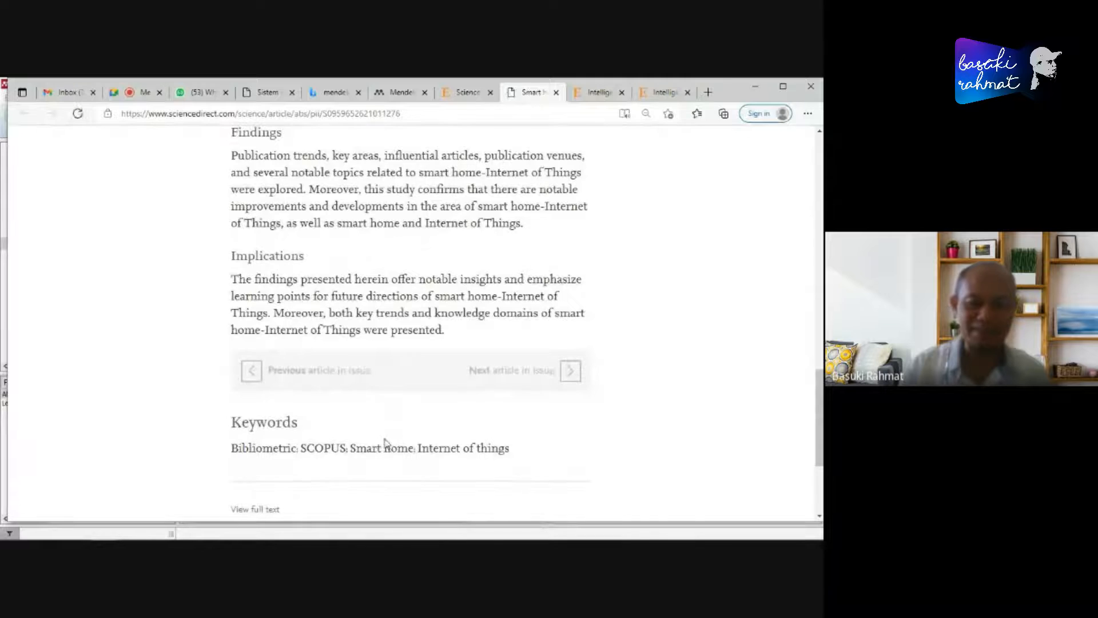
{"action": "scroll", "coordinate": [397, 444], "scroll_direction": "down", "scroll_amount": 2}
{"action": "scroll", "coordinate": [448, 435], "scroll_direction": "up", "scroll_amount": 5}
{"action": "scroll", "coordinate": [450, 420], "scroll_direction": "up", "scroll_amount": 3}
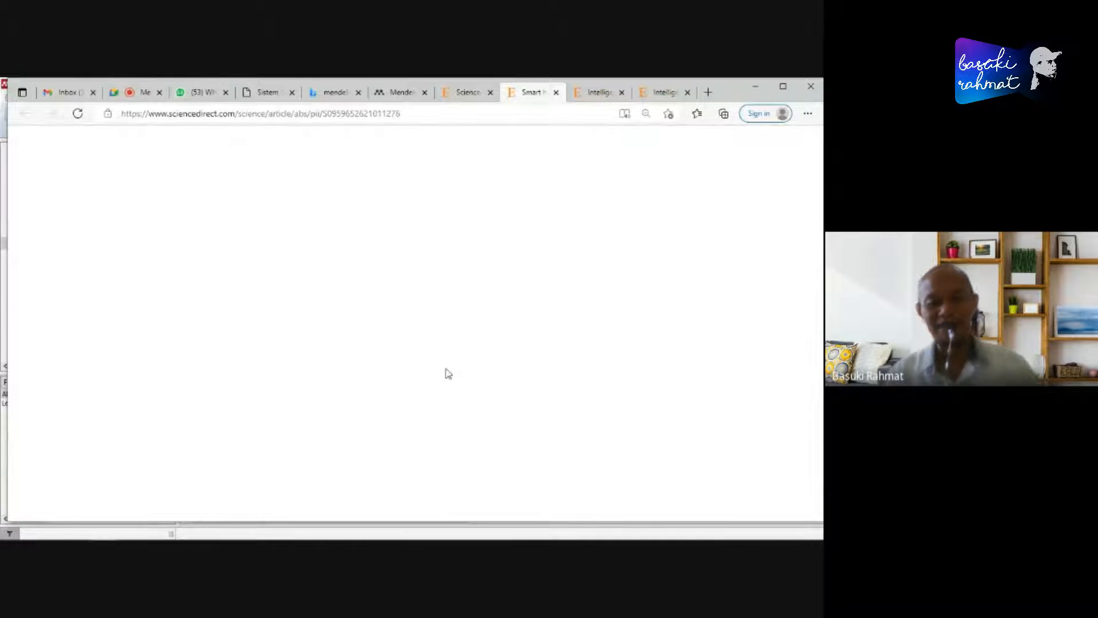
- Compare the blank Smart home article page with the neighbouring browser tabs and reload it from its address
{"action": "left_click", "coordinate": [468, 93]}
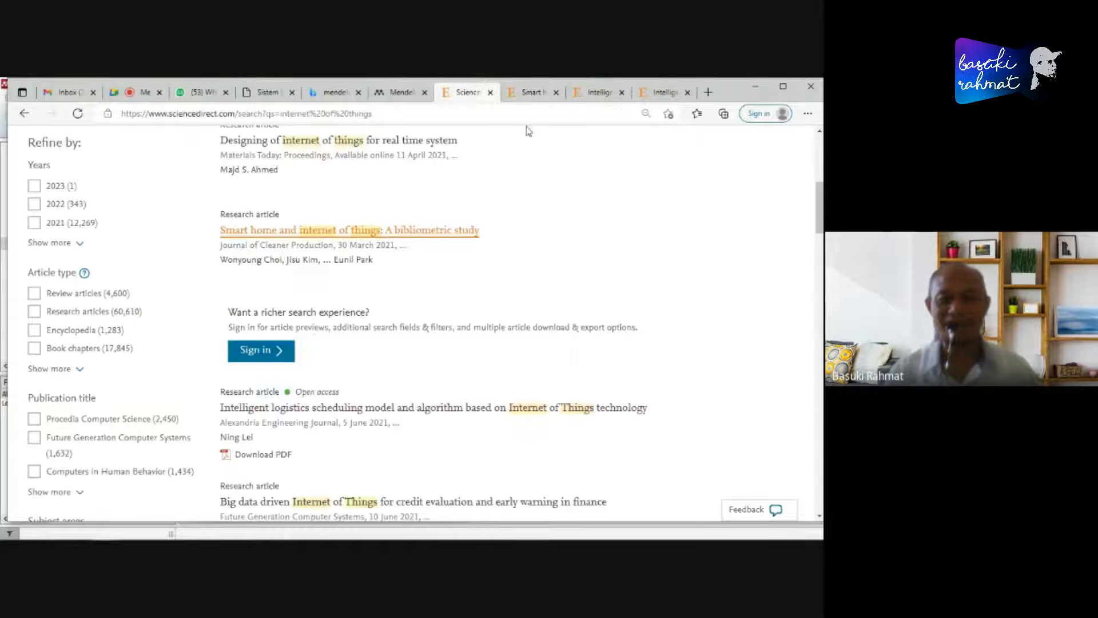
{"action": "left_click", "coordinate": [528, 100]}
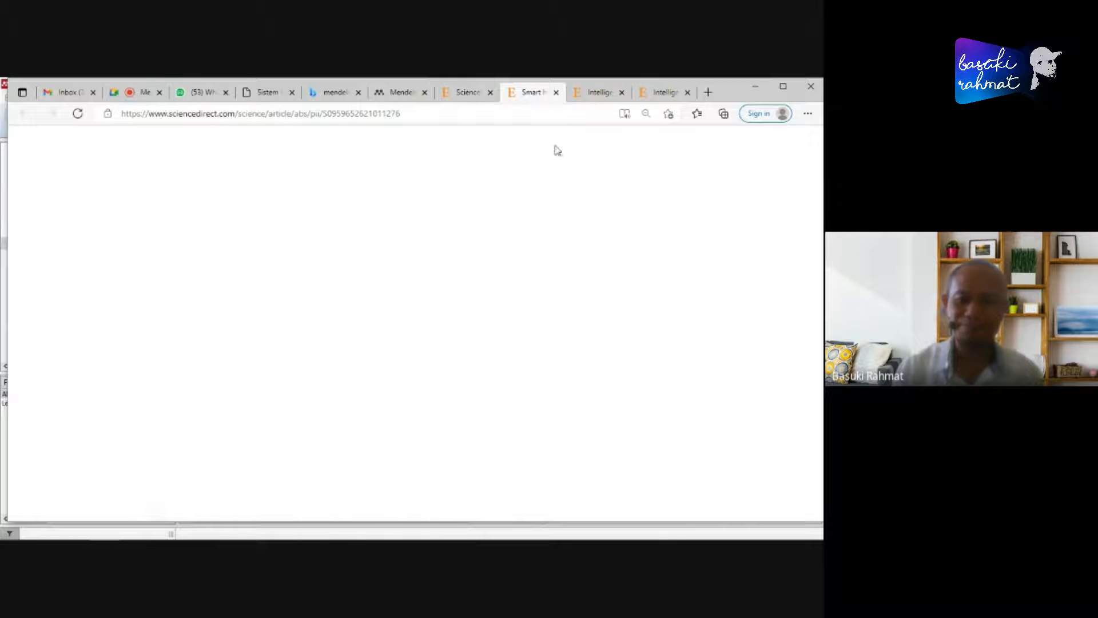
{"action": "left_click", "coordinate": [596, 93]}
{"action": "left_click", "coordinate": [526, 94]}
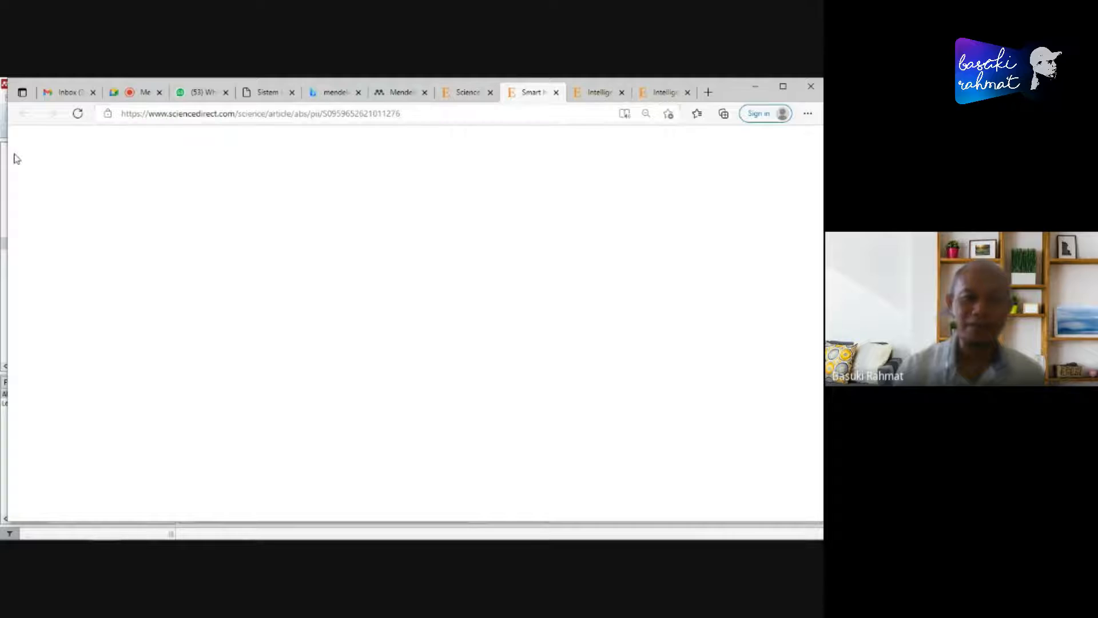
{"action": "left_click", "coordinate": [355, 114]}
{"action": "key", "text": "Return"}
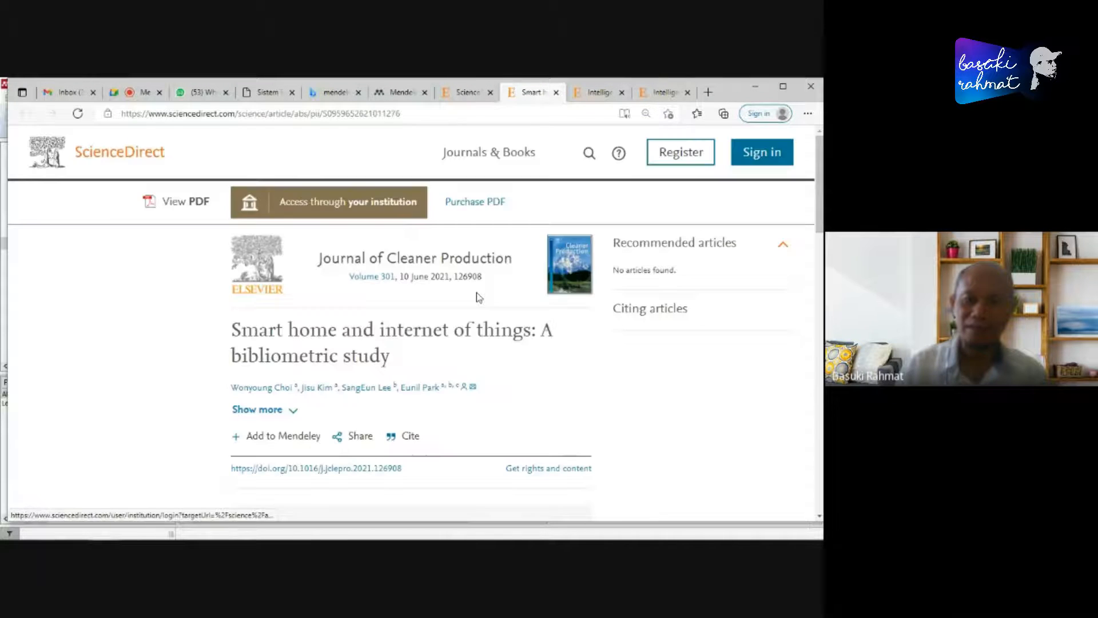
- Export the Smart home article's citation to BibTeX
{"action": "scroll", "coordinate": [529, 401], "scroll_direction": "down", "scroll_amount": 3}
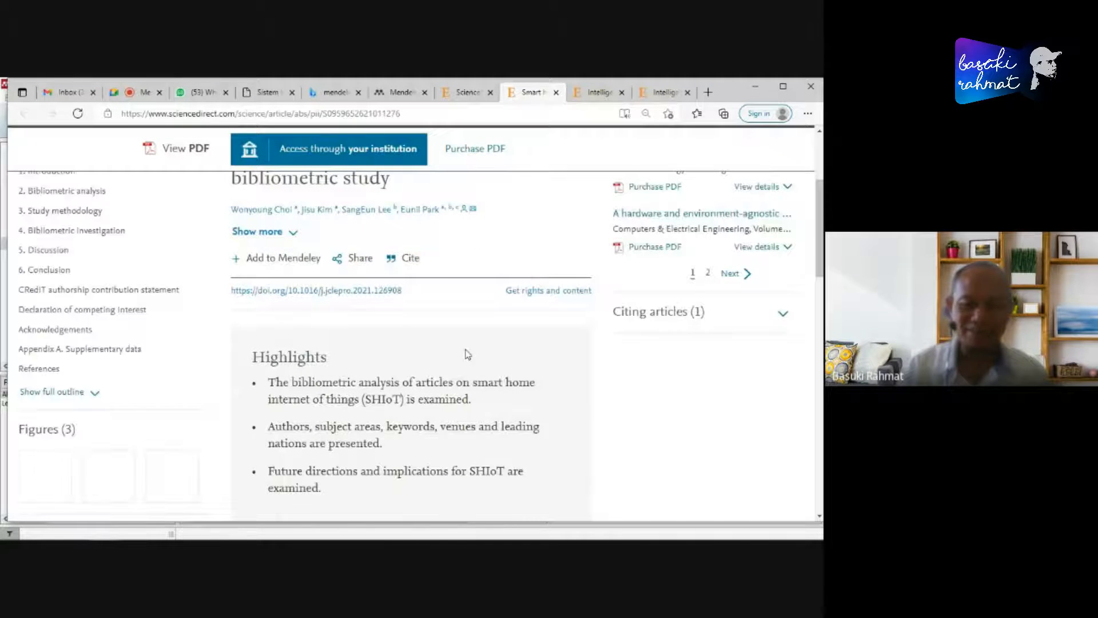
{"action": "left_click", "coordinate": [410, 258]}
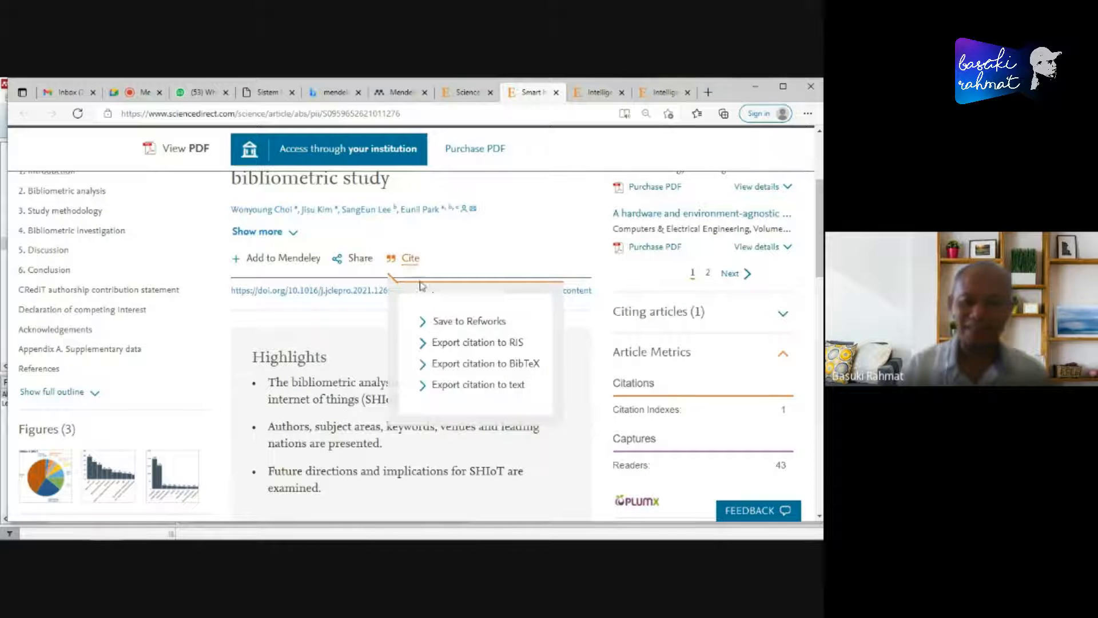
{"action": "left_click", "coordinate": [486, 366]}
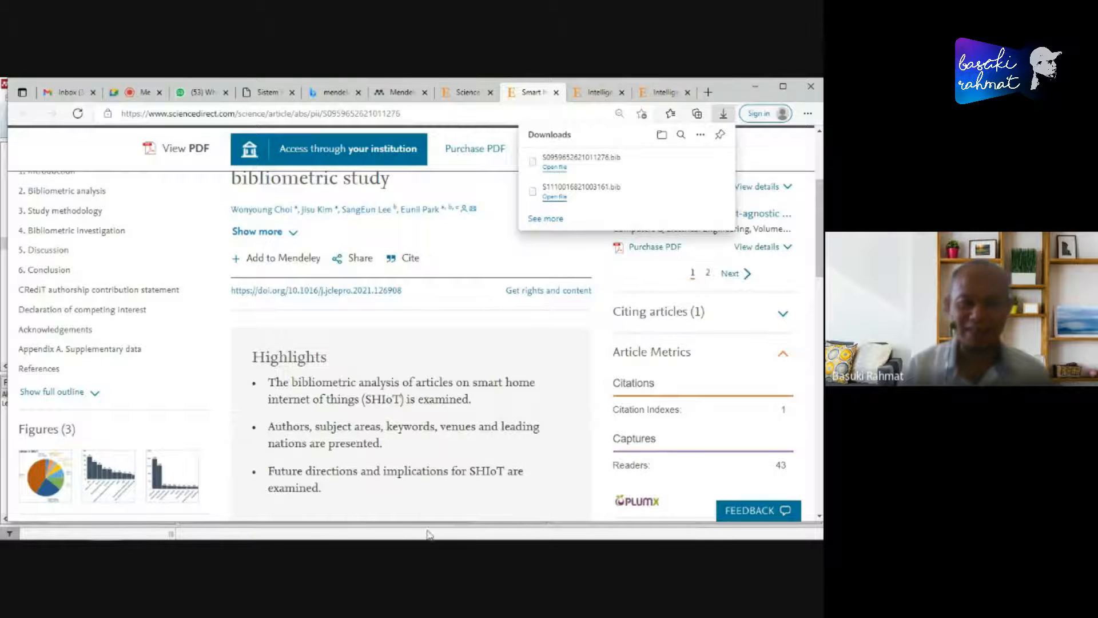
- Switch to Mendeley Desktop and select the Metpen1 folder, leaving its name unedited
{"action": "left_click", "coordinate": [311, 529]}
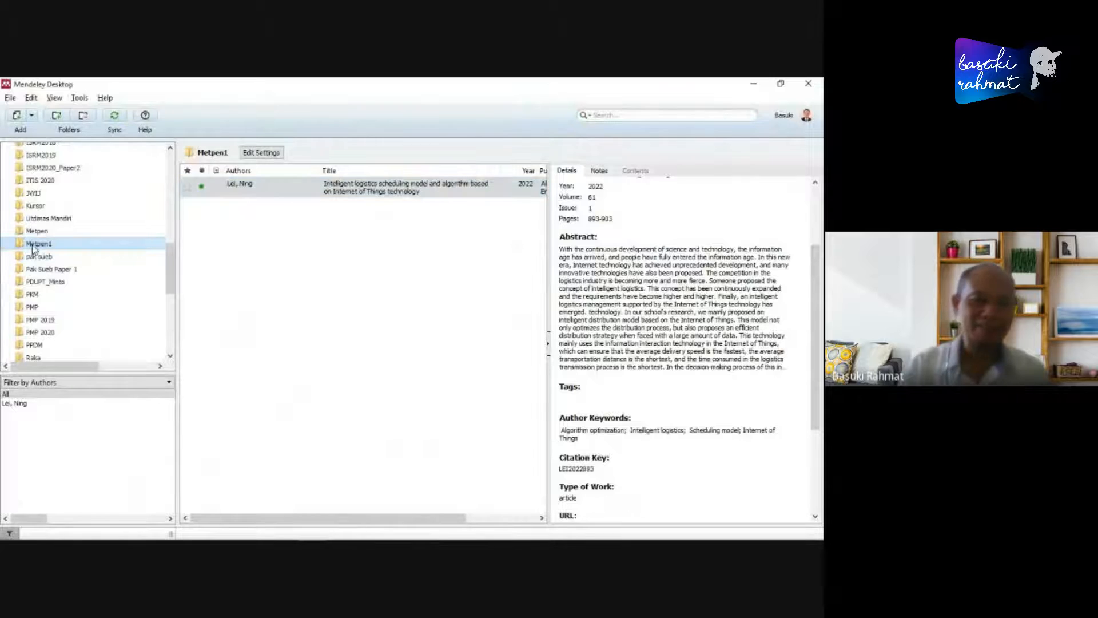
{"action": "key", "text": "F2"}
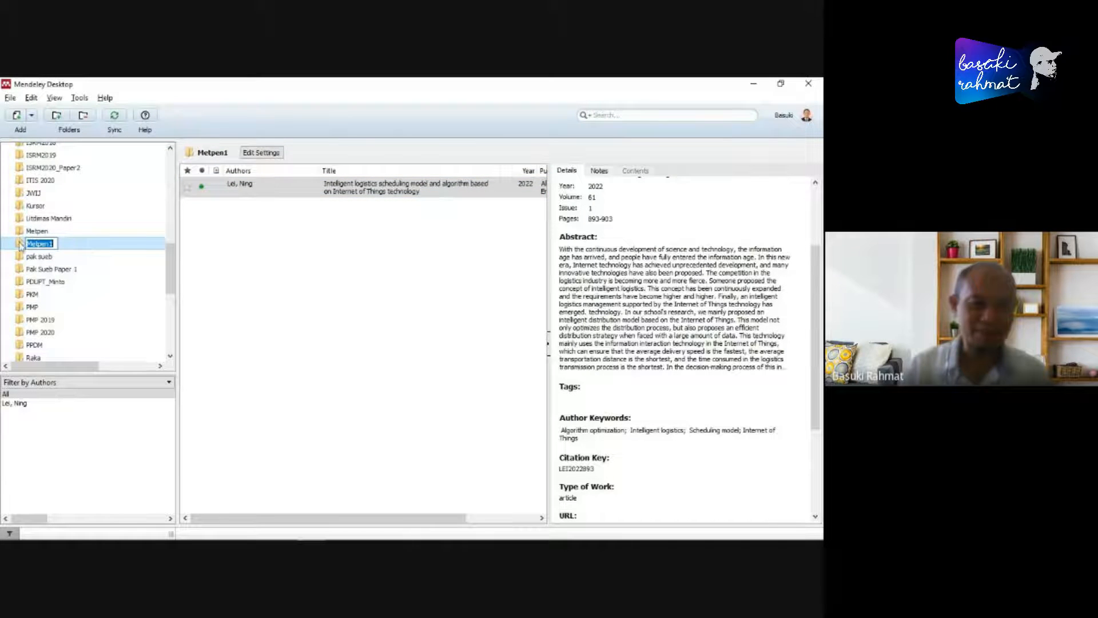
{"action": "left_click", "coordinate": [36, 231]}
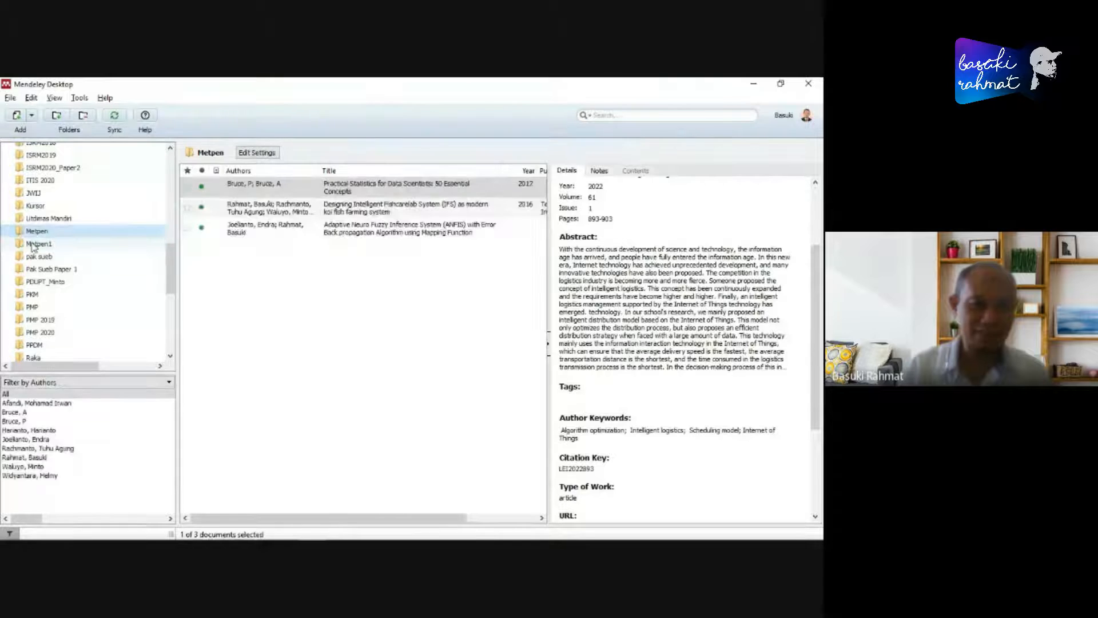
{"action": "left_click", "coordinate": [35, 244]}
- Import the BibTeX file S0959652621011276.bib from Downloads into the Metpen1 folder
{"action": "left_click", "coordinate": [10, 98]}
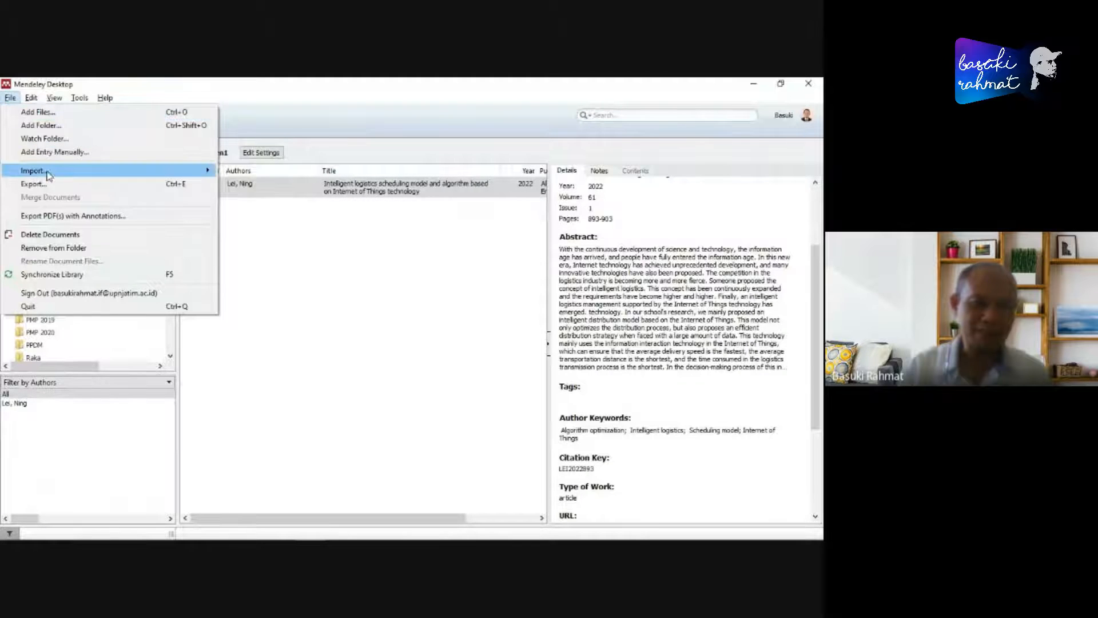
{"action": "mouse_move", "coordinate": [172, 170]}
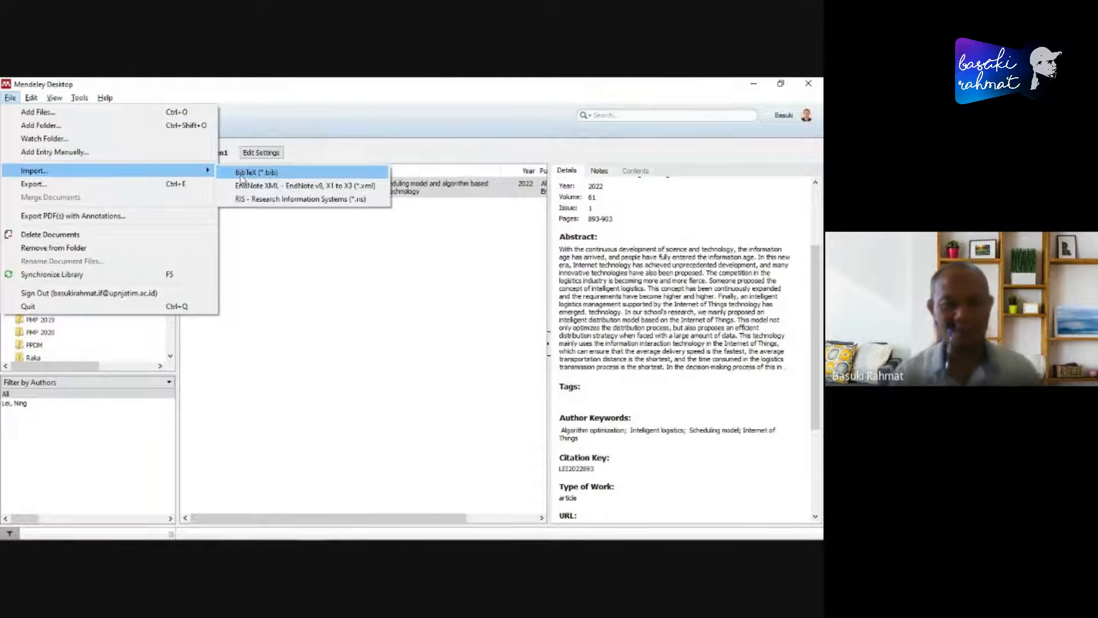
{"action": "left_click", "coordinate": [241, 173]}
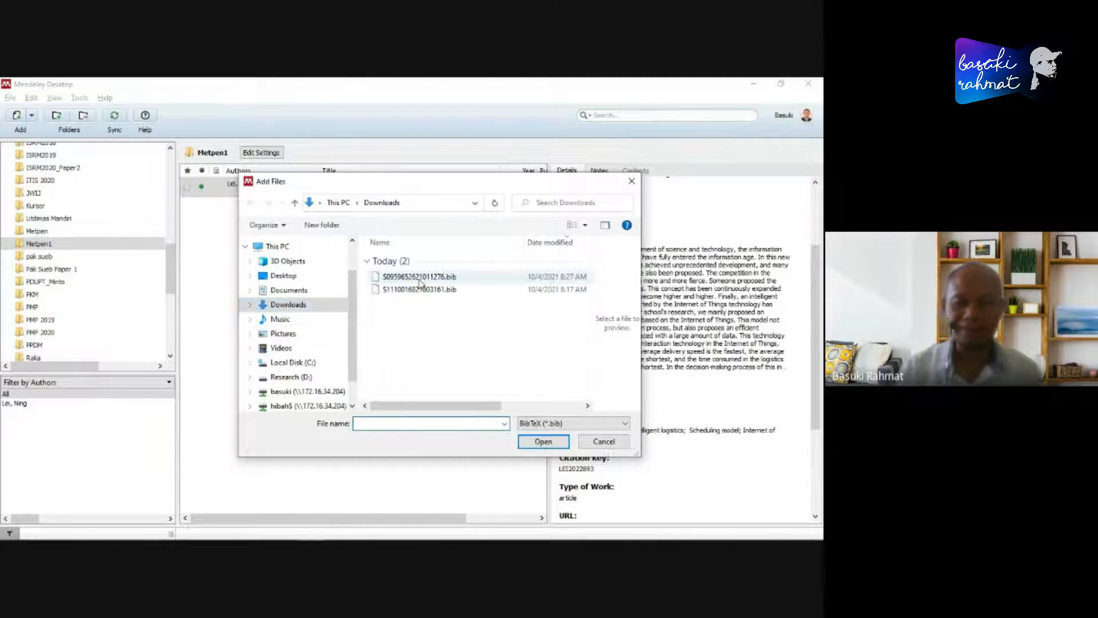
{"action": "left_click", "coordinate": [420, 278]}
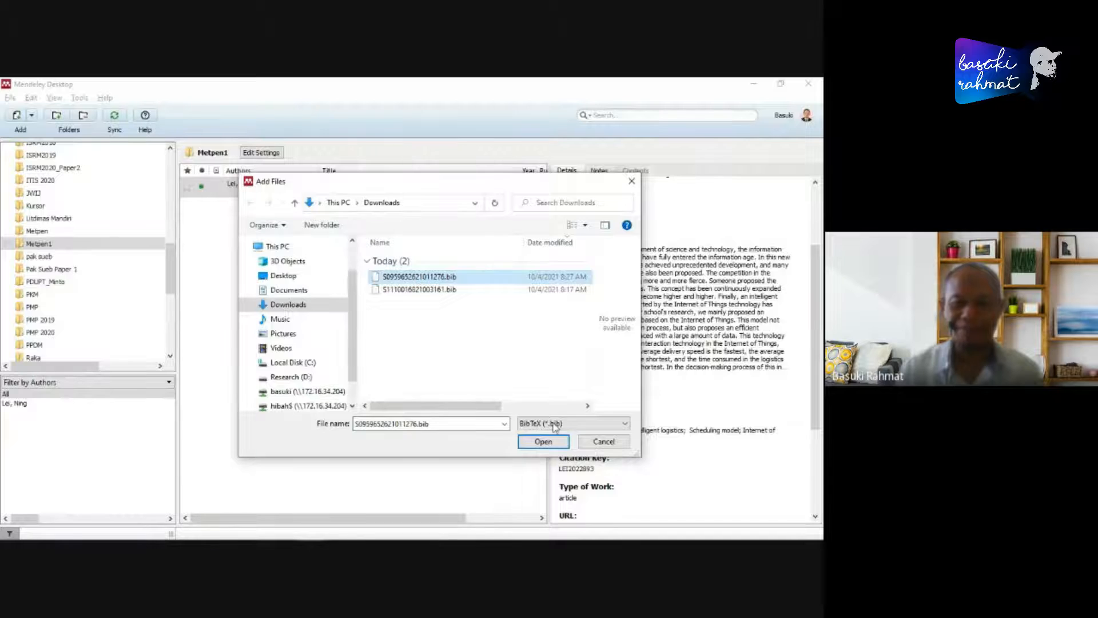
{"action": "left_click", "coordinate": [543, 441]}
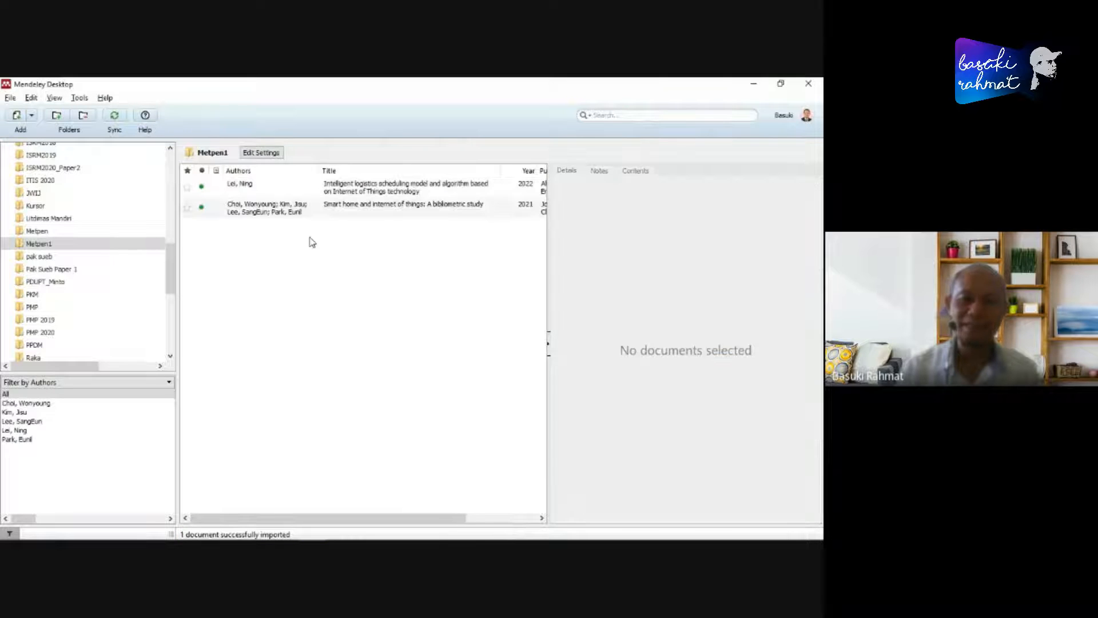
- Select the imported Smart home article and read through its abstract, author keywords, URL and catalog IDs
{"action": "left_click", "coordinate": [280, 209]}
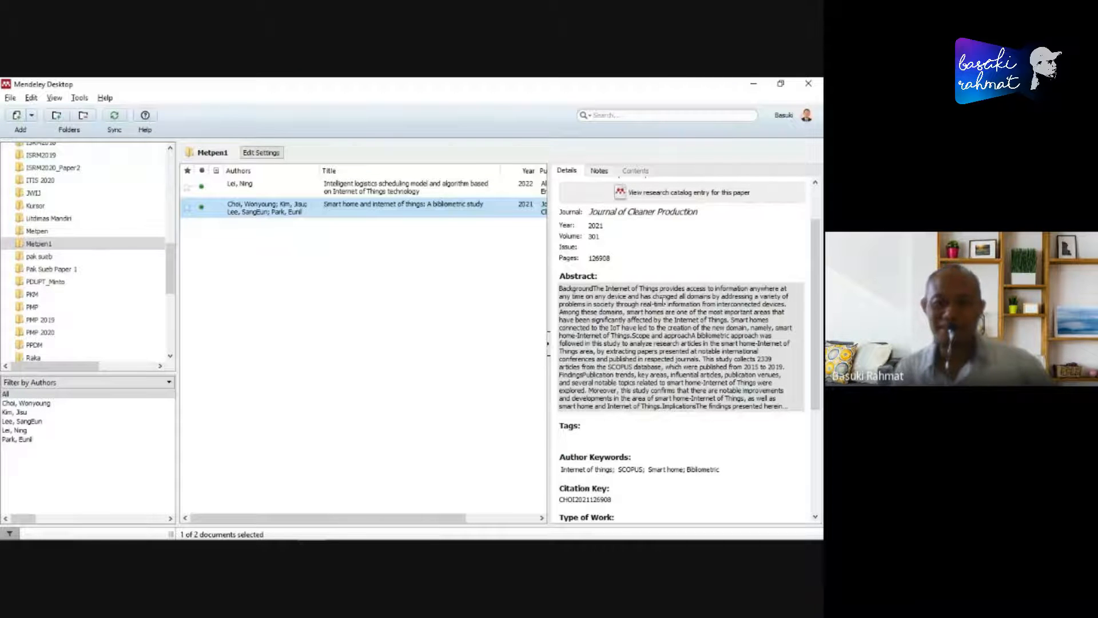
{"action": "scroll", "coordinate": [700, 295], "scroll_direction": "down", "scroll_amount": 3}
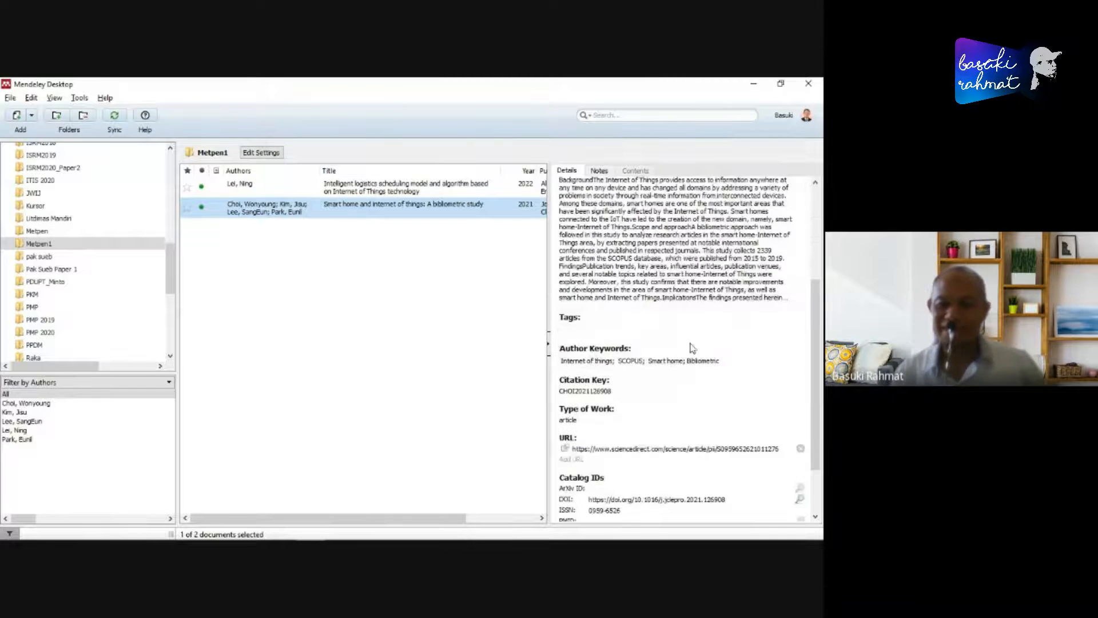
{"action": "scroll", "coordinate": [691, 347], "scroll_direction": "up", "scroll_amount": 2}
{"action": "scroll", "coordinate": [669, 372], "scroll_direction": "down", "scroll_amount": 4}
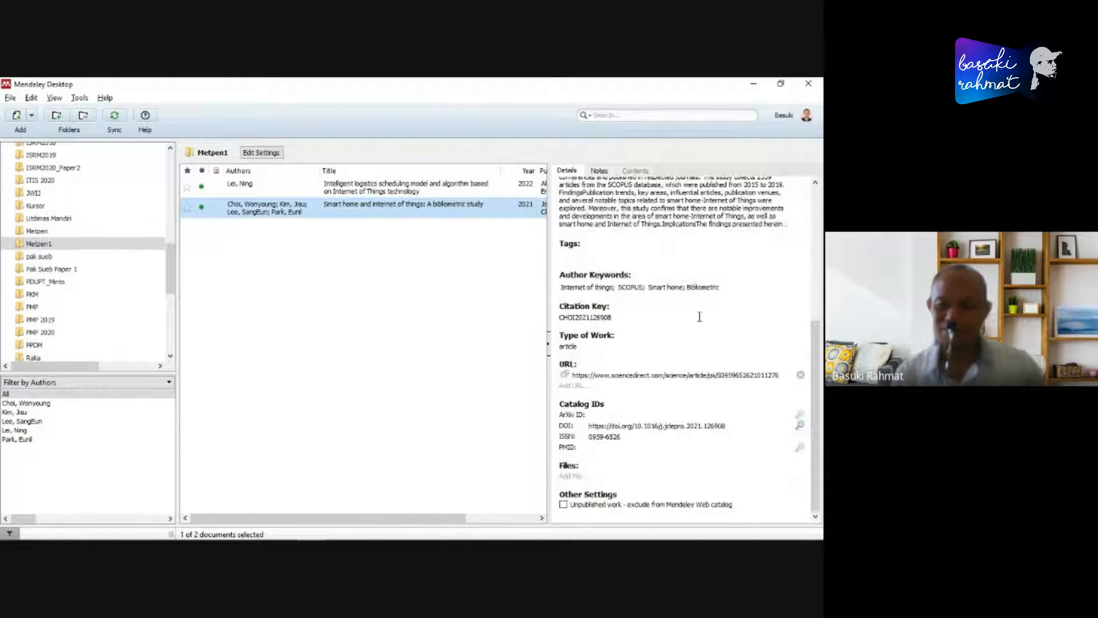
{"action": "scroll", "coordinate": [719, 364], "scroll_direction": "up", "scroll_amount": 5}
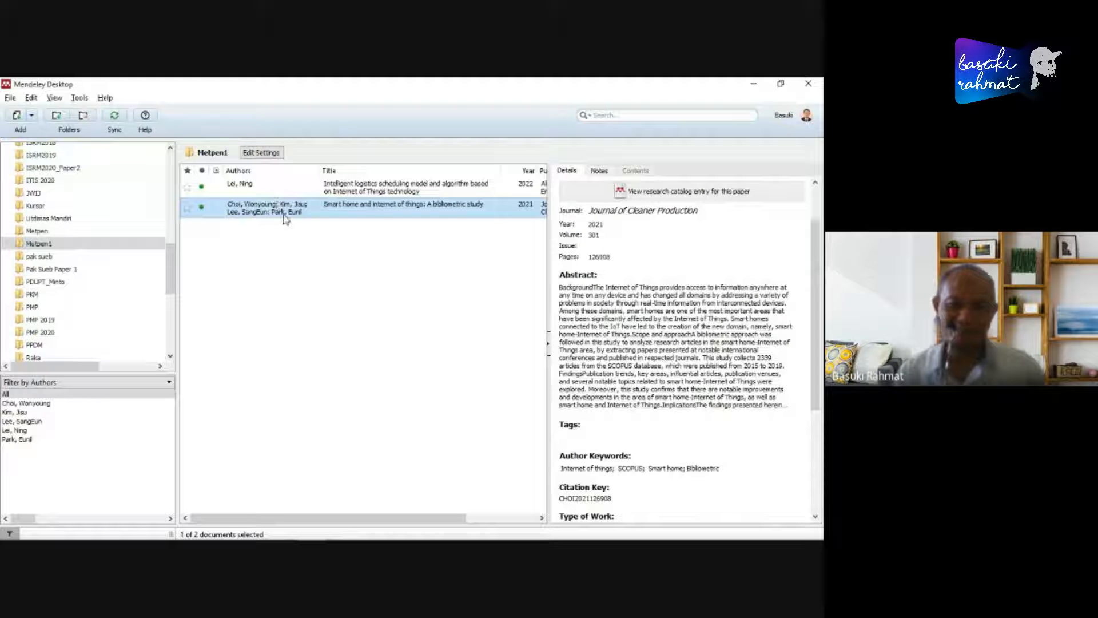
- Clear the selection and view the details of the Smart home and Intelligent logistics articles one after the other
{"action": "left_click", "coordinate": [411, 295]}
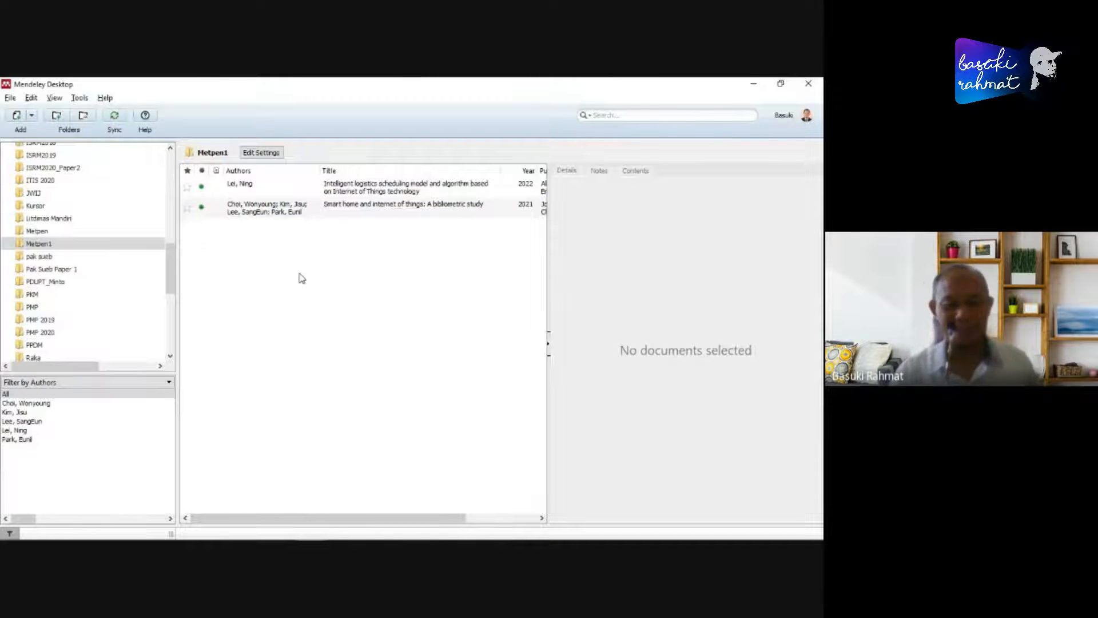
{"action": "left_click", "coordinate": [327, 211]}
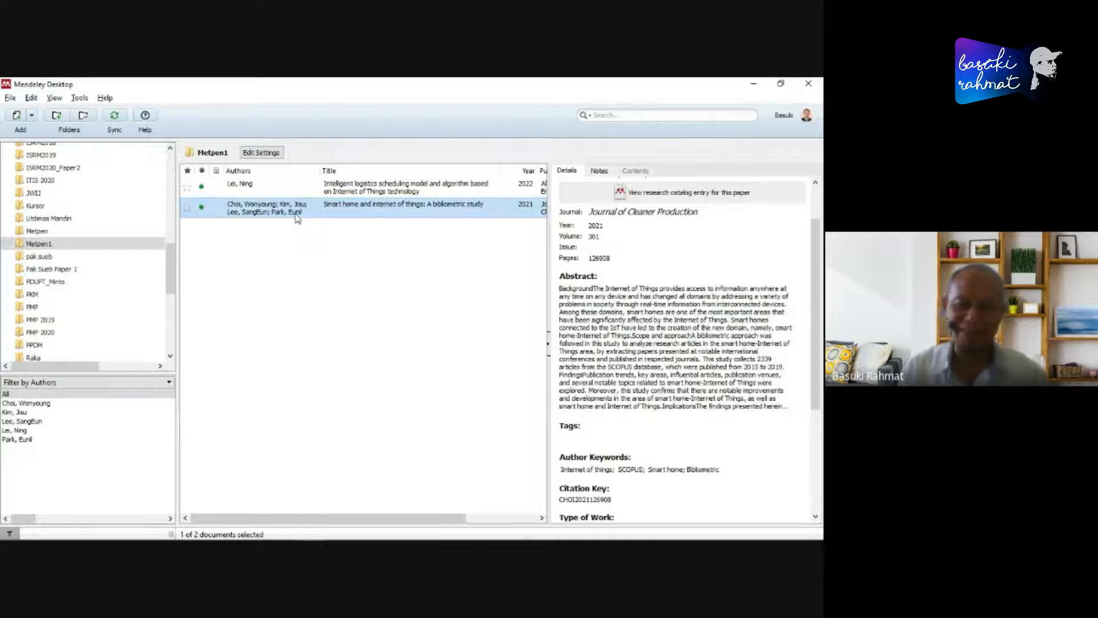
{"action": "left_click", "coordinate": [346, 186]}
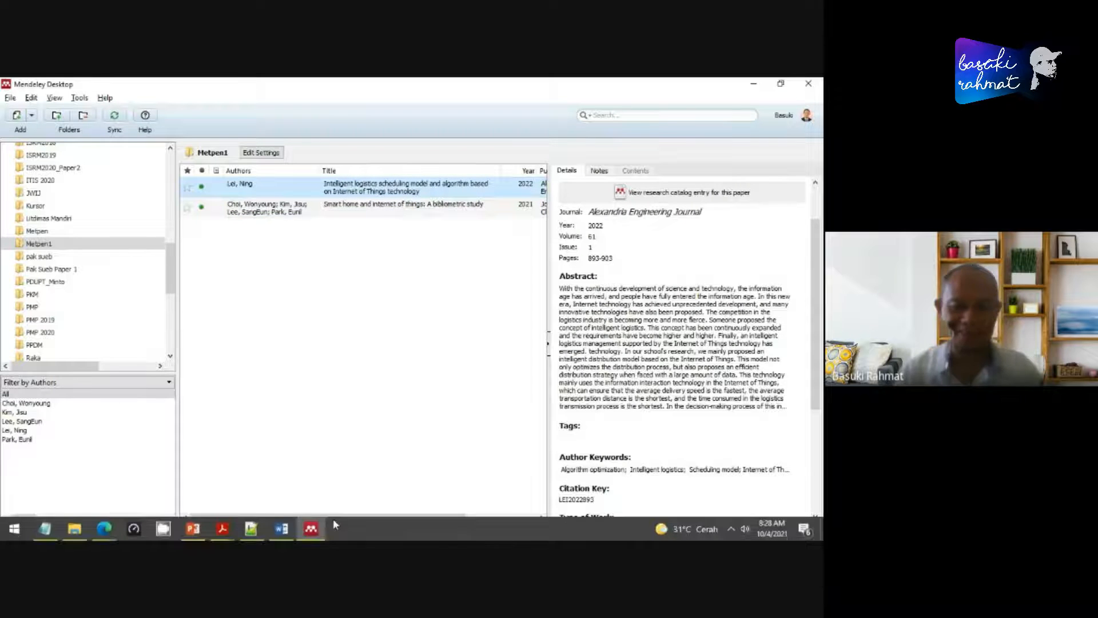
- Show the Intelligent logistics article's PDF in Microsoft Edge, return to Mendeley Desktop and select the Smart home article
{"action": "key", "text": "alt+Tab"}
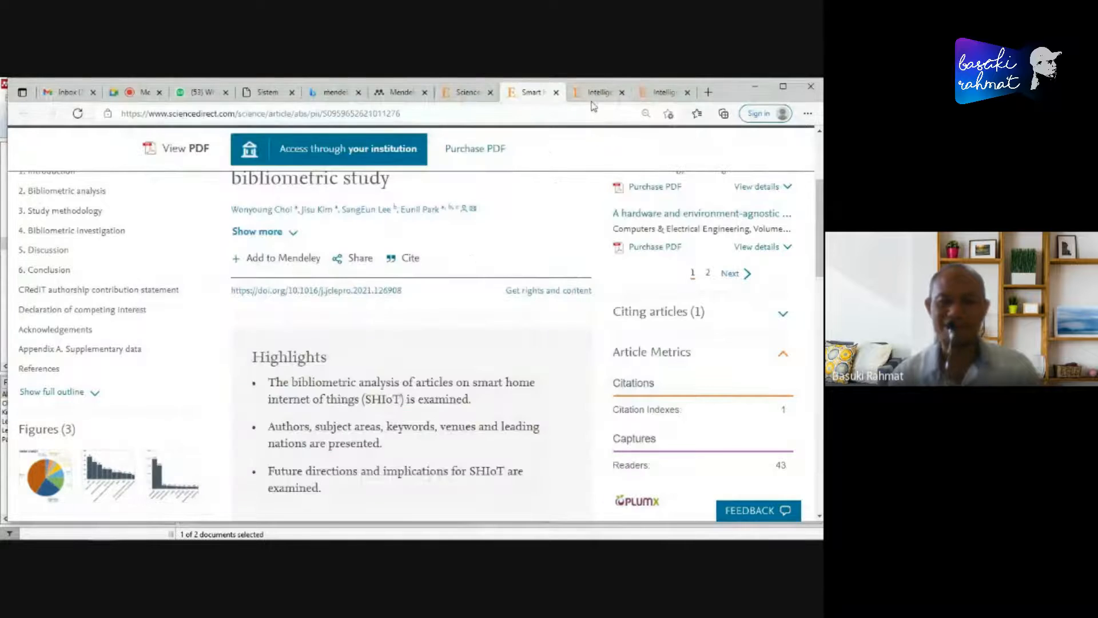
{"action": "left_click", "coordinate": [592, 98]}
{"action": "scroll", "coordinate": [552, 332], "scroll_direction": "down", "scroll_amount": 8}
{"action": "scroll", "coordinate": [552, 332], "scroll_direction": "up", "scroll_amount": 10}
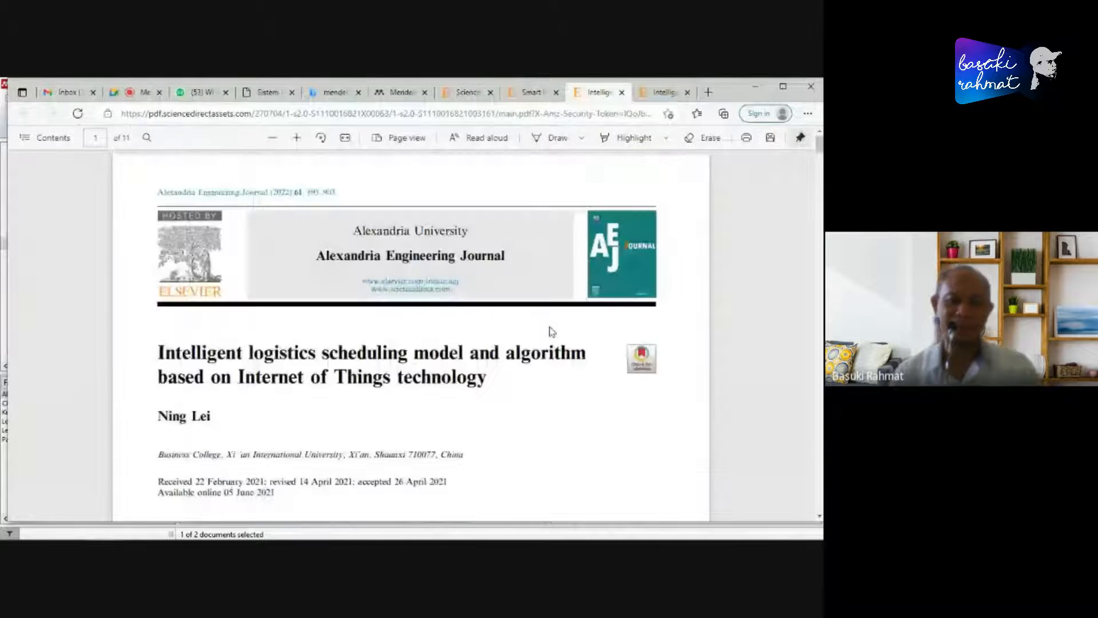
{"action": "key", "text": "alt+Tab"}
{"action": "key", "text": "Tab"}
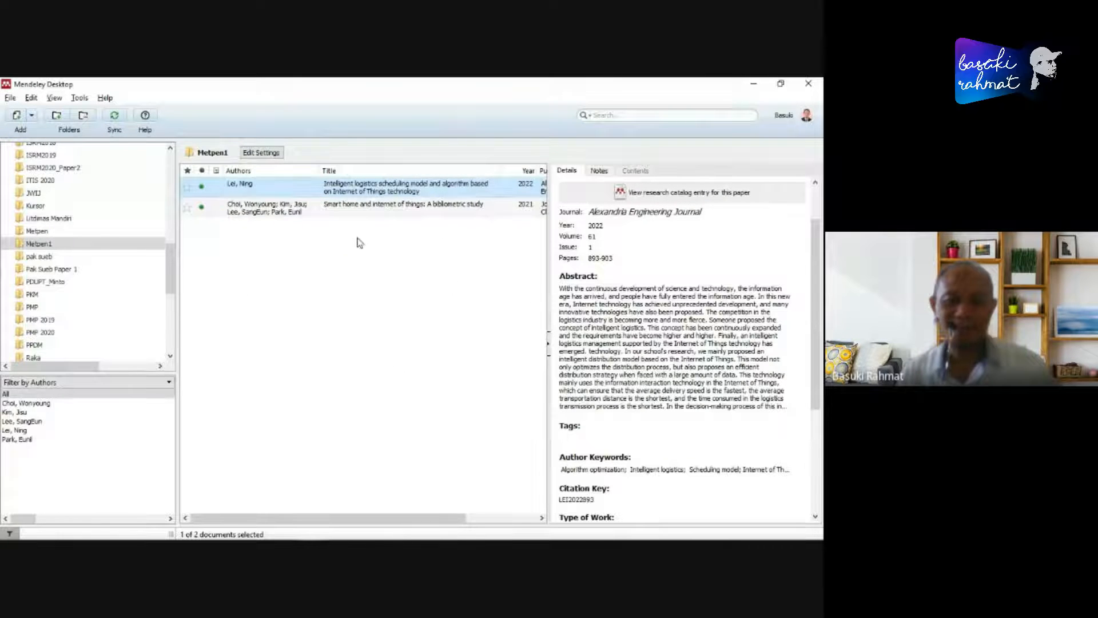
{"action": "left_click", "coordinate": [348, 211]}
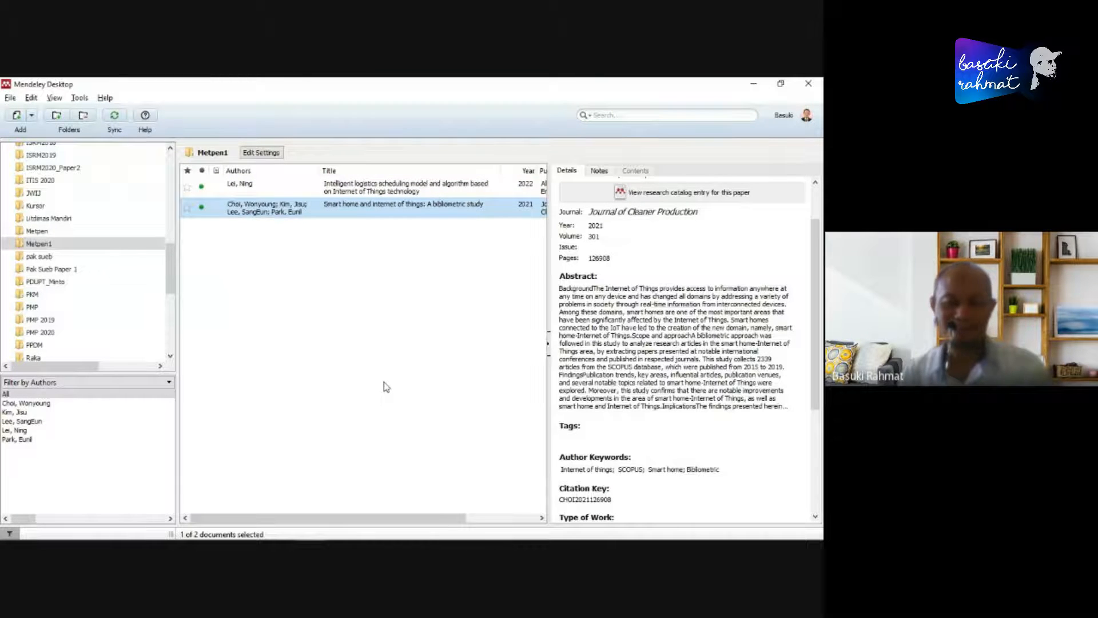
- Switch to the blank Document1 in Word and maximize its window
{"action": "key", "text": "alt+Tab"}
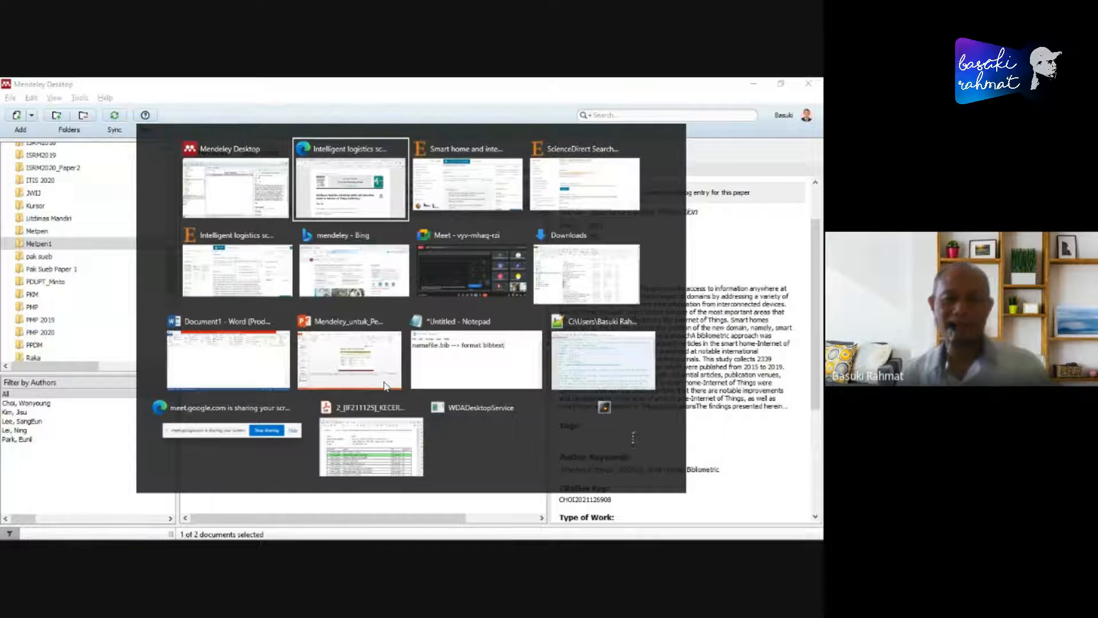
{"action": "key", "text": "alt+Tab"}
{"action": "key", "text": "alt+Tab"}
{"action": "key", "text": "alt+Tab"}
{"action": "key", "text": "alt+Tab"}
{"action": "key", "text": "alt+Tab"}
{"action": "key", "text": "alt+Tab"}
{"action": "key", "text": "alt+Tab"}
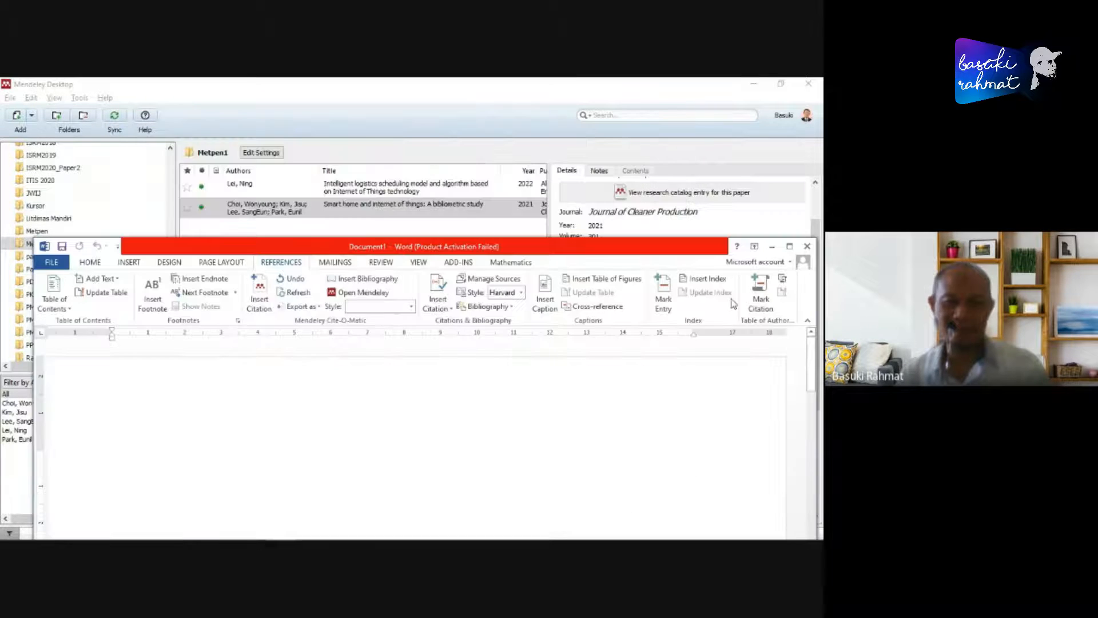
{"action": "left_click", "coordinate": [789, 246]}
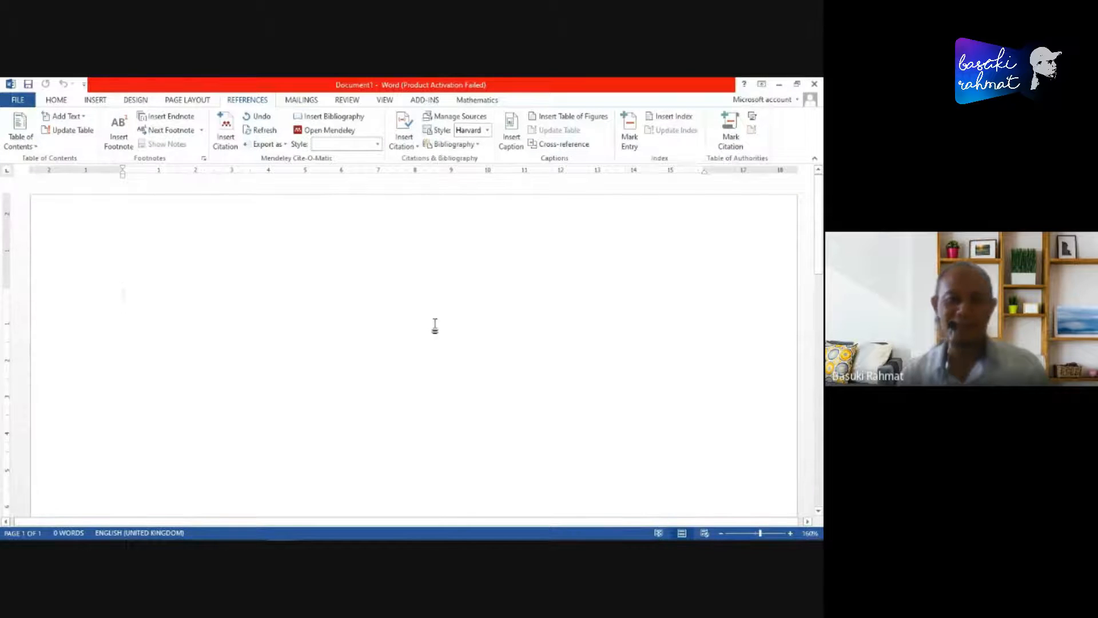
- Enter the filler text "askdmvksamvkafsmv; m" as the first line and start another line of filler characters below an empty paragraph
{"action": "type", "text": "askdmvksamvkafsmv; m"}
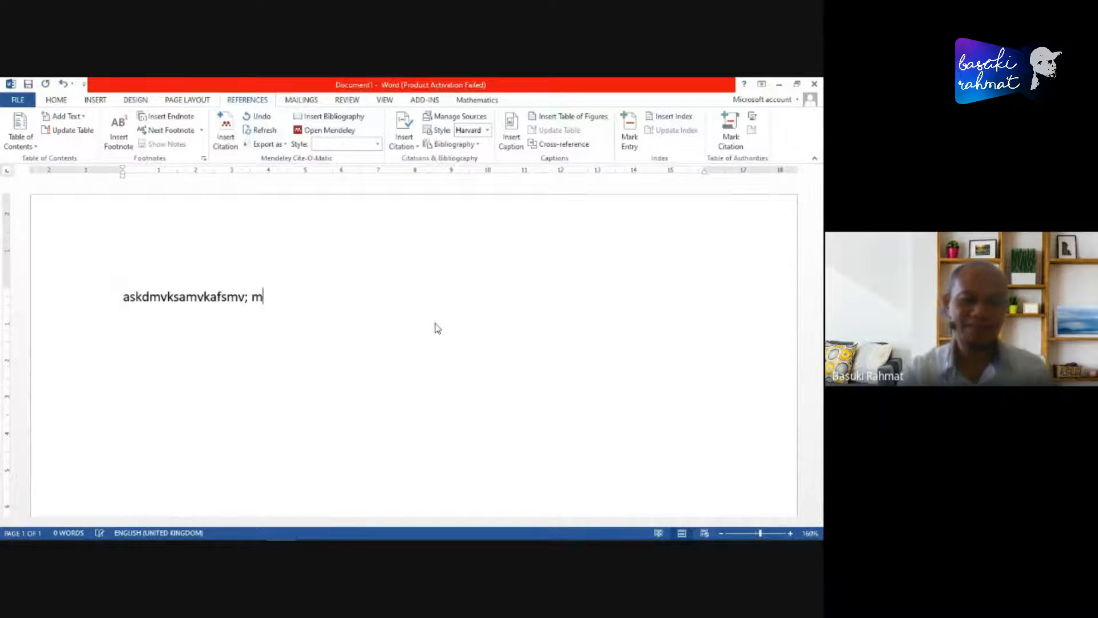
{"action": "key", "text": "Return"}
{"action": "key", "text": "Return"}
{"action": "type", "text": "af ';f '; '; a"}
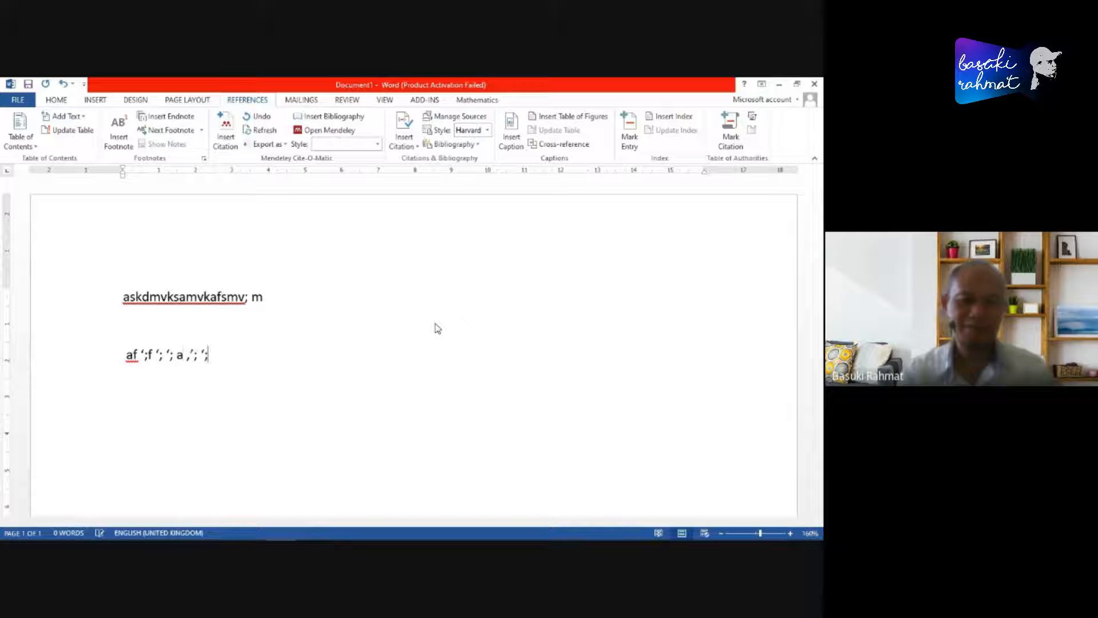
- Replace the second filler line with the sentence "Tuliskan apa saja"
{"action": "key", "text": "shift+Home"}
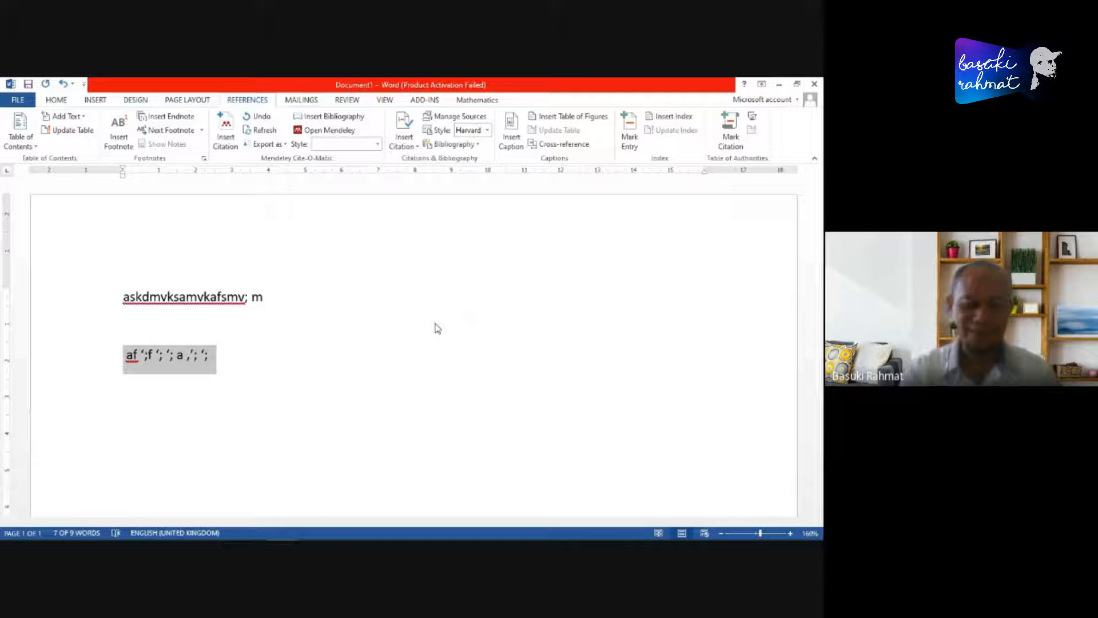
{"action": "type", "text": "tuliskan"}
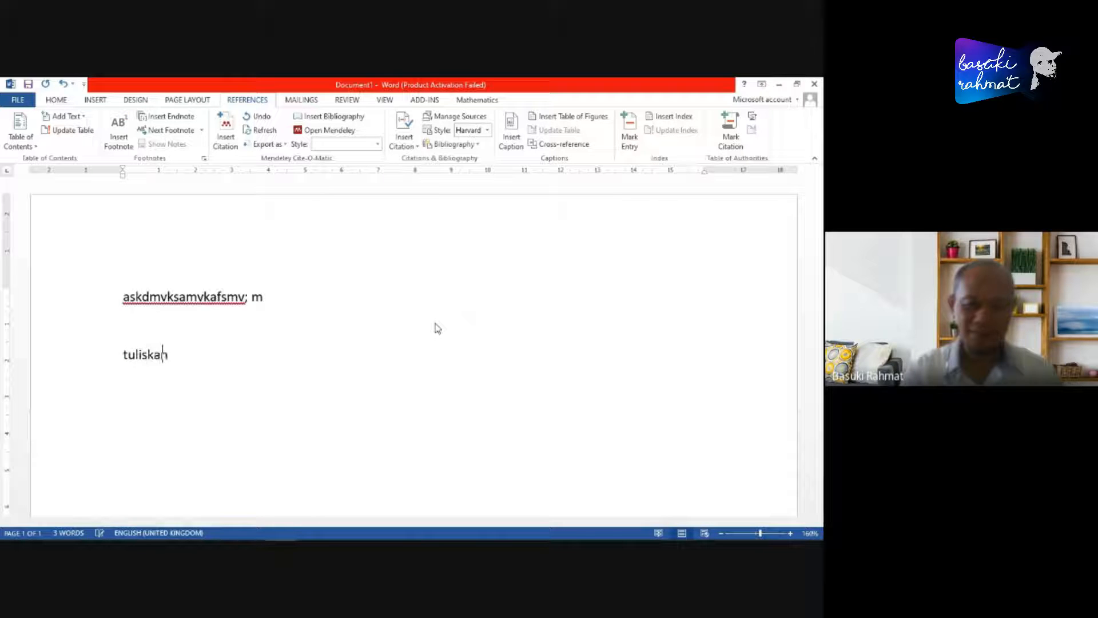
{"action": "type", "text": " a[a saja"}
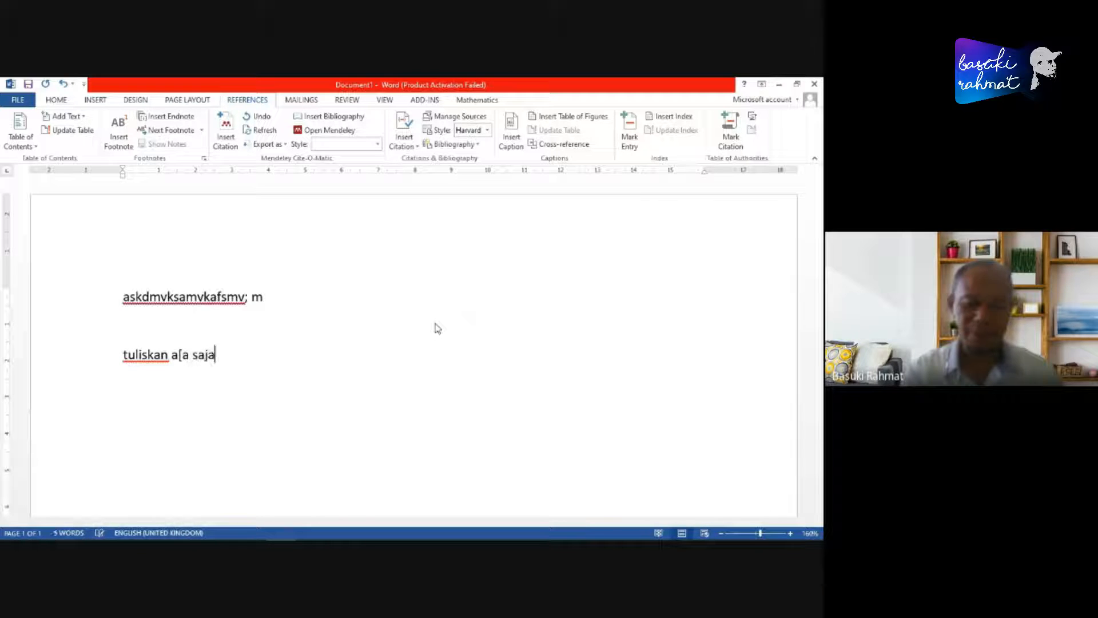
{"action": "key", "text": "Delete"}
{"action": "type", "text": "T"}
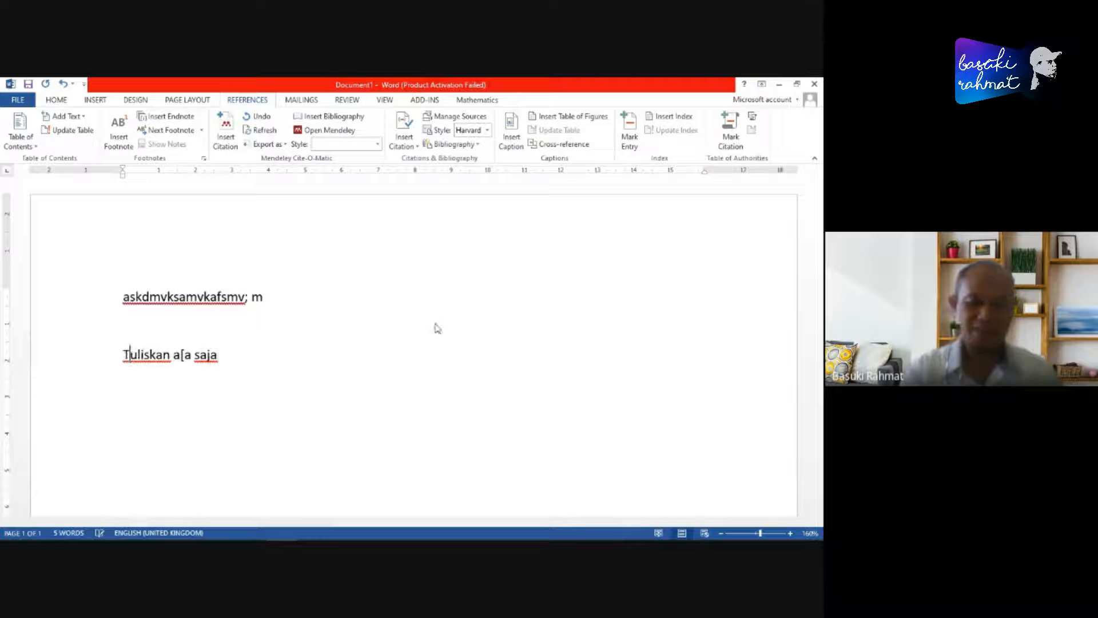
{"action": "key", "text": "ctrl+Right"}
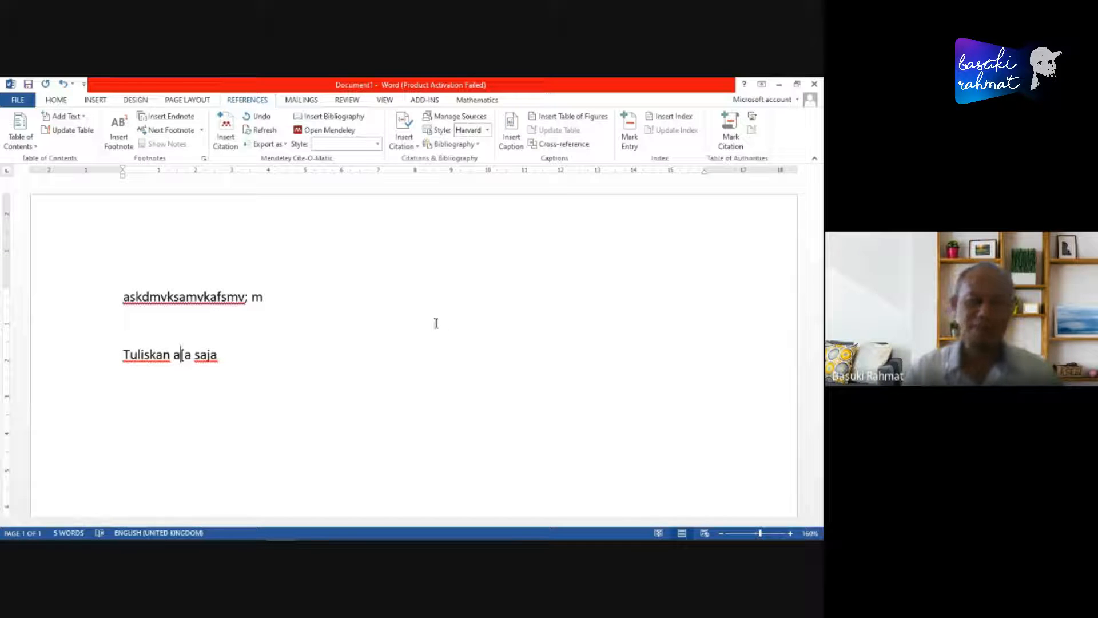
{"action": "key", "text": "BackSpace"}
{"action": "type", "text": "p"}
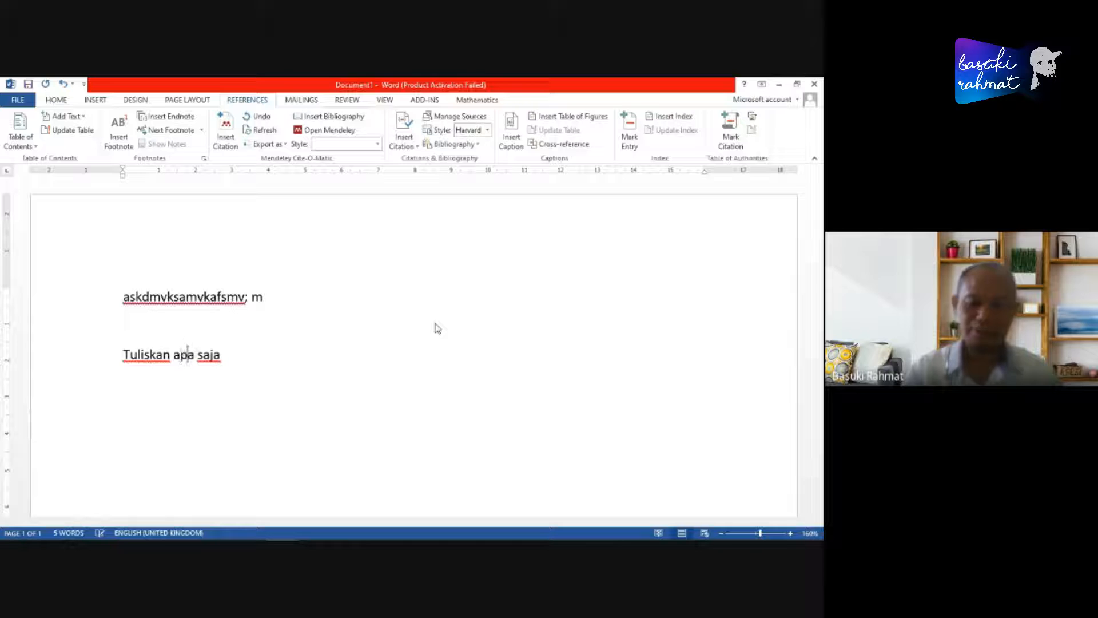
{"action": "key", "text": "End"}
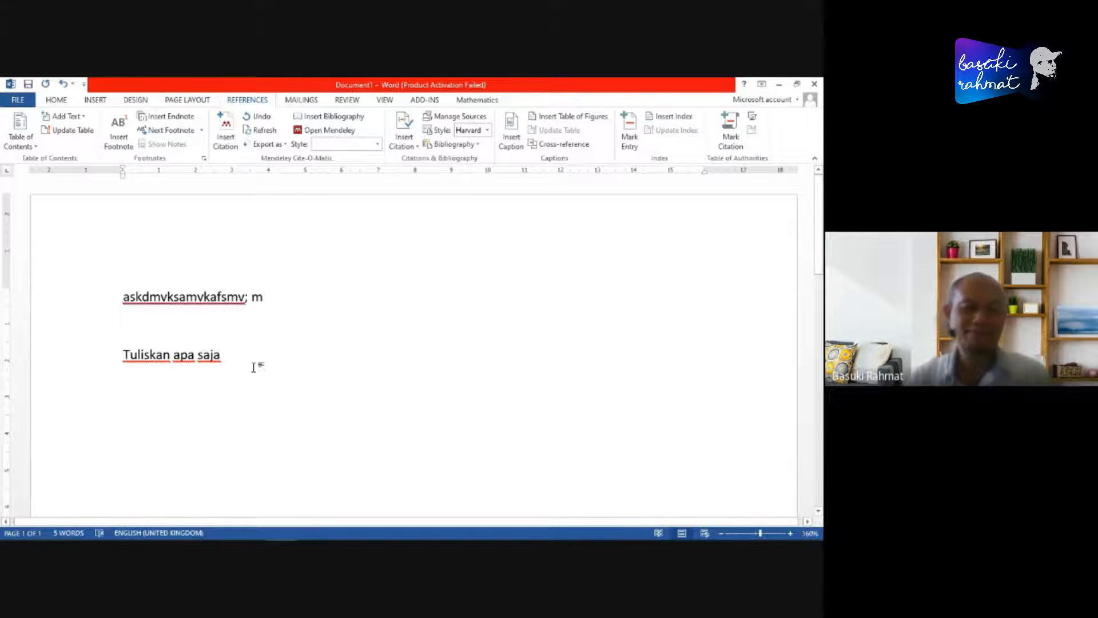
- Copy "Tuliskan apa saja" and paste it repeatedly after the original sentence to build up the body text
{"action": "left_click_drag", "start_coordinate": [131, 358], "coordinate": [196, 379]}
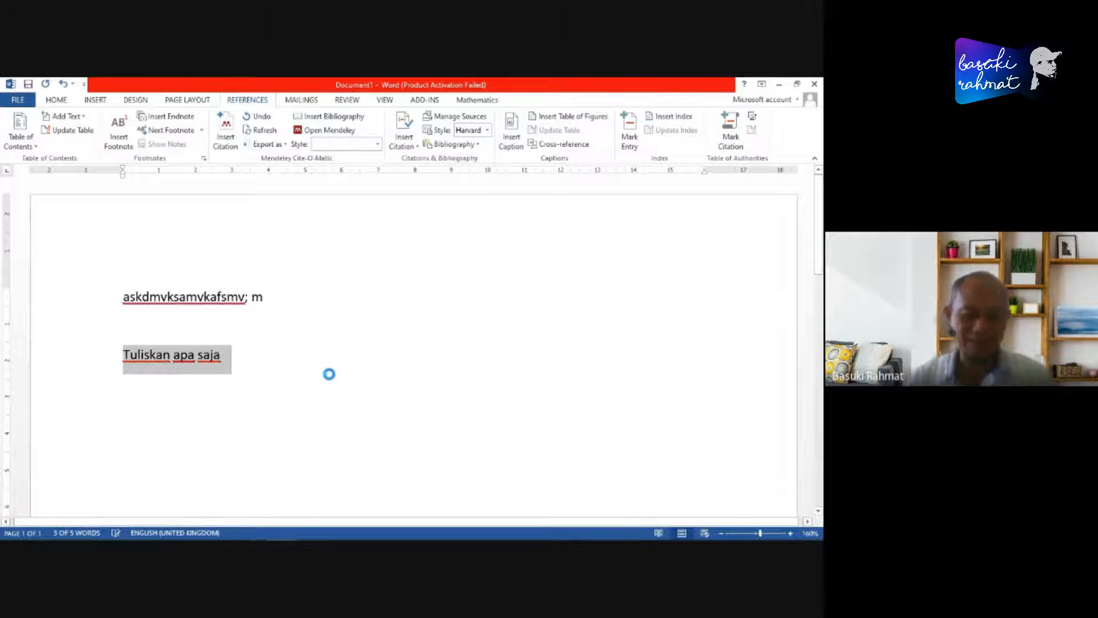
{"action": "left_click", "coordinate": [299, 352]}
{"action": "key", "text": "ctrl+v"}
{"action": "key", "text": "ctrl+v"}
{"action": "key", "text": "ctrl+v"}
{"action": "key", "text": "ctrl+v"}
{"action": "key", "text": "ctrl+v"}
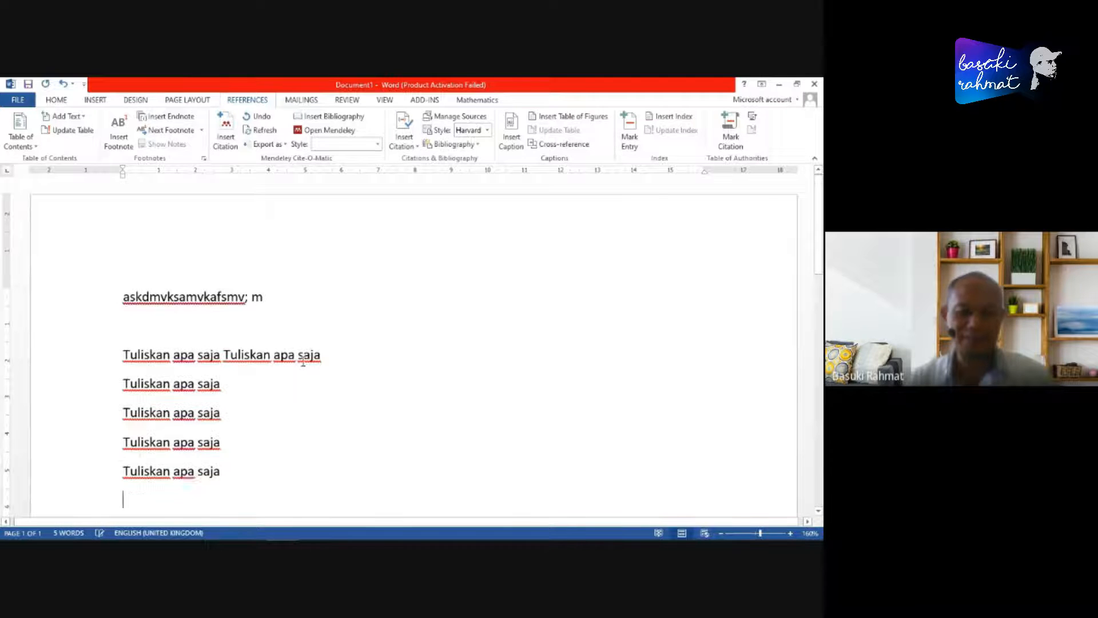
- Try to lengthen the first body line with another pasted copy of "Tuliskan apa saja" and select its last phrase
{"action": "left_click", "coordinate": [360, 359]}
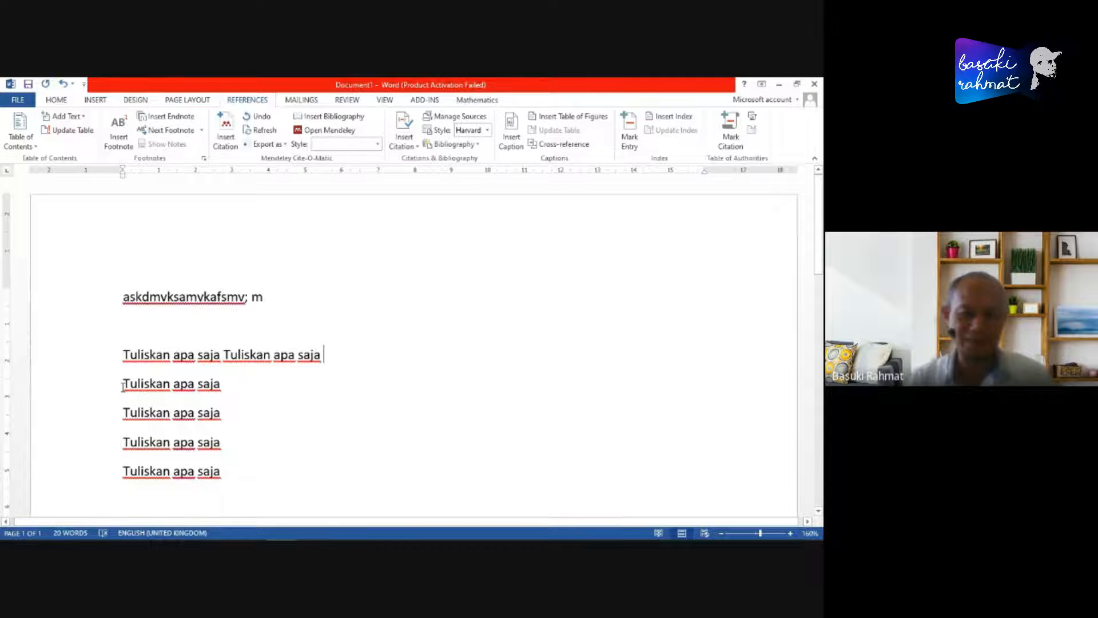
{"action": "triple_click", "coordinate": [234, 381]}
{"action": "key", "text": "ctrl+c"}
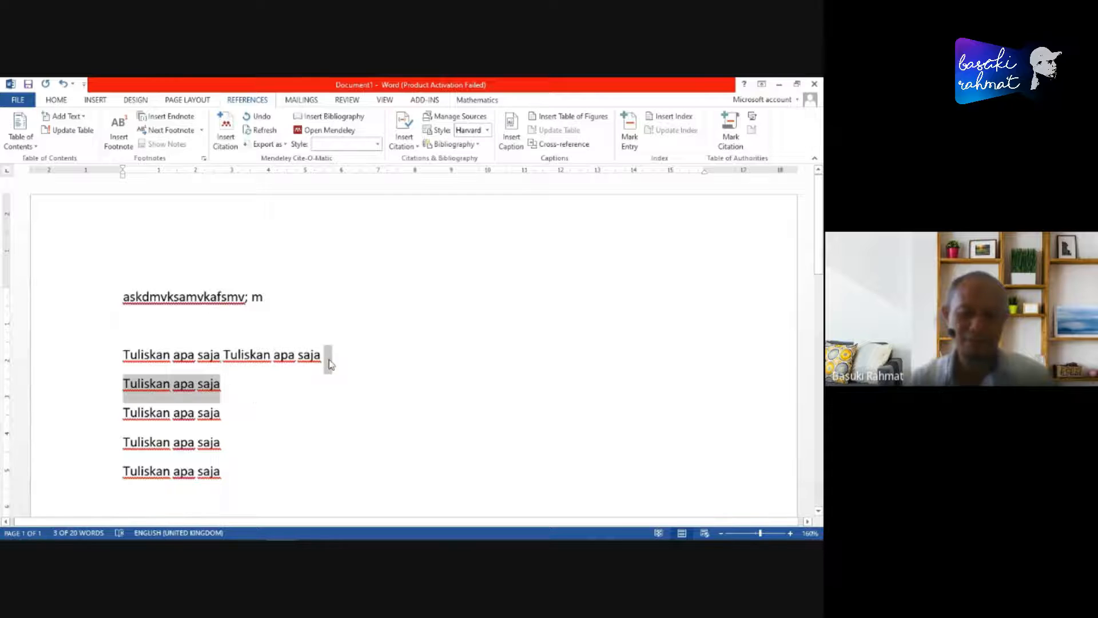
{"action": "left_click", "coordinate": [361, 360]}
{"action": "key", "text": "ctrl+v"}
{"action": "left_click", "coordinate": [358, 355]}
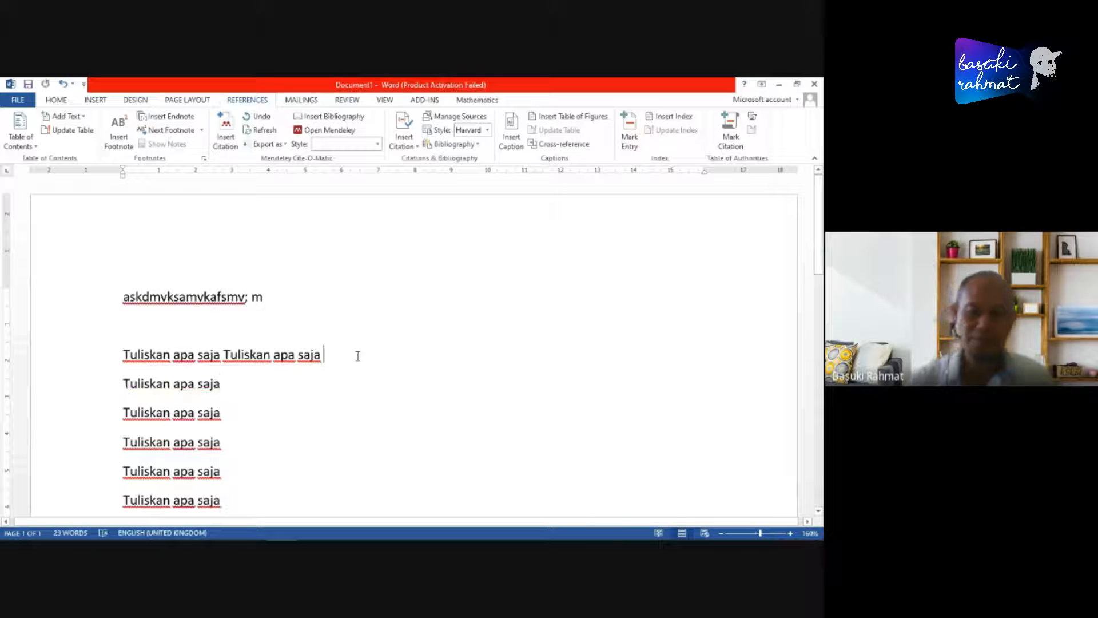
{"action": "key", "text": "shift+Left"}
{"action": "key", "text": "shift+Left"}
{"action": "key", "text": "shift+Left"}
{"action": "key", "text": "shift+Left"}
{"action": "key", "text": "shift+Left"}
{"action": "key", "text": "shift+Left"}
{"action": "key", "text": "shift+Left"}
{"action": "key", "text": "shift+Left"}
{"action": "key", "text": "shift+Left"}
{"action": "key", "text": "shift+Left"}
{"action": "key", "text": "shift+Left"}
{"action": "key", "text": "shift+Left"}
{"action": "key", "text": "shift+Left"}
{"action": "key", "text": "shift+Left"}
{"action": "key", "text": "shift+Left"}
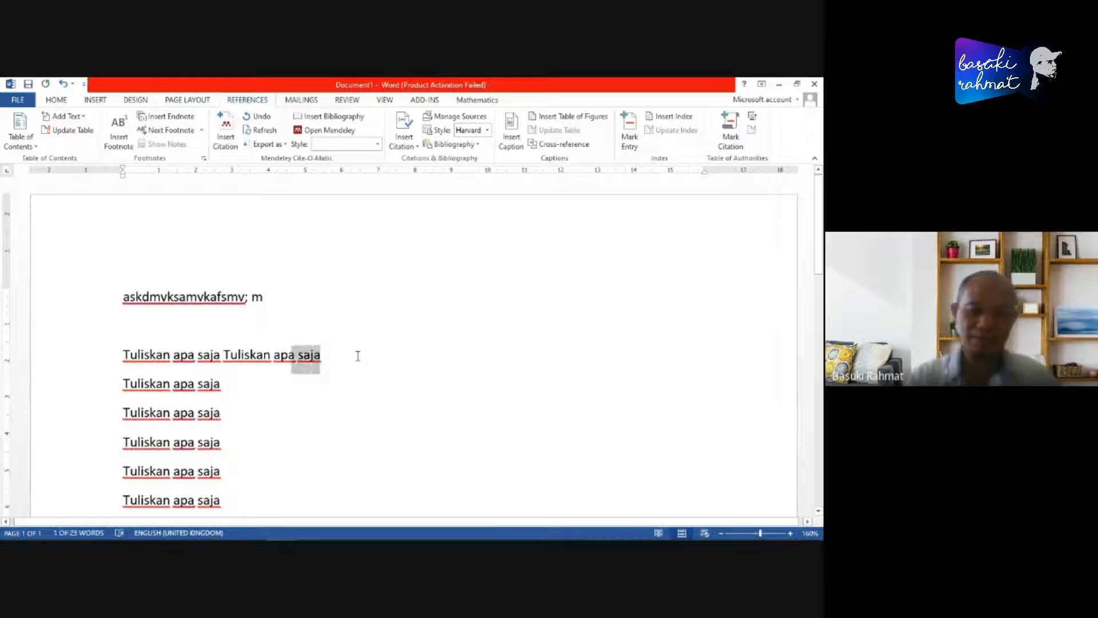
{"action": "key", "text": "shift+Left"}
{"action": "key", "text": "shift+Left"}
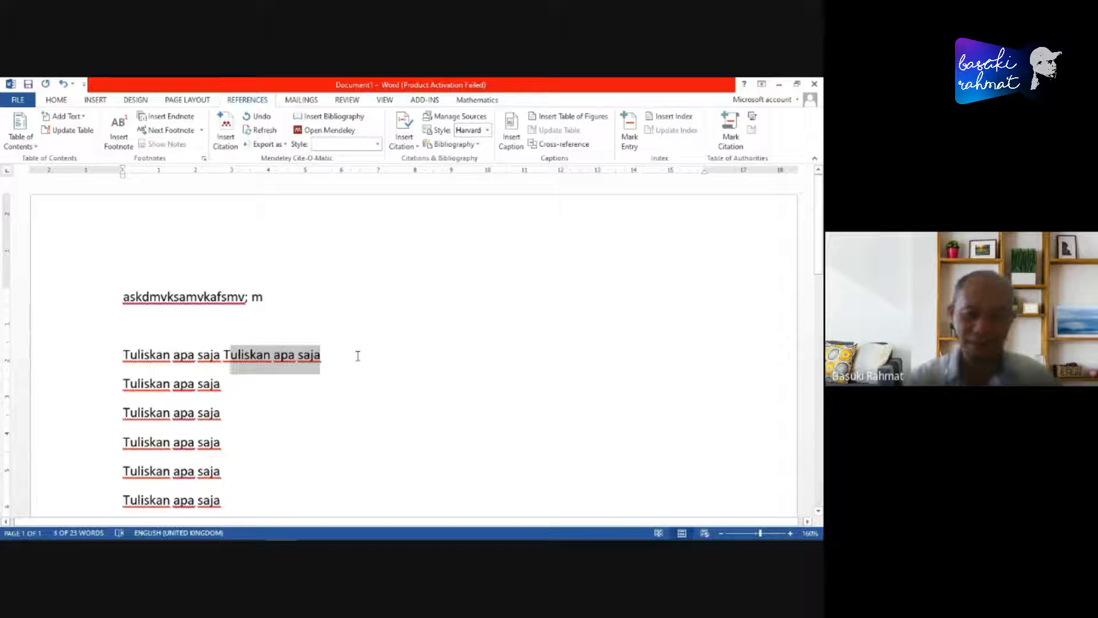
- Append "tuliskan apa saja" to the end of the first body line and paste three more copies after it
{"action": "left_click", "coordinate": [358, 356]}
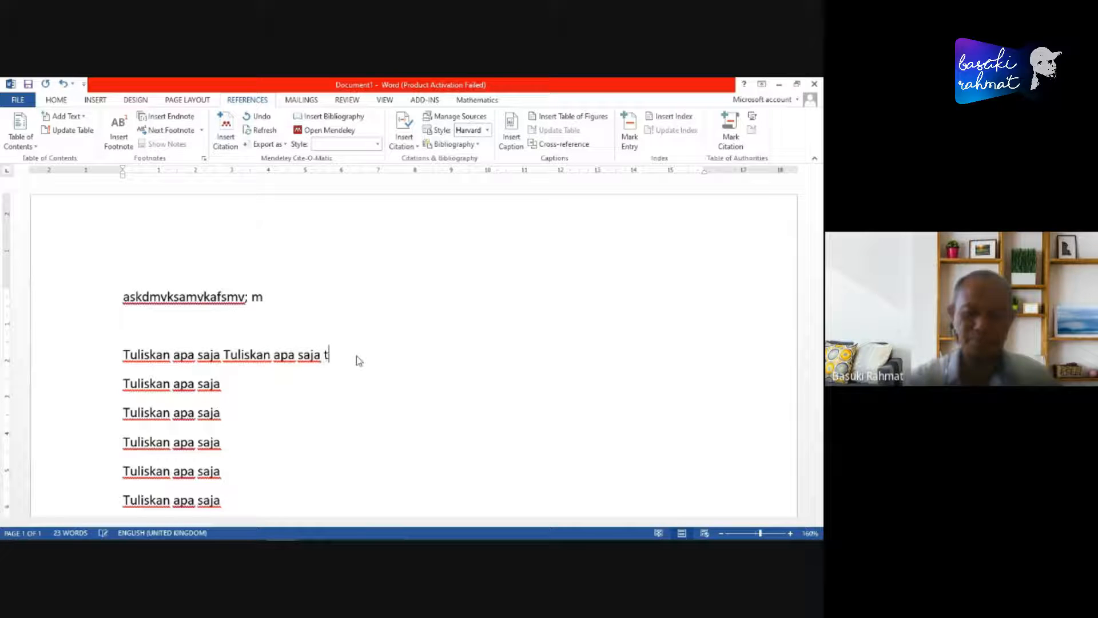
{"action": "type", "text": "tuliskan apa saja"}
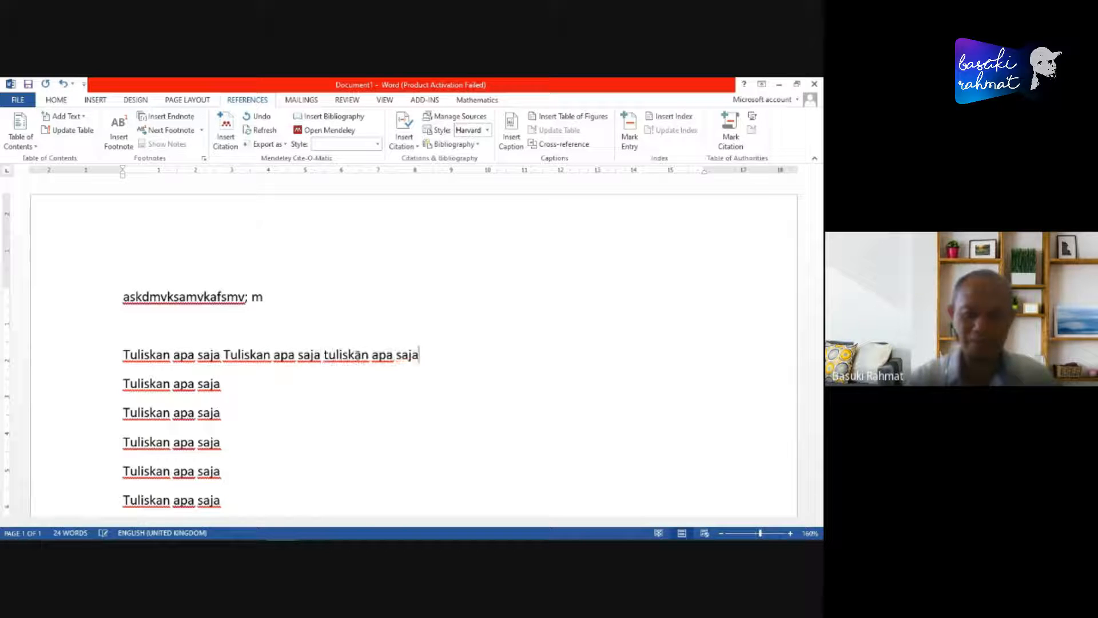
{"action": "key", "text": "shift+Left"}
{"action": "key", "text": "shift+Left"}
{"action": "key", "text": "shift+Left"}
{"action": "key", "text": "shift+Left"}
{"action": "key", "text": "shift+Left"}
{"action": "key", "text": "shift+Left"}
{"action": "key", "text": "shift+Left"}
{"action": "key", "text": "shift+Left"}
{"action": "key", "text": "shift+Left"}
{"action": "key", "text": "shift+Left"}
{"action": "key", "text": "shift+Left"}
{"action": "key", "text": "shift+Left"}
{"action": "key", "text": "shift+Left"}
{"action": "key", "text": "shift+Left"}
{"action": "key", "text": "shift+Left"}
{"action": "key", "text": "shift+Left"}
{"action": "key", "text": "shift+Left"}
{"action": "key", "text": "shift+Left"}
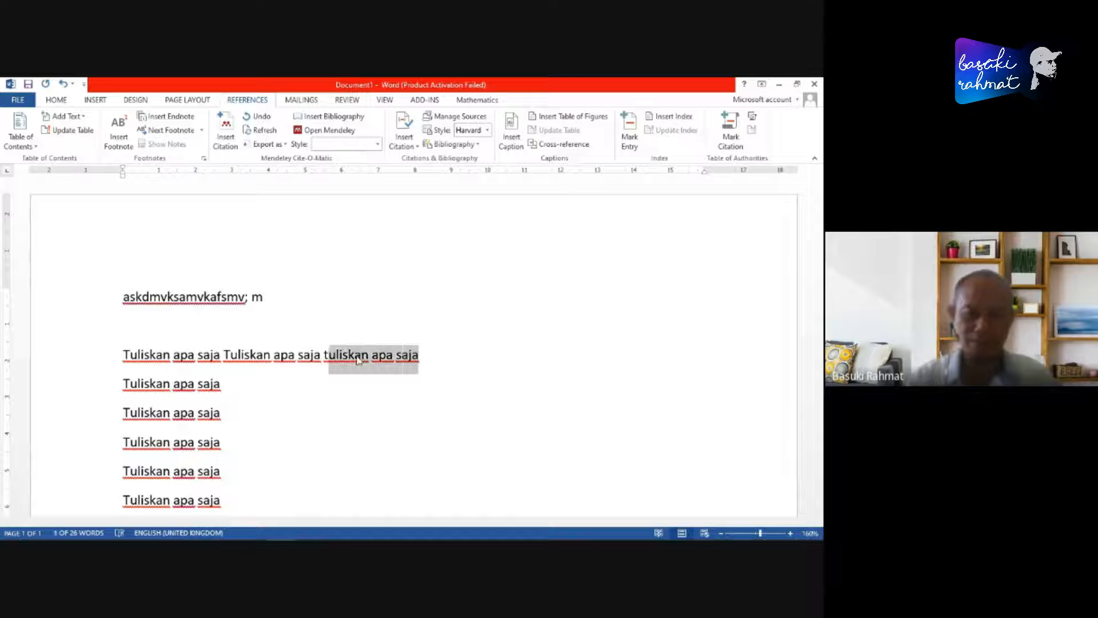
{"action": "key", "text": "ctrl+c"}
{"action": "key", "text": "End"}
{"action": "key", "text": "ctrl+v"}
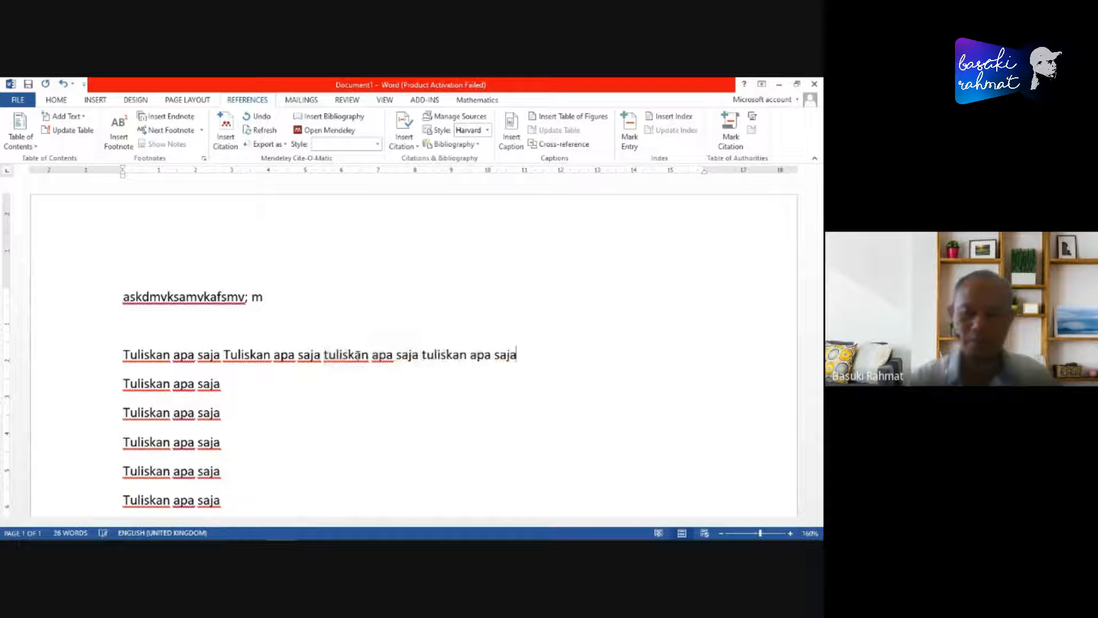
{"action": "key", "text": "Right"}
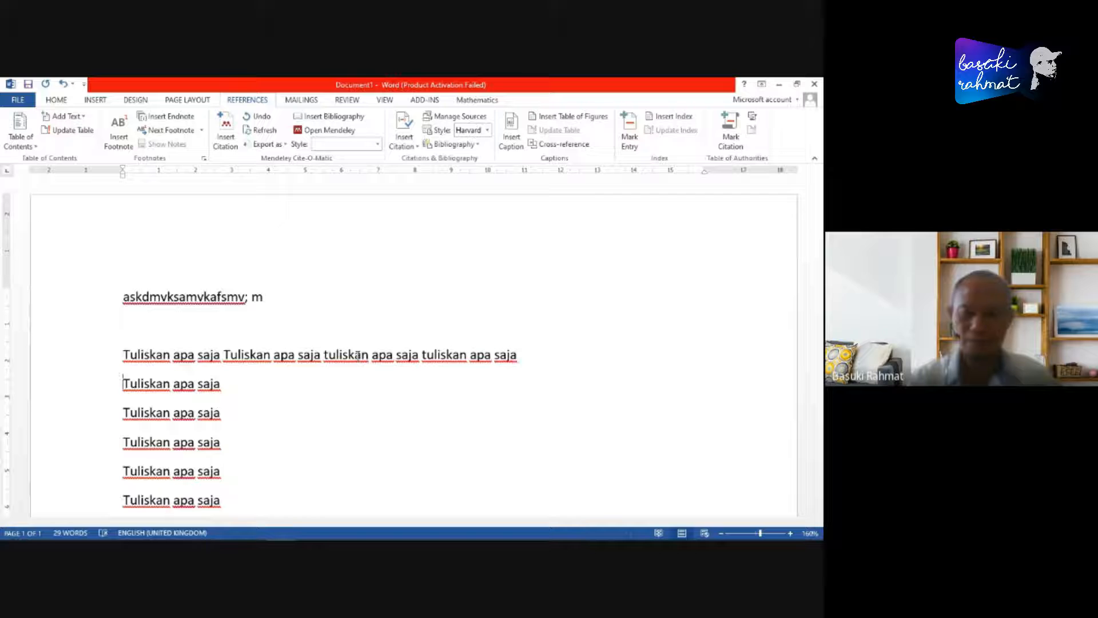
{"action": "key", "text": "ctrl+v"}
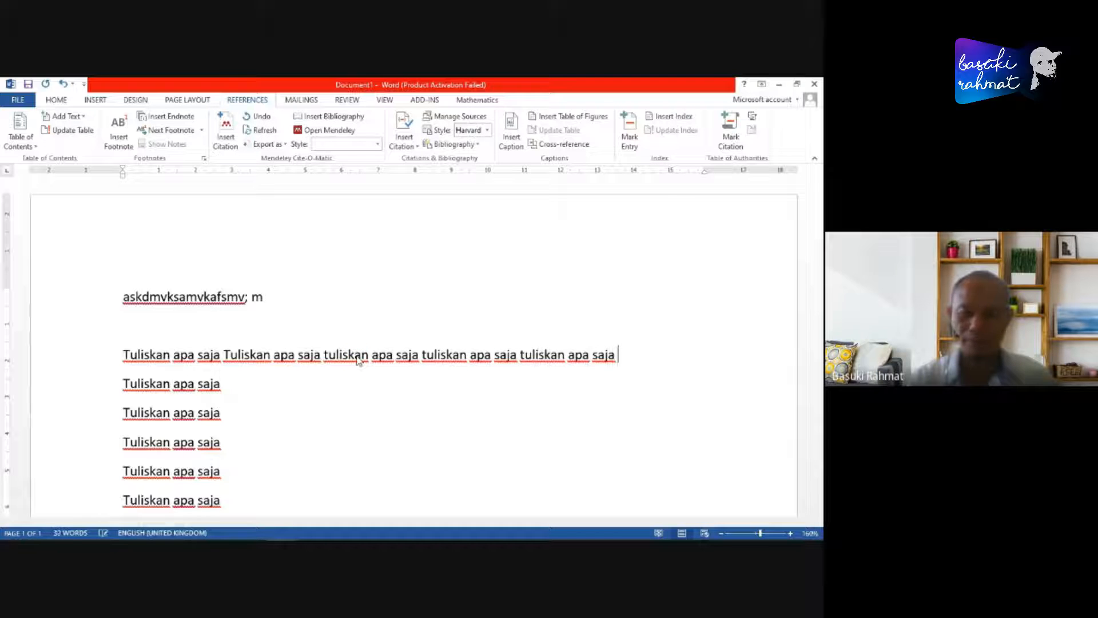
{"action": "key", "text": "ctrl+v"}
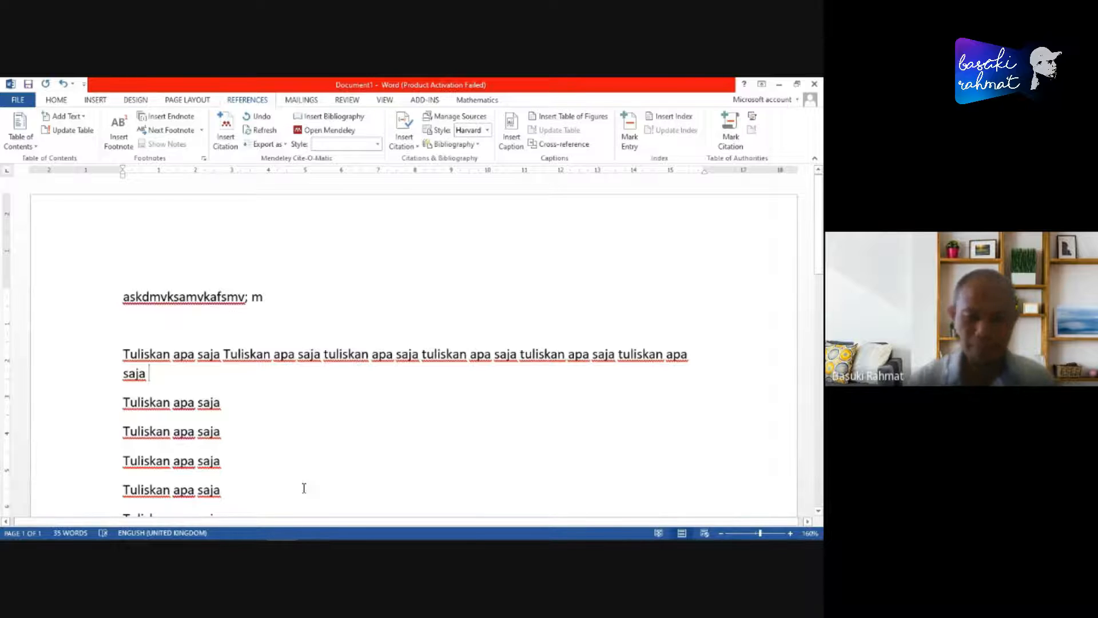
- Delete the surplus repeated lines, join the remaining one to the body paragraph and make its initial letter lowercase
{"action": "left_click", "coordinate": [279, 502], "text": "shift"}
{"action": "key", "text": "Delete"}
{"action": "key", "text": "Delete"}
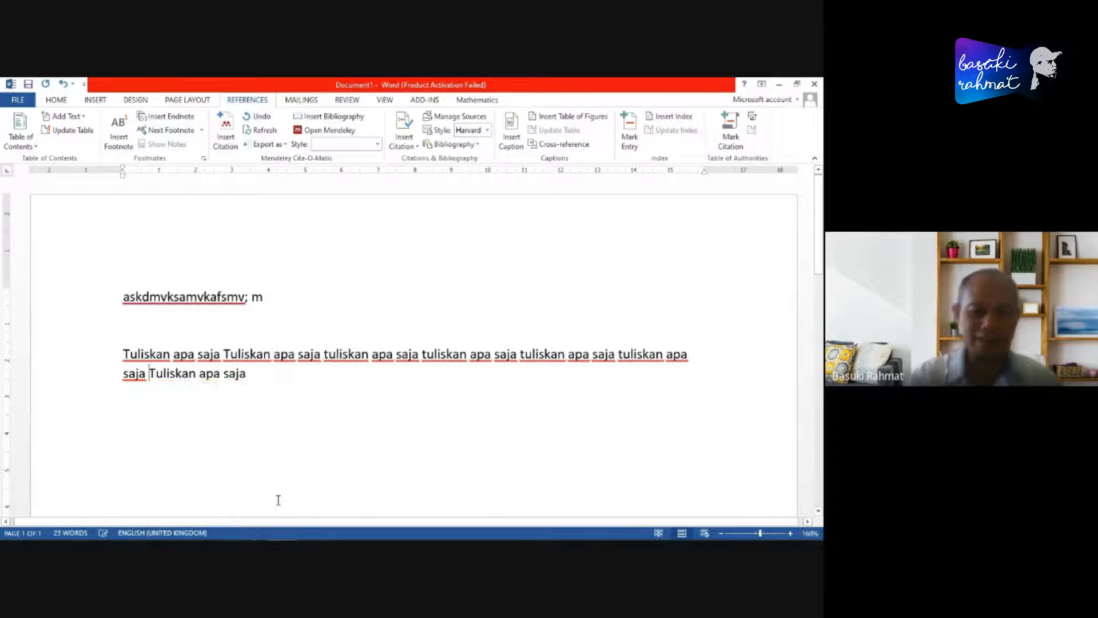
{"action": "key", "text": "Delete"}
{"action": "type", "text": "t"}
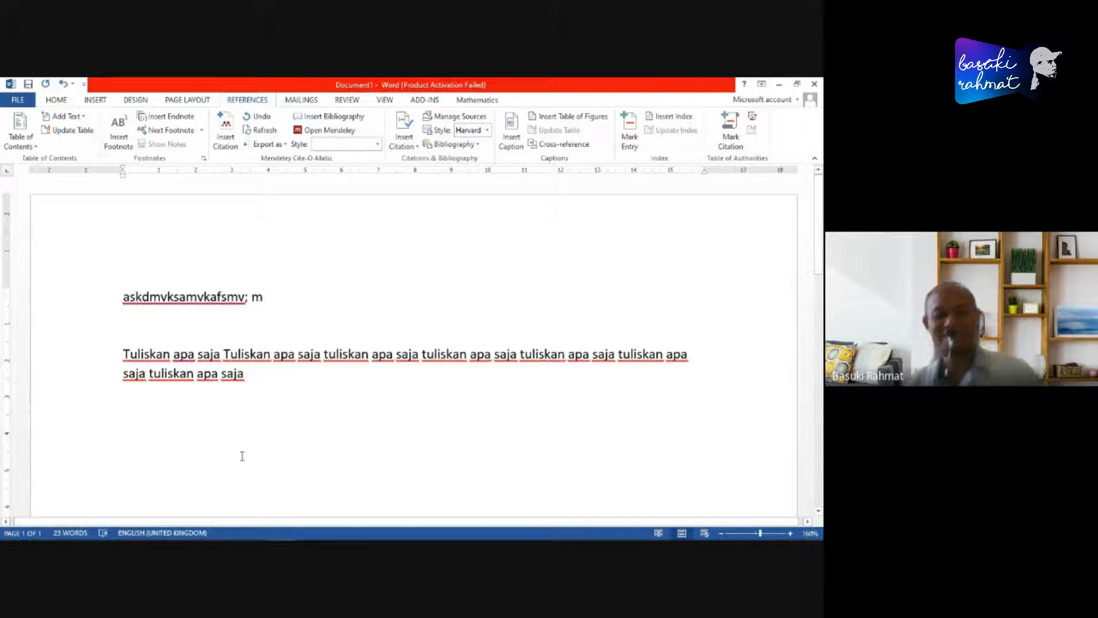
- Replace the filler text in the first line with the title "Judul Artikel"
{"action": "left_click", "coordinate": [107, 302]}
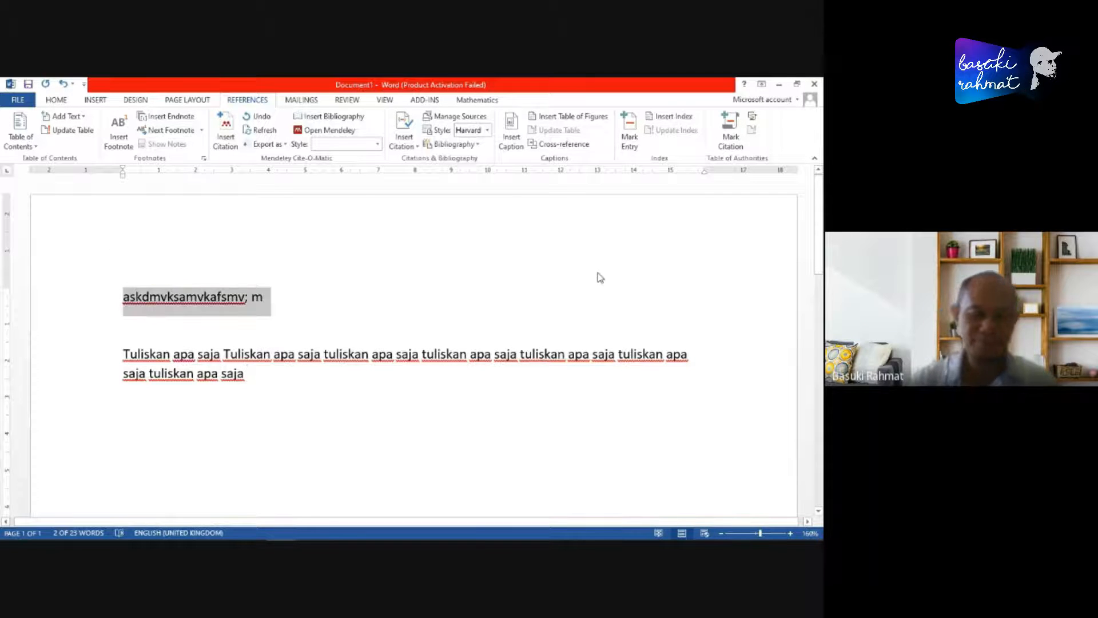
{"action": "type", "text": "Judul A"}
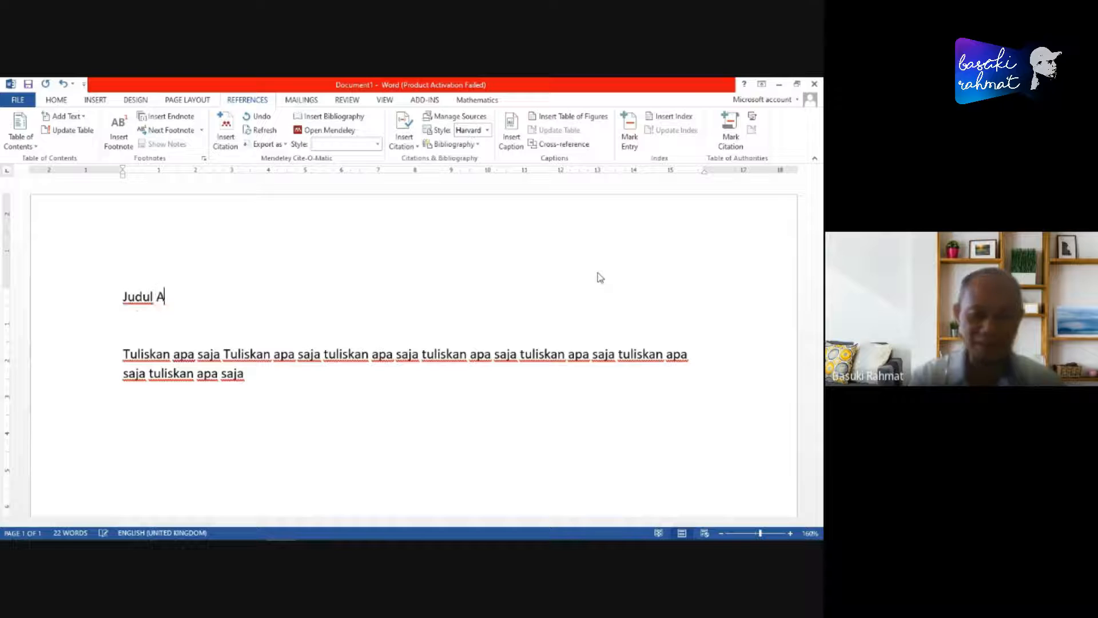
{"action": "type", "text": "rtike"}
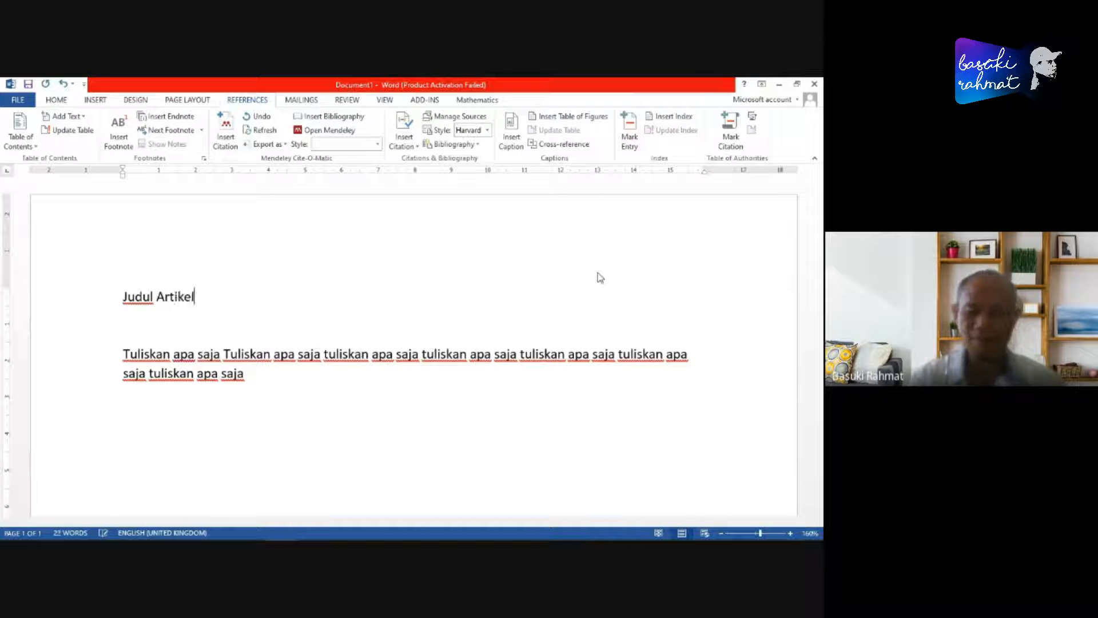
{"action": "type", "text": "l"}
- Make the title "Judul Artikel" bold and enlarge its font, leaving the cursor at the end of the body paragraph
{"action": "key", "text": "shift+Home"}
{"action": "key", "text": "ctrl+b"}
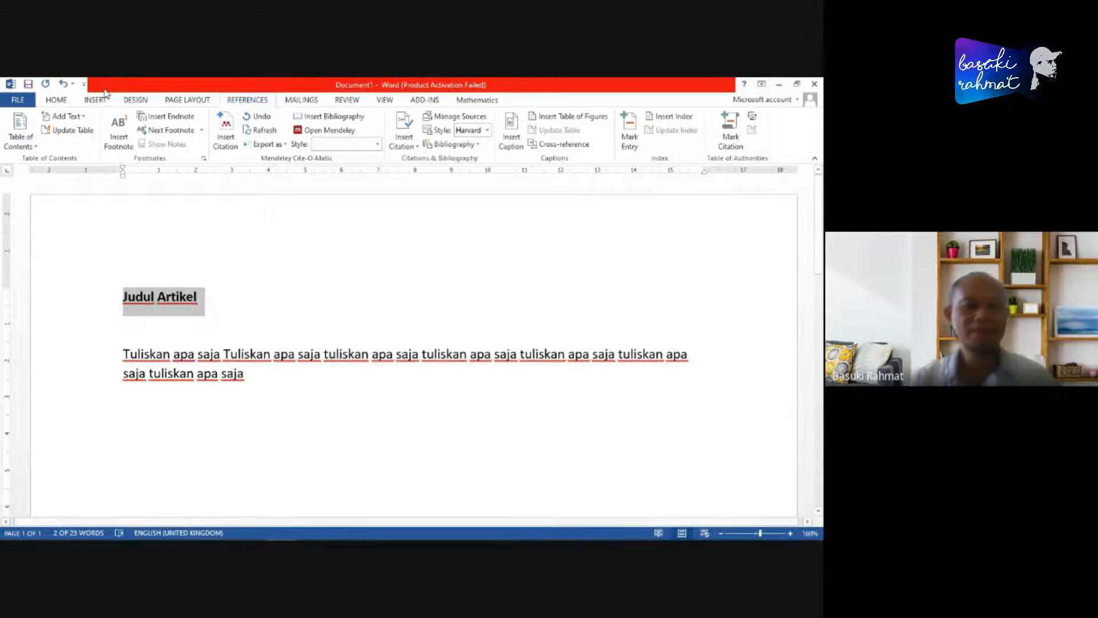
{"action": "left_click", "coordinate": [56, 99]}
{"action": "left_click", "coordinate": [187, 121]}
{"action": "left_click", "coordinate": [187, 121]}
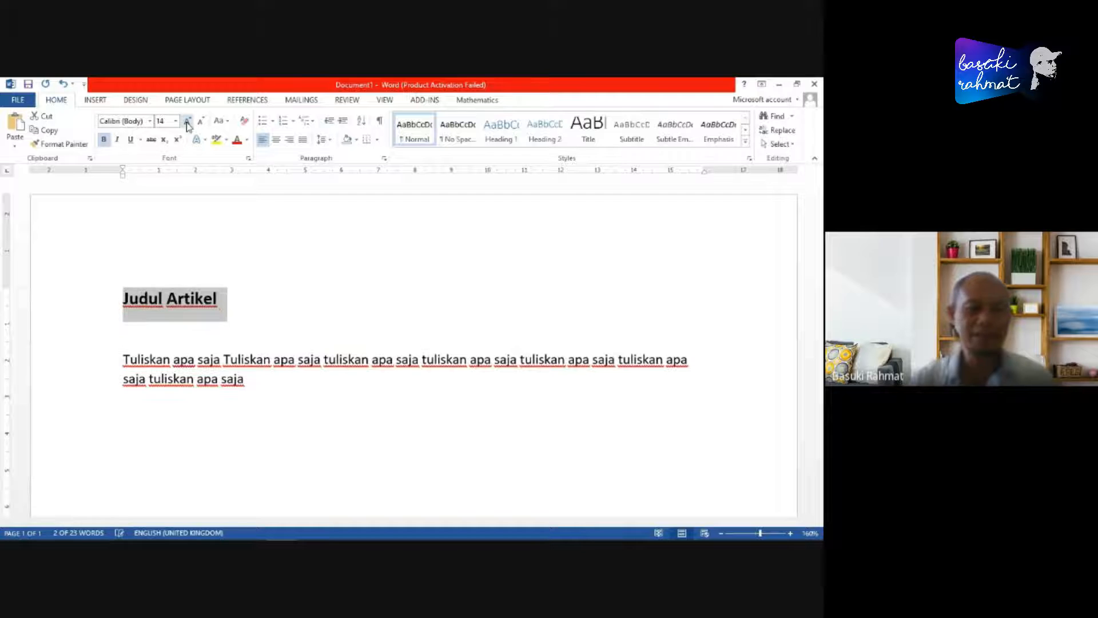
{"action": "left_click", "coordinate": [187, 120]}
{"action": "left_click", "coordinate": [187, 121]}
{"action": "left_click", "coordinate": [272, 395]}
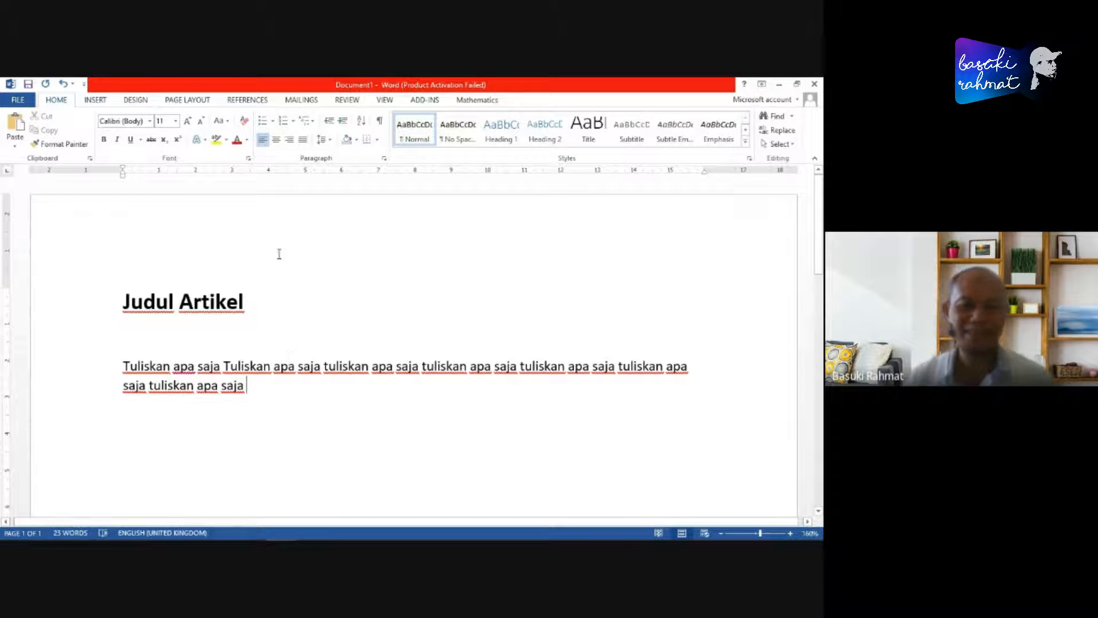
- Choose Cite Them Right 10th edition - Harvard as the citation style among Mendeley Desktop's installed styles
{"action": "left_click", "coordinate": [249, 101]}
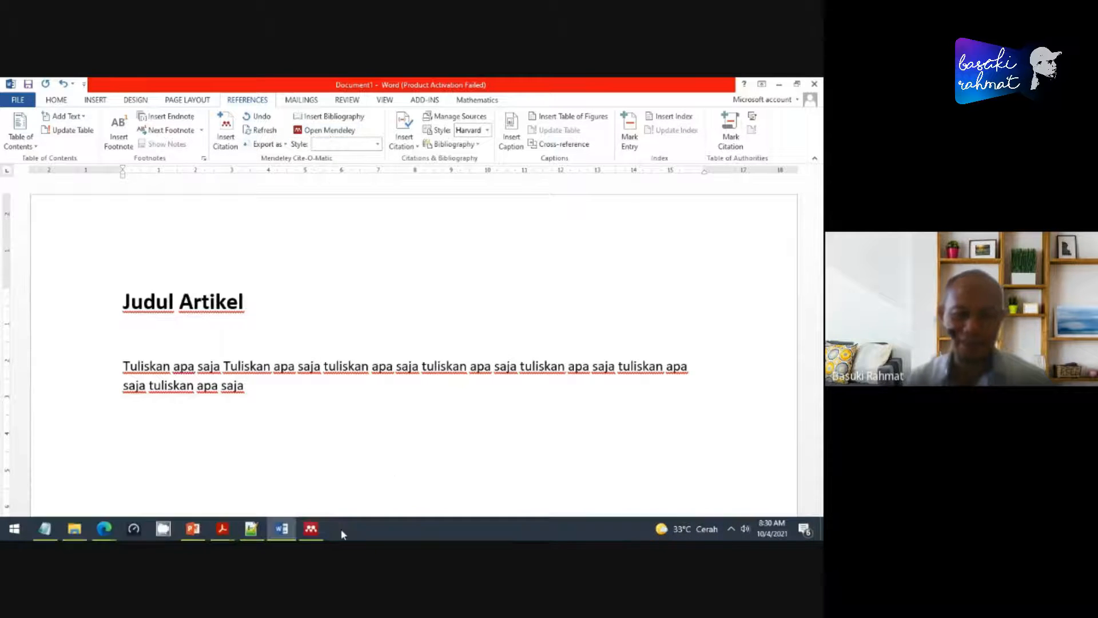
{"action": "left_click", "coordinate": [310, 529]}
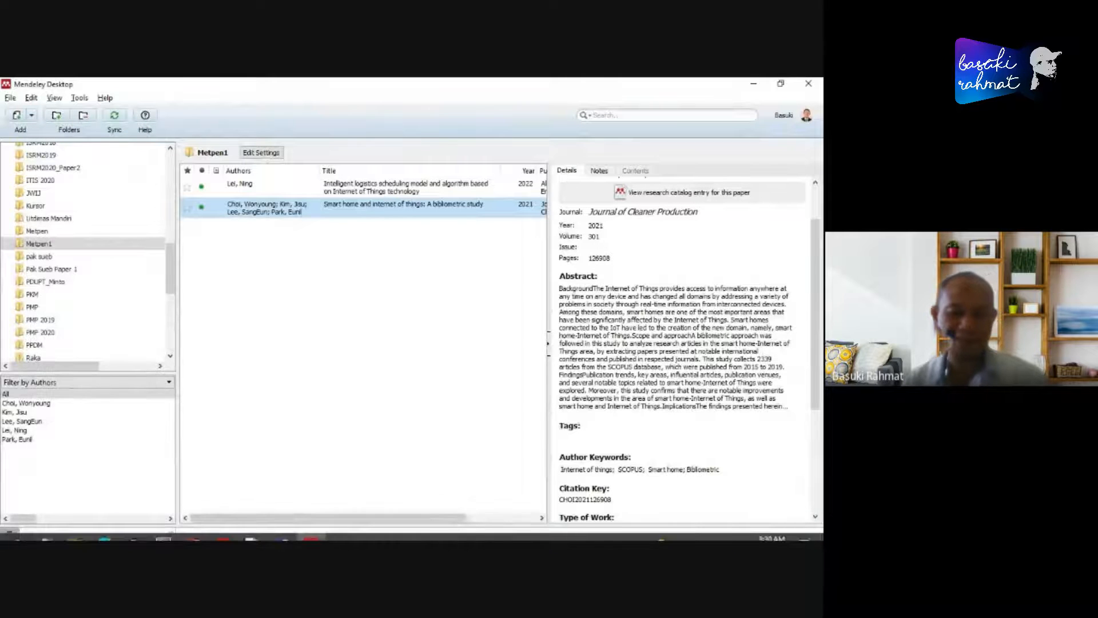
{"action": "key", "text": "alt+Tab"}
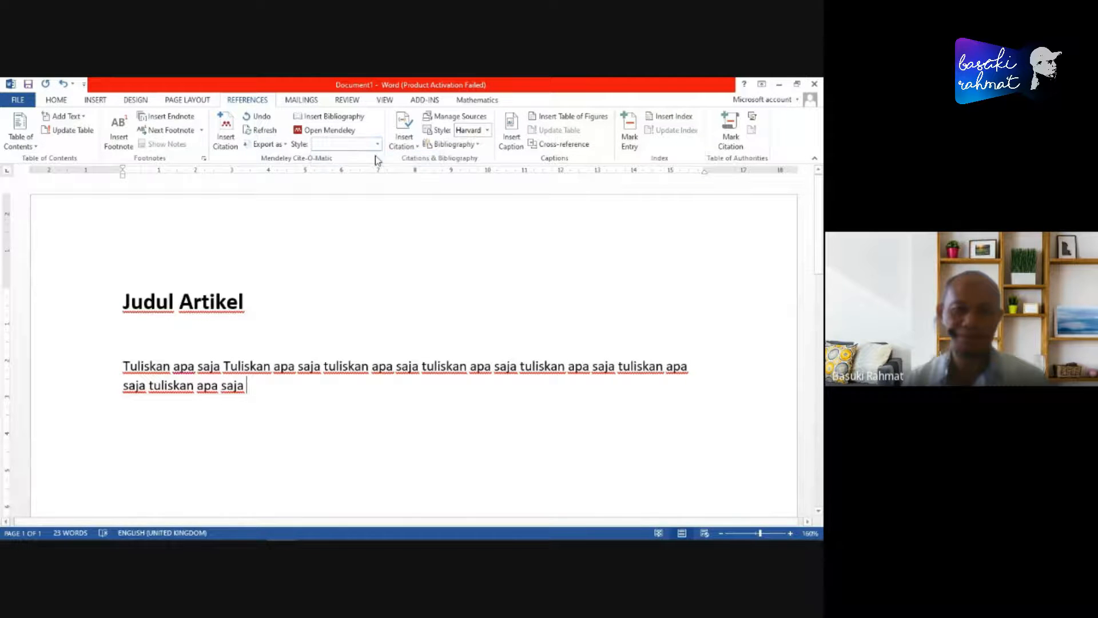
{"action": "key", "text": "alt+Tab"}
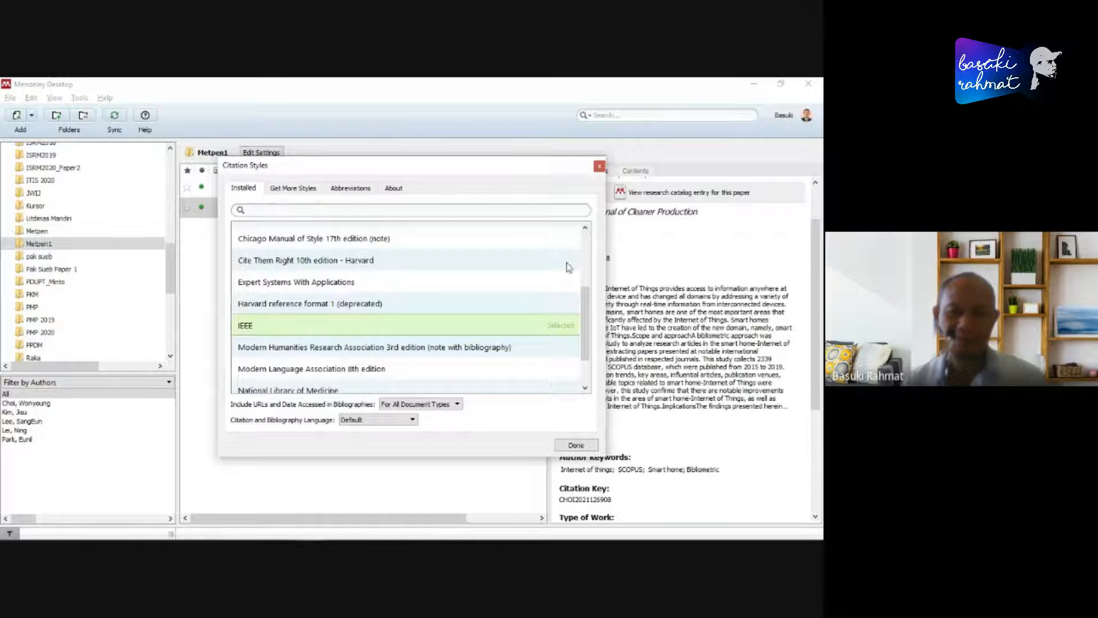
{"action": "left_click_drag", "start_coordinate": [411, 167], "coordinate": [418, 104]}
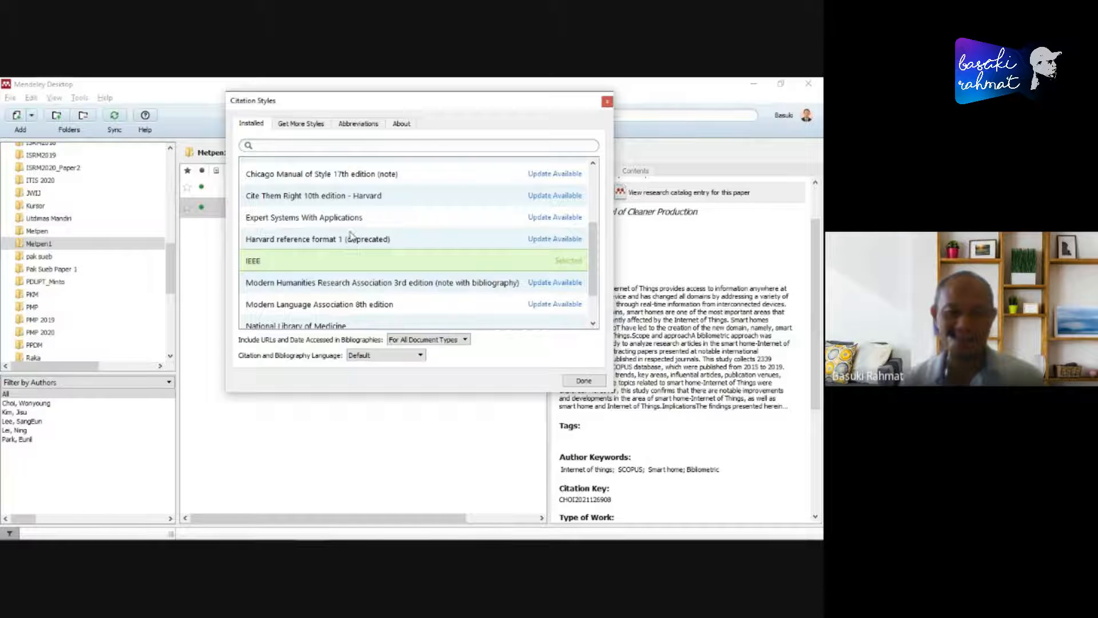
{"action": "left_click", "coordinate": [355, 197]}
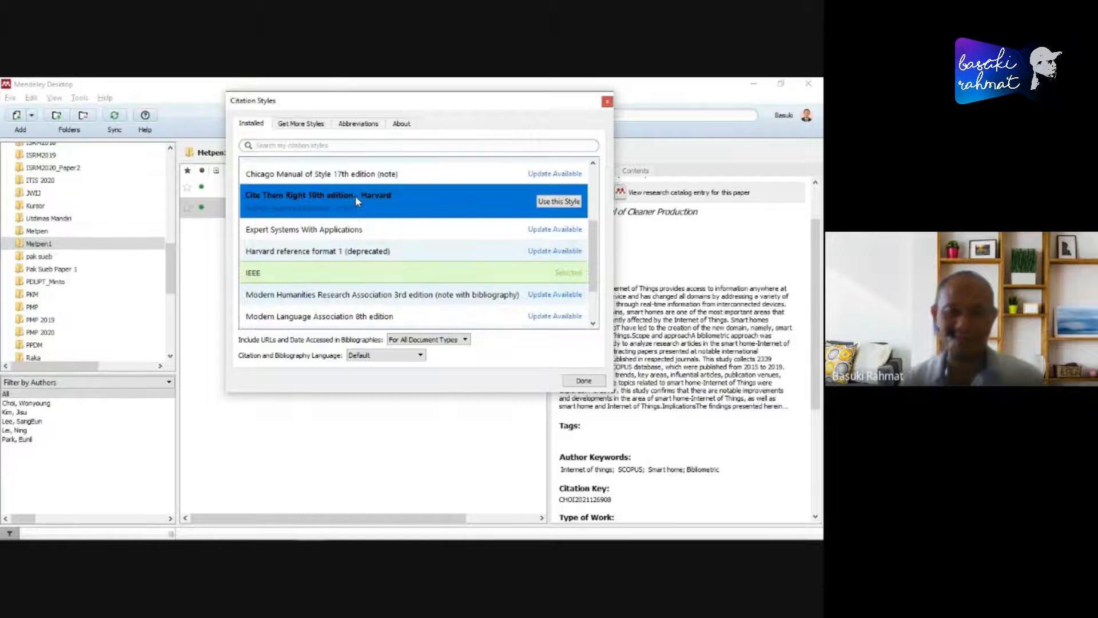
{"action": "left_click", "coordinate": [566, 203]}
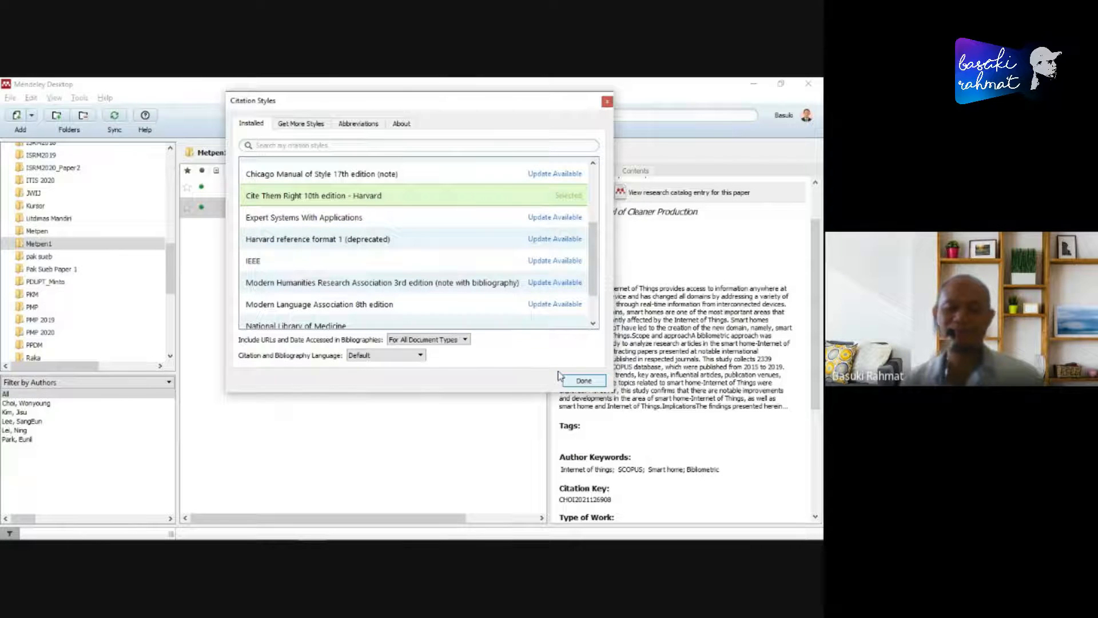
{"action": "left_click", "coordinate": [583, 382]}
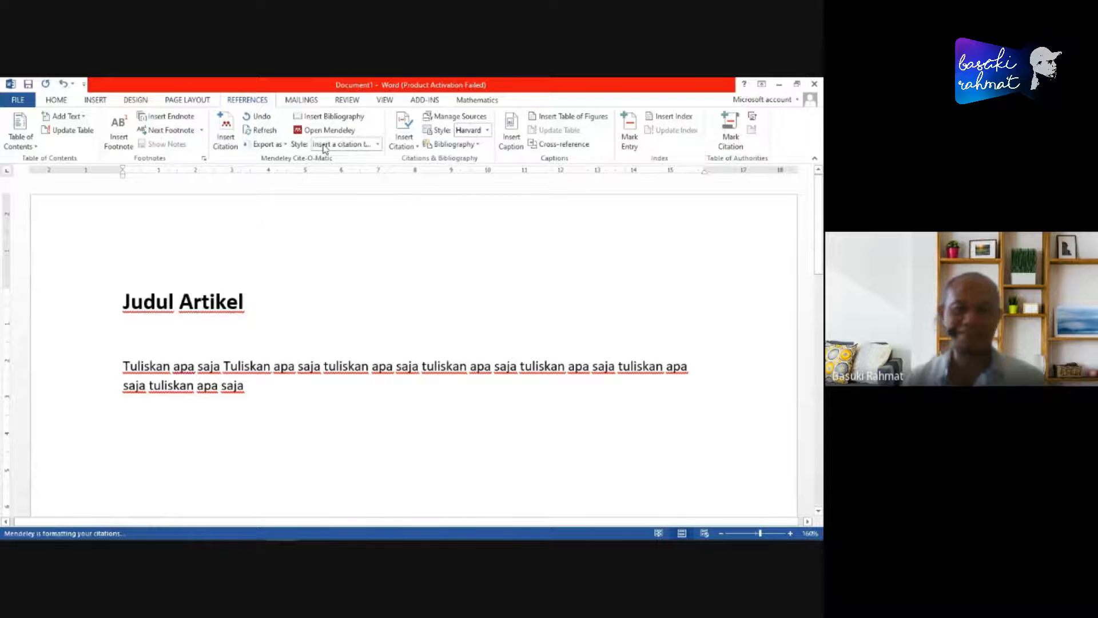
- Set the Word document's Mendeley citation style to Harvard reference format 1 (deprecated)
{"action": "left_click", "coordinate": [378, 145]}
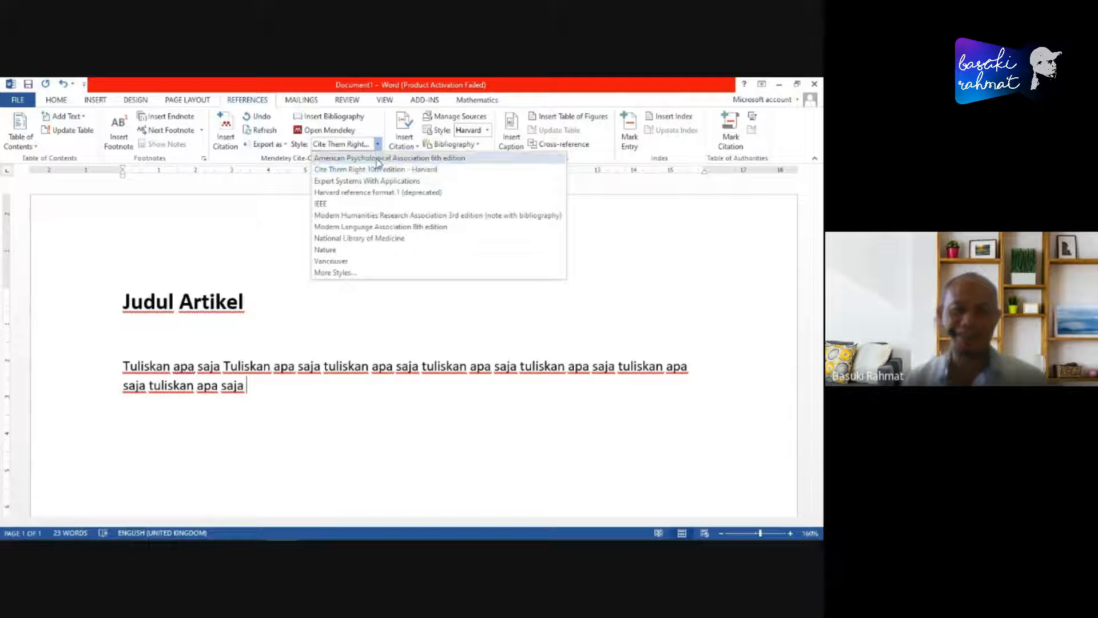
{"action": "left_click", "coordinate": [366, 193]}
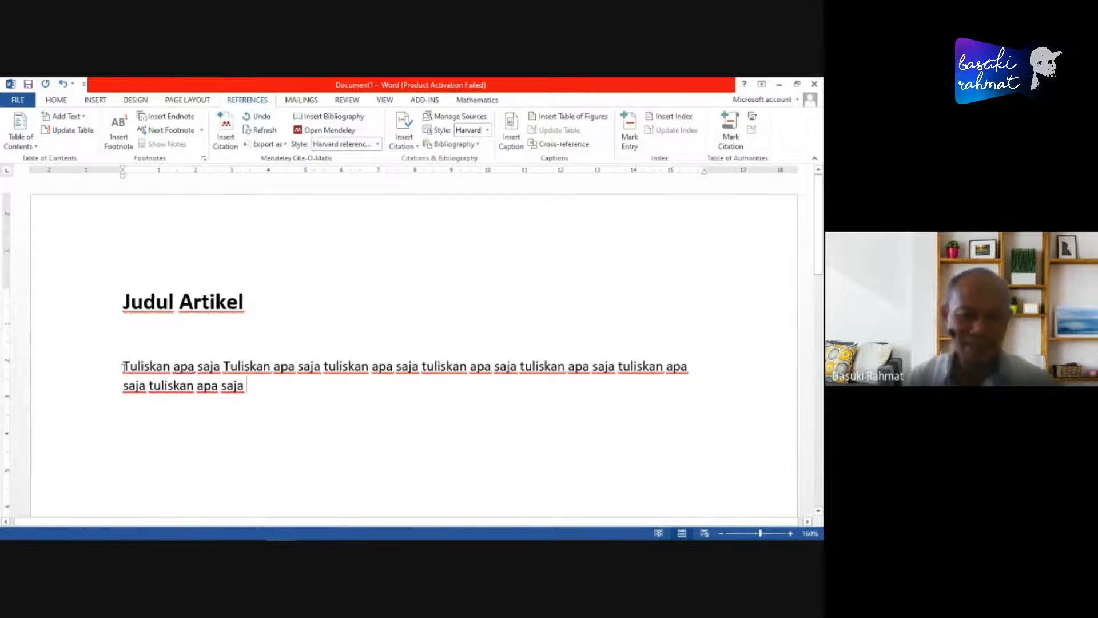
- Duplicate the body text at the end of its paragraph and separate the two copies with a period
{"action": "triple_click", "coordinate": [294, 387]}
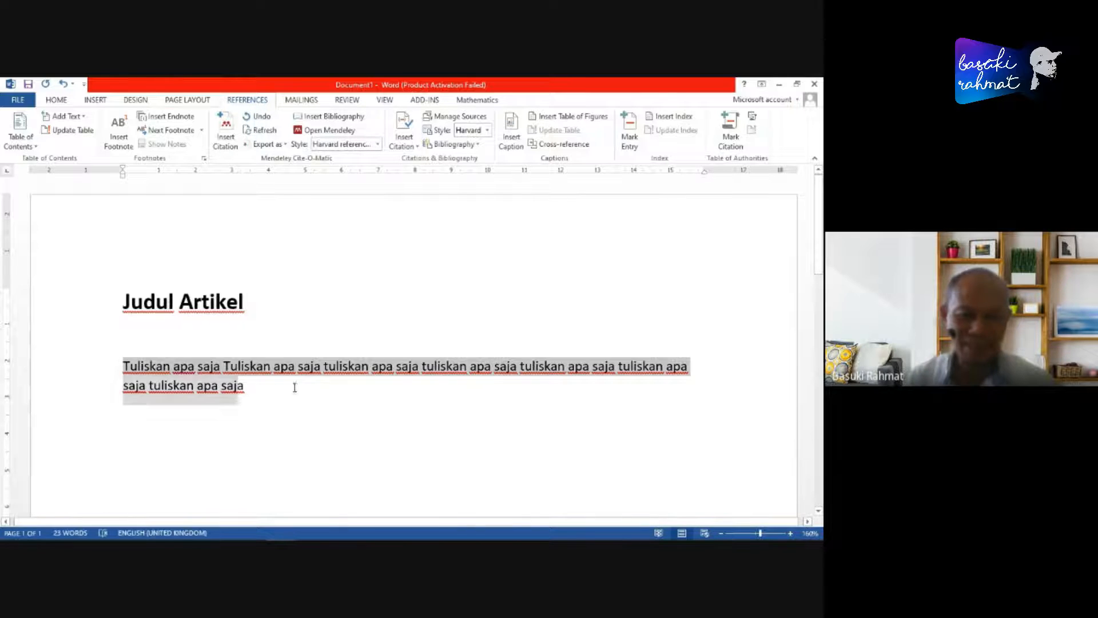
{"action": "left_click", "coordinate": [249, 394]}
{"action": "triple_click", "coordinate": [247, 394]}
{"action": "key", "text": "ctrl+c"}
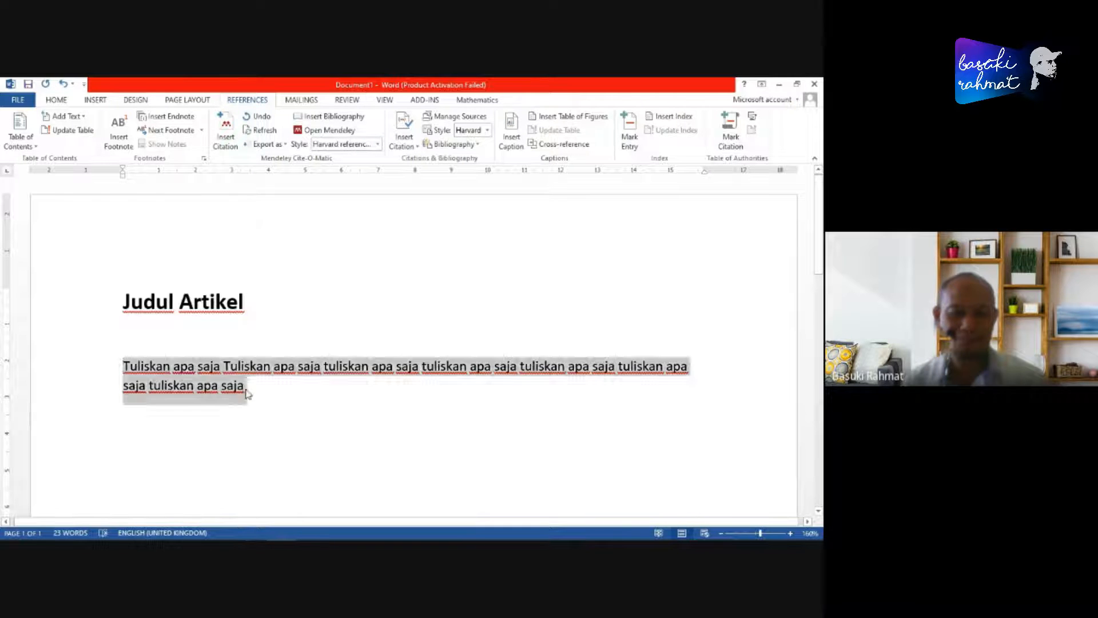
{"action": "left_click", "coordinate": [274, 388]}
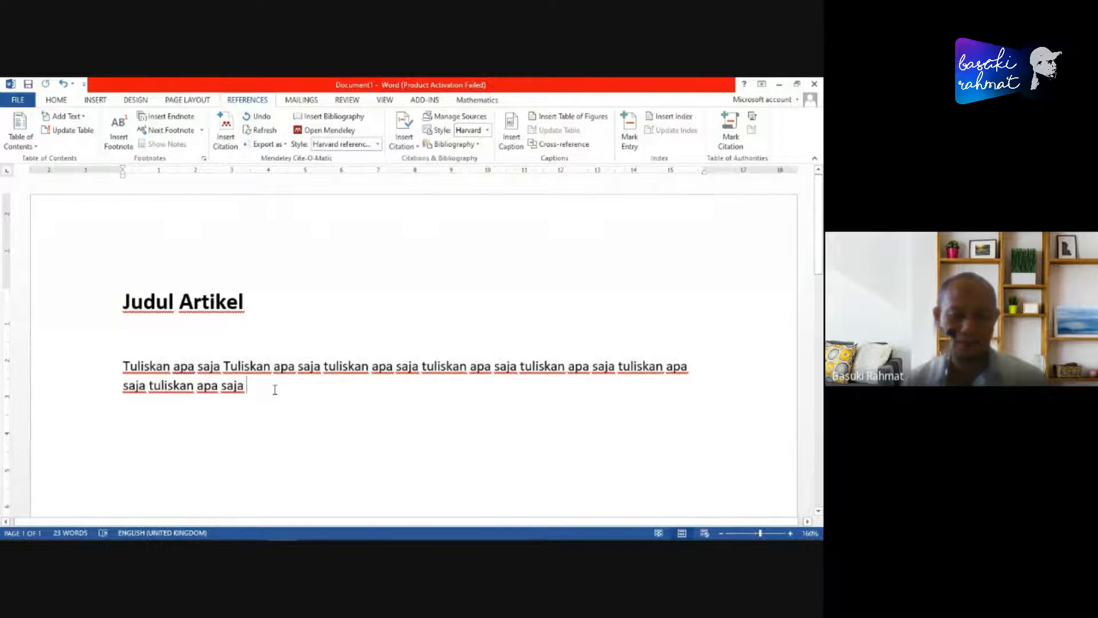
{"action": "key", "text": "ctrl+v"}
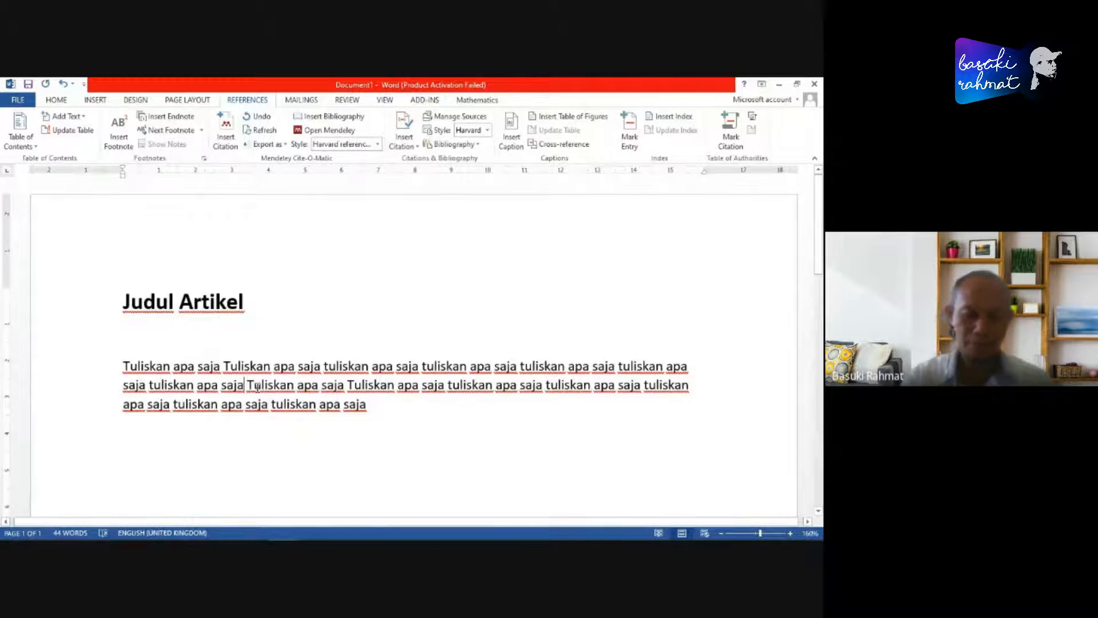
{"action": "type", "text": "."}
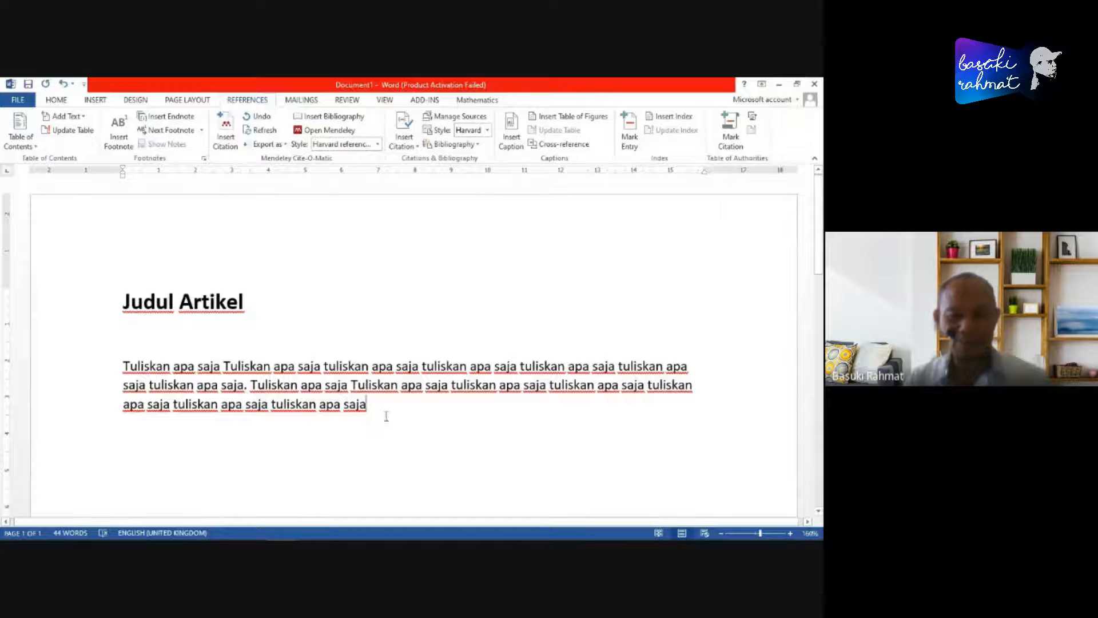
- Cite the 2022 paper "Intelligent logistics scheduling model and algorithm based on Internet of Things technology" from Mendeley's Metpen1 folder at the end of the body paragraph
{"action": "left_click", "coordinate": [417, 432]}
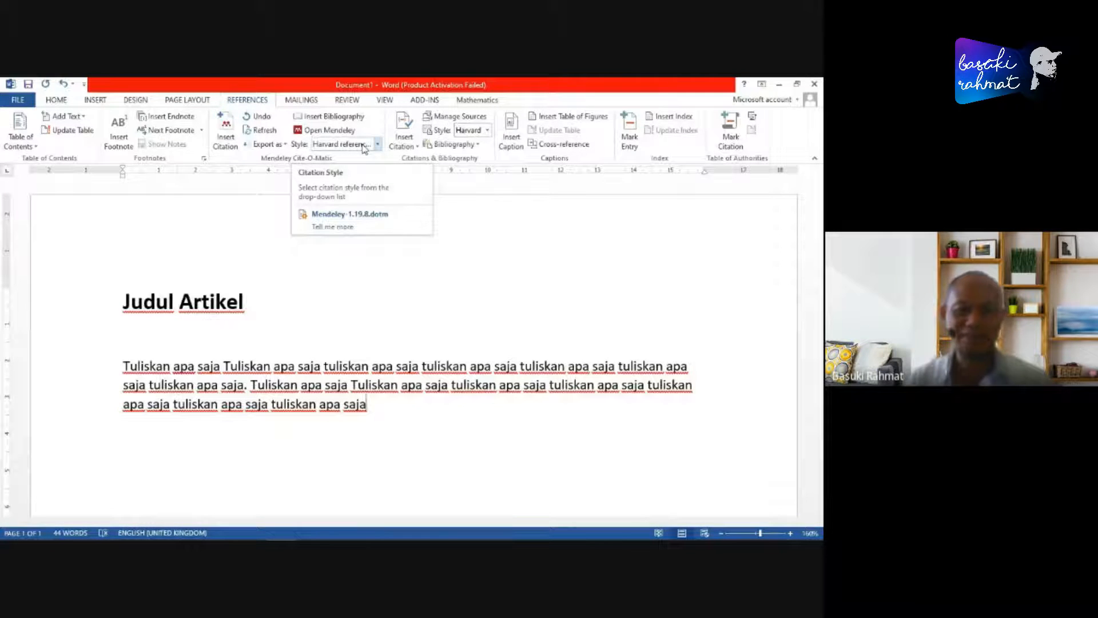
{"action": "left_click", "coordinate": [225, 141]}
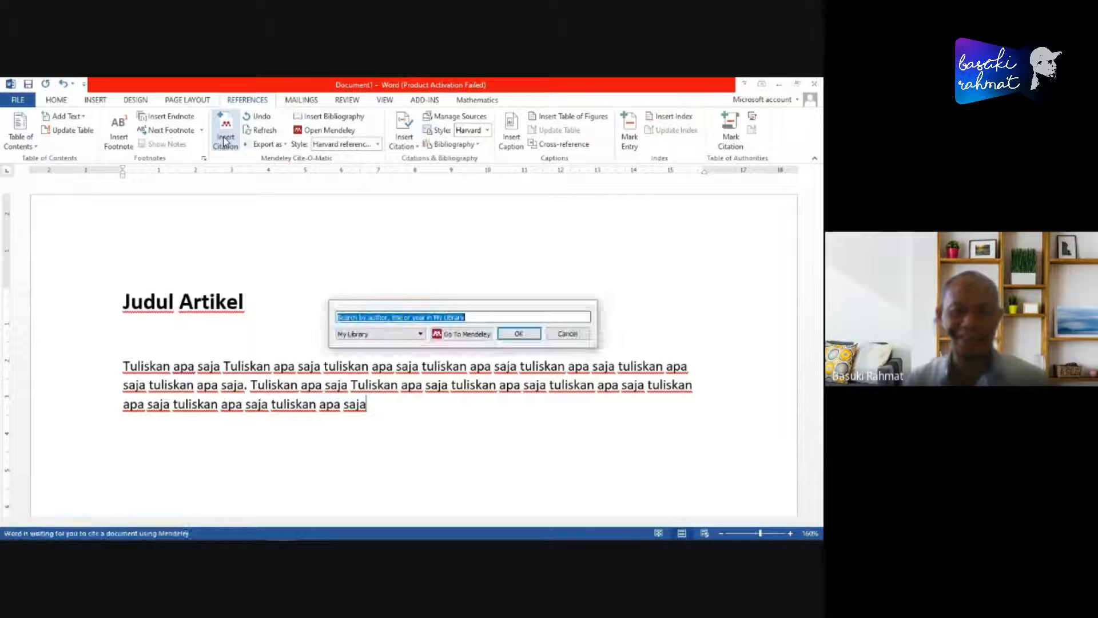
{"action": "left_click_drag", "start_coordinate": [483, 307], "coordinate": [481, 246]}
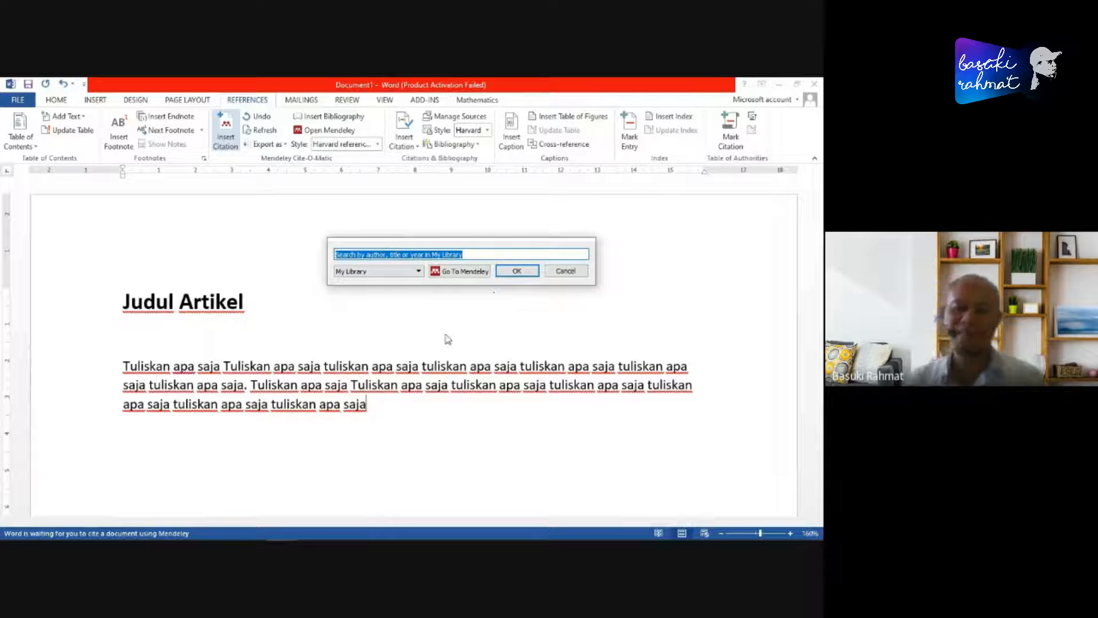
{"action": "left_click", "coordinate": [464, 272]}
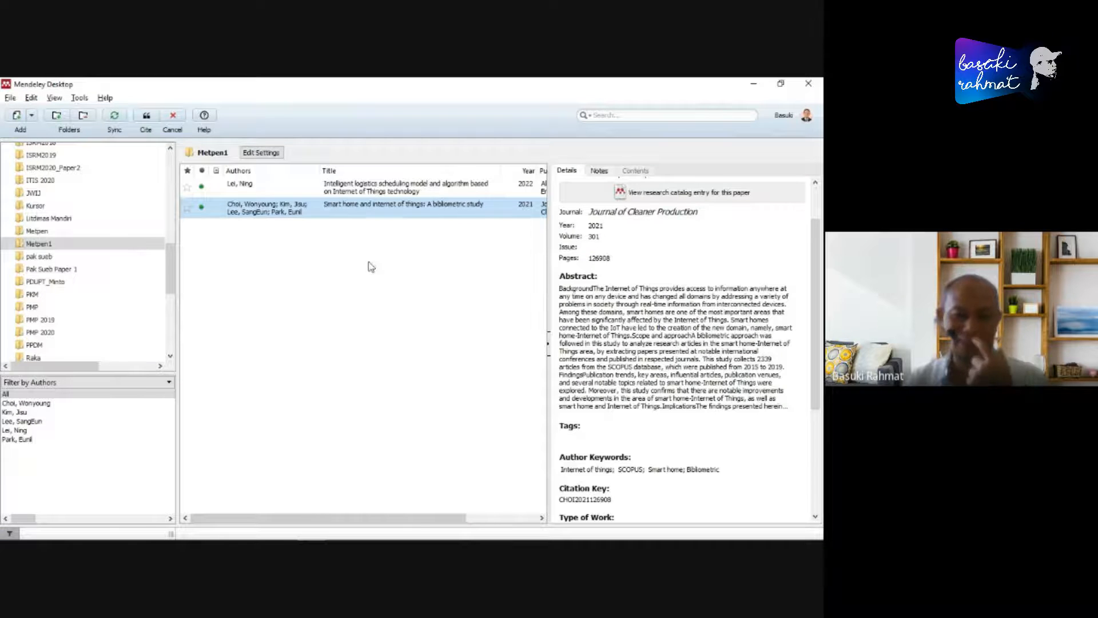
{"action": "left_click", "coordinate": [370, 189]}
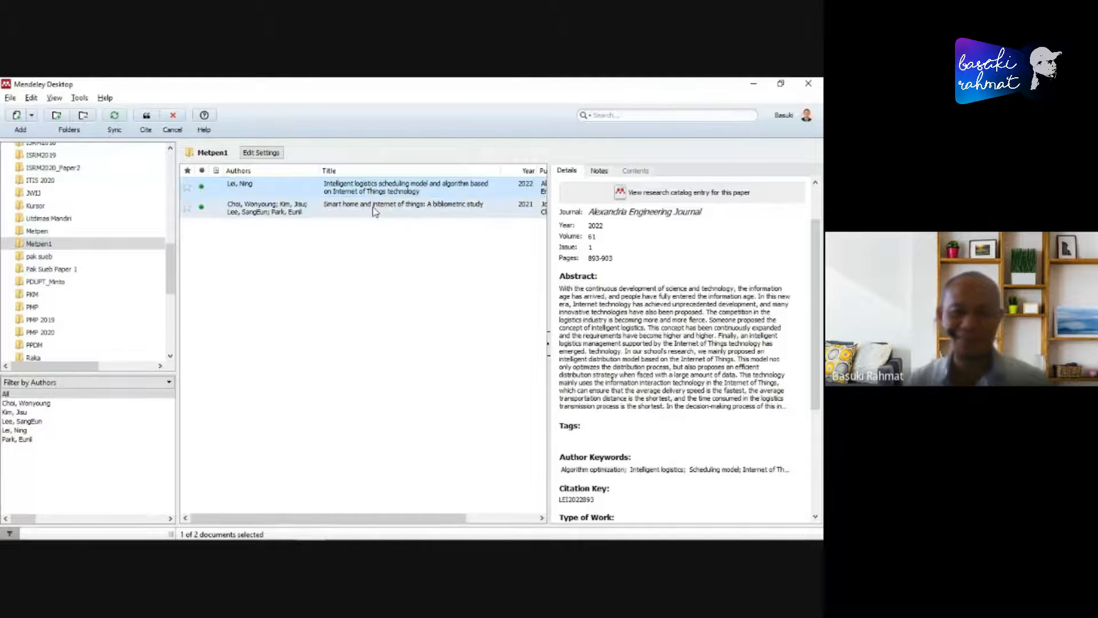
{"action": "left_click", "coordinate": [371, 211]}
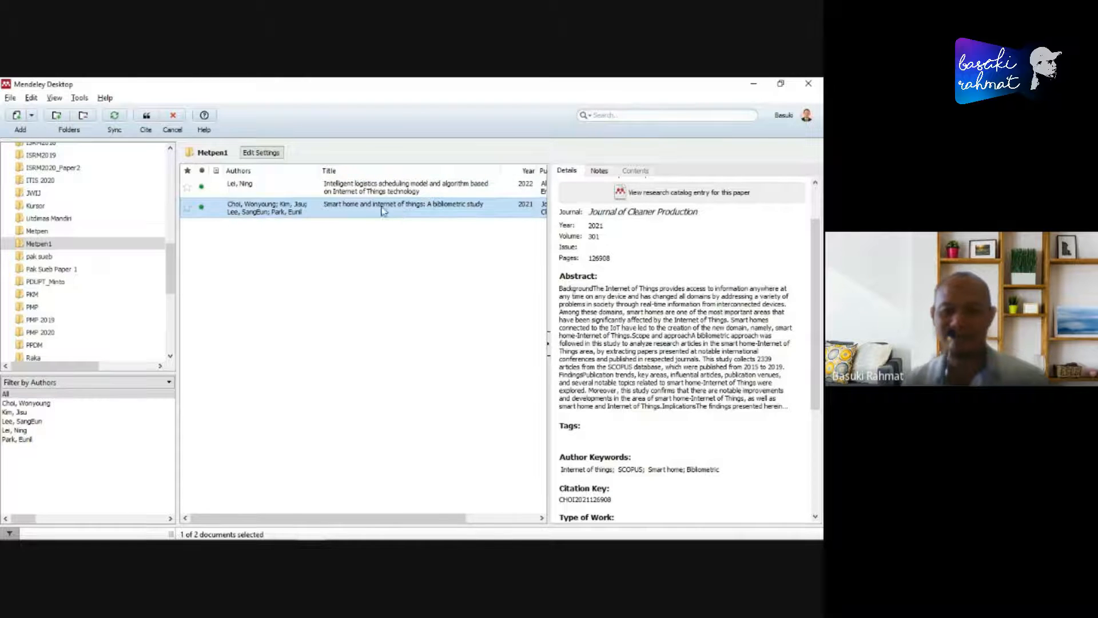
{"action": "left_click", "coordinate": [359, 189]}
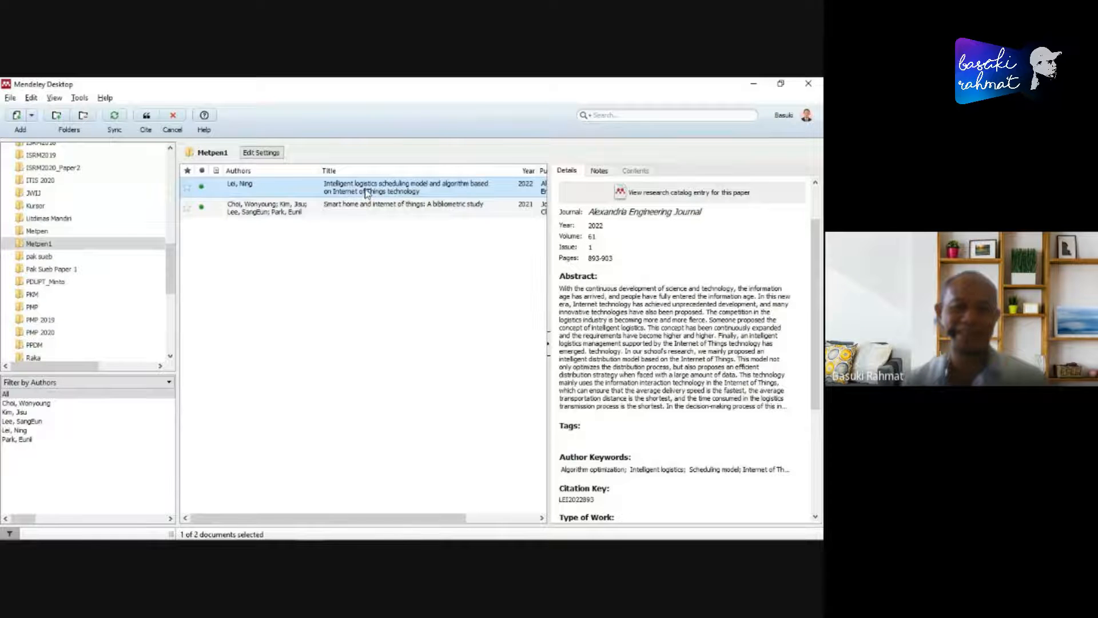
{"action": "left_click", "coordinate": [146, 116]}
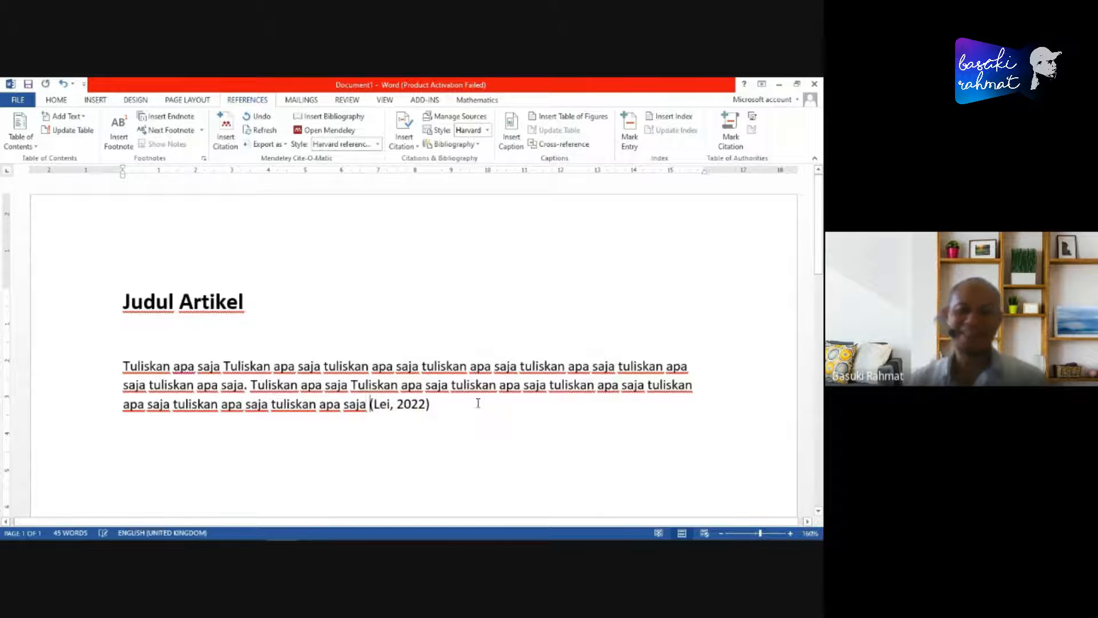
- Add a period after the citation and paste a copy of the whole paragraph below, leaving a blank line between them
{"action": "scroll", "coordinate": [513, 350], "scroll_direction": "down", "scroll_amount": 3}
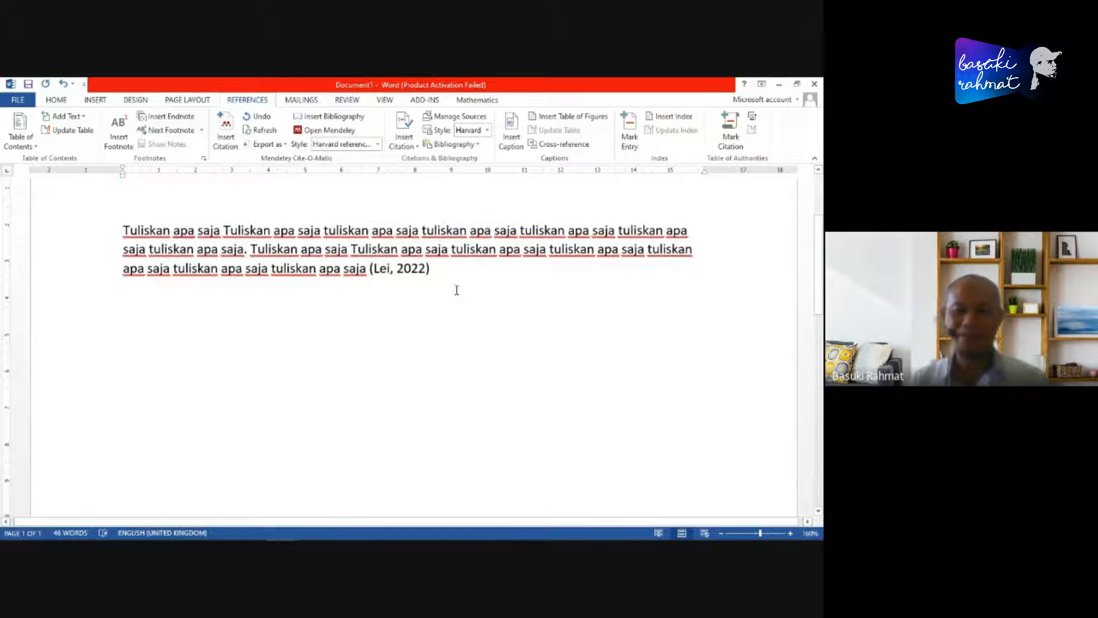
{"action": "scroll", "coordinate": [454, 290], "scroll_direction": "up", "scroll_amount": 1}
{"action": "left_click", "coordinate": [436, 313]}
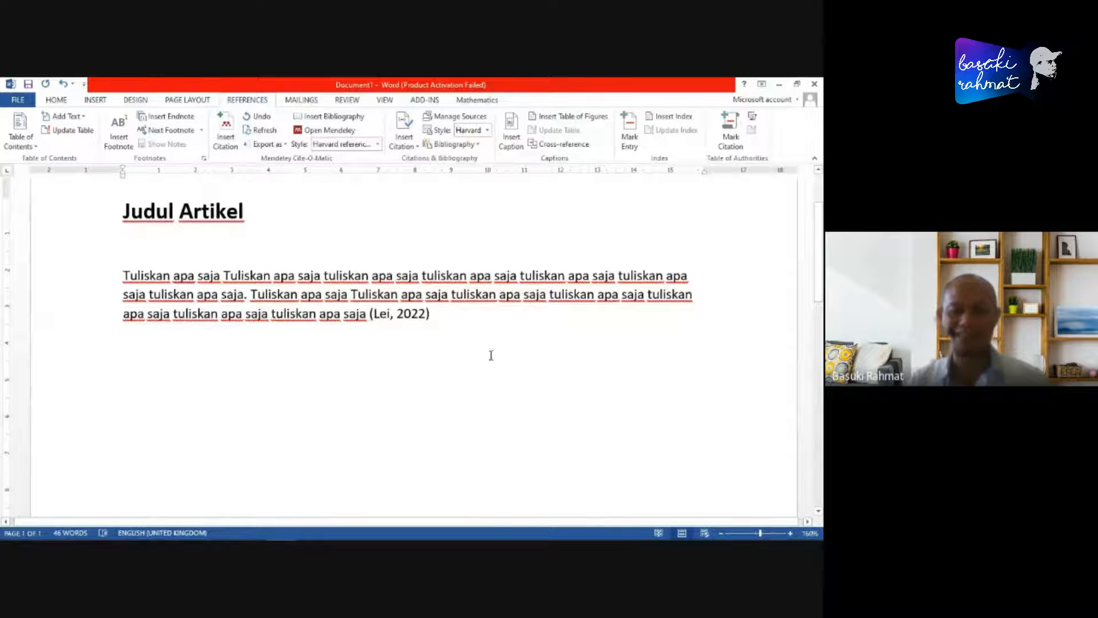
{"action": "type", "text": "."}
{"action": "key", "text": "Return"}
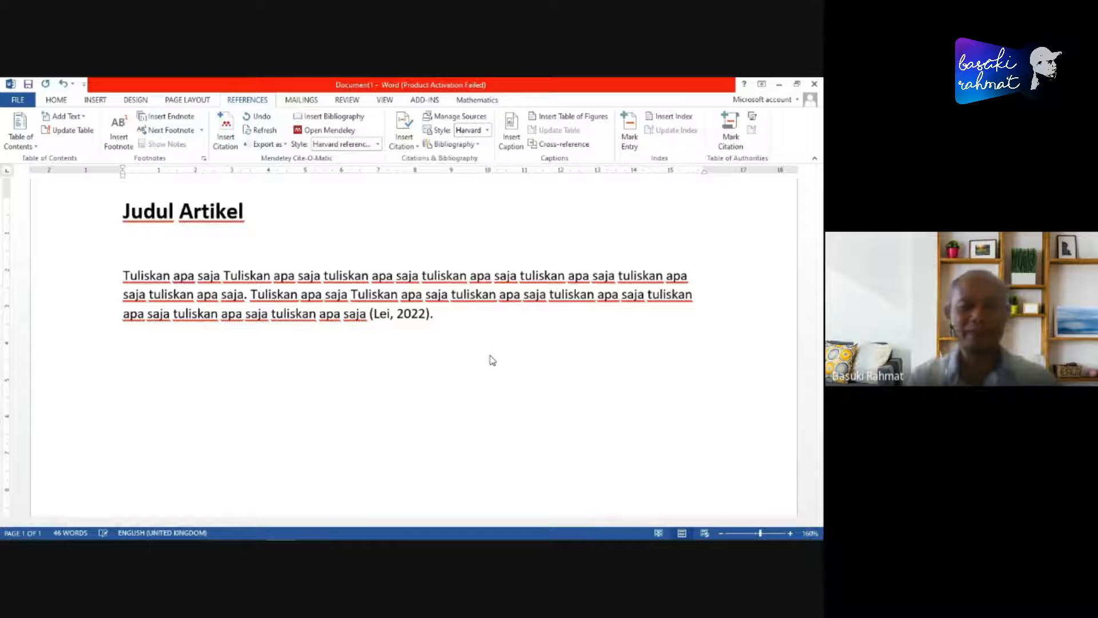
{"action": "key", "text": "shift+Up"}
{"action": "key", "text": "shift+Up"}
{"action": "key", "text": "shift+Up"}
{"action": "key", "text": "ctrl+c"}
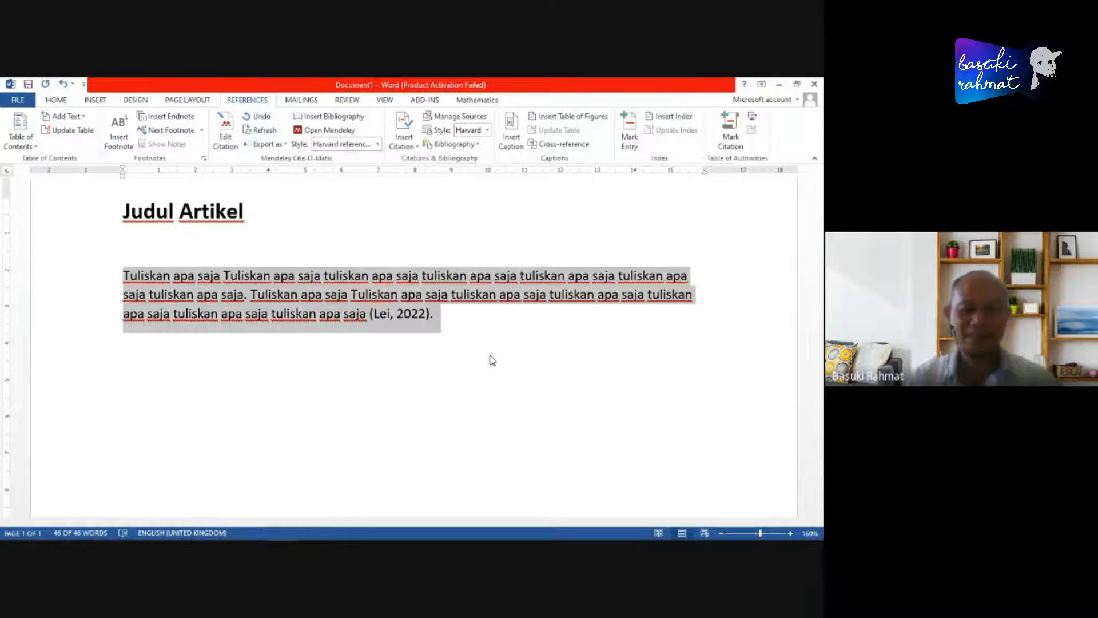
{"action": "left_click", "coordinate": [490, 355]}
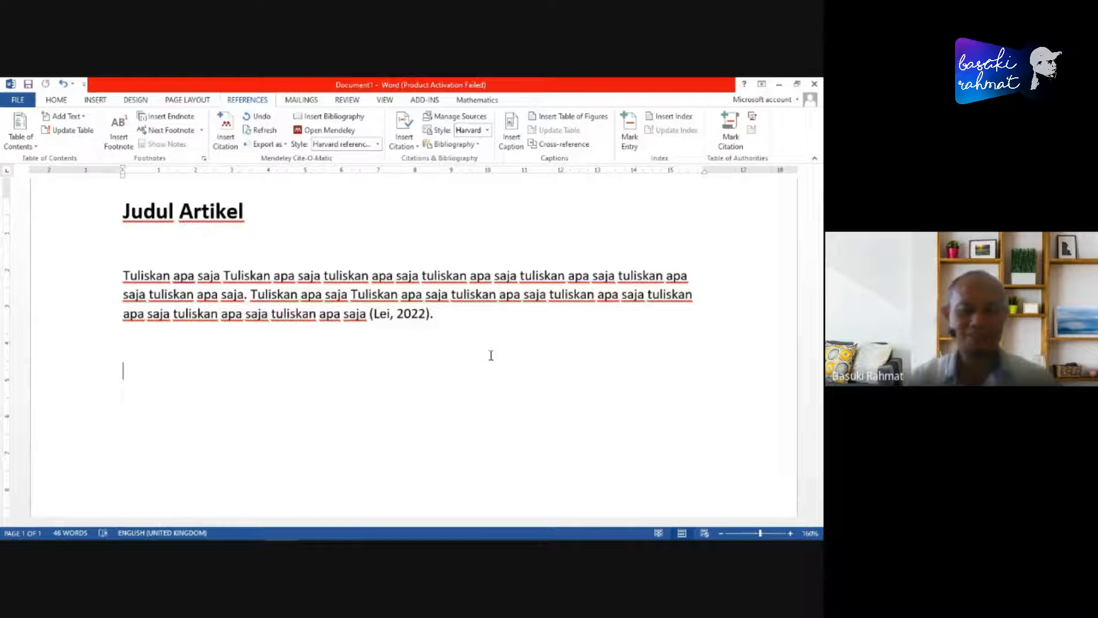
{"action": "key", "text": "ctrl+v"}
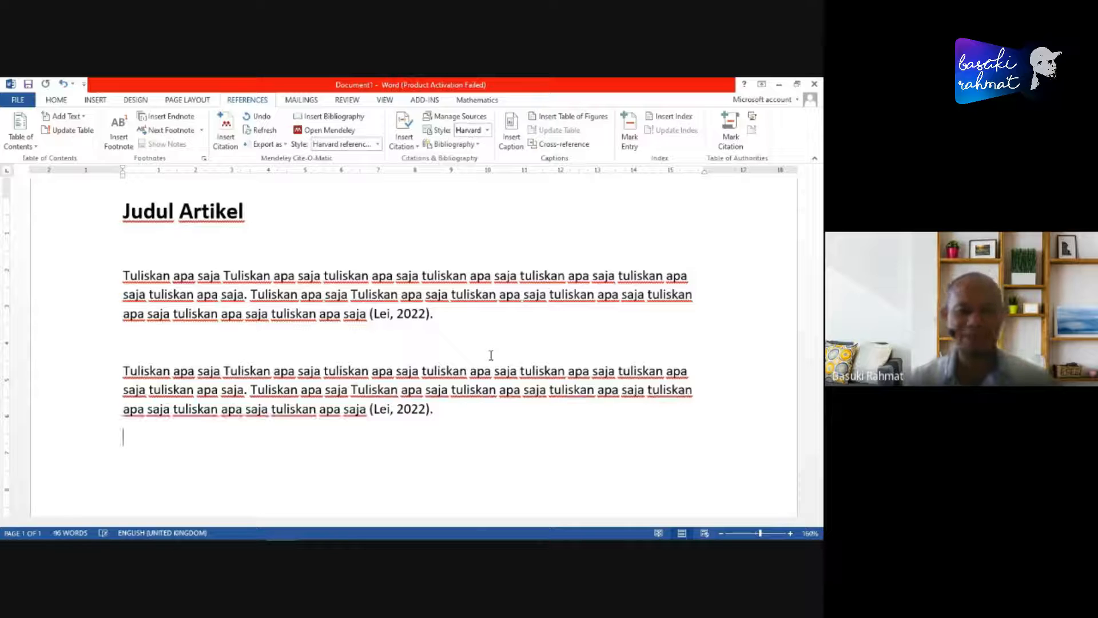
- Delete the copied citation from the second paragraph, keeping the word "saja" and a space before the final period
{"action": "key", "text": "BackSpace"}
{"action": "key", "text": "BackSpace"}
{"action": "key", "text": "BackSpace"}
{"action": "key", "text": "BackSpace"}
{"action": "key", "text": "BackSpace"}
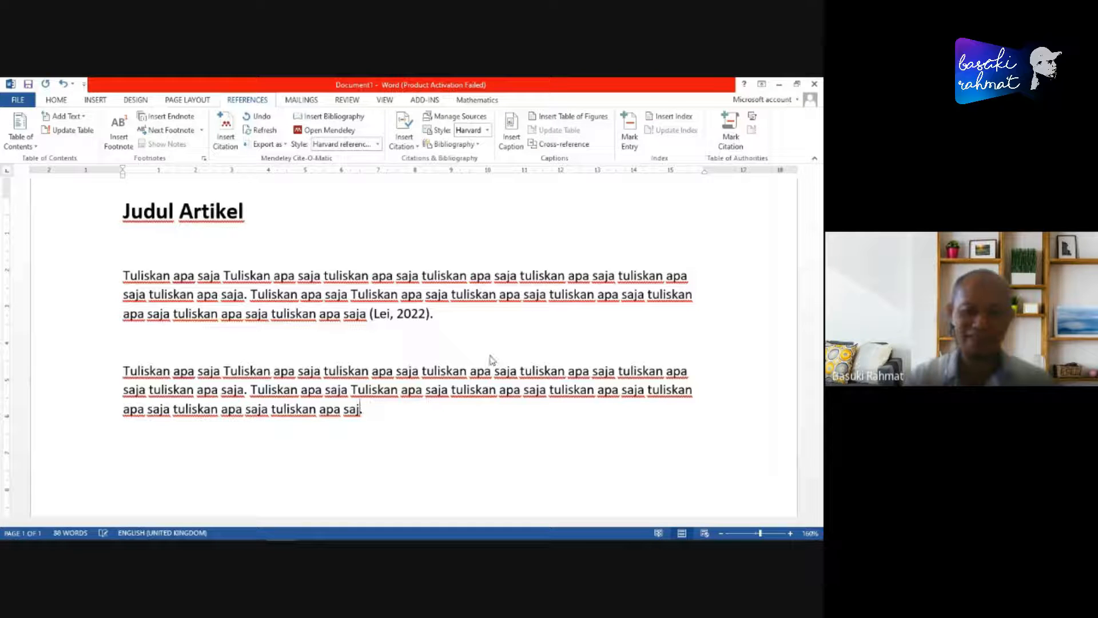
{"action": "type", "text": "a"}
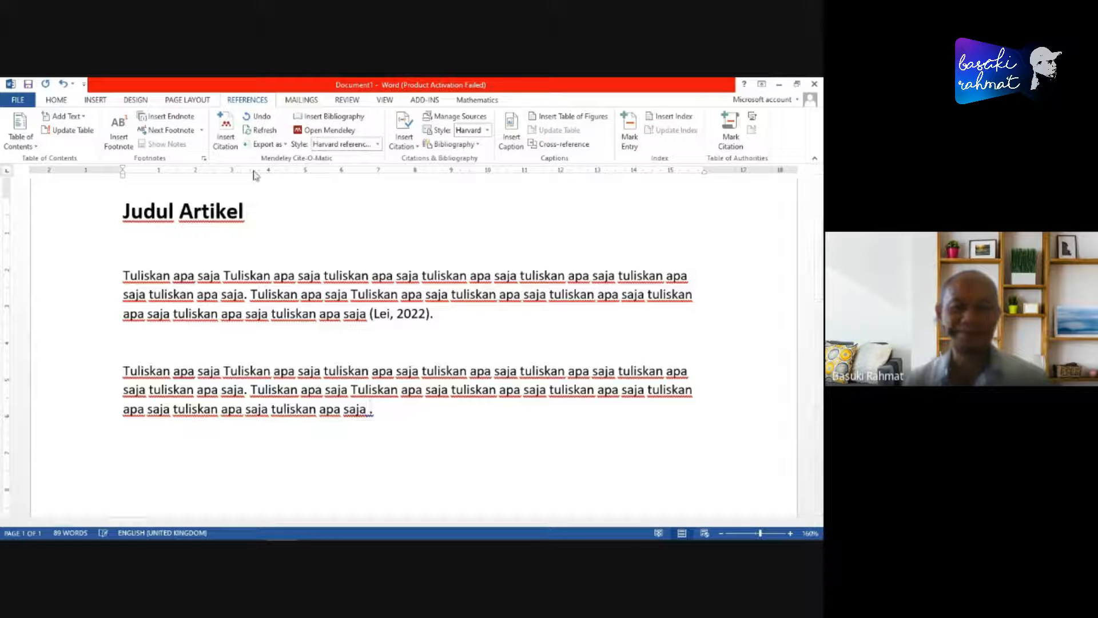
- Cite the 2021 paper "Smart home and internet of things: A bibliometric study" from Mendeley's Metpen1 folder before the second paragraph's final period
{"action": "left_click", "coordinate": [226, 130]}
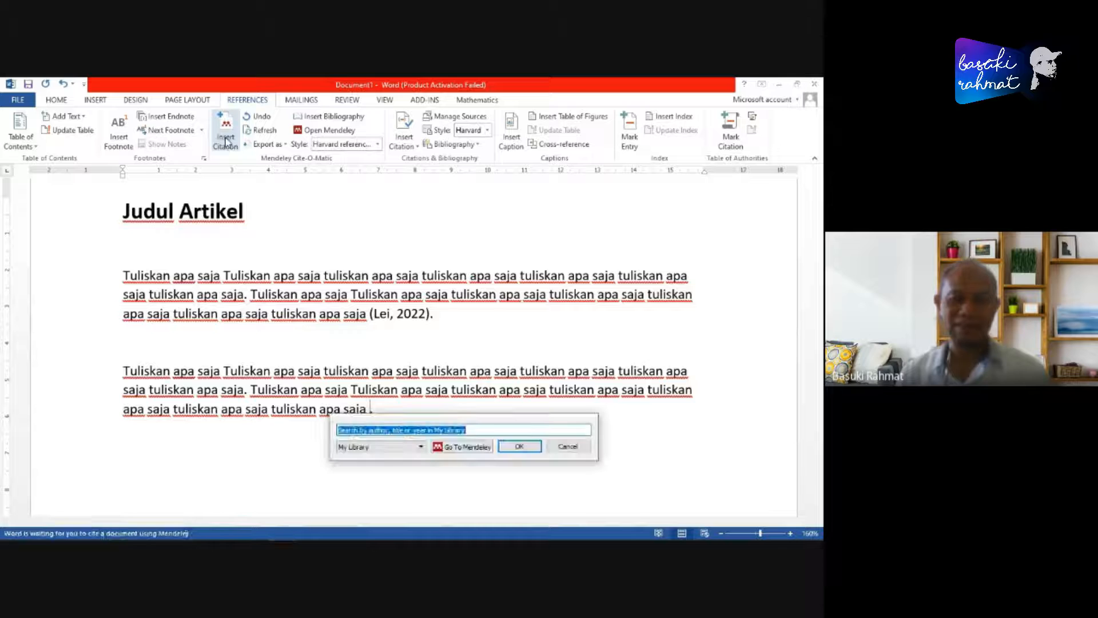
{"action": "left_click", "coordinate": [470, 447]}
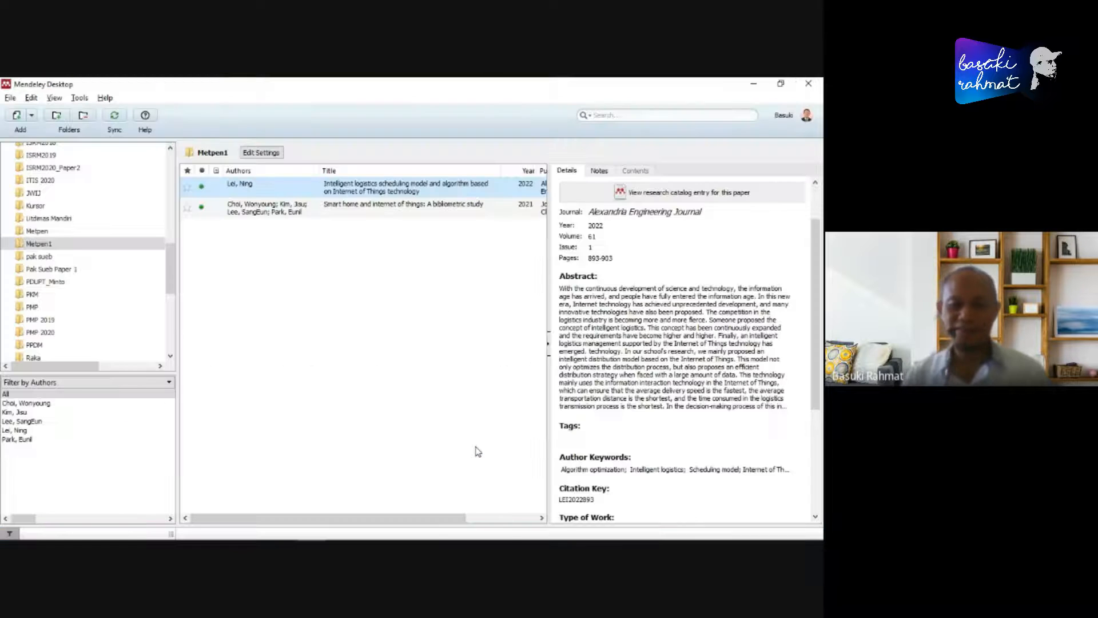
{"action": "left_click", "coordinate": [305, 211]}
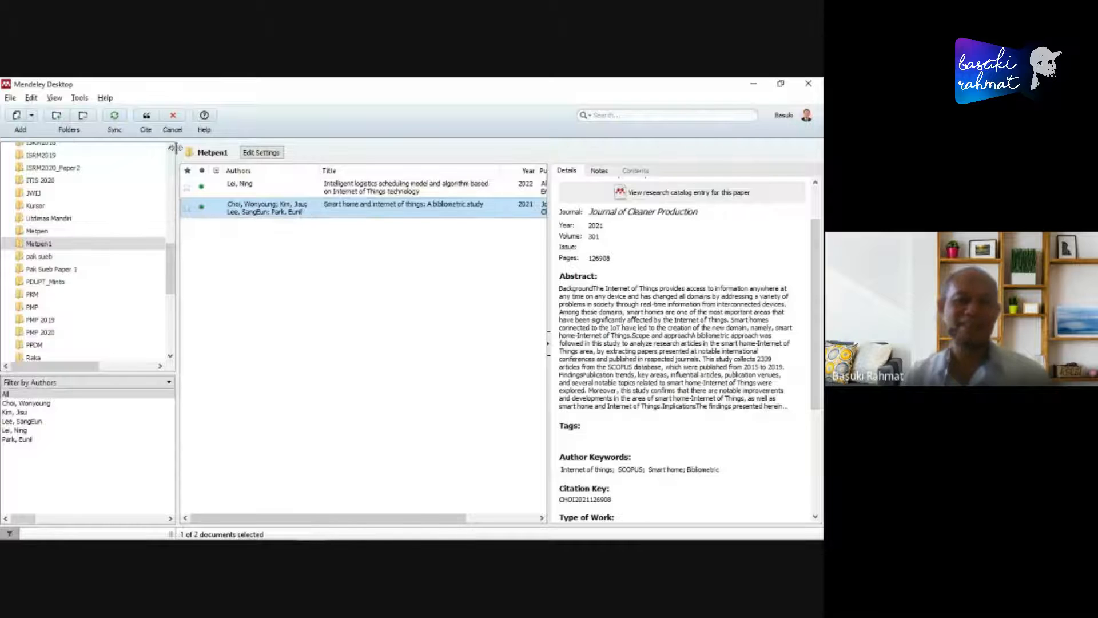
{"action": "left_click", "coordinate": [145, 117]}
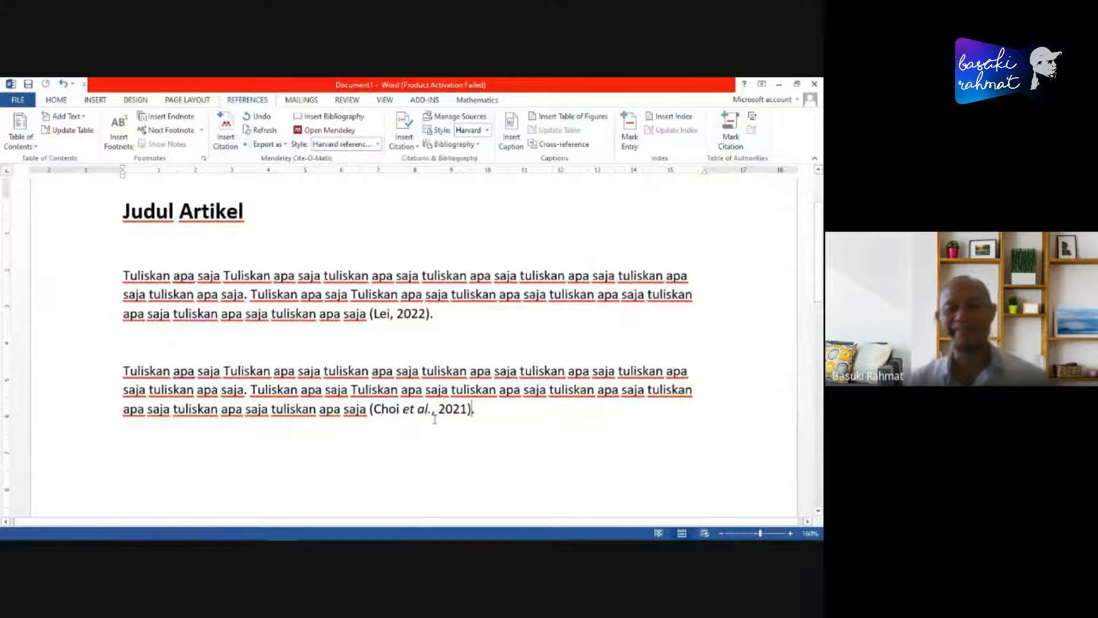
- Select both body paragraphs together with their citations
{"action": "scroll", "coordinate": [517, 364], "scroll_direction": "down", "scroll_amount": 2}
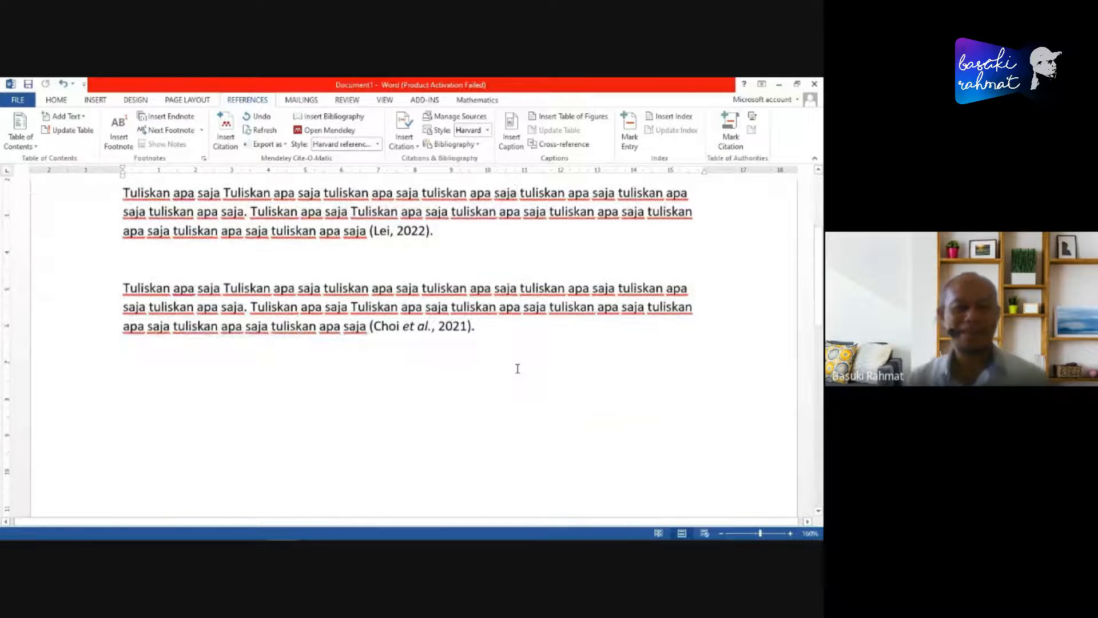
{"action": "scroll", "coordinate": [522, 375], "scroll_direction": "up", "scroll_amount": 2}
{"action": "left_click", "coordinate": [123, 276]}
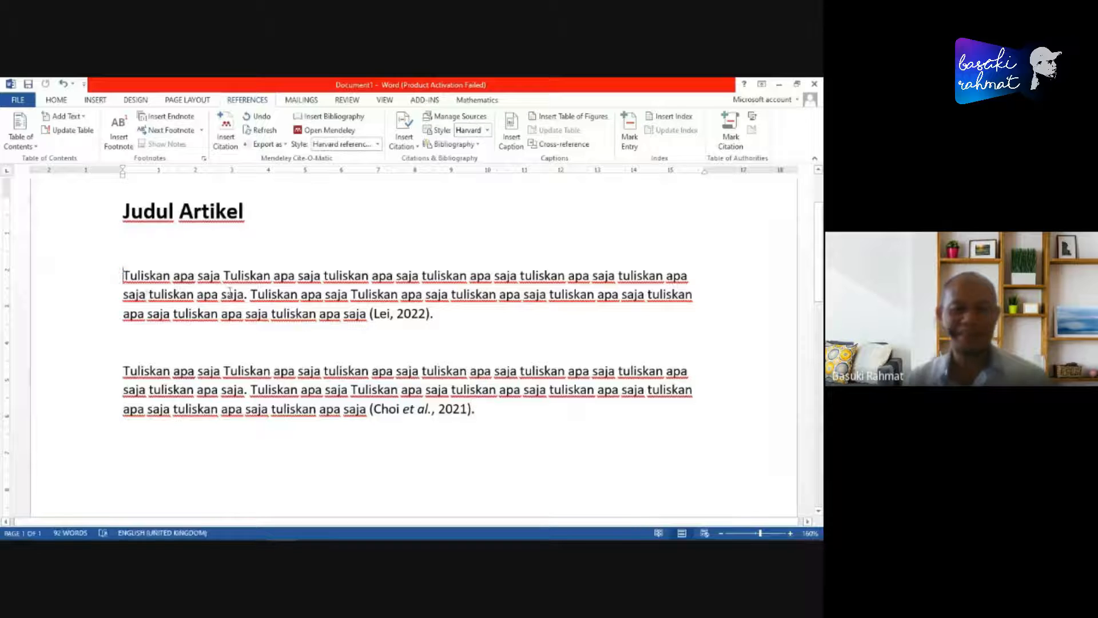
{"action": "left_click", "coordinate": [526, 411], "text": "shift"}
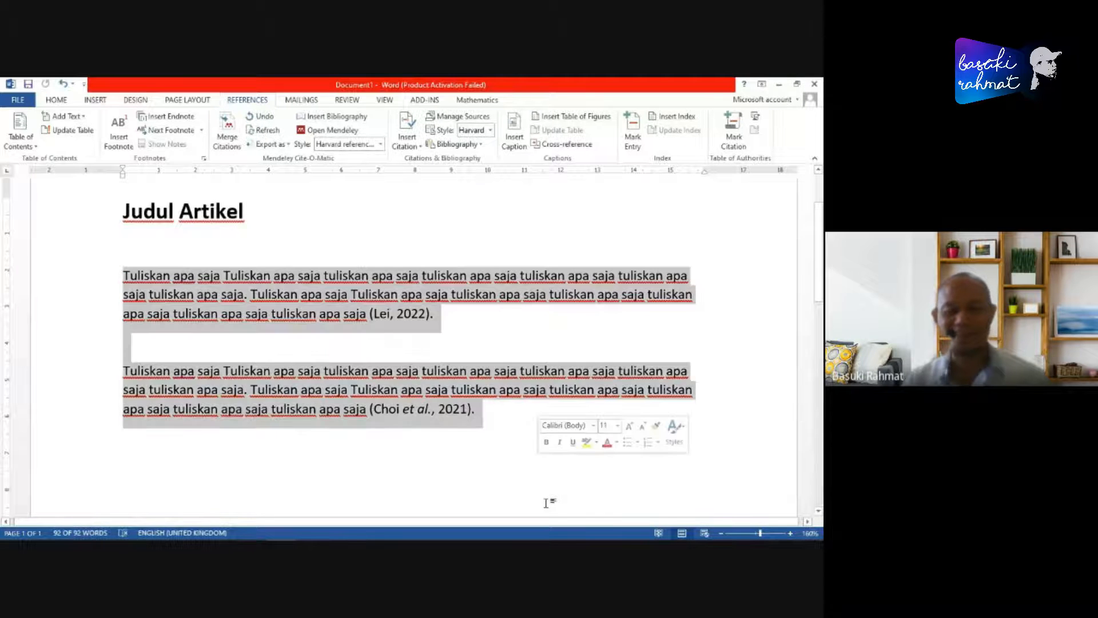
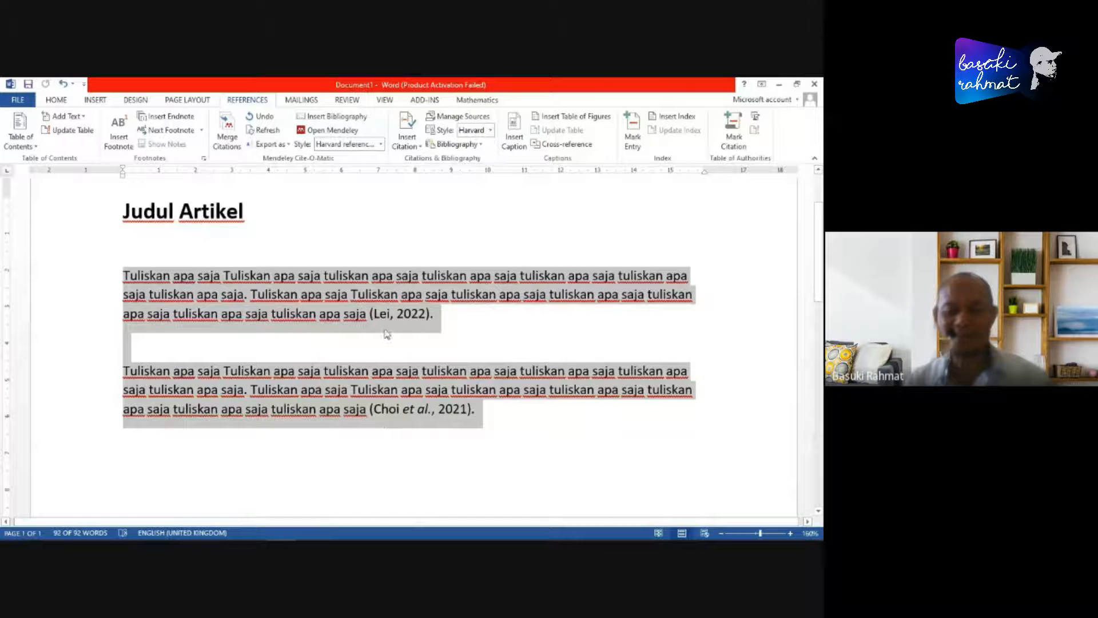
- Add the heading "DAFTAR PUSTAKA" on a new line below the second paragraph, leaving a blank line between them
{"action": "left_click", "coordinate": [513, 414]}
{"action": "key", "text": "Return"}
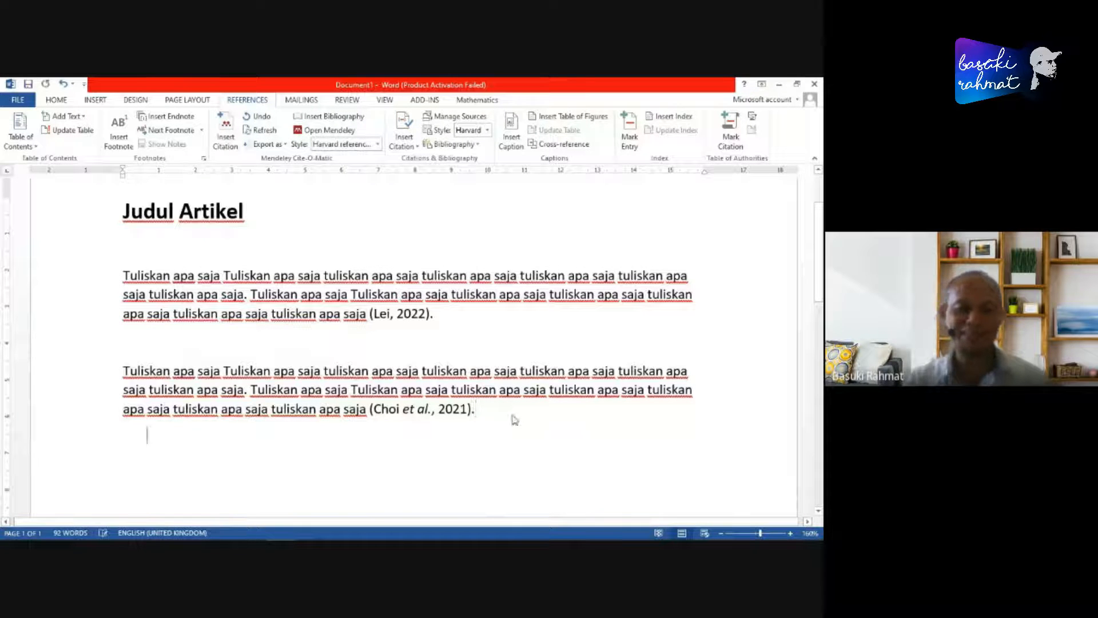
{"action": "key", "text": "Return"}
{"action": "scroll", "coordinate": [517, 401], "scroll_direction": "down", "scroll_amount": 3}
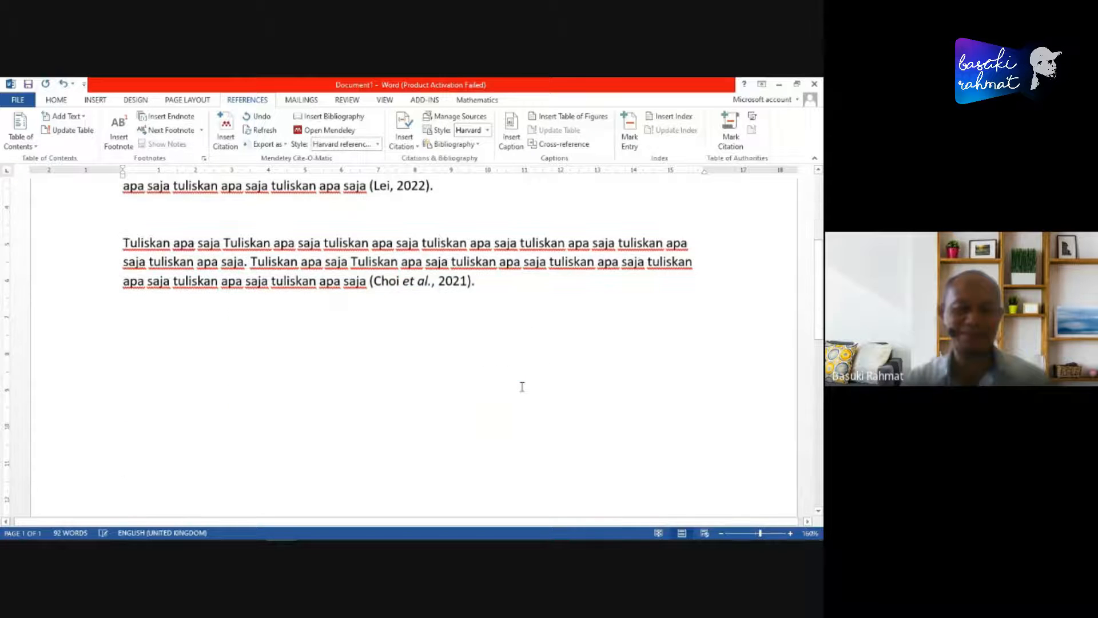
{"action": "type", "text": "DA"}
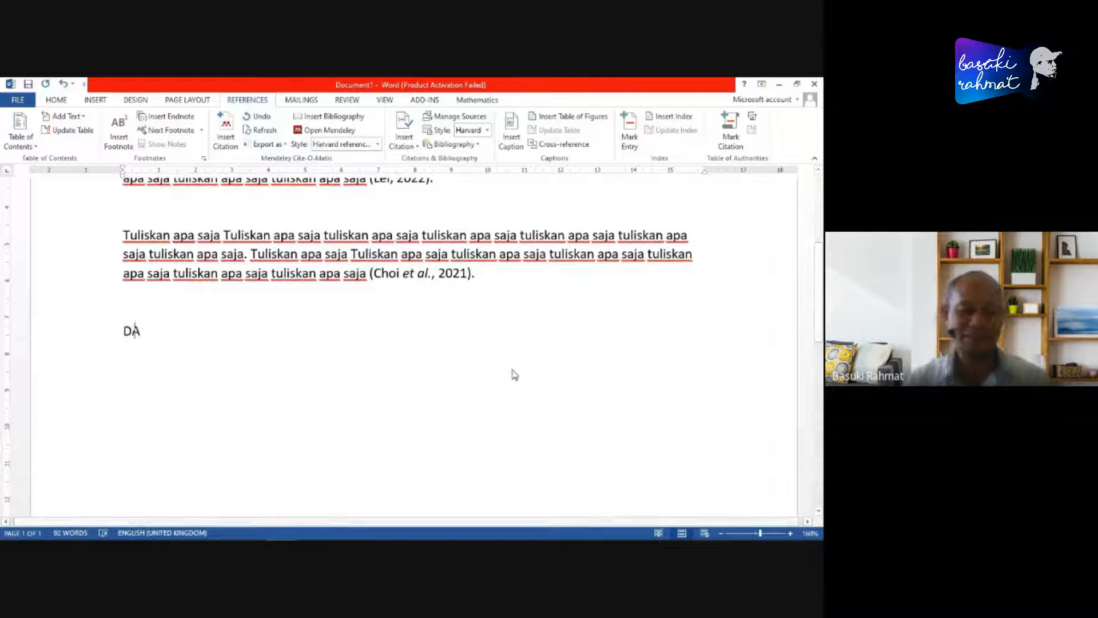
{"action": "type", "text": "FTAR PUSTAKA"}
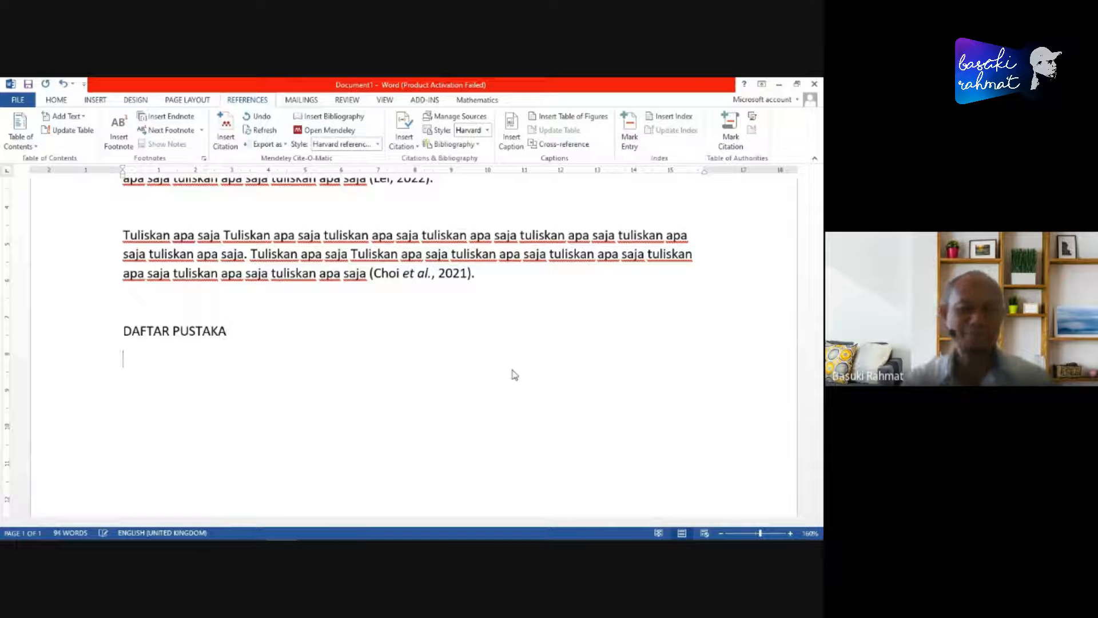
- Make the "DAFTAR PUSTAKA" heading bold and place the cursor on the empty line below it
{"action": "left_click", "coordinate": [121, 337]}
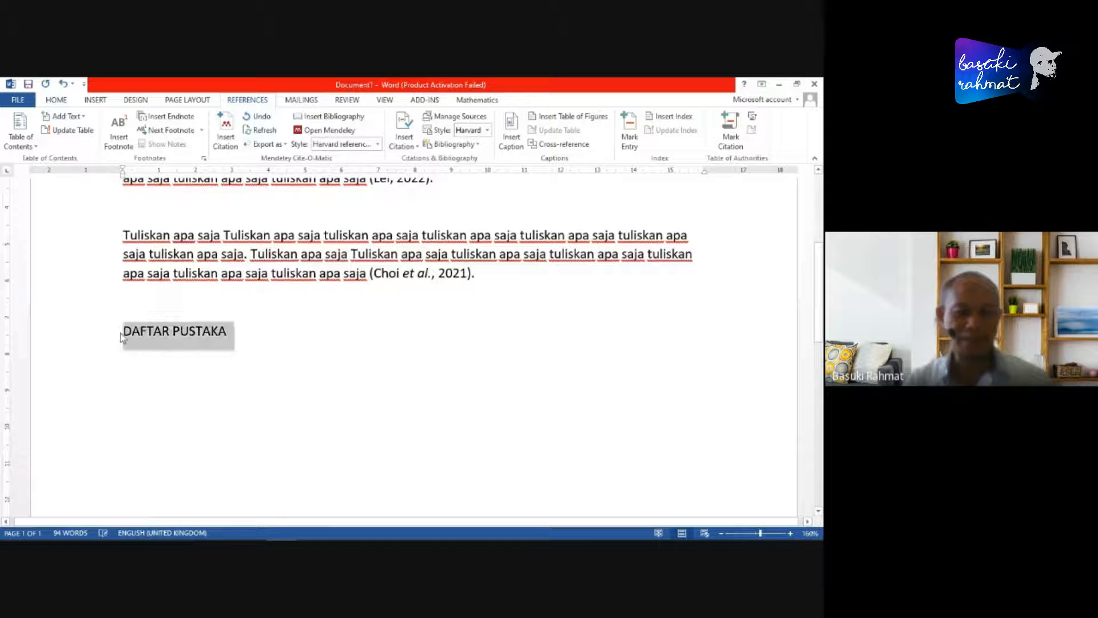
{"action": "left_click", "coordinate": [52, 103]}
{"action": "left_click", "coordinate": [104, 140]}
{"action": "left_click", "coordinate": [170, 360]}
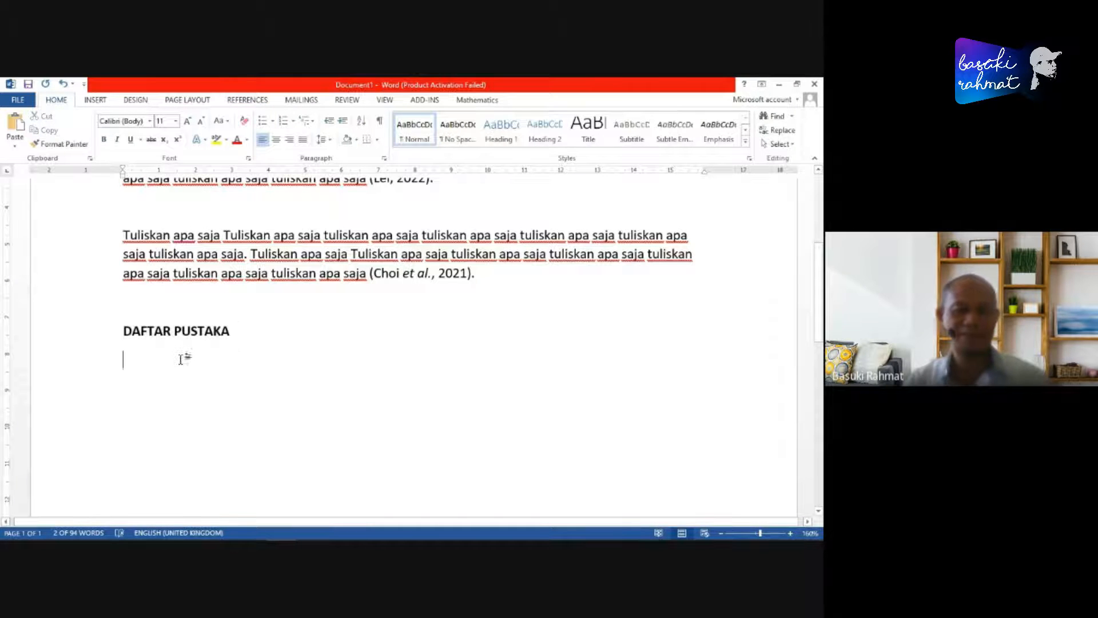
- Review both body paragraphs, highlighting the in-text citation at the end of each one
{"action": "scroll", "coordinate": [473, 289], "scroll_direction": "up", "scroll_amount": 3}
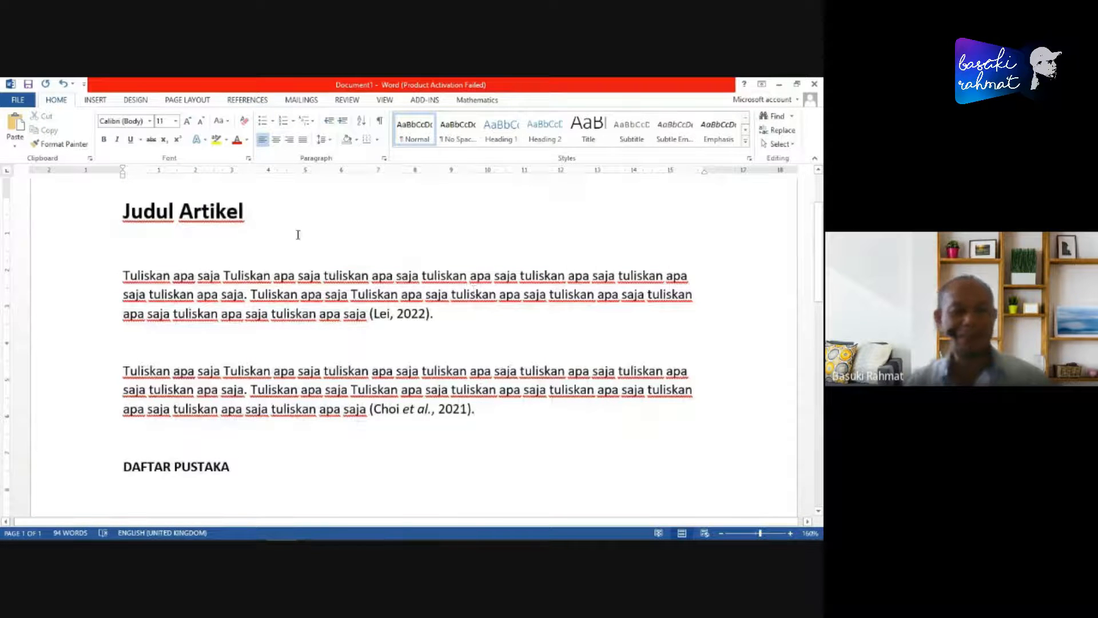
{"action": "left_click", "coordinate": [124, 273]}
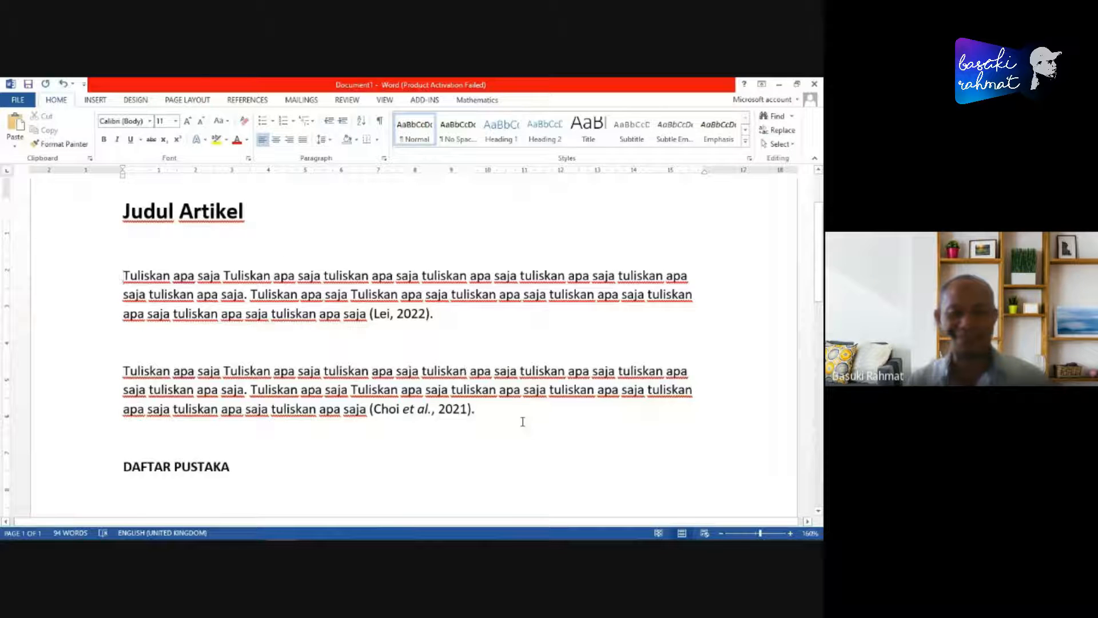
{"action": "left_click", "coordinate": [498, 418], "text": "shift"}
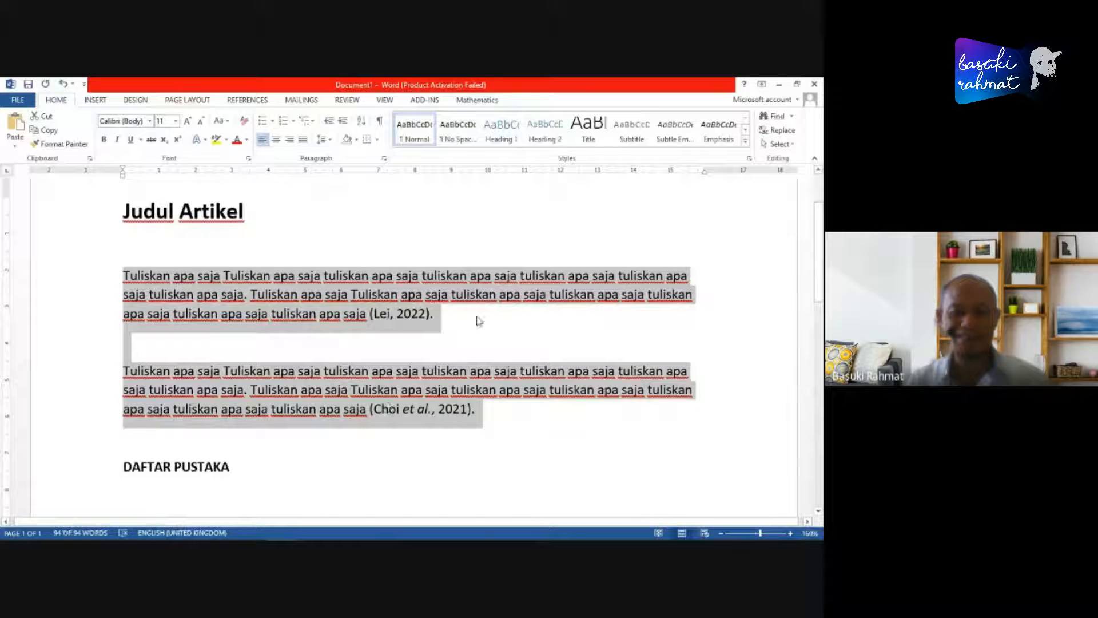
{"action": "left_click", "coordinate": [455, 318]}
{"action": "left_click", "coordinate": [370, 316]}
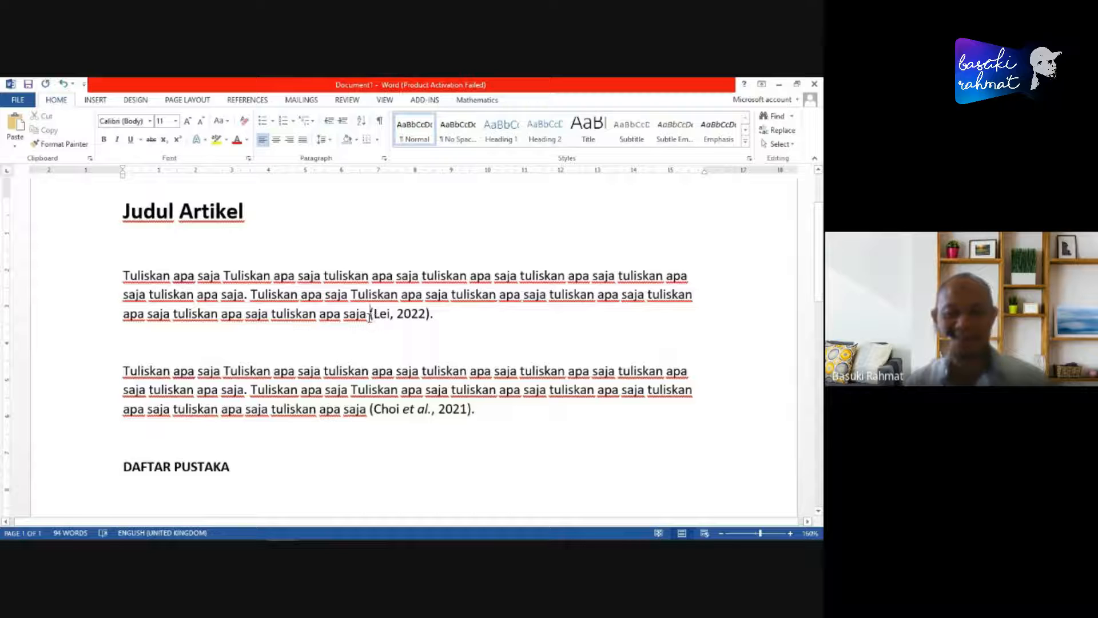
{"action": "left_click", "coordinate": [432, 316], "text": "shift"}
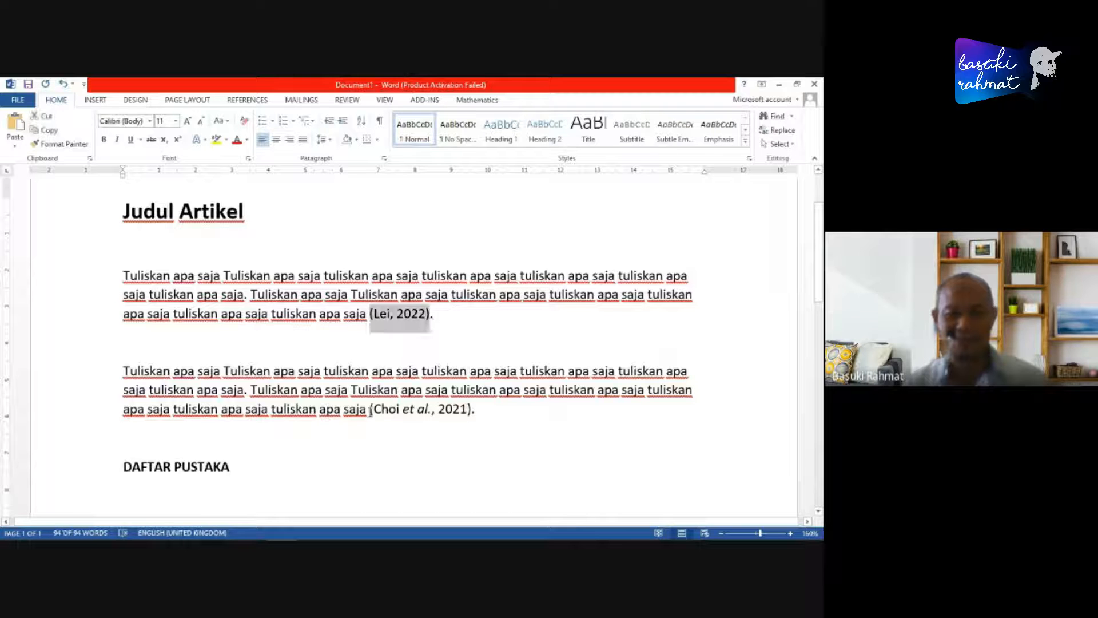
{"action": "left_click", "coordinate": [372, 410]}
{"action": "left_click", "coordinate": [492, 413], "text": "shift"}
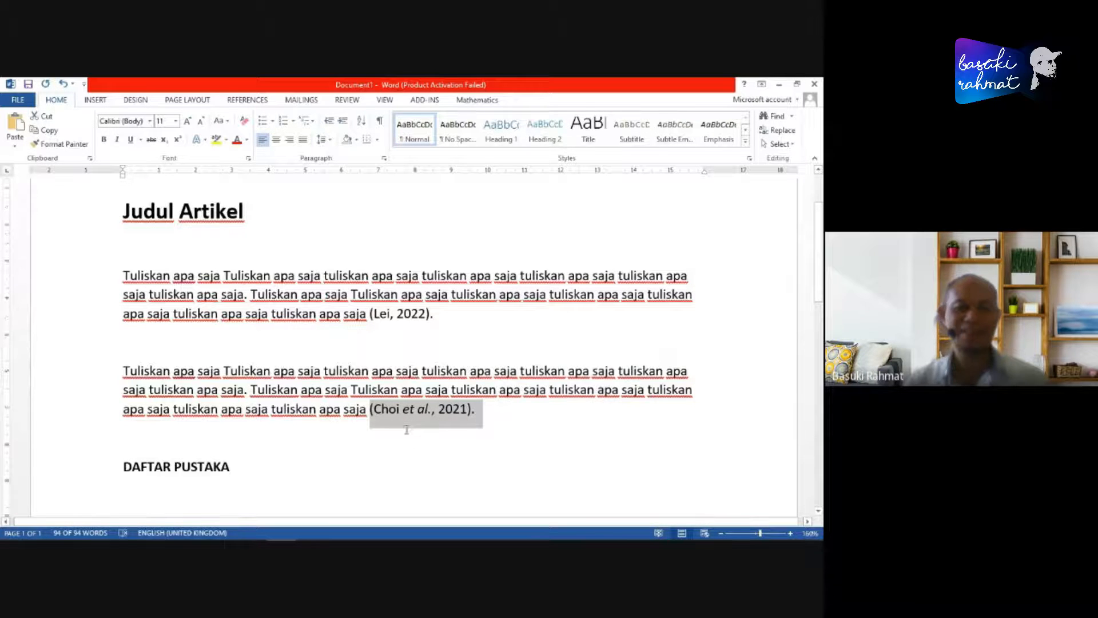
- Insert the Mendeley bibliography on the empty line below the "DAFTAR PUSTAKA" heading
{"action": "scroll", "coordinate": [350, 420], "scroll_direction": "down", "scroll_amount": 3}
{"action": "left_click", "coordinate": [167, 358]}
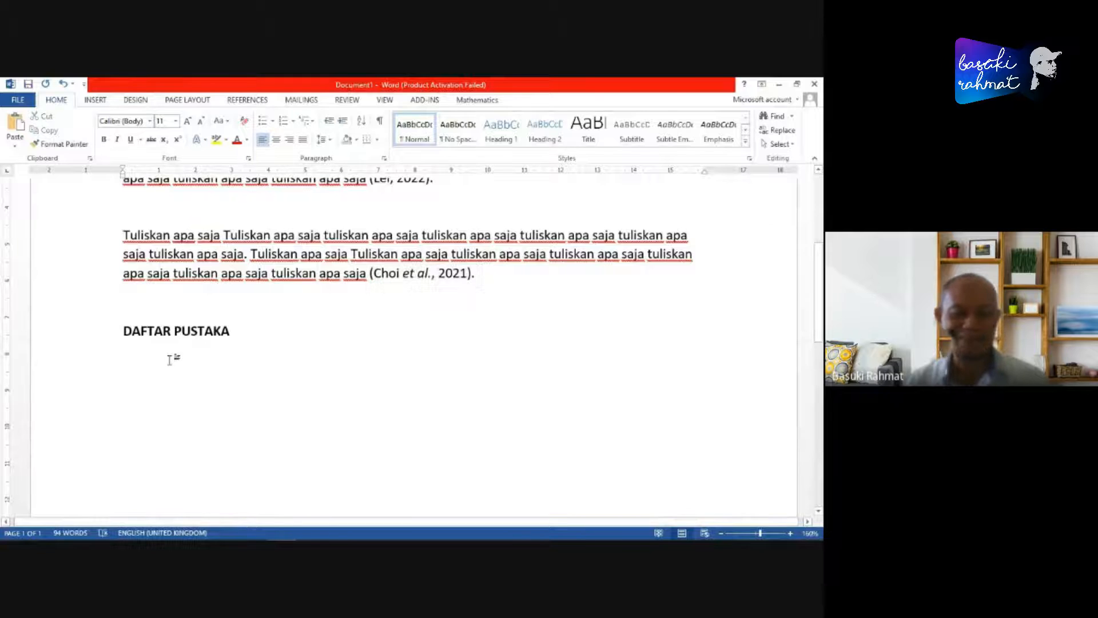
{"action": "left_click", "coordinate": [247, 101]}
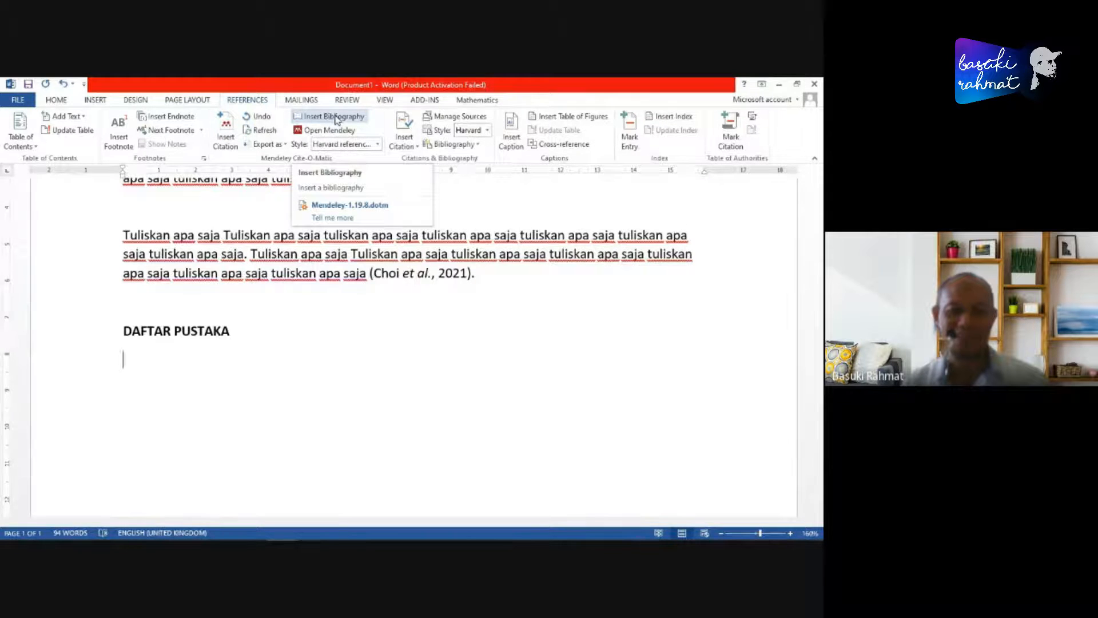
{"action": "left_click", "coordinate": [335, 118]}
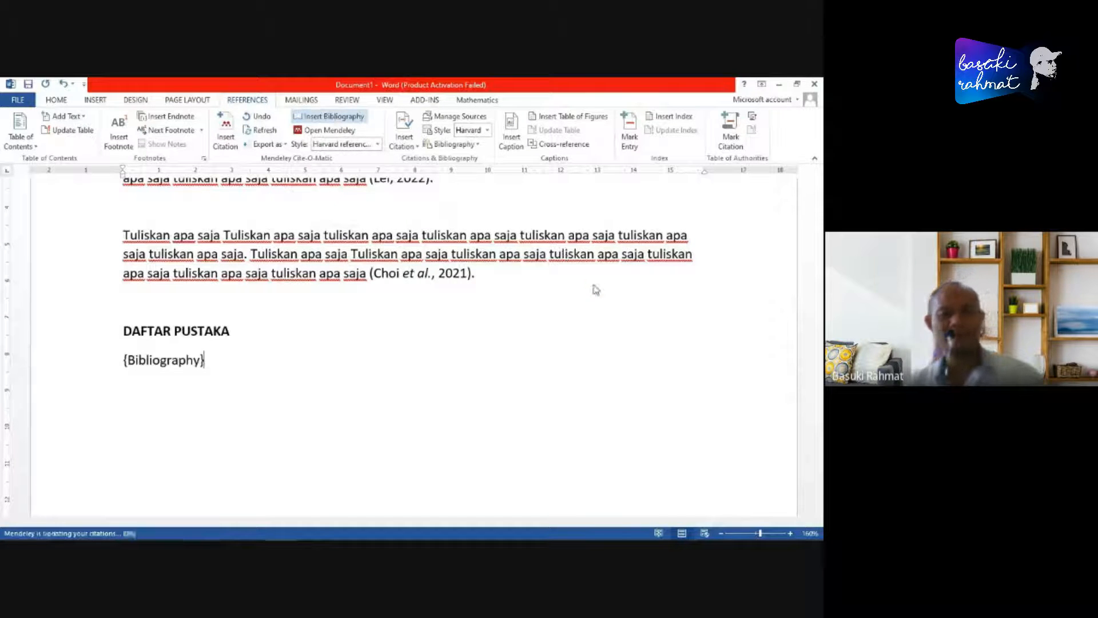
{"action": "scroll", "coordinate": [442, 426], "scroll_direction": "down", "scroll_amount": 2}
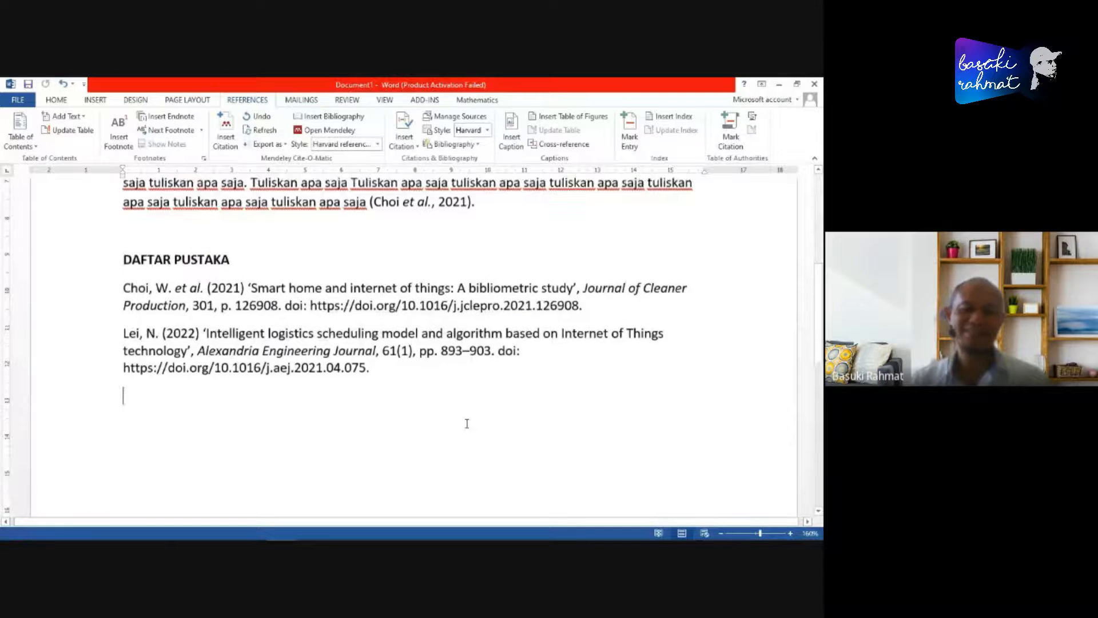
- Compare the bibliography entries with the in-text citations in the two body paragraphs
{"action": "scroll", "coordinate": [466, 421], "scroll_direction": "up", "scroll_amount": 6}
{"action": "scroll", "coordinate": [477, 423], "scroll_direction": "down", "scroll_amount": 3}
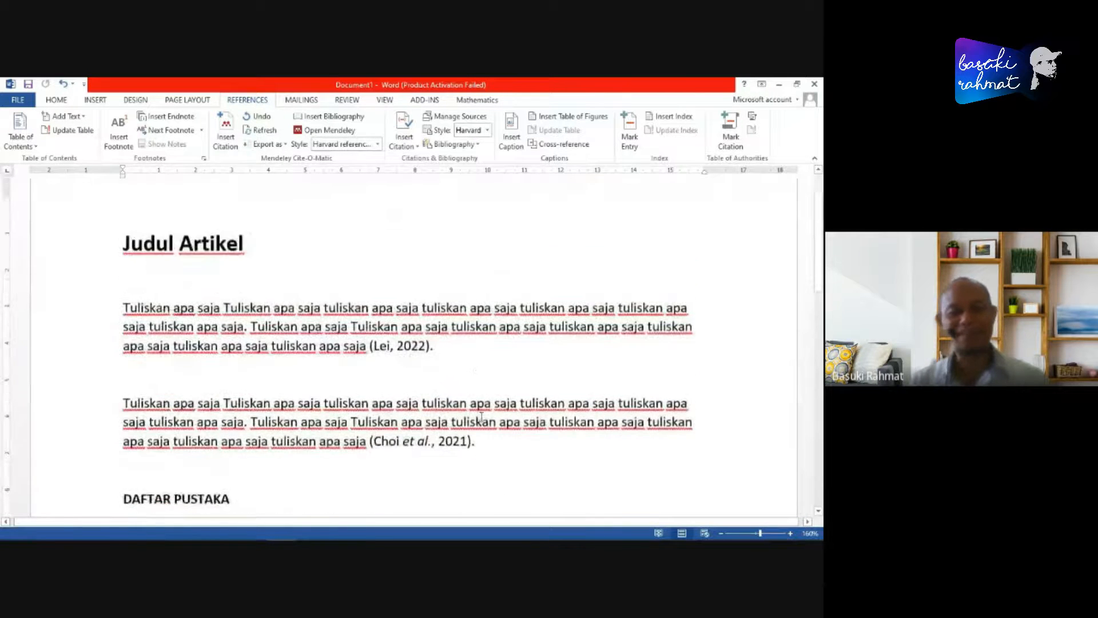
{"action": "scroll", "coordinate": [476, 339], "scroll_direction": "down", "scroll_amount": 3}
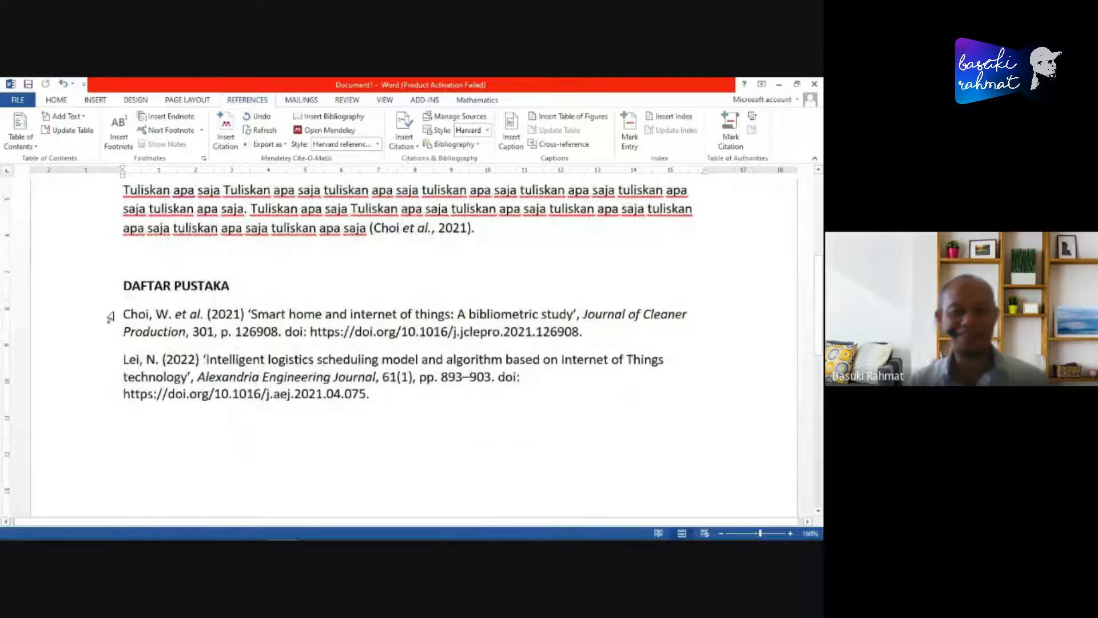
{"action": "left_click", "coordinate": [124, 316]}
{"action": "left_click", "coordinate": [423, 400], "text": "shift"}
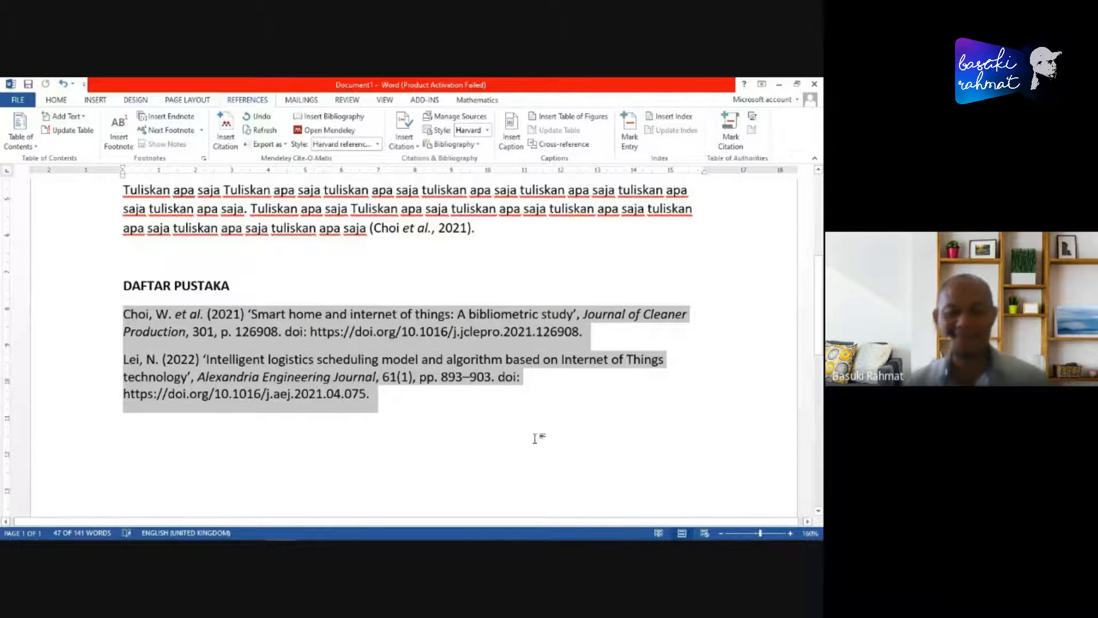
{"action": "scroll", "coordinate": [514, 458], "scroll_direction": "up", "scroll_amount": 2}
{"action": "scroll", "coordinate": [514, 457], "scroll_direction": "up", "scroll_amount": 1}
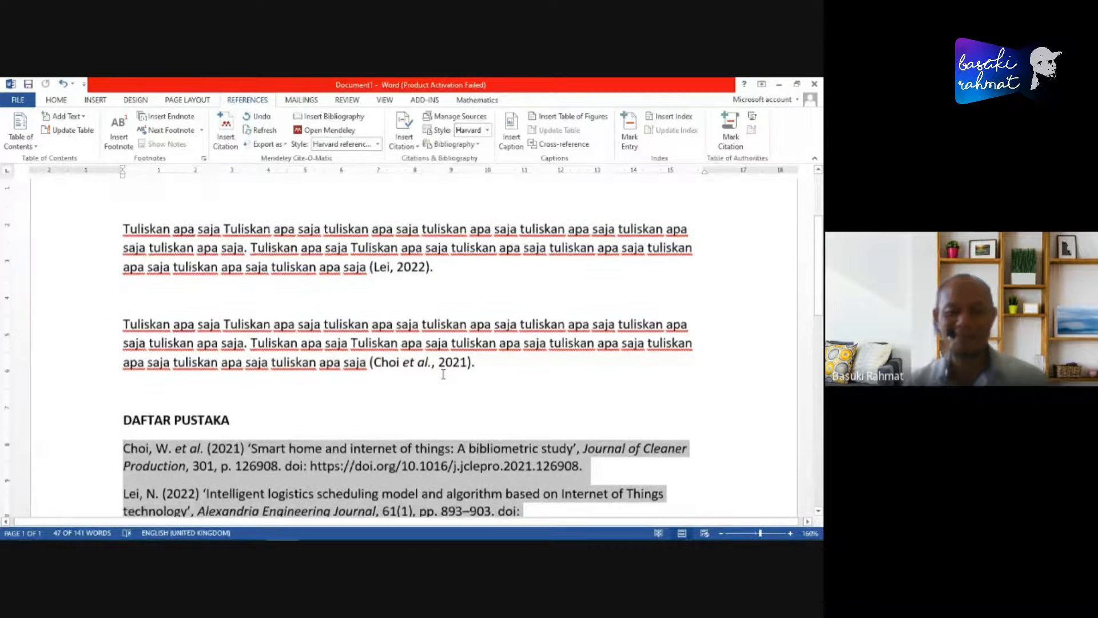
{"action": "left_click", "coordinate": [373, 269]}
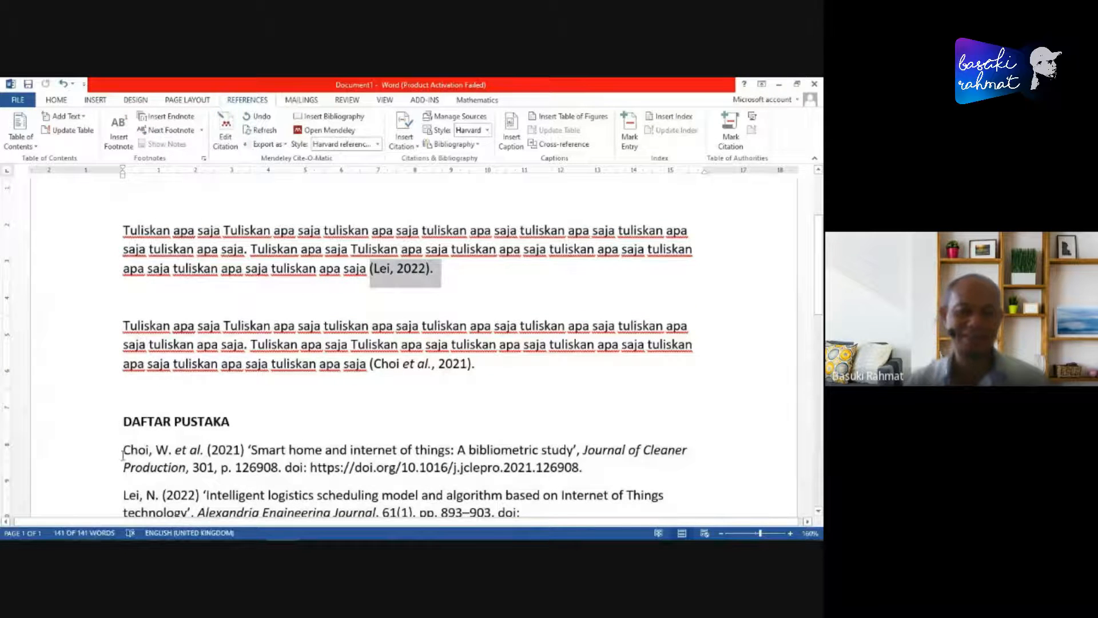
{"action": "scroll", "coordinate": [499, 418], "scroll_direction": "down", "scroll_amount": 3}
{"action": "left_click", "coordinate": [499, 419]}
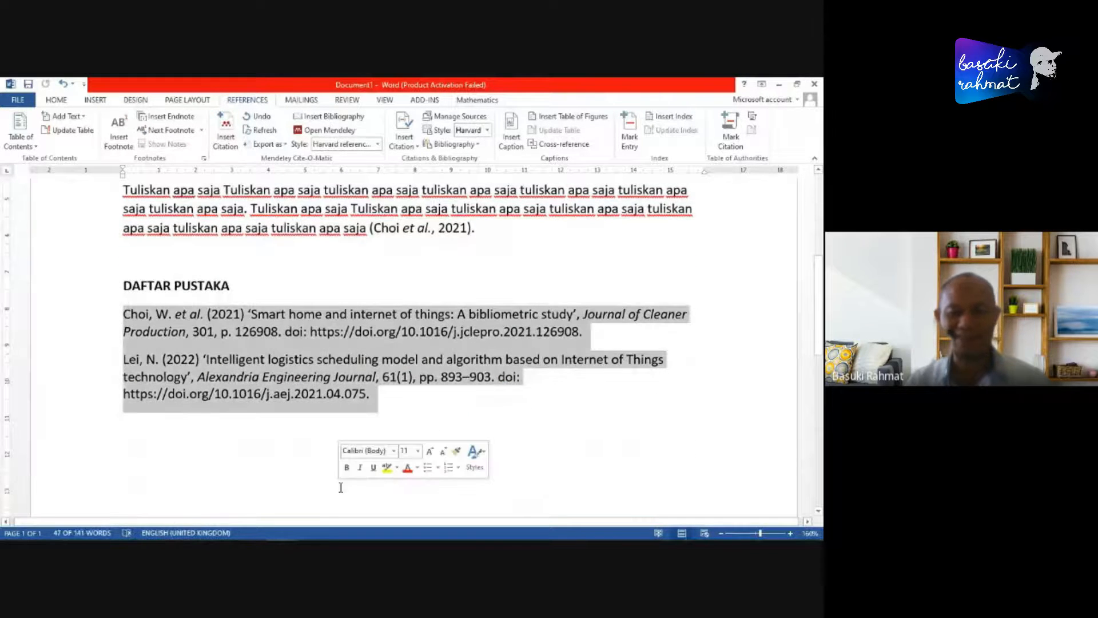
{"action": "scroll", "coordinate": [387, 290], "scroll_direction": "up", "scroll_amount": 3}
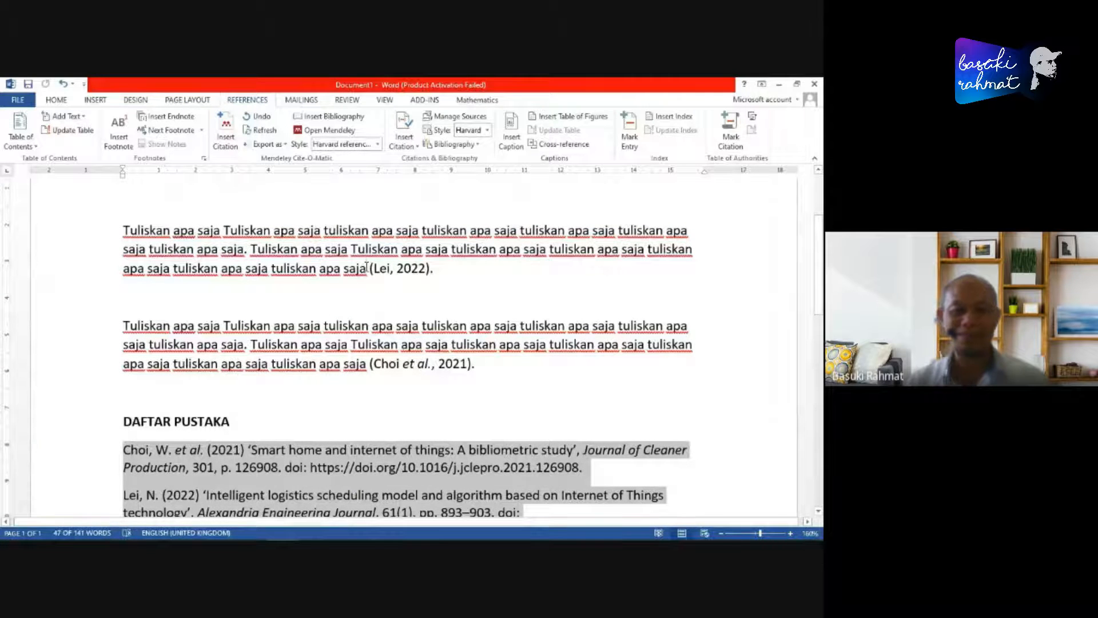
{"action": "left_click_drag", "start_coordinate": [367, 267], "coordinate": [448, 274]}
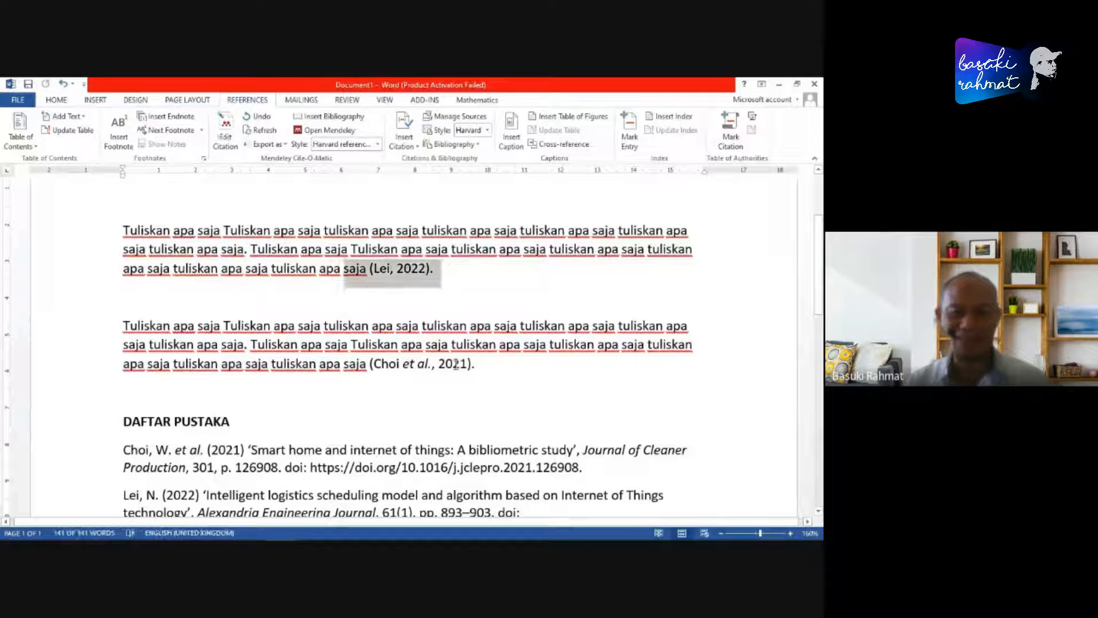
{"action": "scroll", "coordinate": [456, 365], "scroll_direction": "down", "scroll_amount": 2}
- Justify both bibliography entries and give them a hanging indent of about 1 cm
{"action": "left_click", "coordinate": [125, 359]}
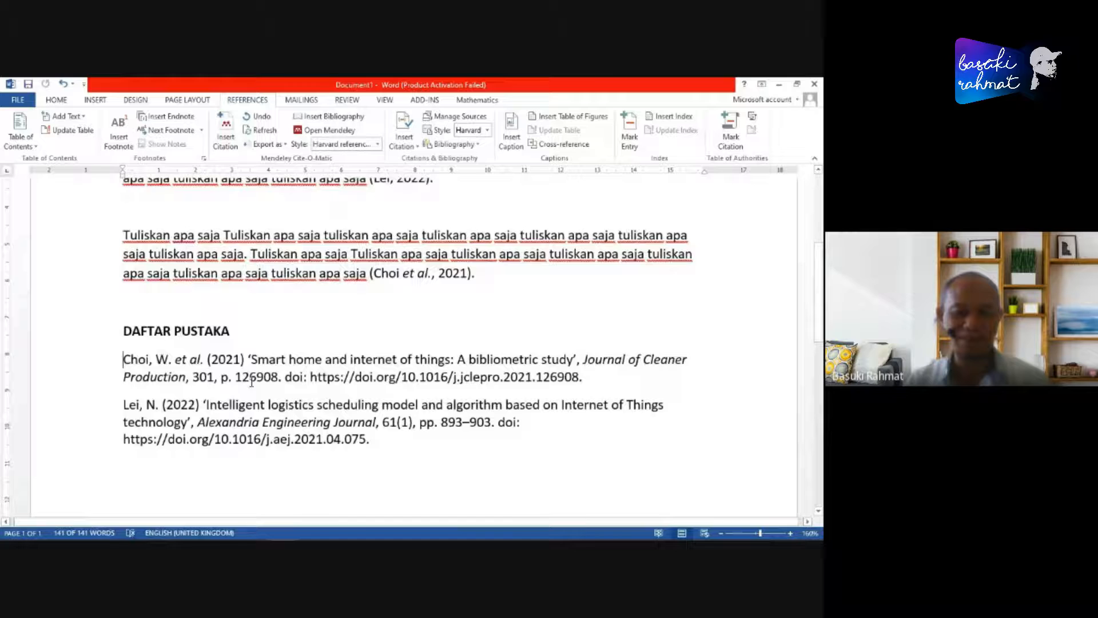
{"action": "left_click", "coordinate": [401, 449], "text": "shift"}
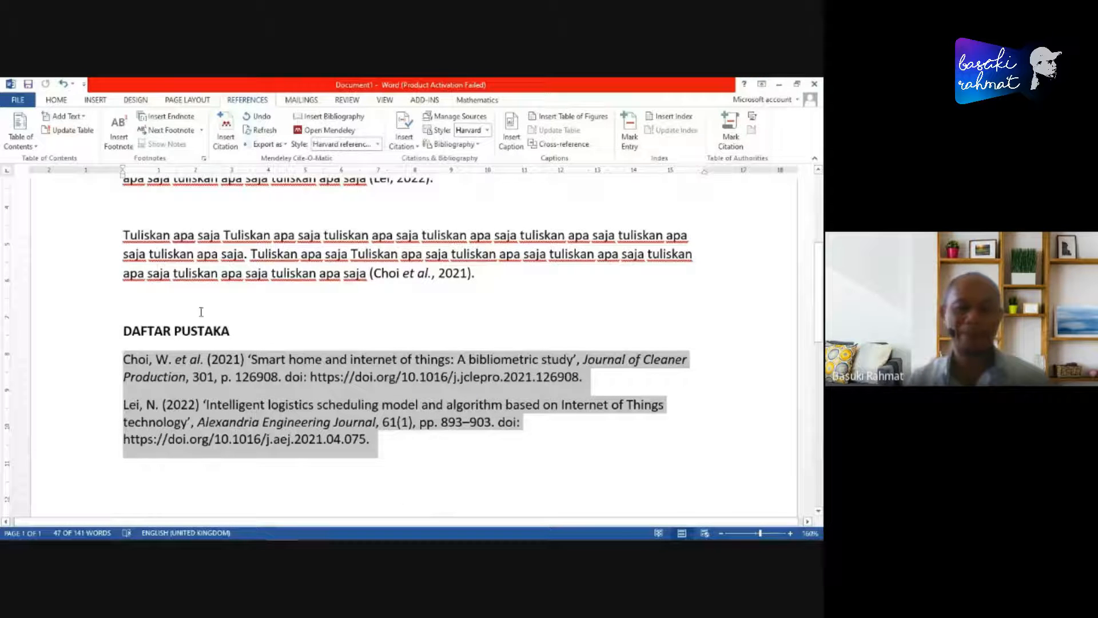
{"action": "left_click", "coordinate": [56, 100]}
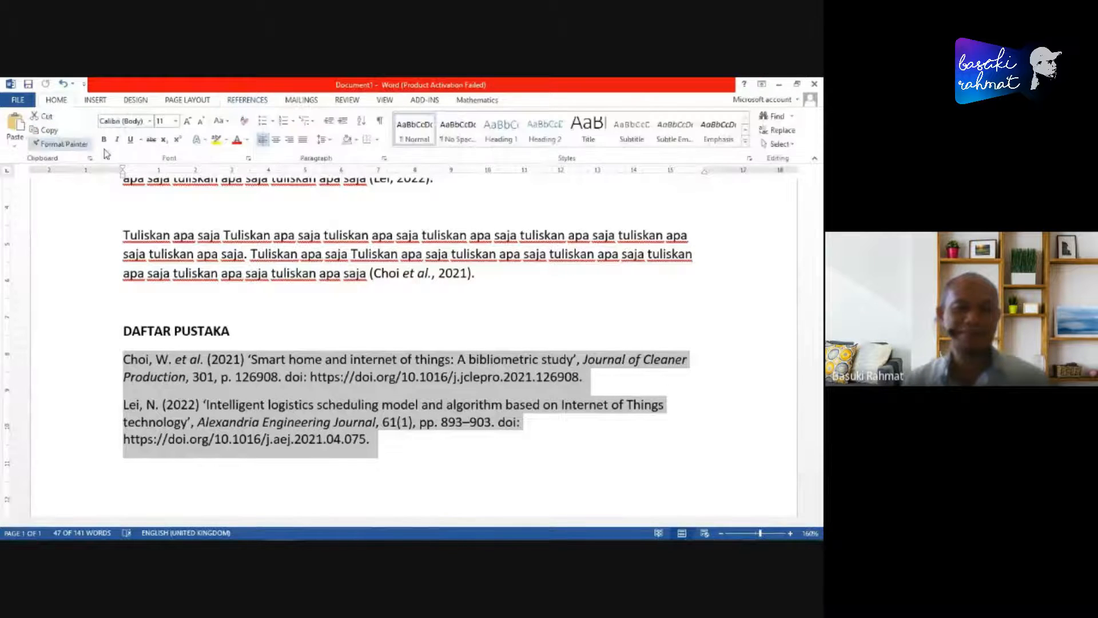
{"action": "left_click", "coordinate": [303, 140]}
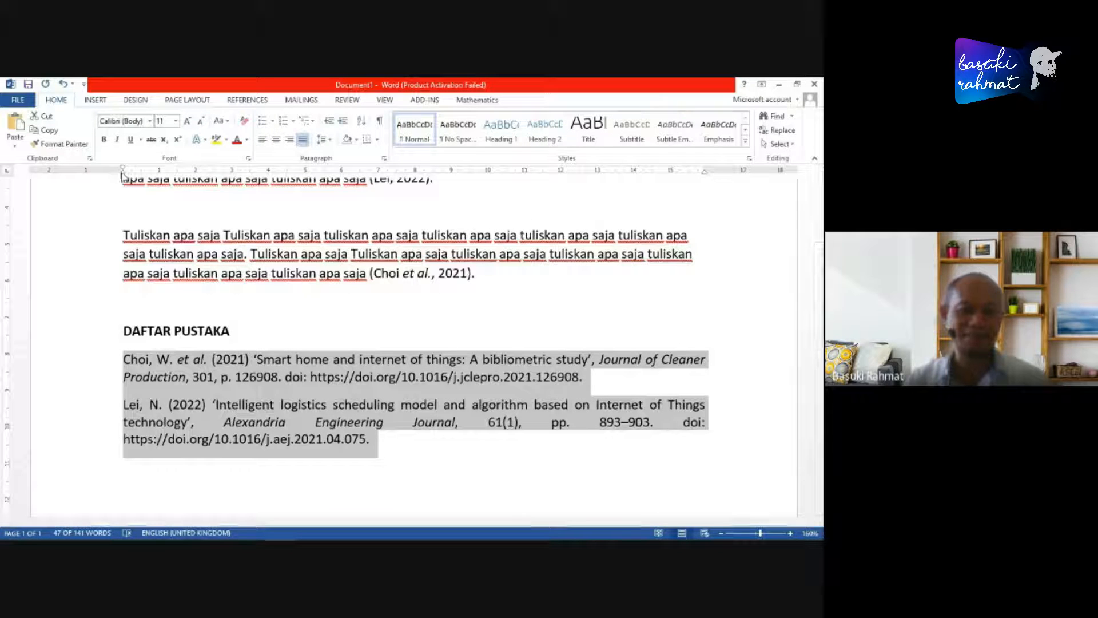
{"action": "left_click_drag", "start_coordinate": [122, 170], "coordinate": [164, 171]}
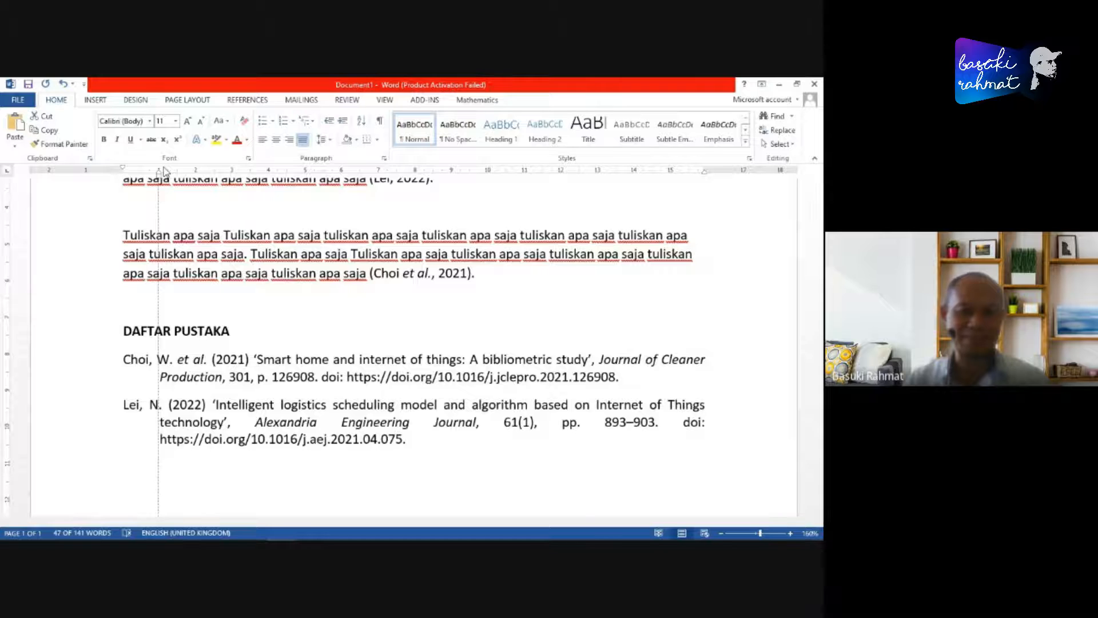
{"action": "left_click", "coordinate": [507, 461]}
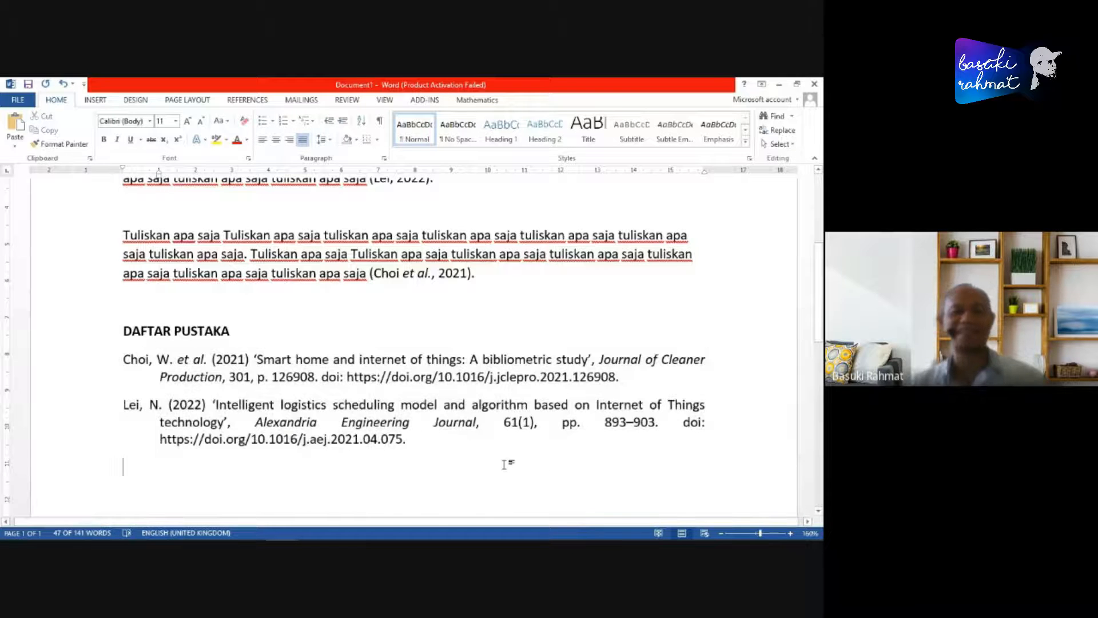
- Check the layout of the formatted bibliography together with the article's title, body paragraphs and citations
{"action": "scroll", "coordinate": [541, 466], "scroll_direction": "down", "scroll_amount": 1}
{"action": "scroll", "coordinate": [546, 468], "scroll_direction": "down", "scroll_amount": 2}
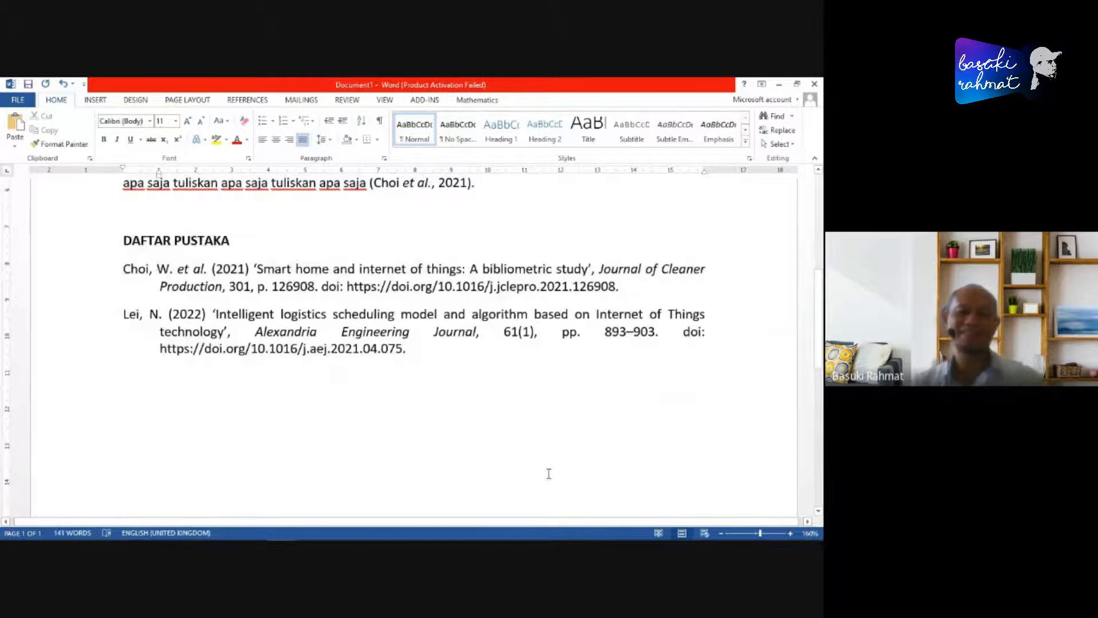
{"action": "scroll", "coordinate": [549, 474], "scroll_direction": "up", "scroll_amount": 3}
{"action": "scroll", "coordinate": [548, 472], "scroll_direction": "down", "scroll_amount": 3}
{"action": "scroll", "coordinate": [538, 469], "scroll_direction": "up", "scroll_amount": 6}
{"action": "scroll", "coordinate": [462, 337], "scroll_direction": "down", "scroll_amount": 3}
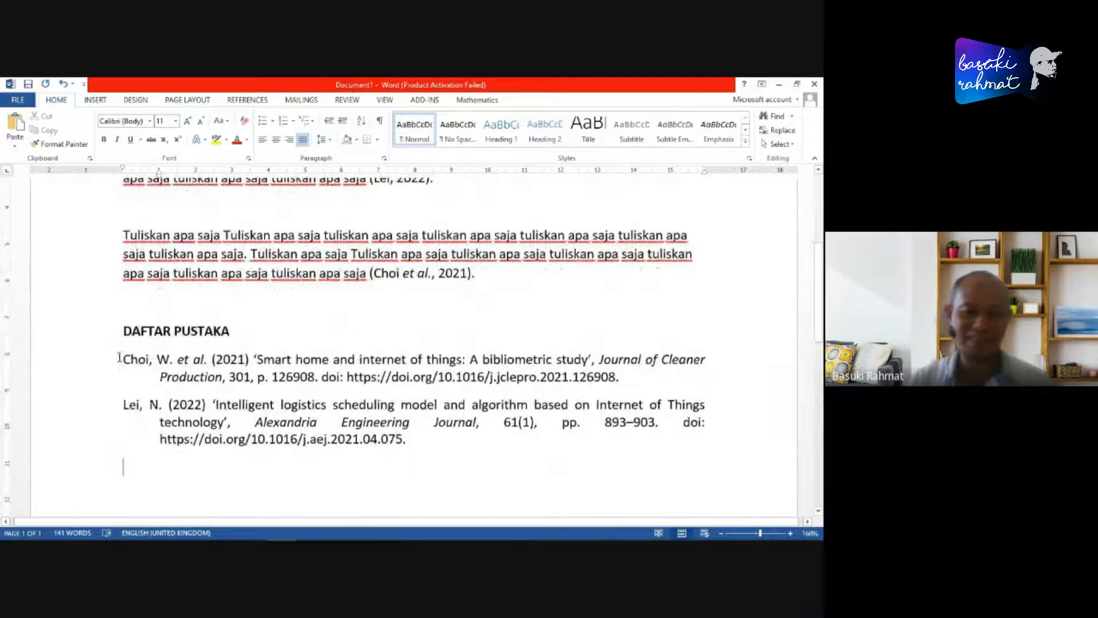
{"action": "left_click_drag", "start_coordinate": [122, 359], "coordinate": [501, 489]}
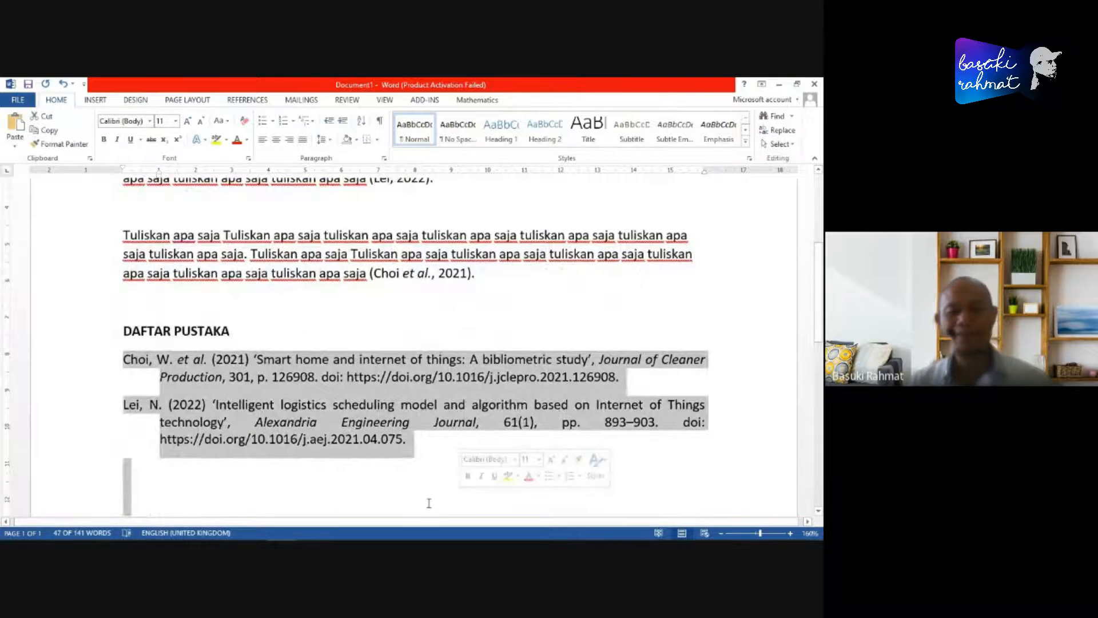
{"action": "left_click", "coordinate": [462, 505]}
{"action": "scroll", "coordinate": [547, 408], "scroll_direction": "up", "scroll_amount": 3}
{"action": "scroll", "coordinate": [547, 408], "scroll_direction": "up", "scroll_amount": 2}
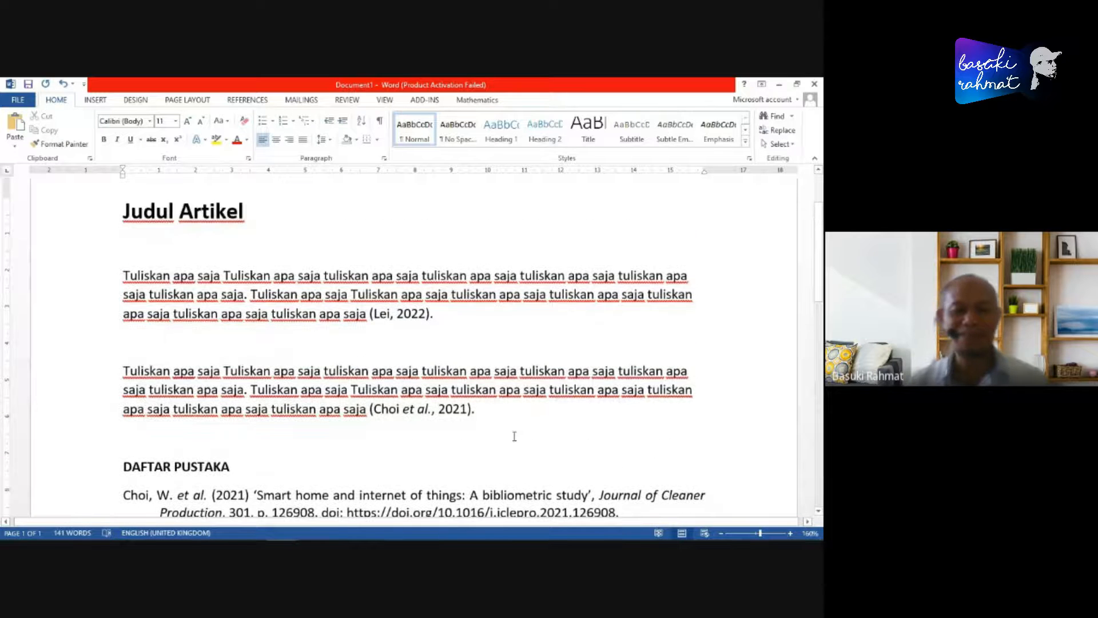
{"action": "scroll", "coordinate": [455, 333], "scroll_direction": "down", "scroll_amount": 1}
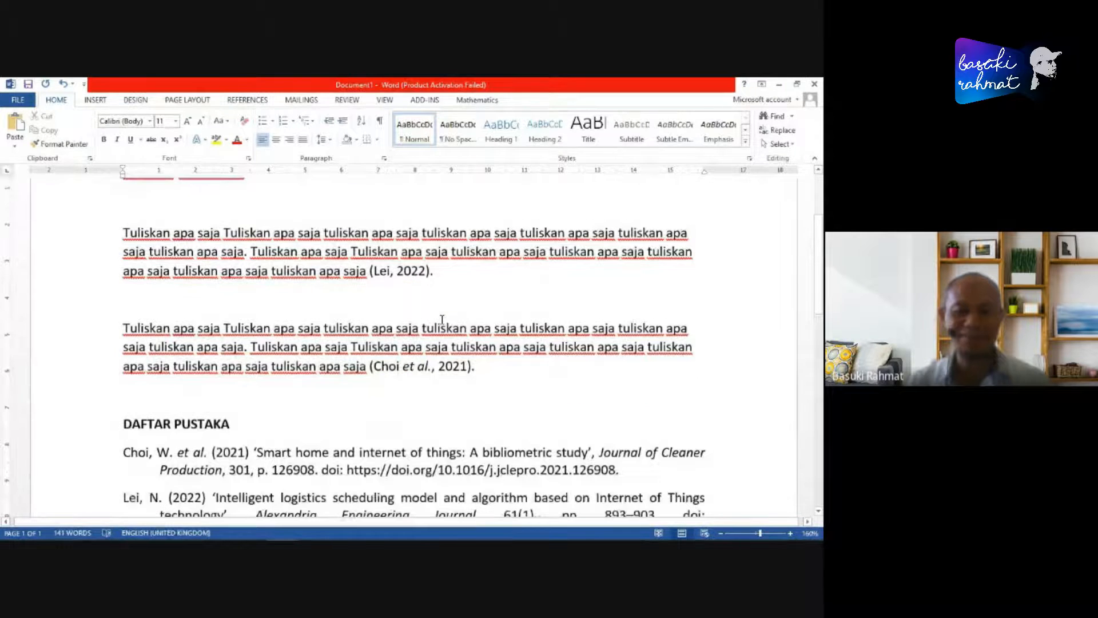
- Change the Mendeley citation style of the article to IEEE
{"action": "scroll", "coordinate": [423, 275], "scroll_direction": "up", "scroll_amount": 3}
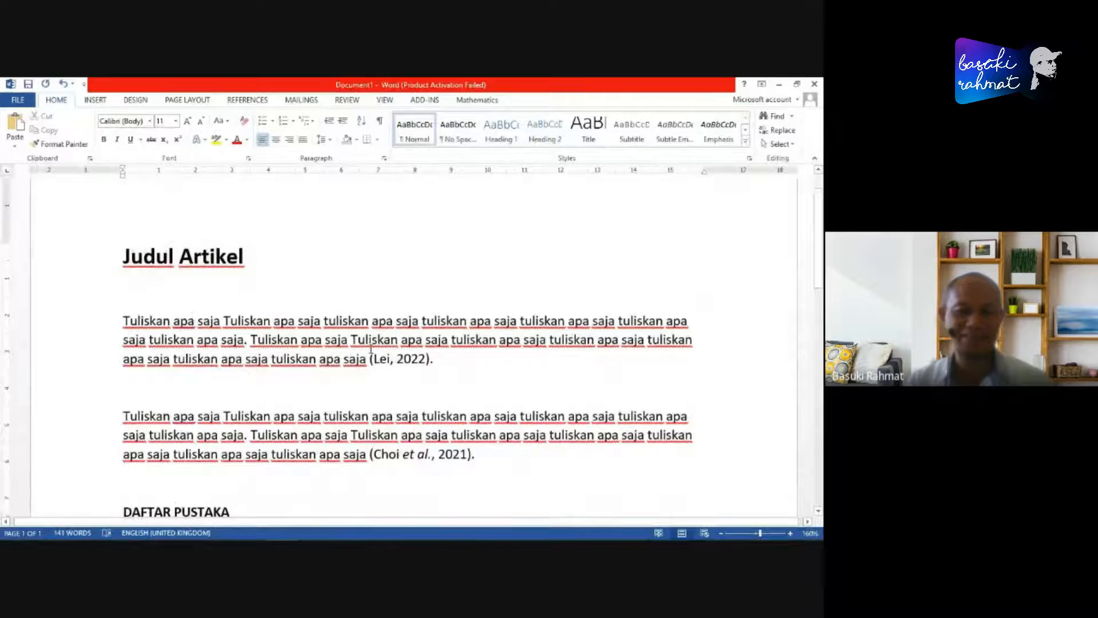
{"action": "scroll", "coordinate": [286, 320], "scroll_direction": "down", "scroll_amount": 1}
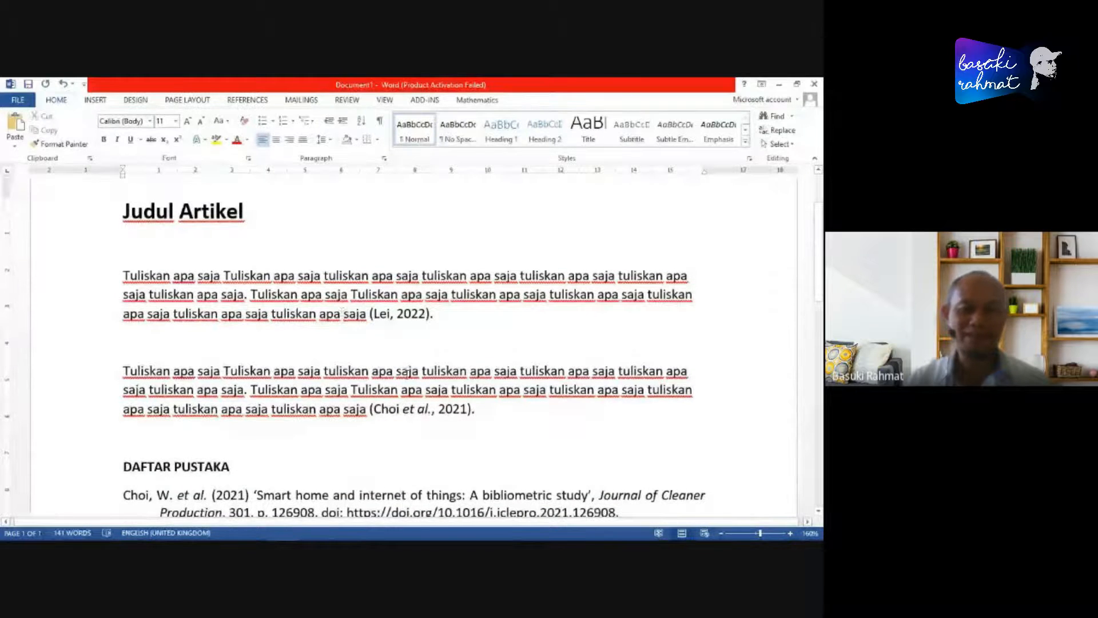
{"action": "scroll", "coordinate": [344, 343], "scroll_direction": "down", "scroll_amount": 3}
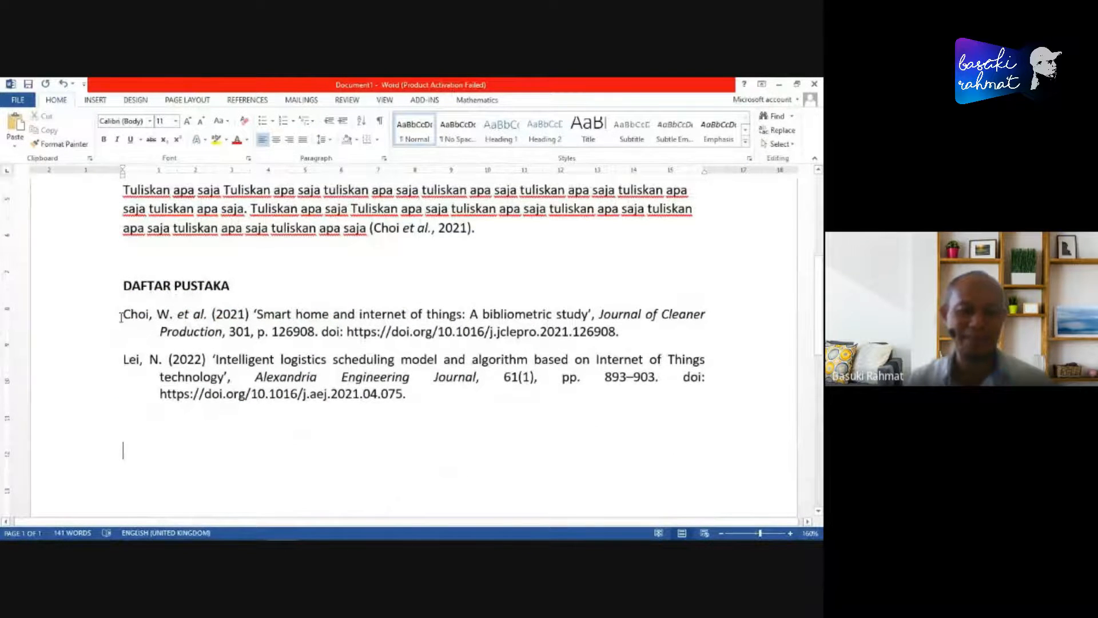
{"action": "scroll", "coordinate": [294, 282], "scroll_direction": "up", "scroll_amount": 4}
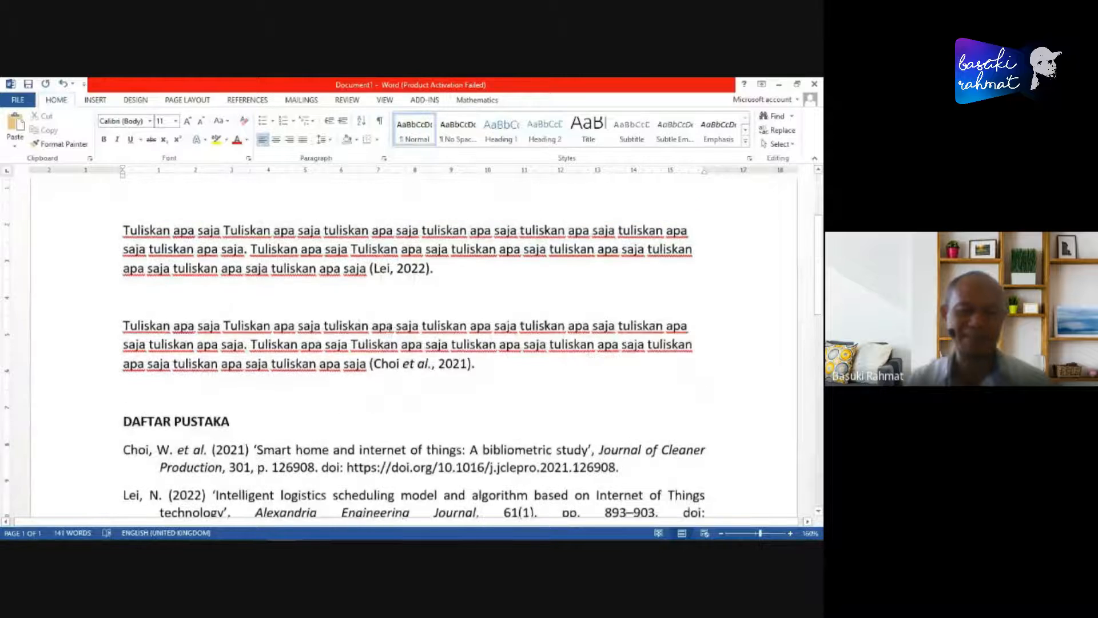
{"action": "left_click", "coordinate": [247, 100]}
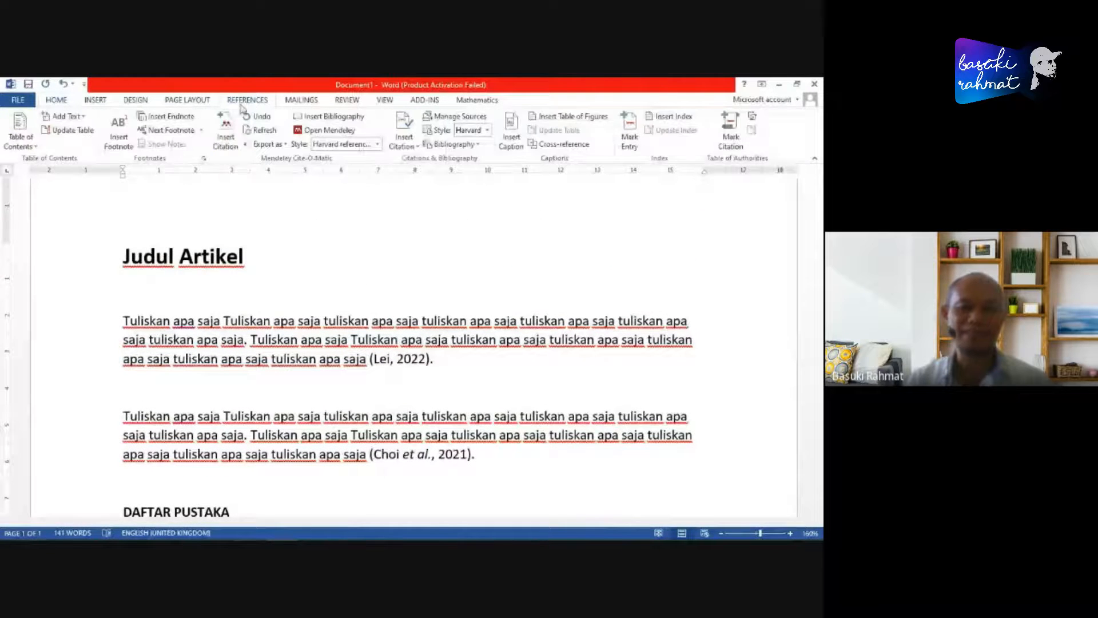
{"action": "left_click", "coordinate": [380, 148]}
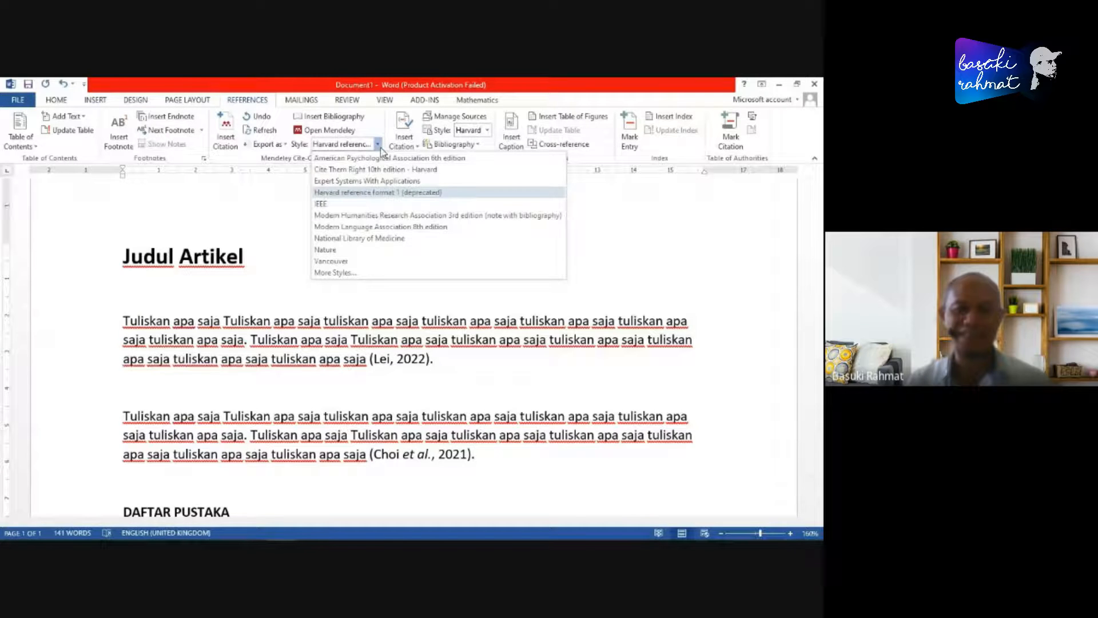
{"action": "left_click", "coordinate": [321, 205]}
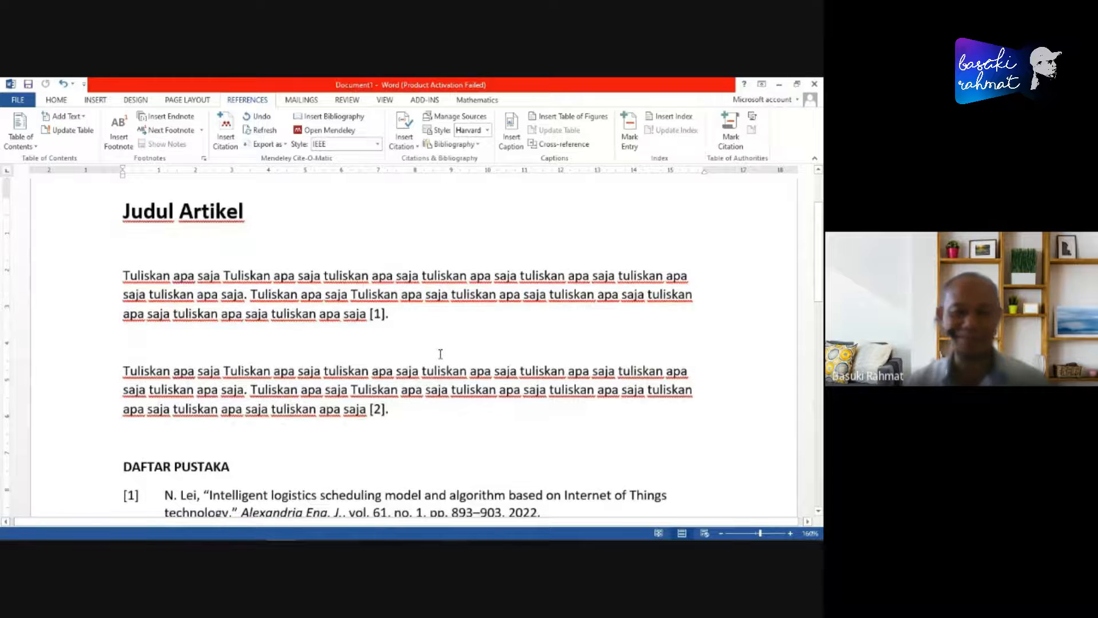
- Justify both numbered entries under "DAFTAR PUSTAKA" and set their hanging indent to about 0.75 cm
{"action": "scroll", "coordinate": [441, 343], "scroll_direction": "down", "scroll_amount": 3}
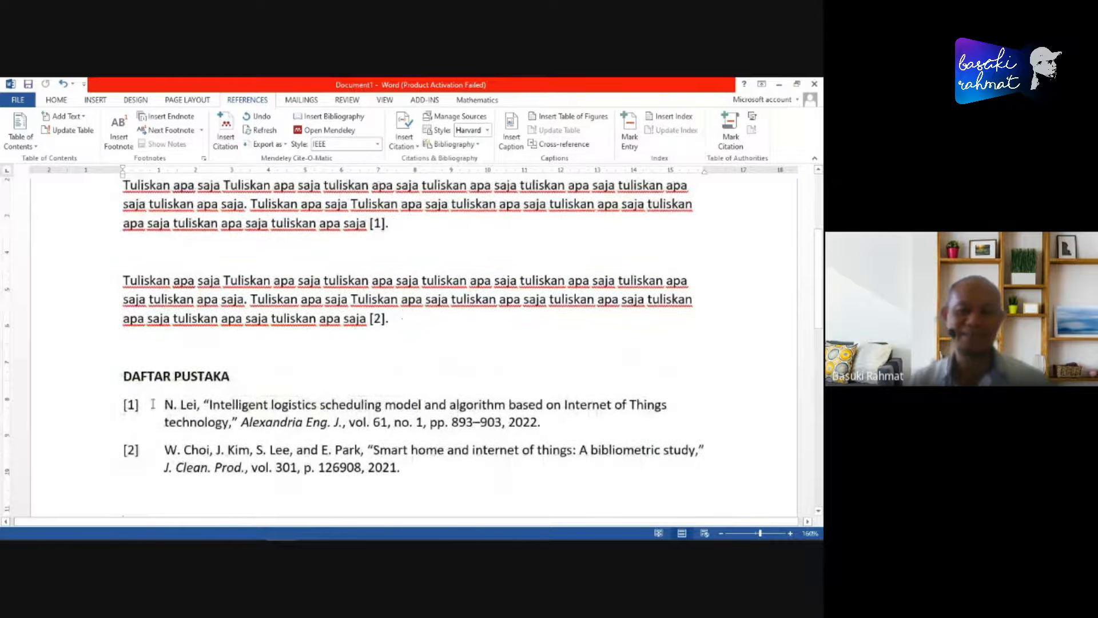
{"action": "scroll", "coordinate": [177, 406], "scroll_direction": "down", "scroll_amount": 1}
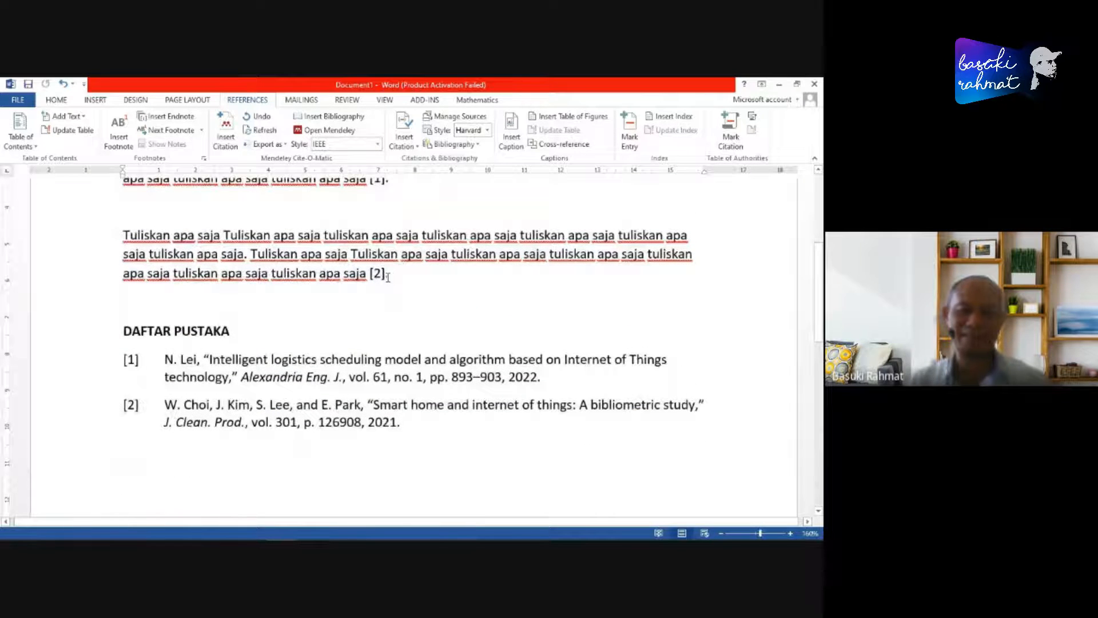
{"action": "left_click", "coordinate": [119, 358]}
{"action": "left_click", "coordinate": [452, 430], "text": "shift"}
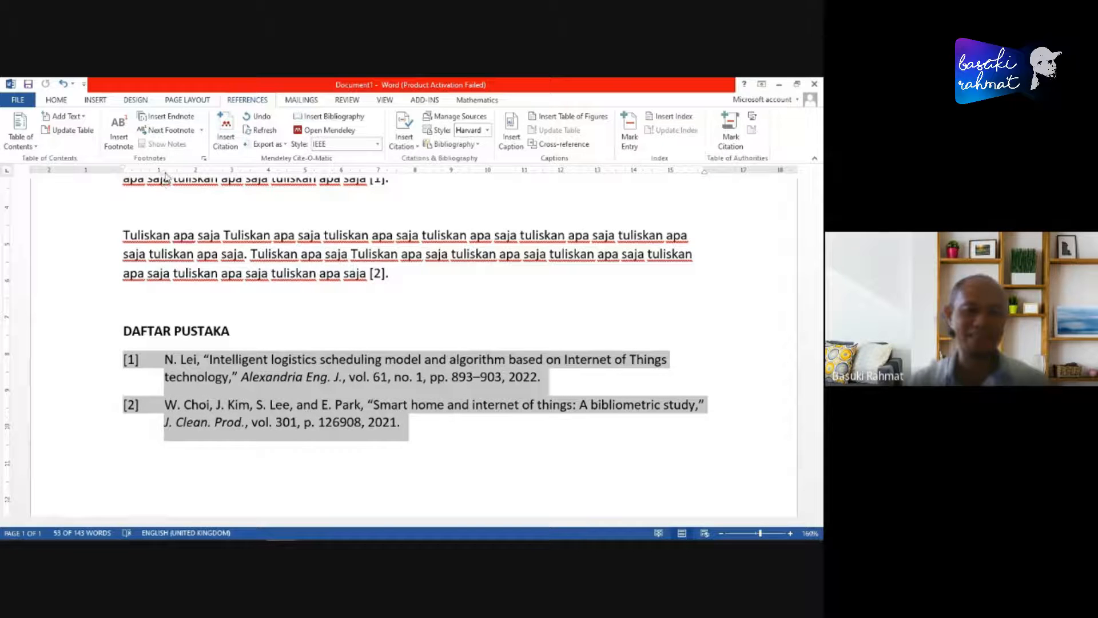
{"action": "left_click_drag", "start_coordinate": [164, 172], "coordinate": [150, 171]}
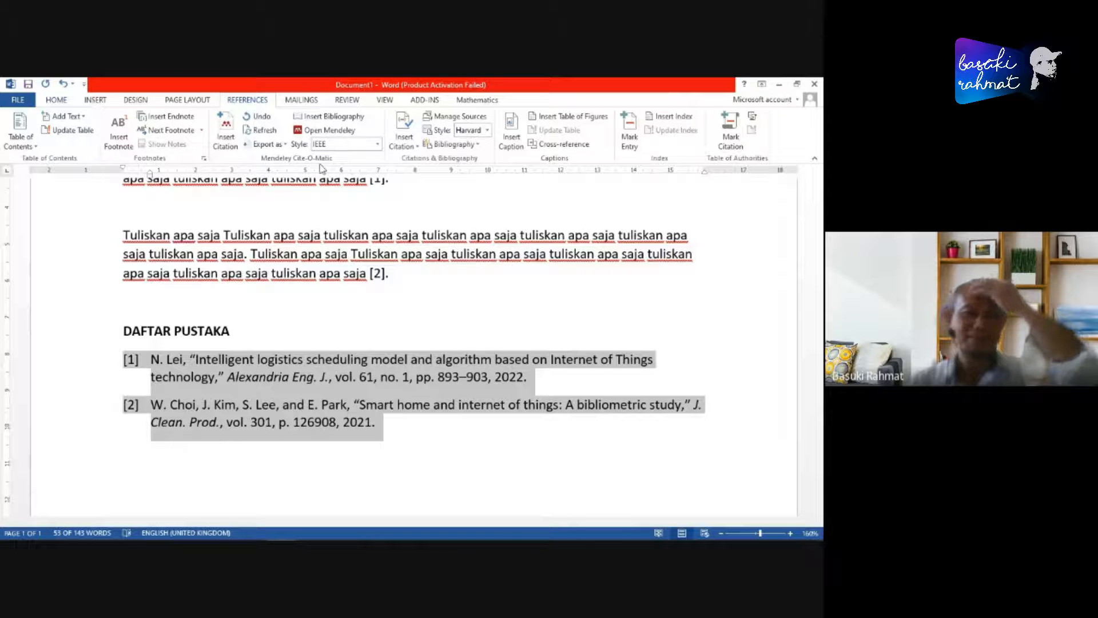
{"action": "left_click", "coordinate": [56, 99]}
{"action": "left_click", "coordinate": [303, 139]}
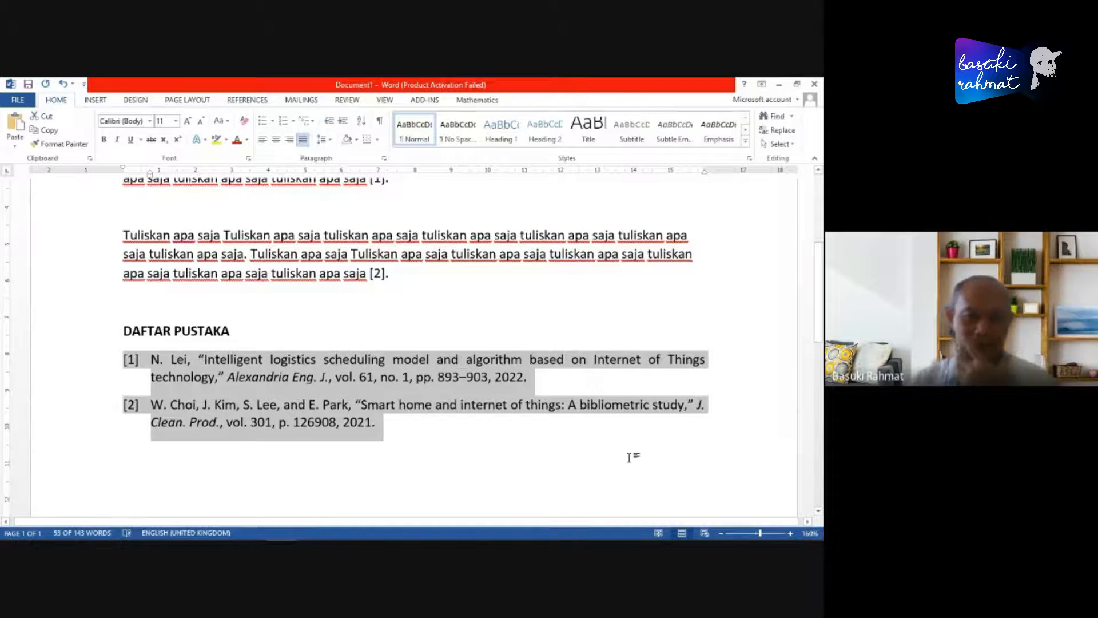
{"action": "left_click", "coordinate": [452, 442]}
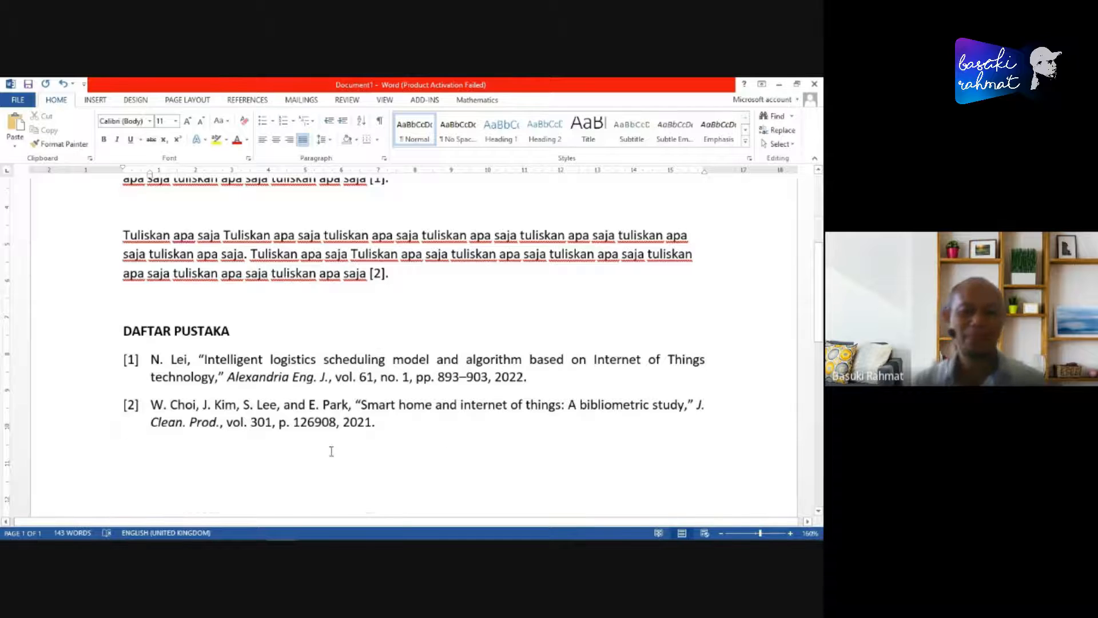
- Compare the numbered citations in the two body paragraphs with the matching entries in the IEEE bibliography
{"action": "scroll", "coordinate": [331, 451], "scroll_direction": "up", "scroll_amount": 2}
{"action": "scroll", "coordinate": [211, 476], "scroll_direction": "down", "scroll_amount": 2}
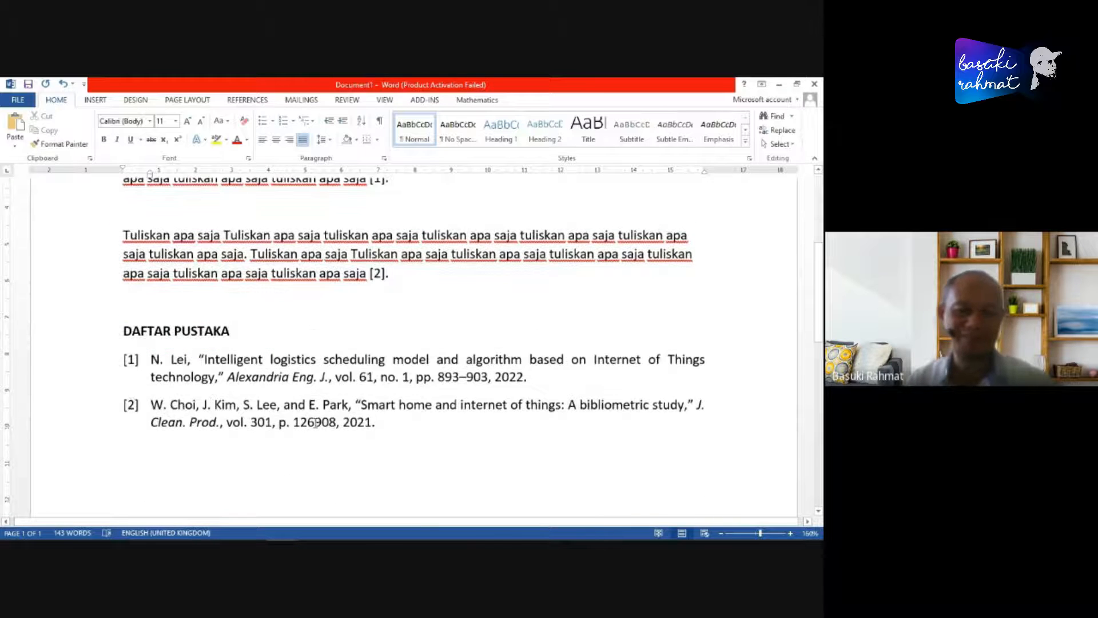
{"action": "scroll", "coordinate": [316, 423], "scroll_direction": "up", "scroll_amount": 5}
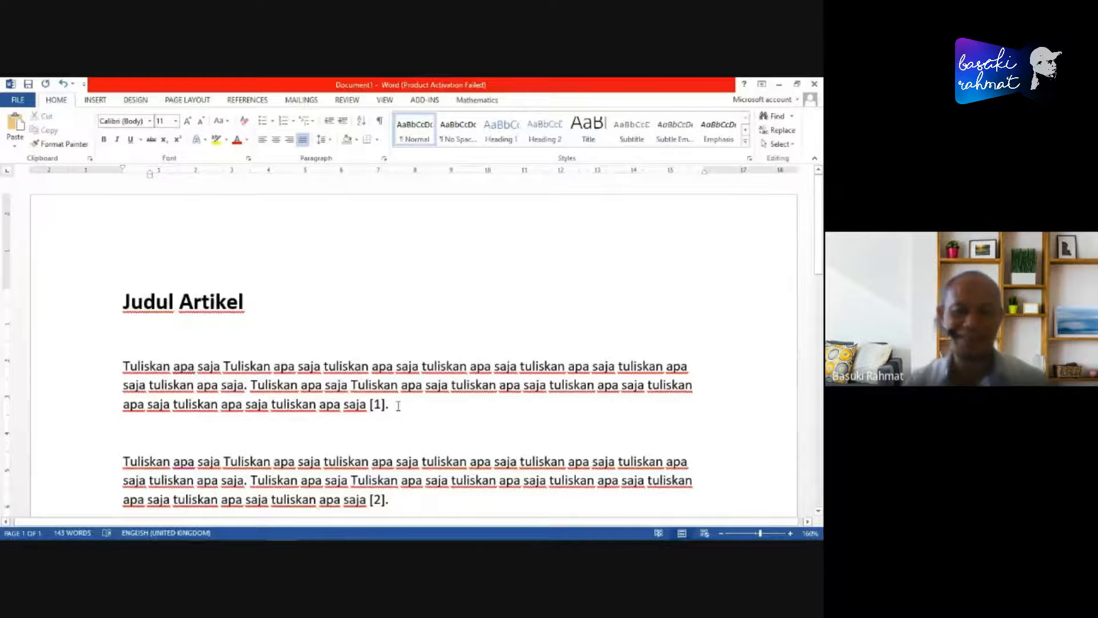
{"action": "scroll", "coordinate": [398, 406], "scroll_direction": "down", "scroll_amount": 2}
{"action": "left_click", "coordinate": [377, 314]}
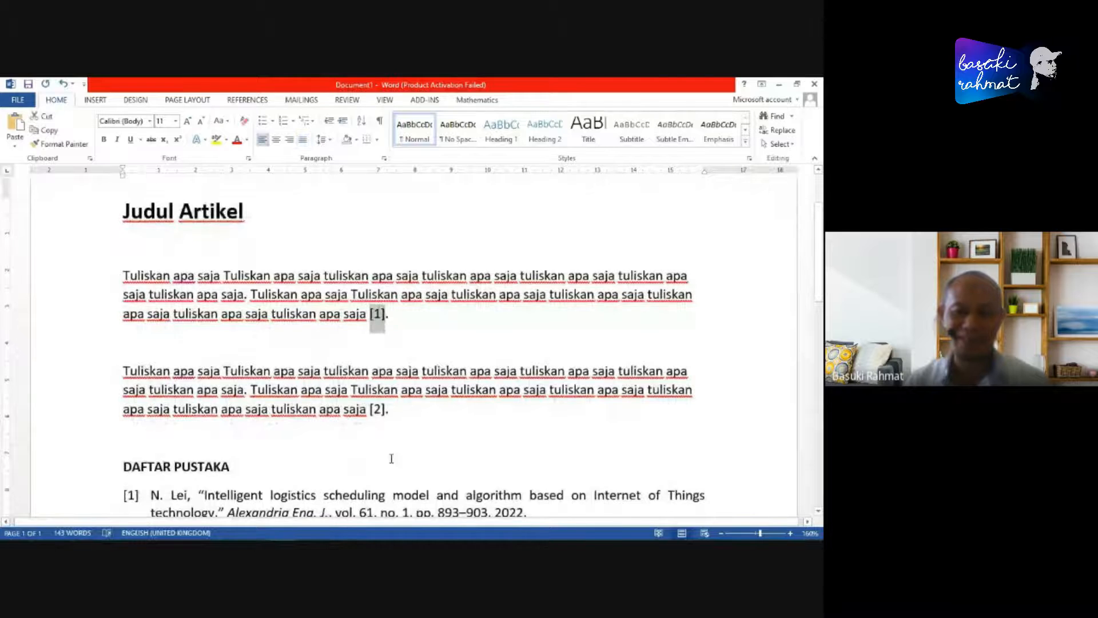
{"action": "scroll", "coordinate": [451, 417], "scroll_direction": "down", "scroll_amount": 2}
{"action": "scroll", "coordinate": [448, 410], "scroll_direction": "up", "scroll_amount": 2}
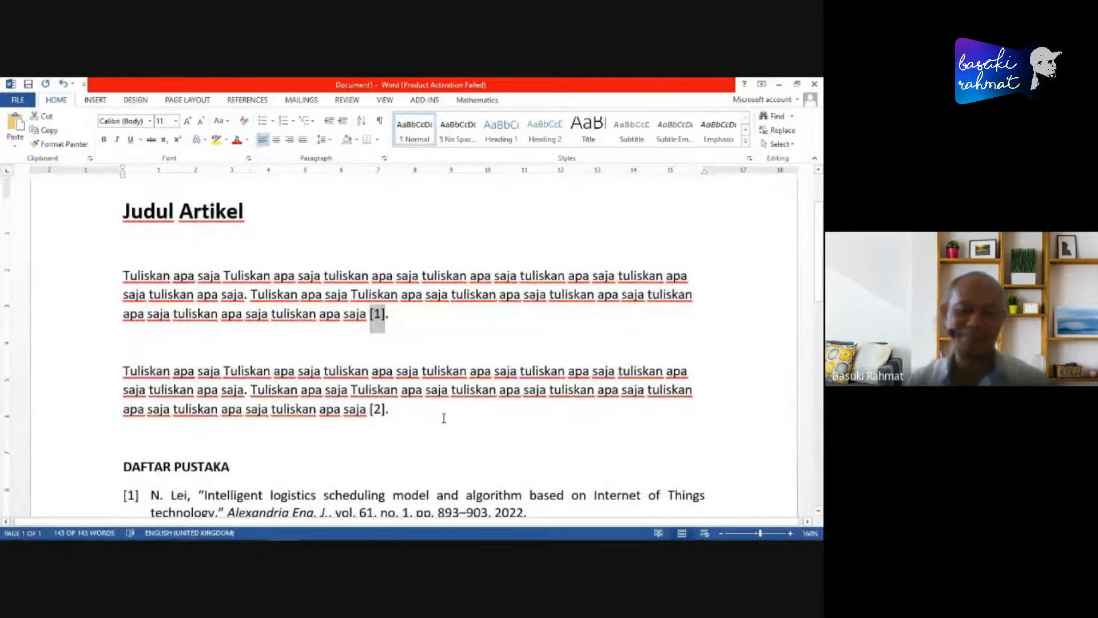
{"action": "scroll", "coordinate": [444, 418], "scroll_direction": "down", "scroll_amount": 3}
{"action": "scroll", "coordinate": [372, 412], "scroll_direction": "up", "scroll_amount": 2}
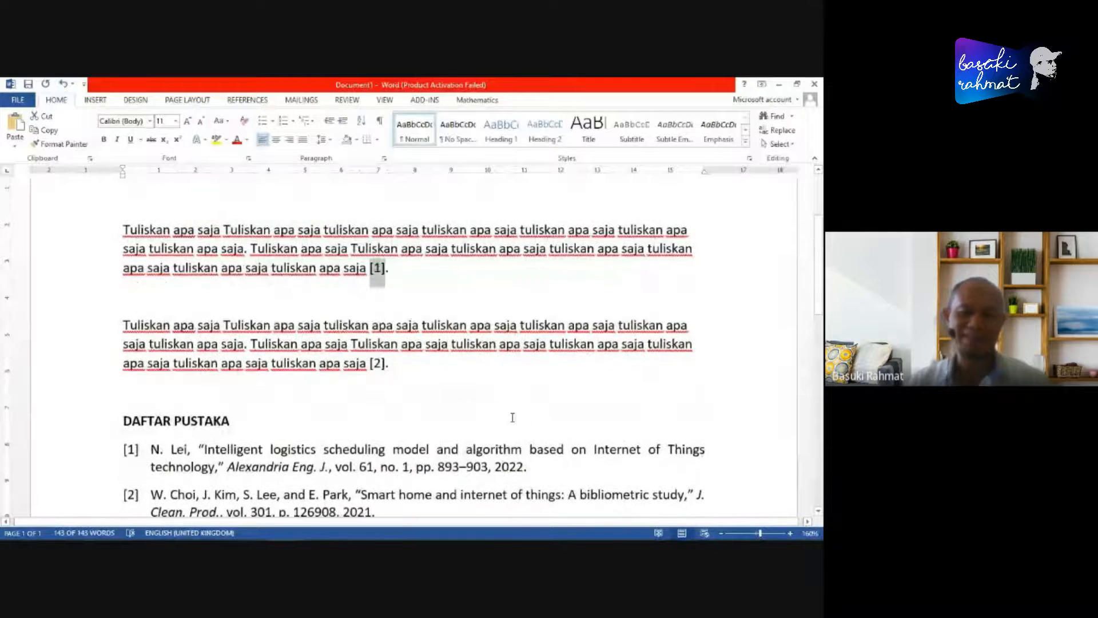
{"action": "scroll", "coordinate": [451, 436], "scroll_direction": "down", "scroll_amount": 2}
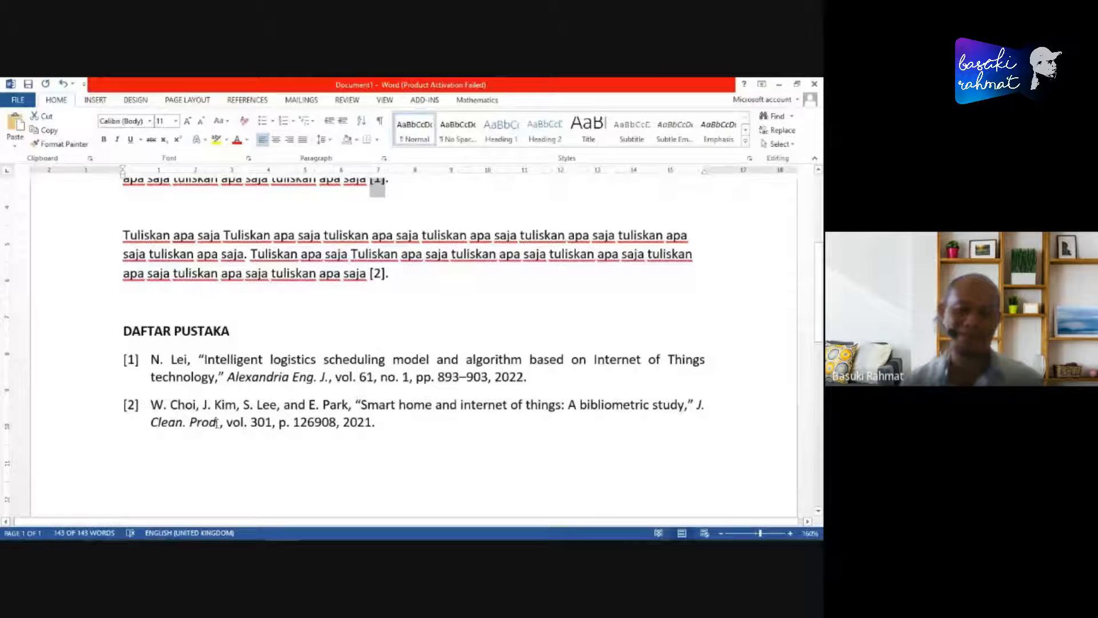
{"action": "left_click_drag", "start_coordinate": [124, 360], "coordinate": [335, 487]}
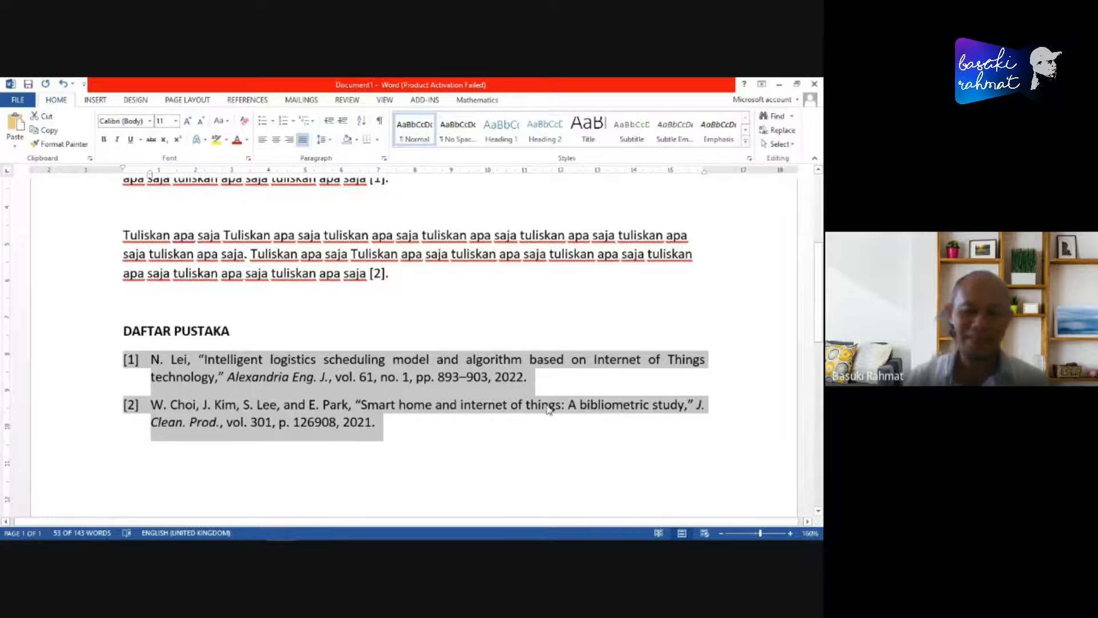
{"action": "scroll", "coordinate": [547, 407], "scroll_direction": "up", "scroll_amount": 1}
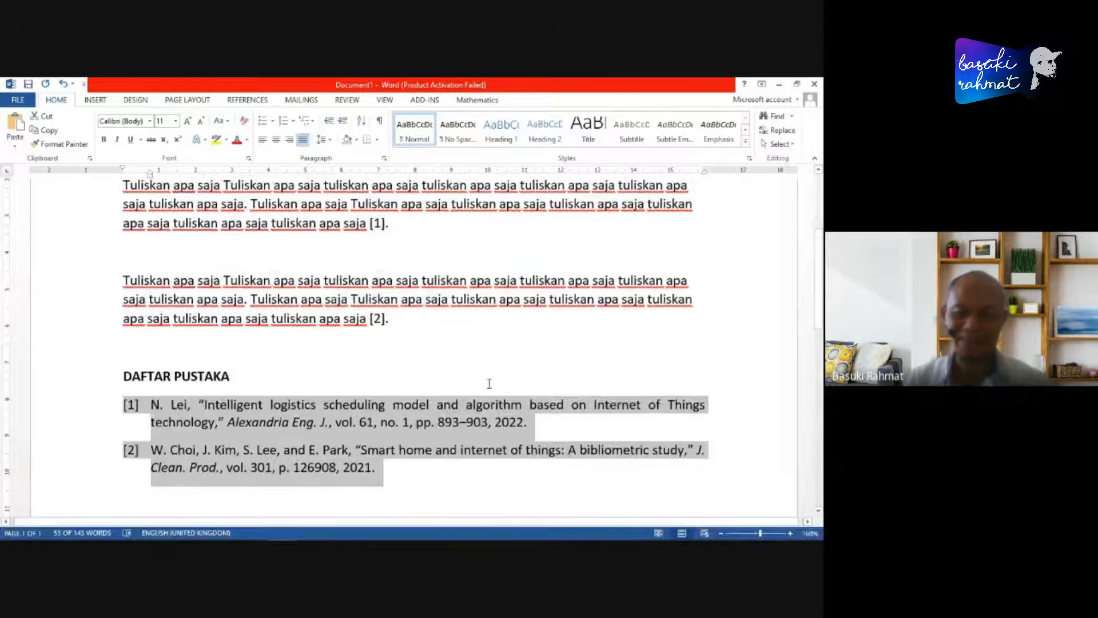
{"action": "scroll", "coordinate": [535, 403], "scroll_direction": "up", "scroll_amount": 3}
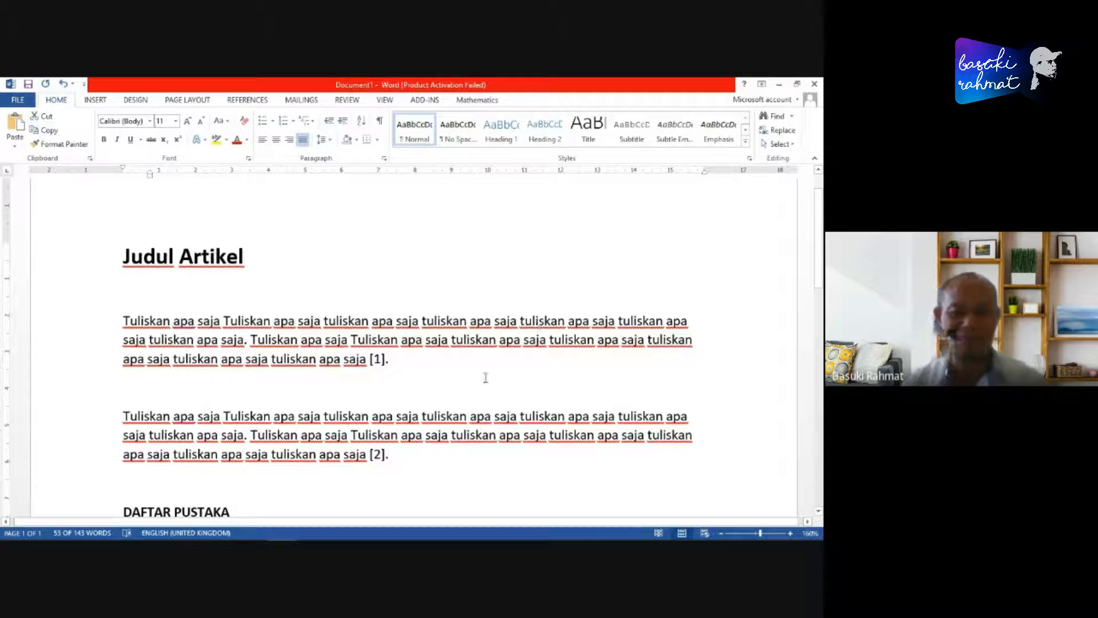
- Check the MS Word plugin option among Mendeley Desktop's tools and return to the Word article
{"action": "left_click", "coordinate": [311, 529]}
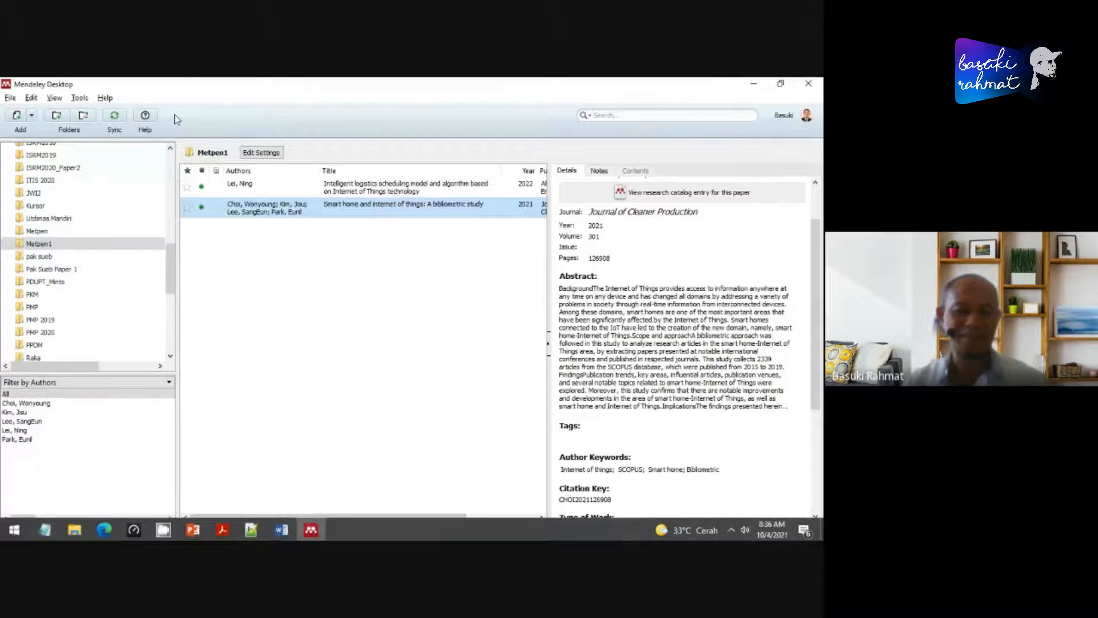
{"action": "left_click", "coordinate": [79, 98]}
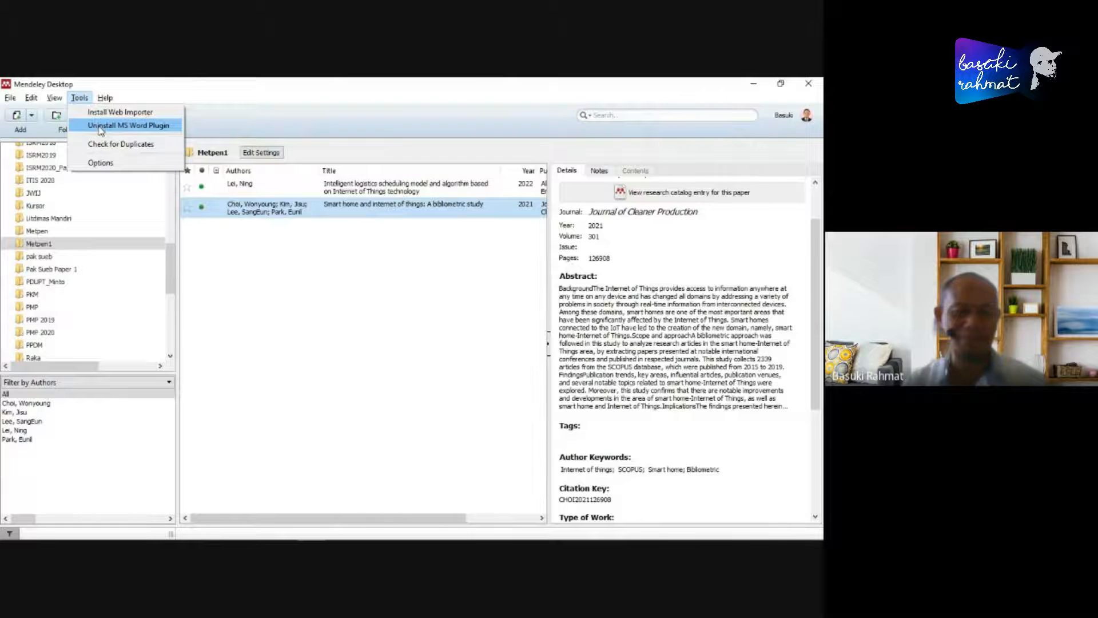
{"action": "left_click", "coordinate": [359, 357]}
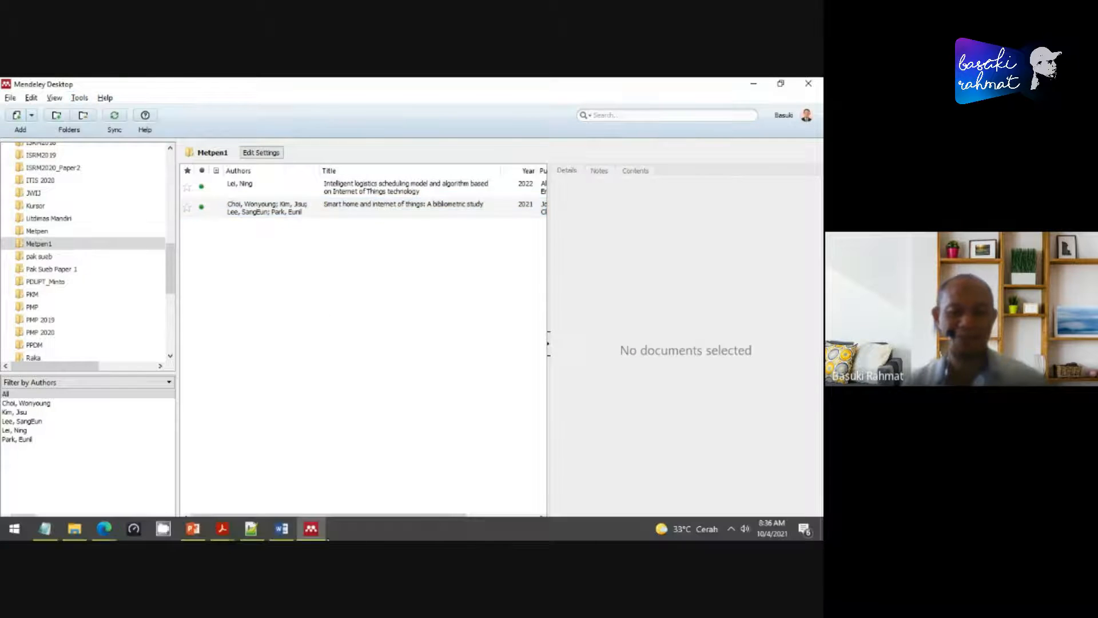
{"action": "left_click", "coordinate": [279, 534]}
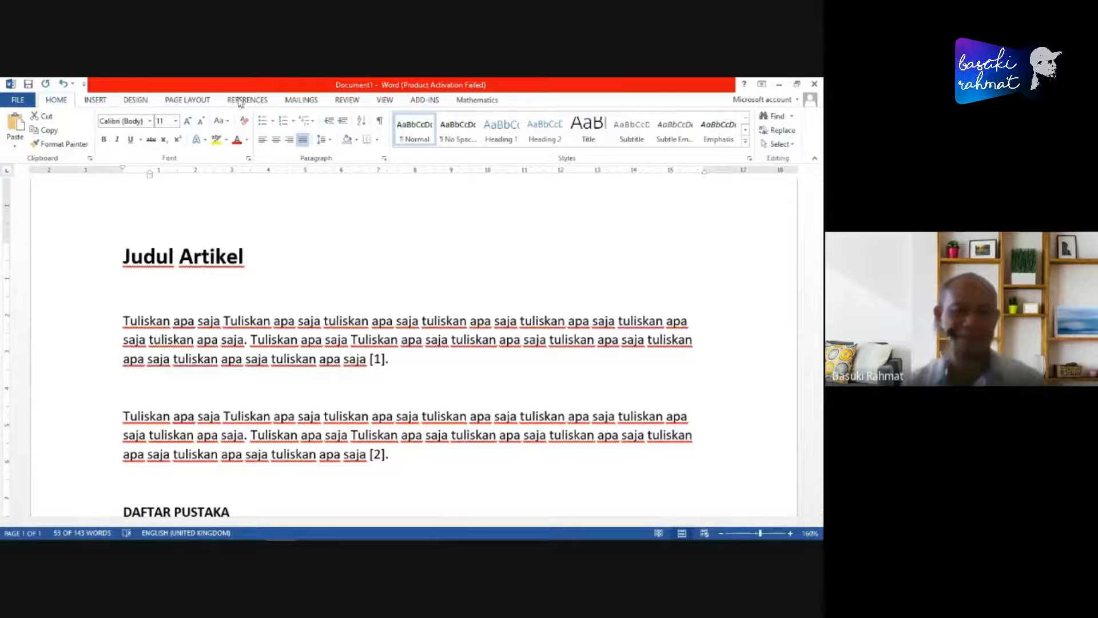
- Set the article's Mendeley citation style to Harvard reference format 1 (deprecated)
{"action": "left_click", "coordinate": [240, 101]}
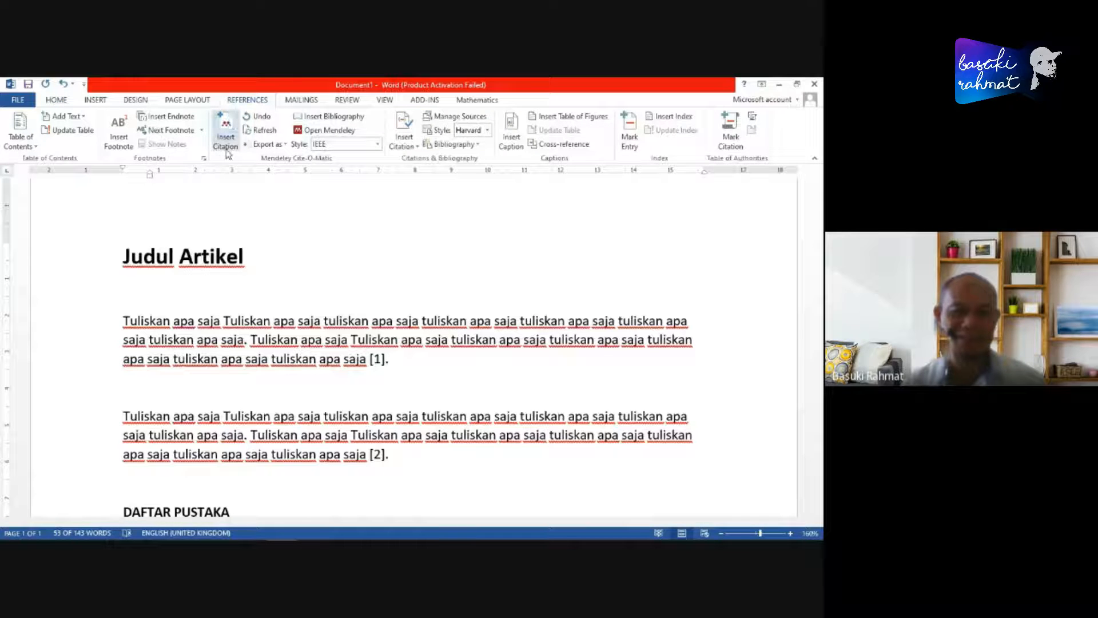
{"action": "scroll", "coordinate": [437, 350], "scroll_direction": "down", "scroll_amount": 1}
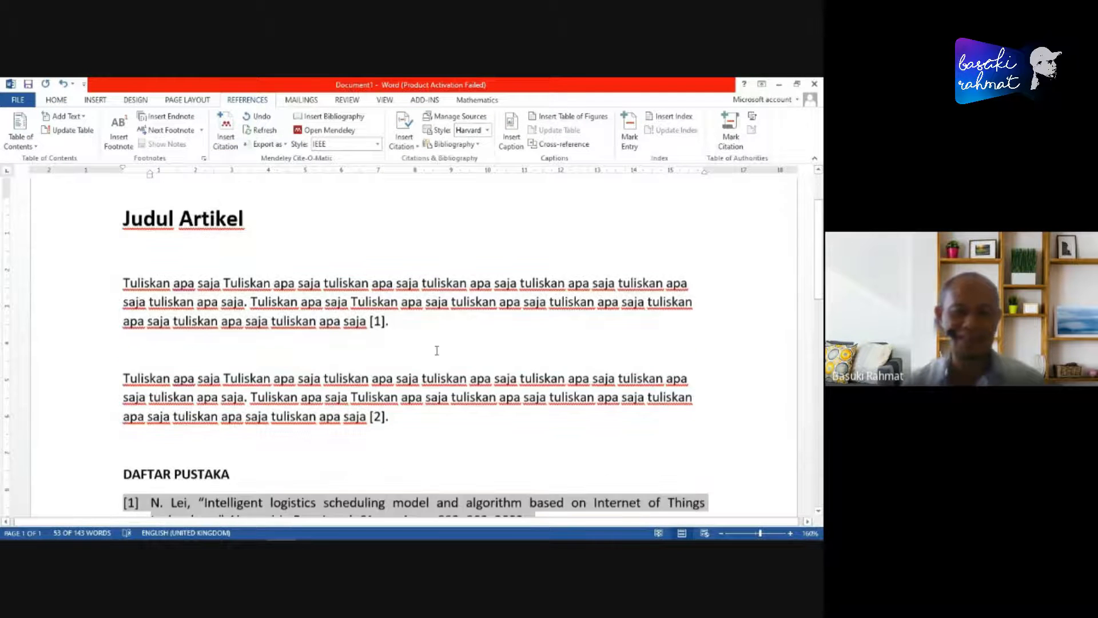
{"action": "scroll", "coordinate": [436, 350], "scroll_direction": "down", "scroll_amount": 5}
{"action": "left_click", "coordinate": [398, 381]}
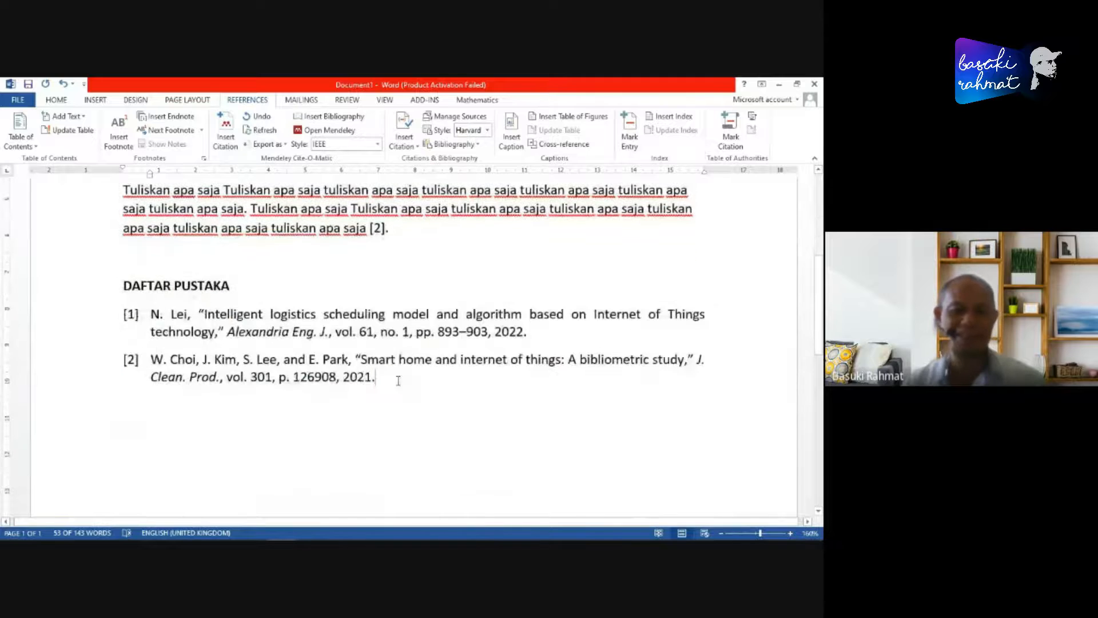
{"action": "scroll", "coordinate": [330, 302], "scroll_direction": "up", "scroll_amount": 6}
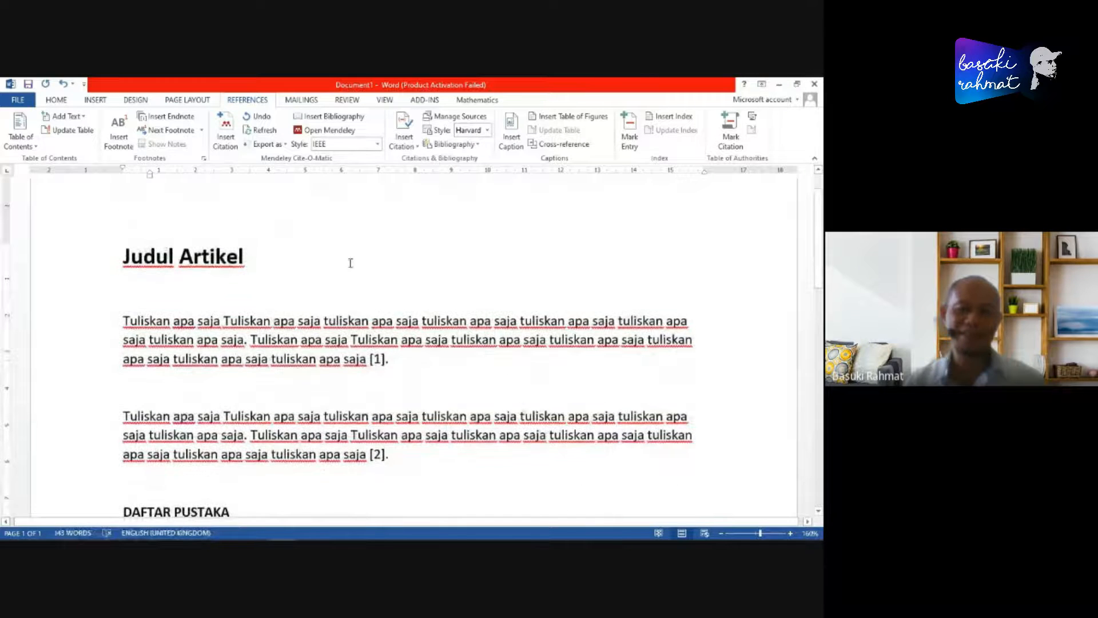
{"action": "left_click", "coordinate": [378, 146]}
{"action": "left_click", "coordinate": [394, 192]}
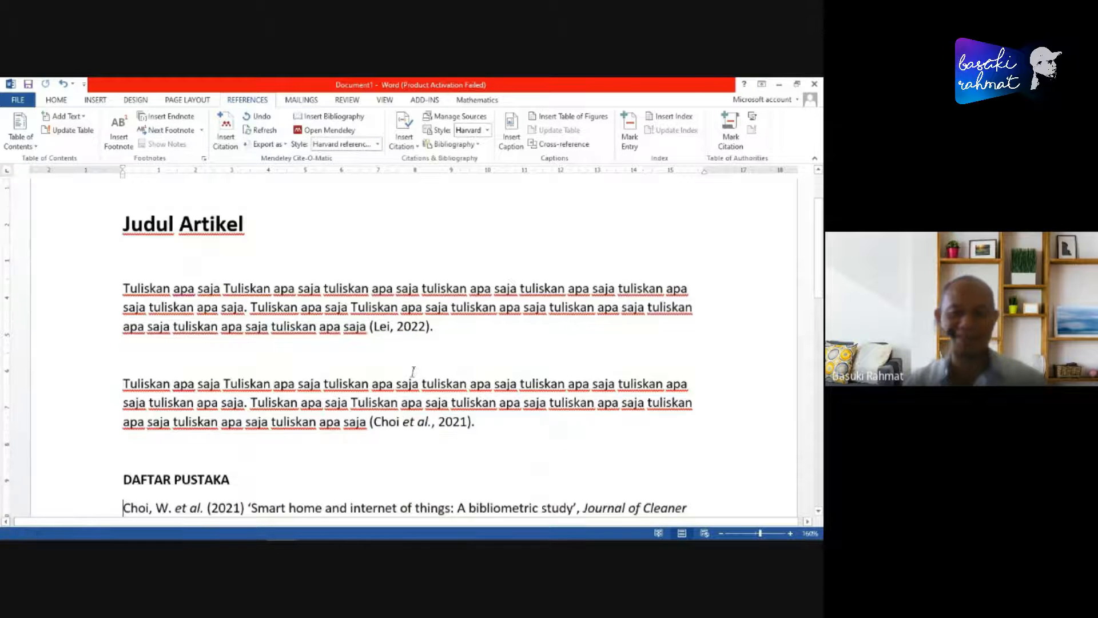
- Justify both Harvard entries under "DAFTAR PUSTAKA" and give them a hanging indent of about 1 cm
{"action": "scroll", "coordinate": [386, 274], "scroll_direction": "down", "scroll_amount": 2}
{"action": "scroll", "coordinate": [387, 275], "scroll_direction": "down", "scroll_amount": 2}
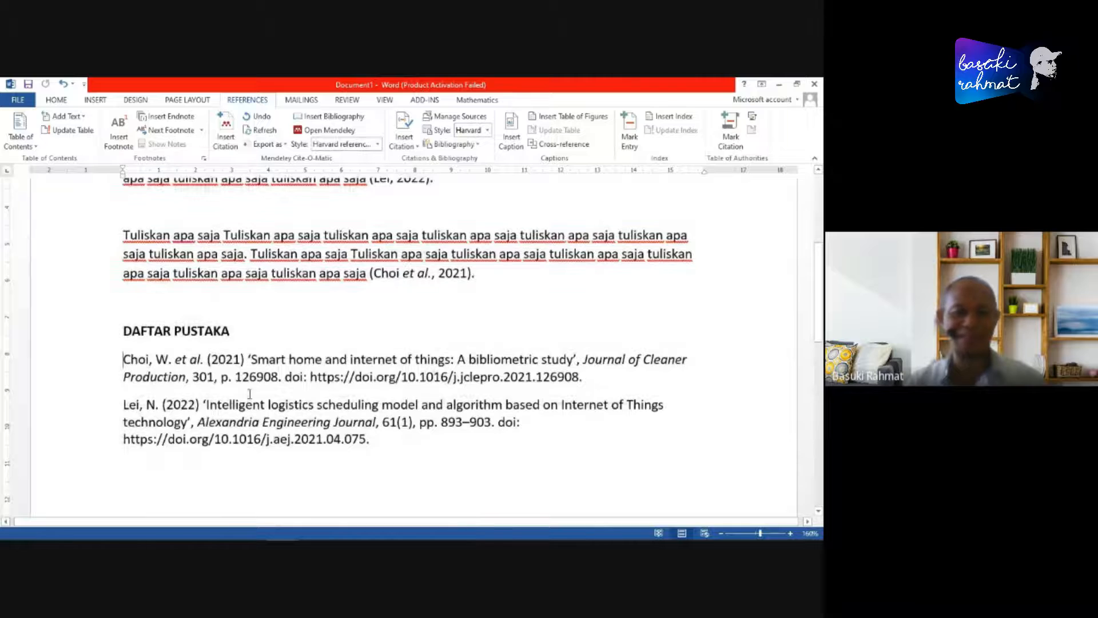
{"action": "left_click", "coordinate": [400, 442], "text": "shift"}
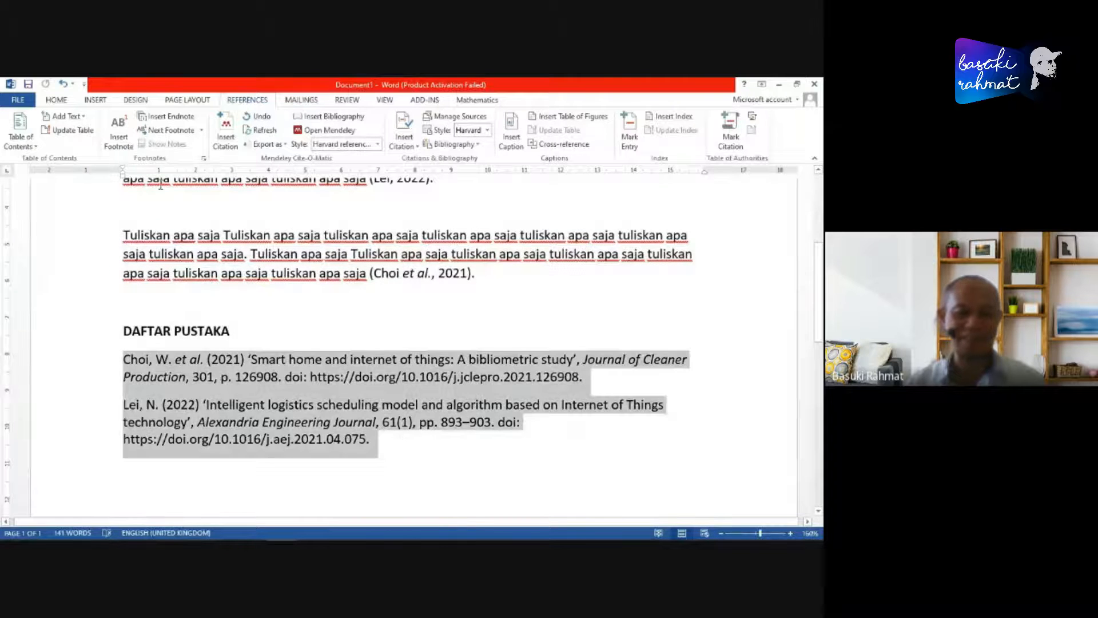
{"action": "left_click", "coordinate": [56, 100]}
{"action": "left_click", "coordinate": [303, 140]}
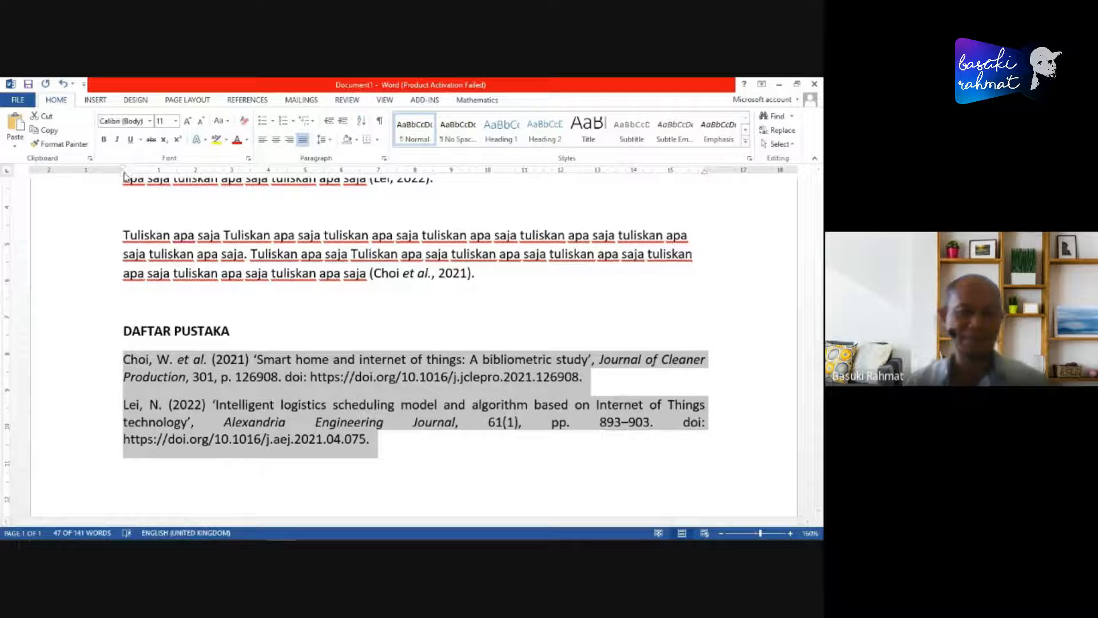
{"action": "left_click_drag", "start_coordinate": [124, 174], "coordinate": [160, 173]}
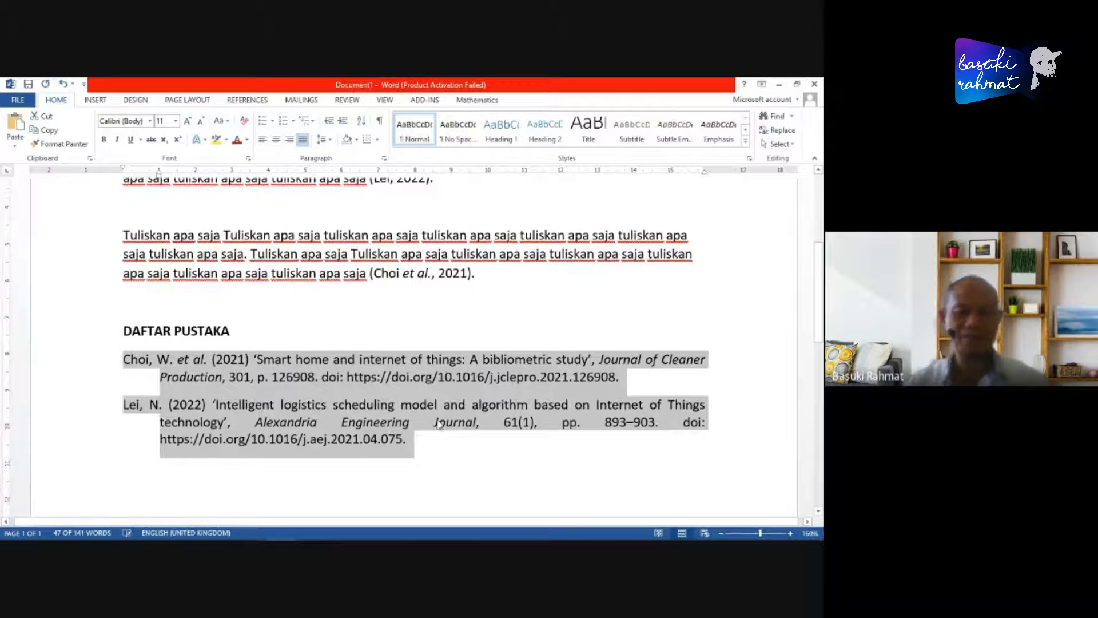
- Compare the Harvard citations in the two body paragraphs with the formatted entries under "DAFTAR PUSTAKA"
{"action": "left_click", "coordinate": [438, 423]}
{"action": "scroll", "coordinate": [510, 420], "scroll_direction": "down", "scroll_amount": 2}
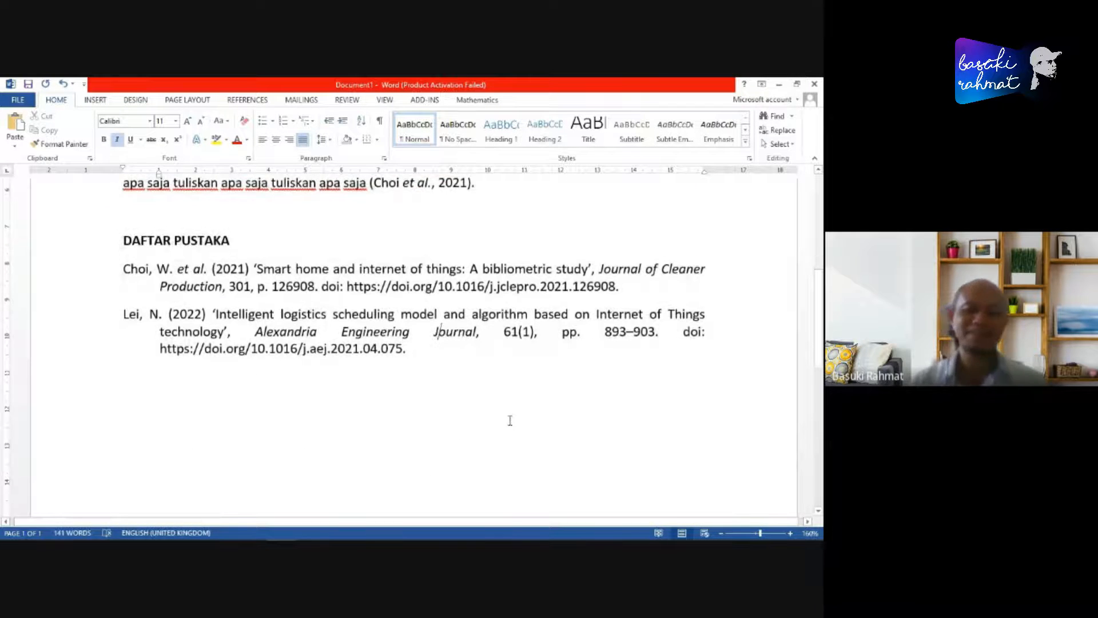
{"action": "scroll", "coordinate": [510, 420], "scroll_direction": "up", "scroll_amount": 3}
{"action": "scroll", "coordinate": [536, 412], "scroll_direction": "down", "scroll_amount": 1}
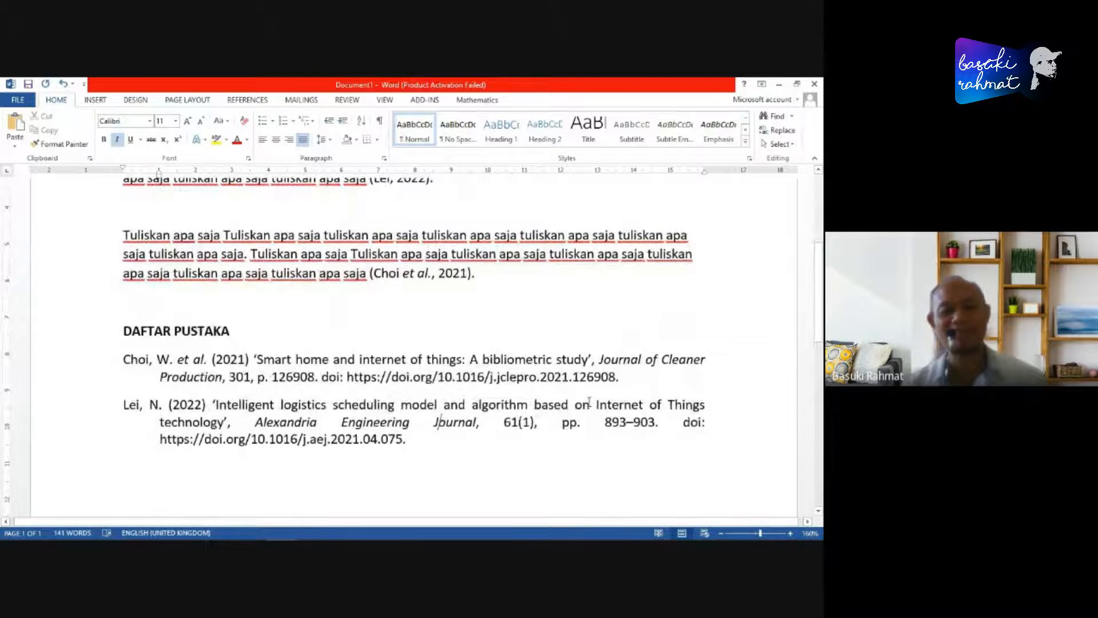
{"action": "scroll", "coordinate": [589, 402], "scroll_direction": "up", "scroll_amount": 3}
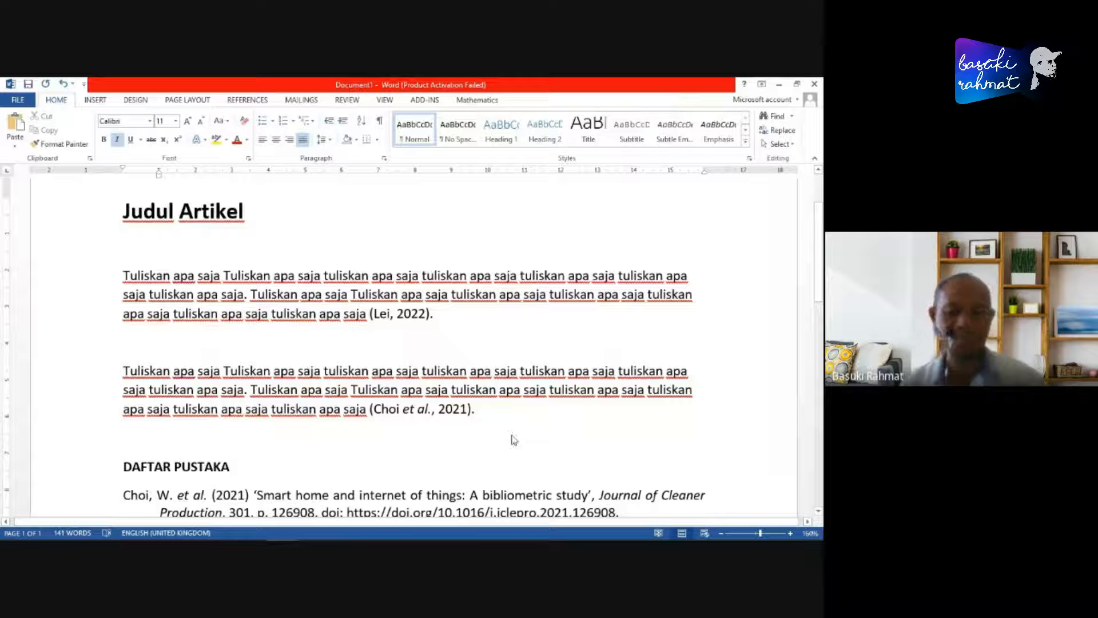
- Check the Google Meet call in the browser and return to the Word article
{"action": "key", "text": "alt+Tab"}
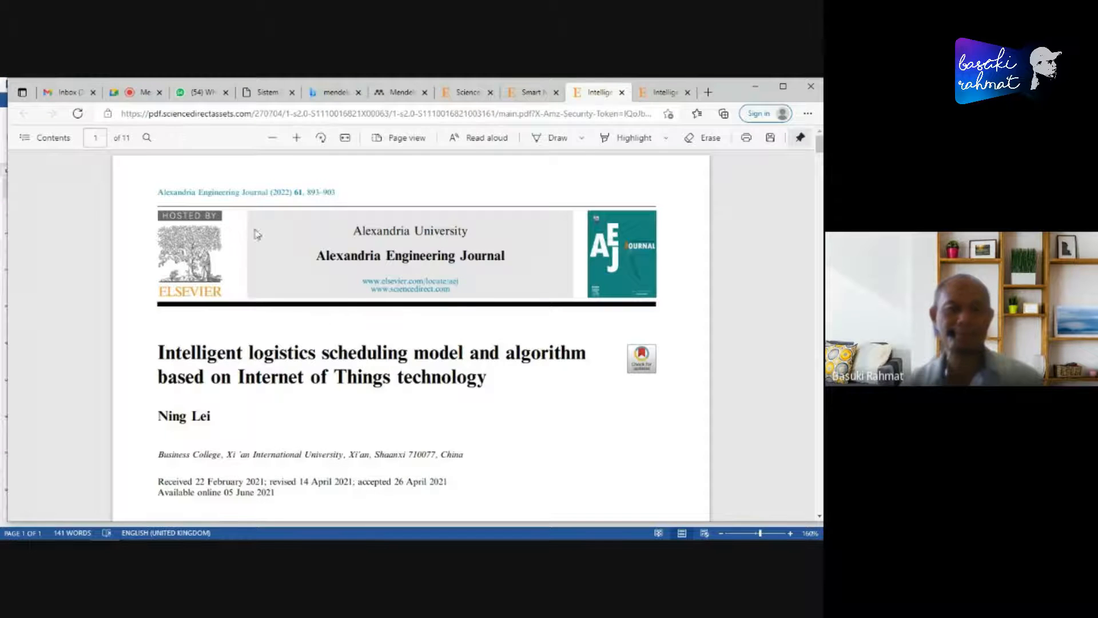
{"action": "left_click", "coordinate": [136, 93]}
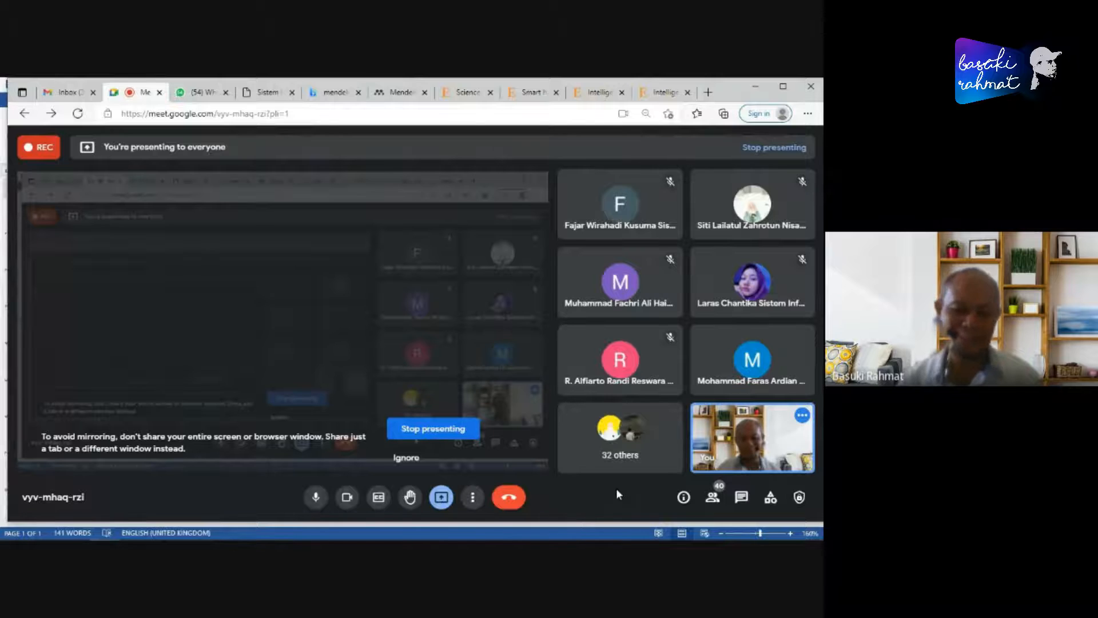
{"action": "key", "text": "alt+Tab"}
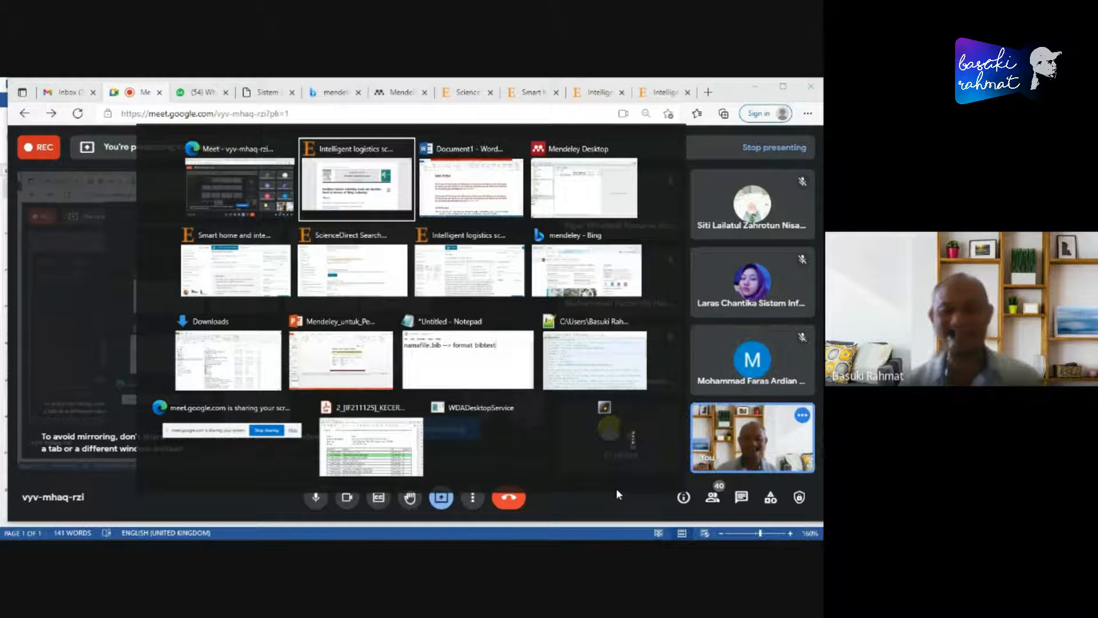
{"action": "key", "text": "alt+Tab"}
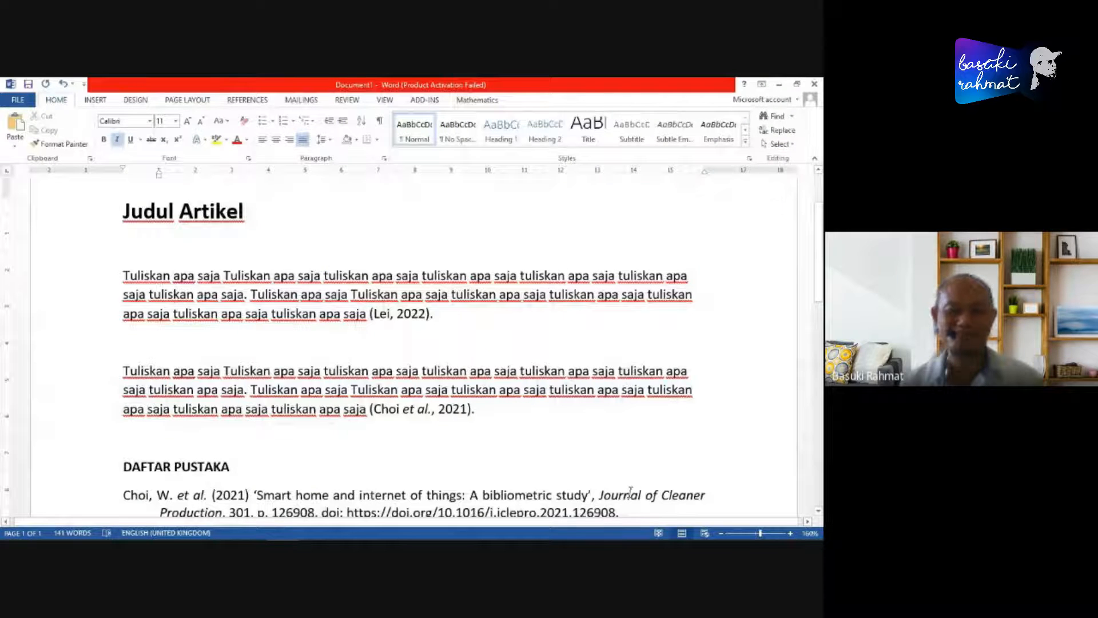
{"action": "left_click", "coordinate": [804, 435]}
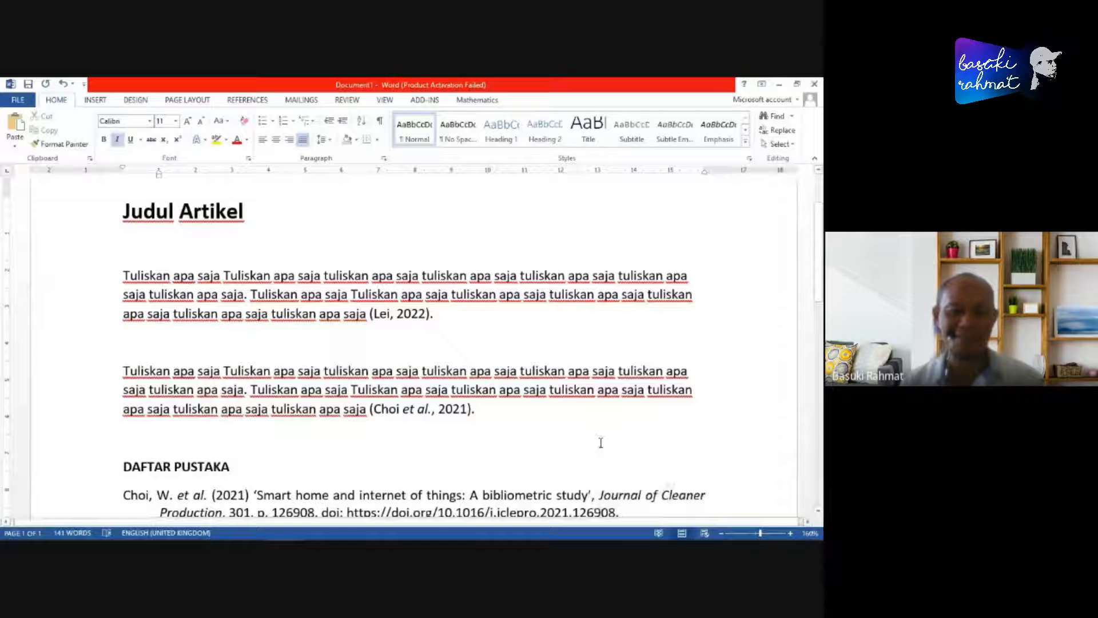
- Switch to the Edge browser and search google.co.id for "kursor deep learning" in a new tab
{"action": "key", "text": "alt+Tab"}
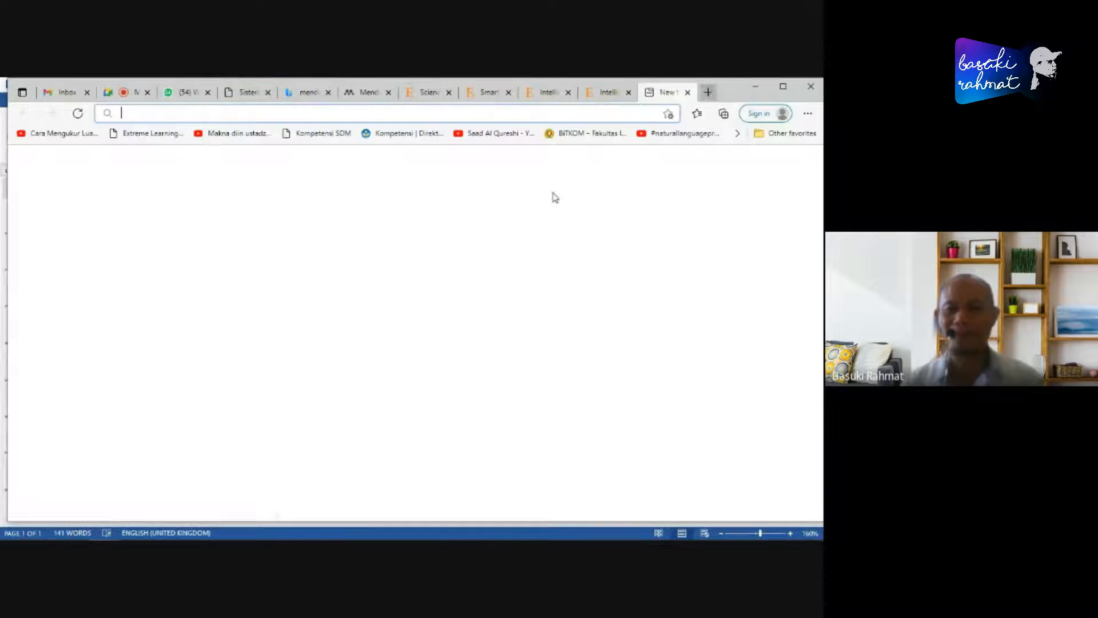
{"action": "key", "text": "ctrl+t"}
{"action": "type", "text": "google.co.id"}
{"action": "key", "text": "Return"}
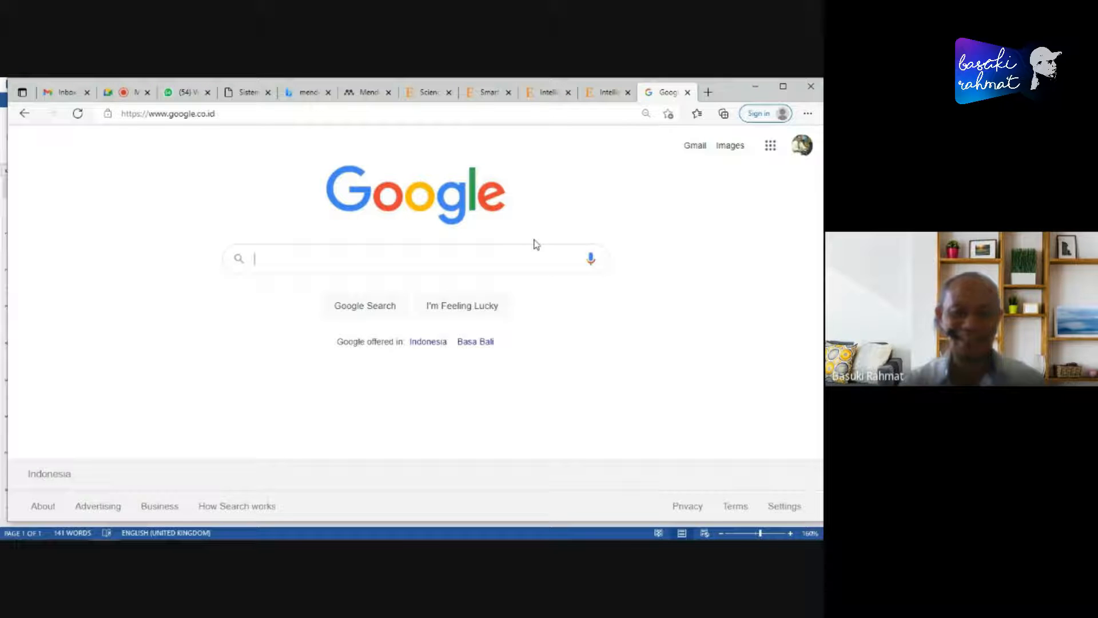
{"action": "type", "text": "kursor"}
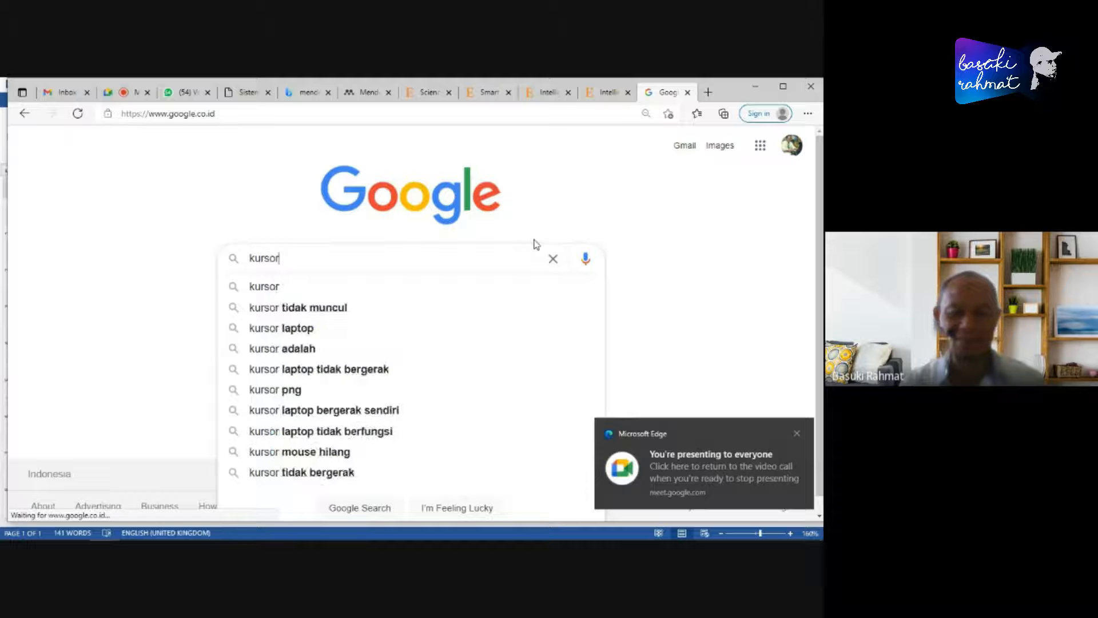
{"action": "left_click", "coordinate": [798, 437]}
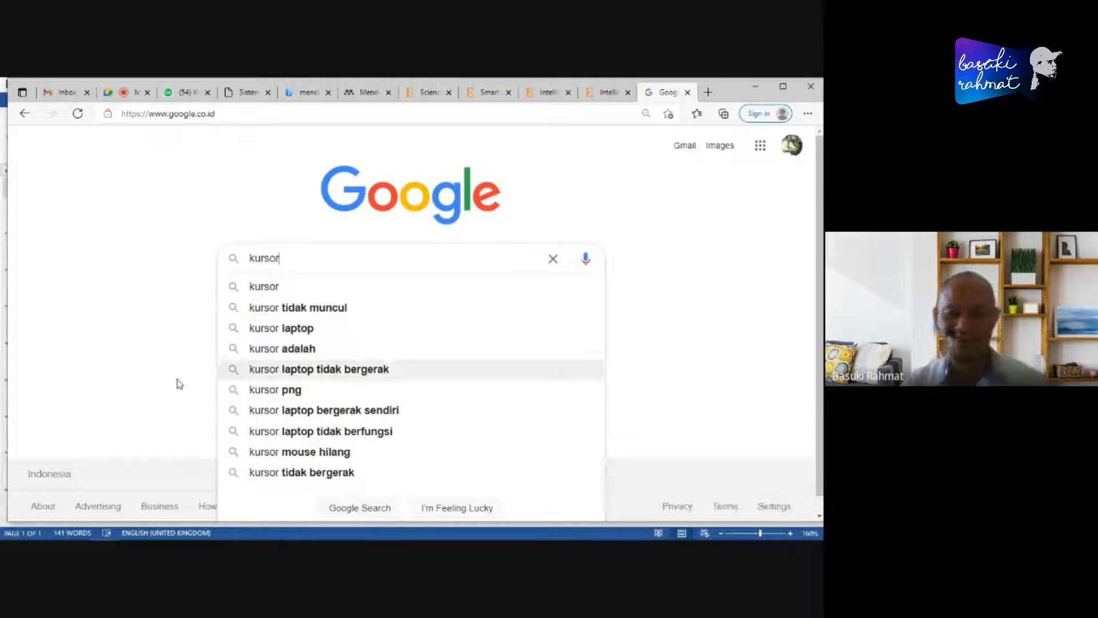
{"action": "type", "text": "deep"}
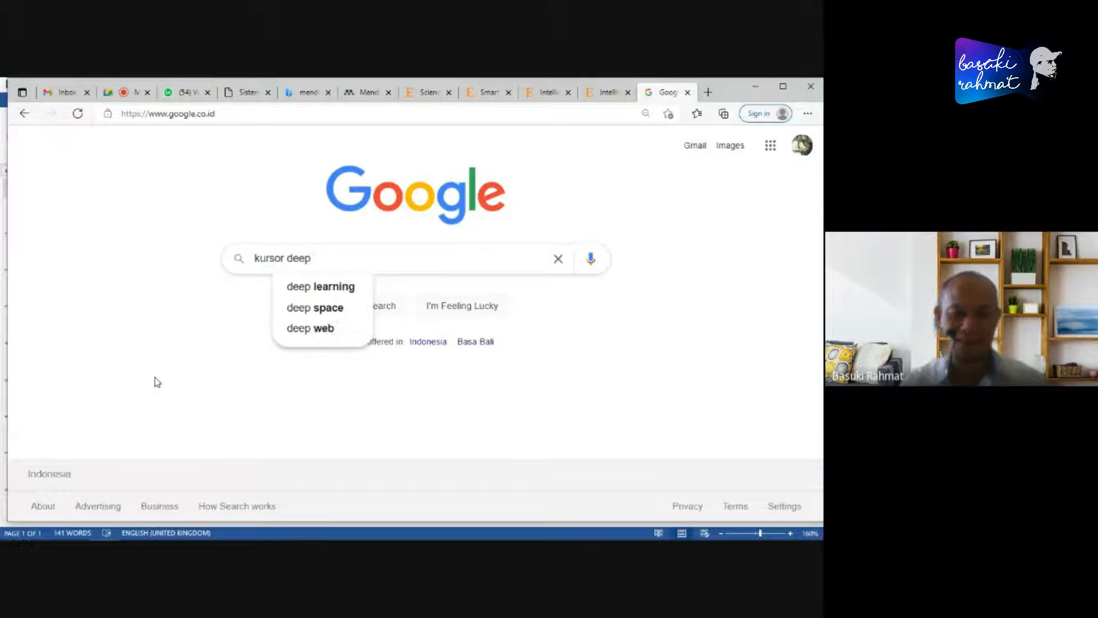
{"action": "type", "text": " learning"}
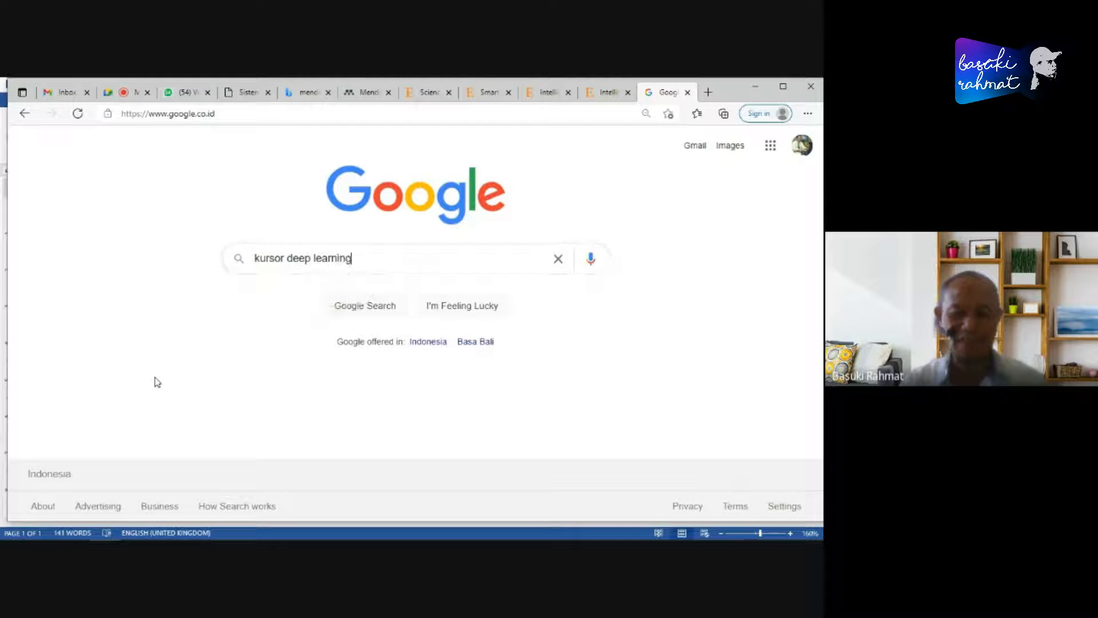
{"action": "key", "text": "Return"}
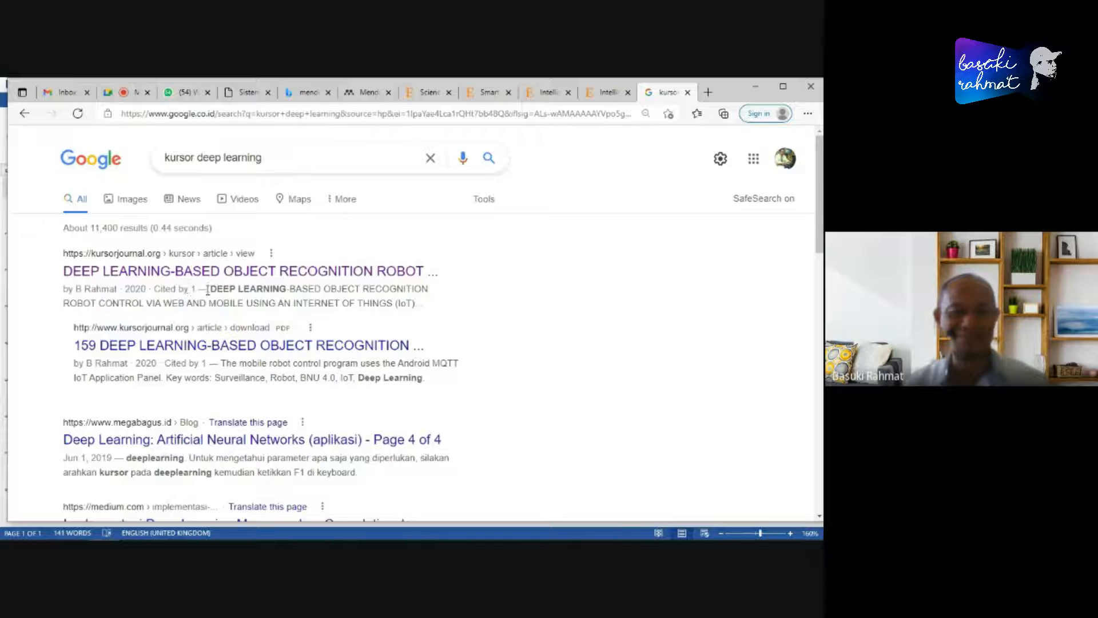
- Open the first kursorjournal.org result, on deep learning-based object recognition robot control, in a new tab and switch to it
{"action": "right_click", "coordinate": [247, 272]}
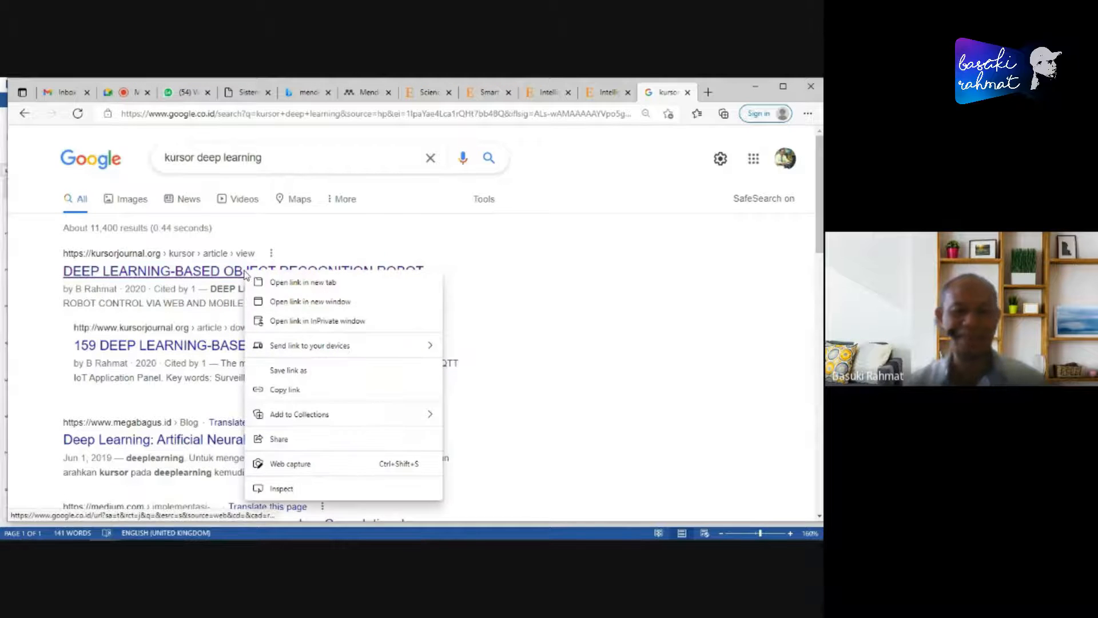
{"action": "left_click", "coordinate": [268, 286]}
{"action": "left_click", "coordinate": [662, 97]}
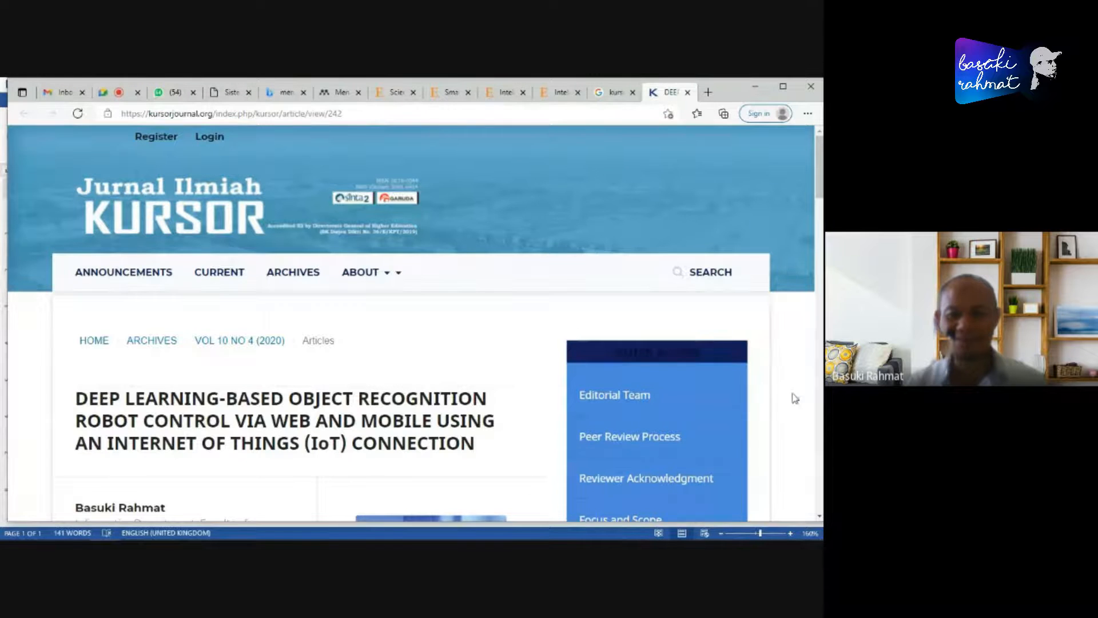
- Examine the Jurnal Ilmiah Kursor article page for its title, authors, abstract, references and available citation formats
{"action": "scroll", "coordinate": [795, 386], "scroll_direction": "down", "scroll_amount": 2}
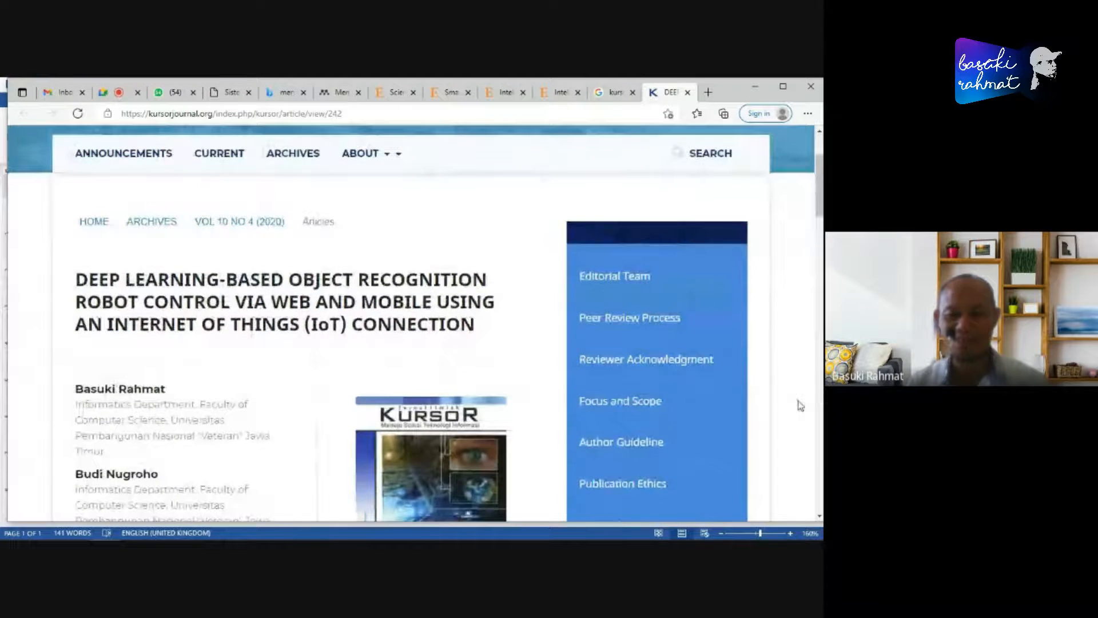
{"action": "scroll", "coordinate": [800, 403], "scroll_direction": "down", "scroll_amount": 1}
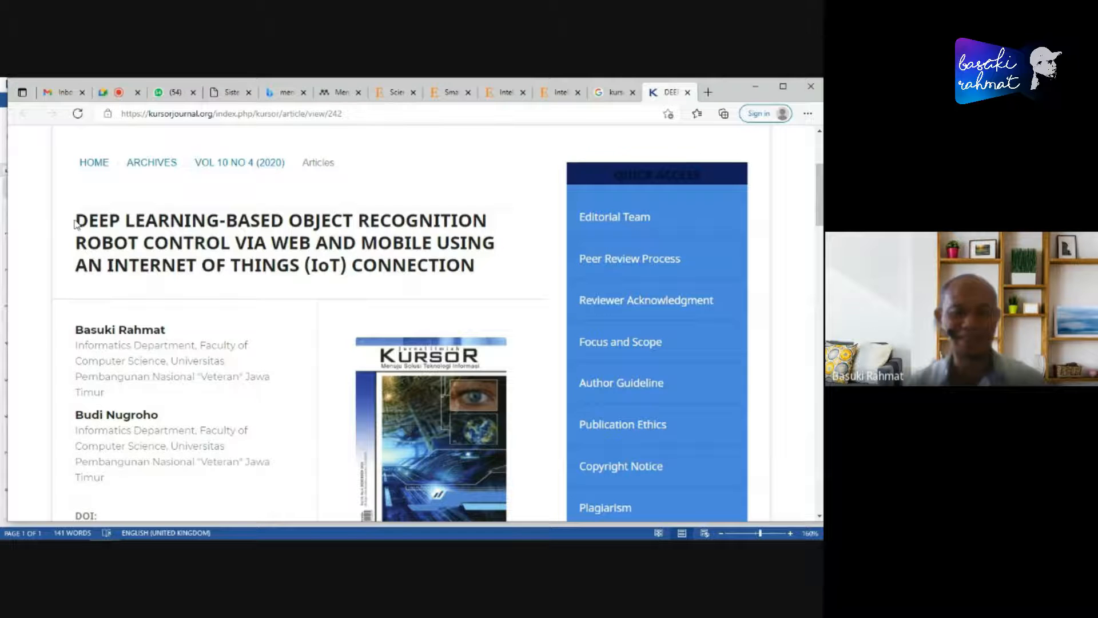
{"action": "left_click_drag", "start_coordinate": [76, 220], "coordinate": [474, 267]}
{"action": "scroll", "coordinate": [62, 338], "scroll_direction": "down", "scroll_amount": 2}
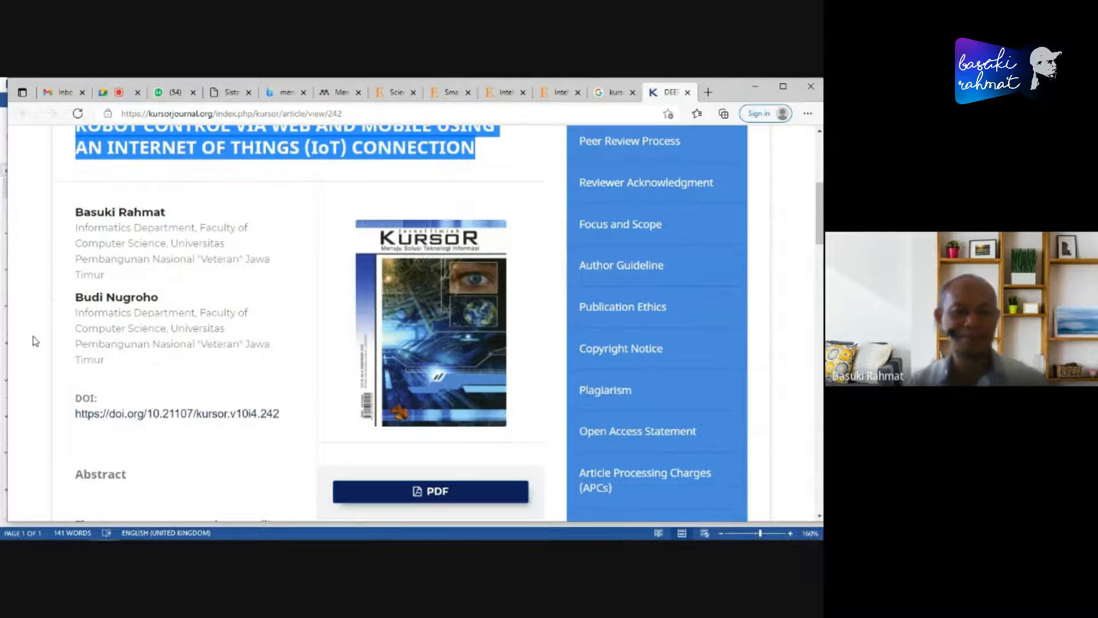
{"action": "left_click_drag", "start_coordinate": [67, 212], "coordinate": [207, 343]}
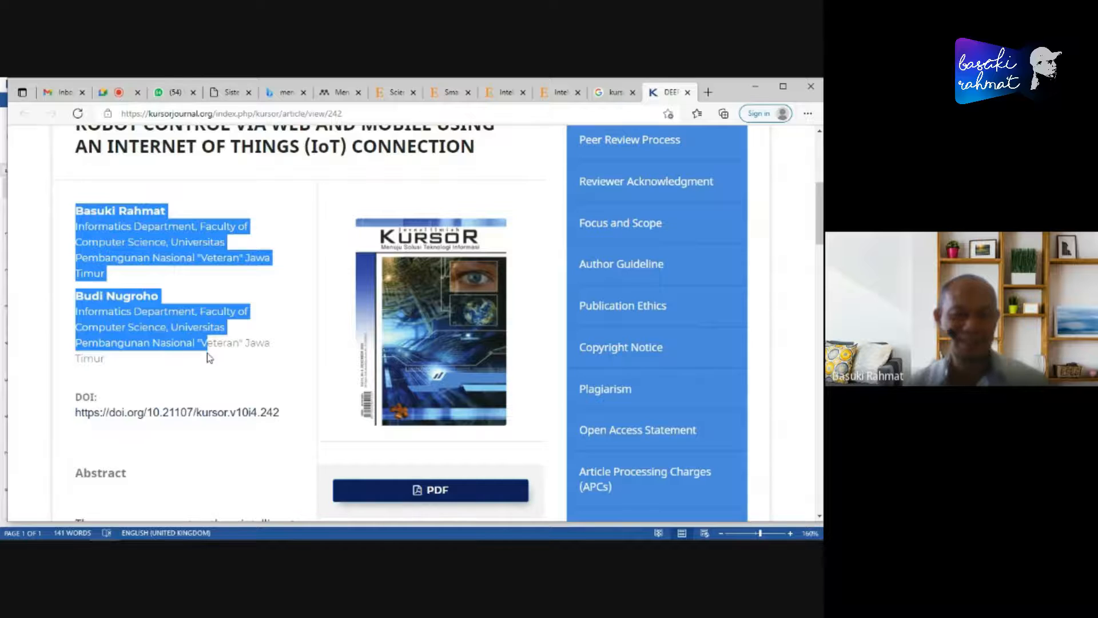
{"action": "scroll", "coordinate": [49, 416], "scroll_direction": "down", "scroll_amount": 2}
{"action": "scroll", "coordinate": [73, 346], "scroll_direction": "down", "scroll_amount": 8}
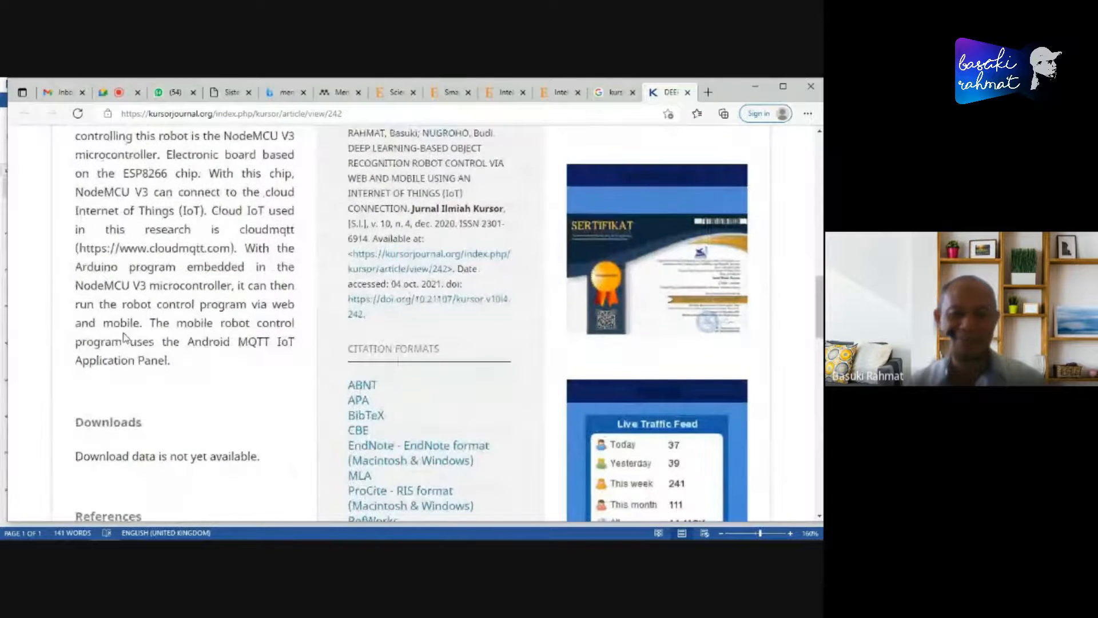
{"action": "scroll", "coordinate": [128, 326], "scroll_direction": "down", "scroll_amount": 4}
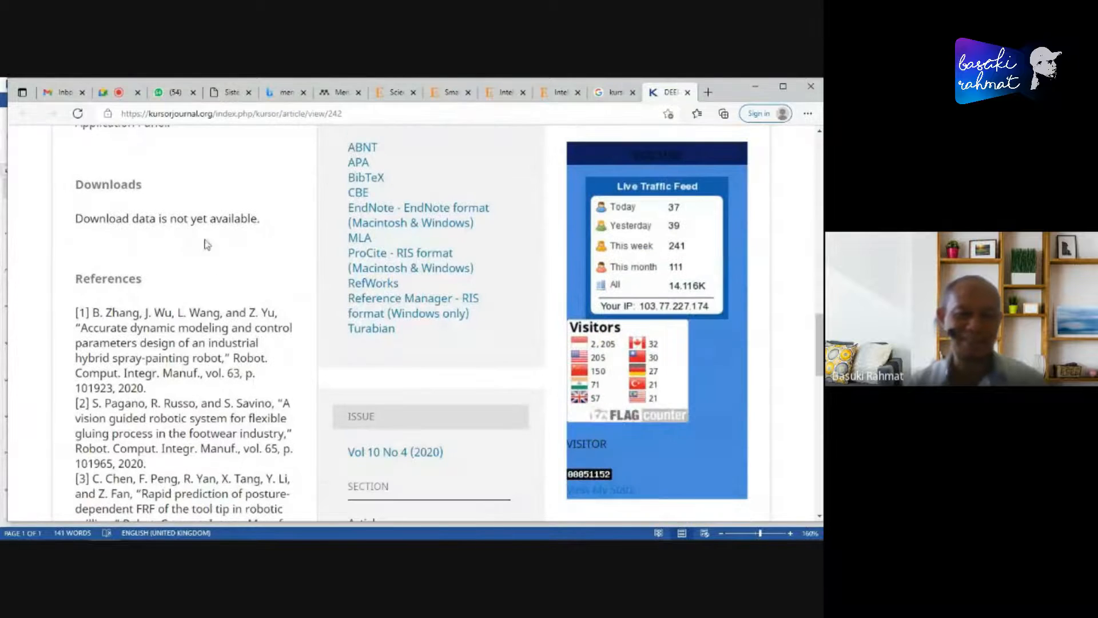
{"action": "scroll", "coordinate": [286, 337], "scroll_direction": "up", "scroll_amount": 4}
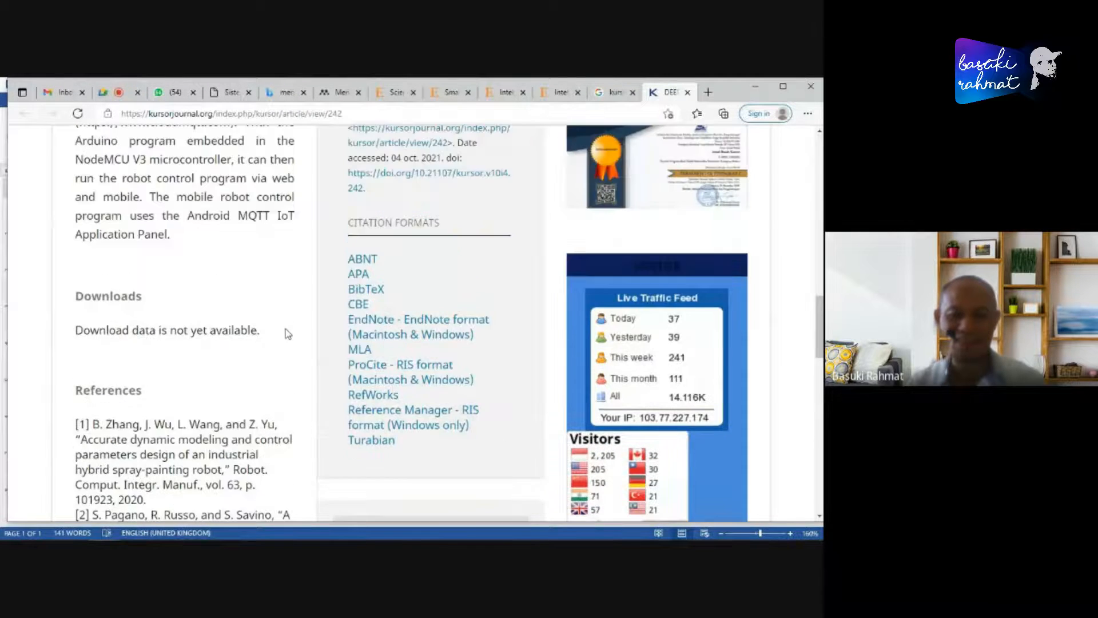
{"action": "scroll", "coordinate": [277, 355], "scroll_direction": "up", "scroll_amount": 7}
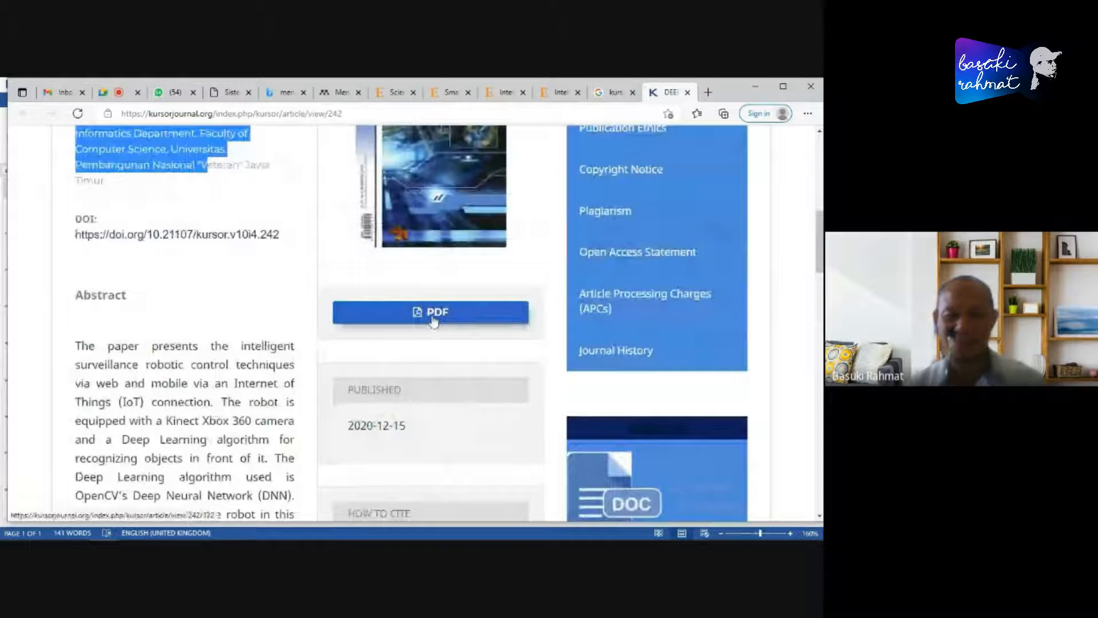
- Open the article's PDF in a new browser tab and switch to it
{"action": "right_click", "coordinate": [433, 318]}
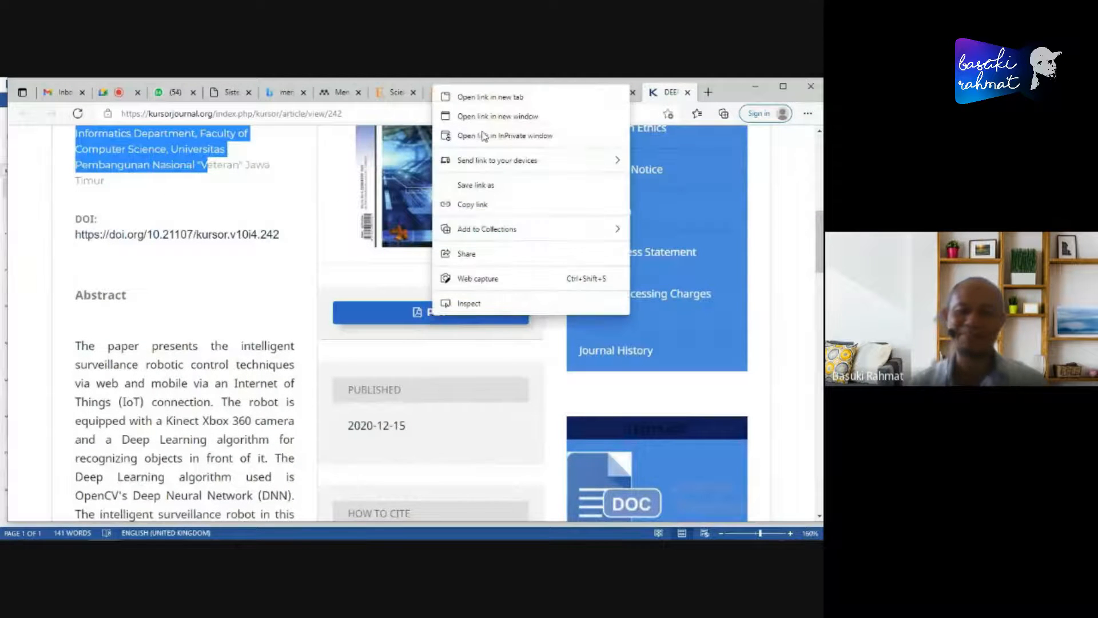
{"action": "left_click", "coordinate": [523, 96]}
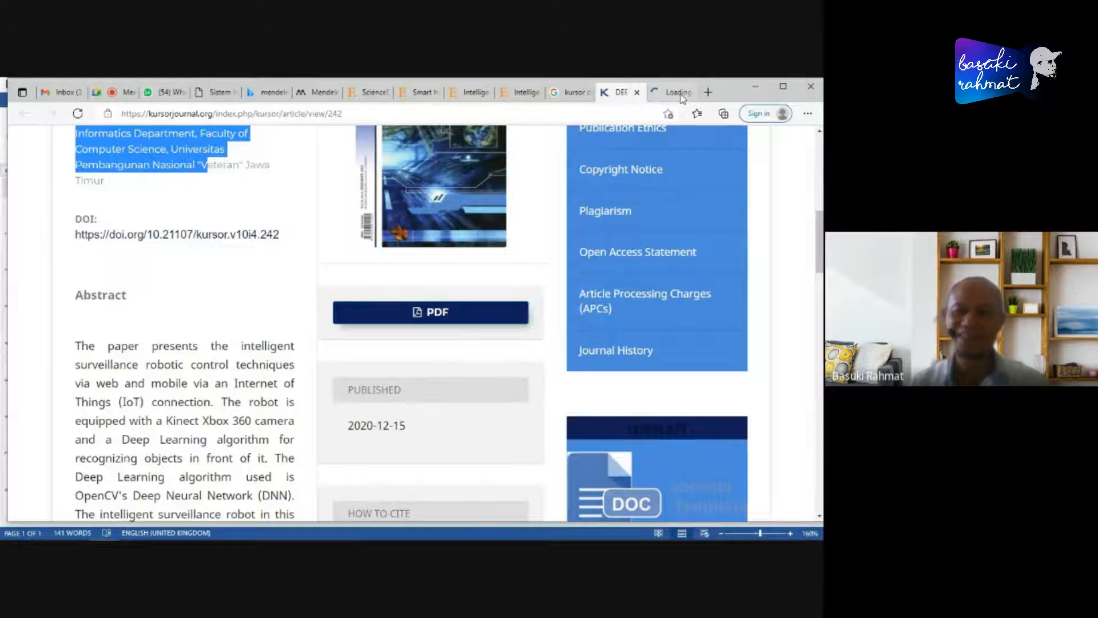
{"action": "left_click", "coordinate": [670, 93]}
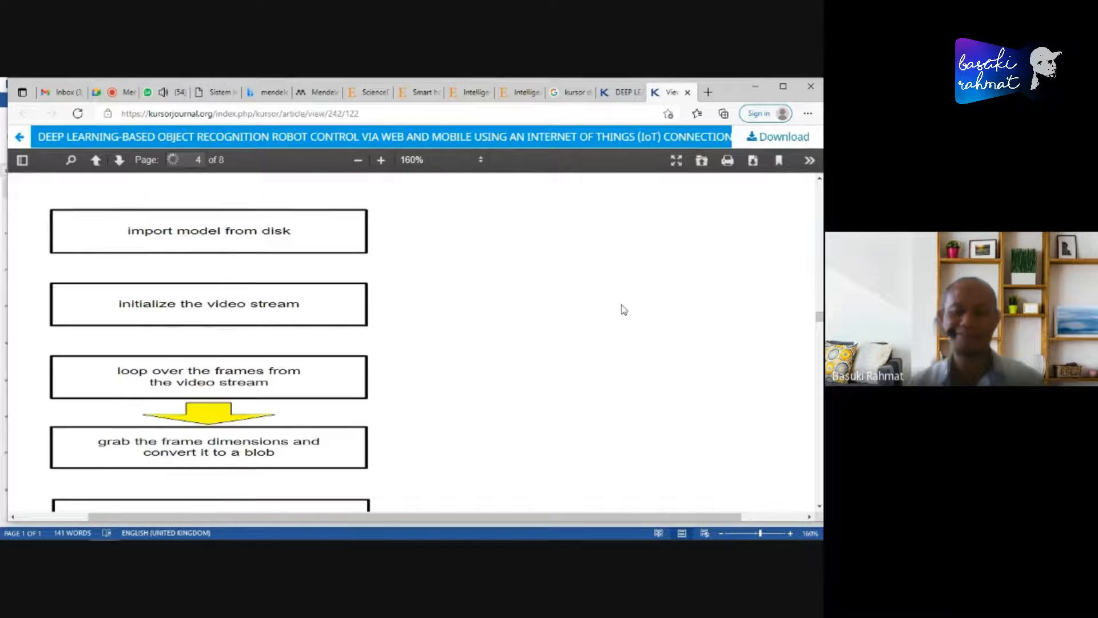
- Examine the first page of the article's PDF for its issue date, title, authors, abstract and key words
{"action": "scroll", "coordinate": [631, 320], "scroll_direction": "up", "scroll_amount": 8}
{"action": "scroll", "coordinate": [639, 331], "scroll_direction": "down", "scroll_amount": 5}
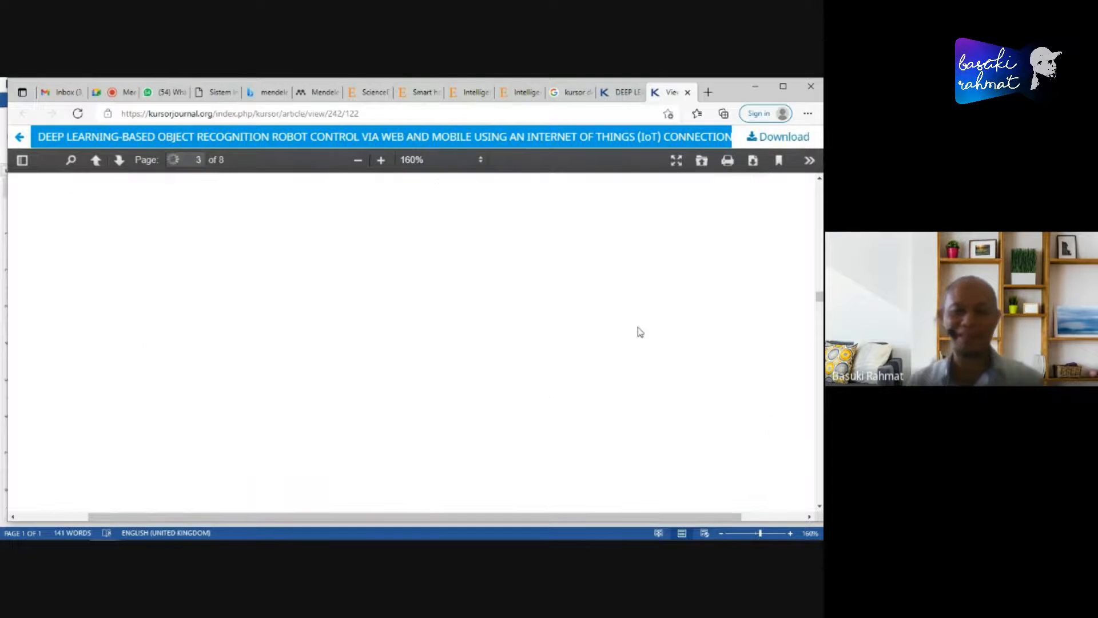
{"action": "scroll", "coordinate": [636, 329], "scroll_direction": "up", "scroll_amount": 20}
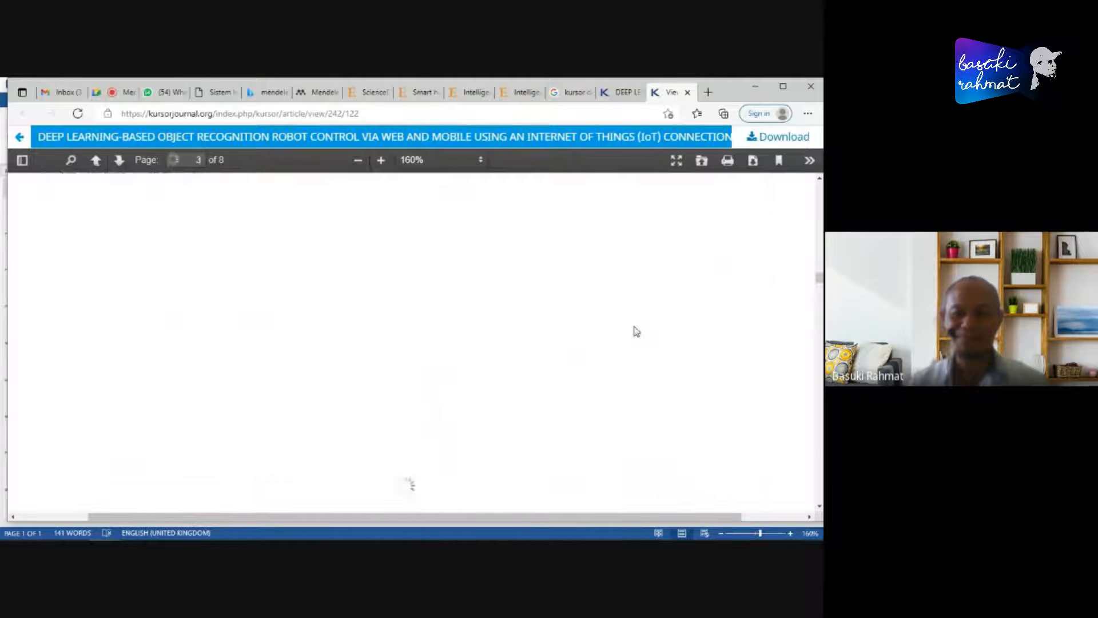
{"action": "scroll", "coordinate": [660, 316], "scroll_direction": "up", "scroll_amount": 10}
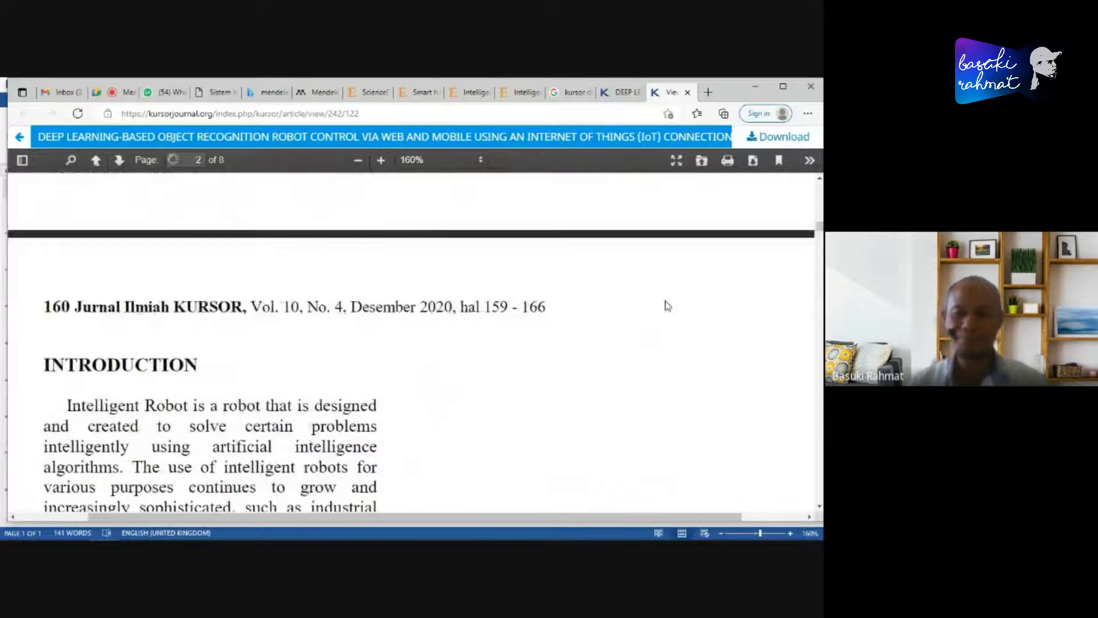
{"action": "scroll", "coordinate": [665, 304], "scroll_direction": "up", "scroll_amount": 5}
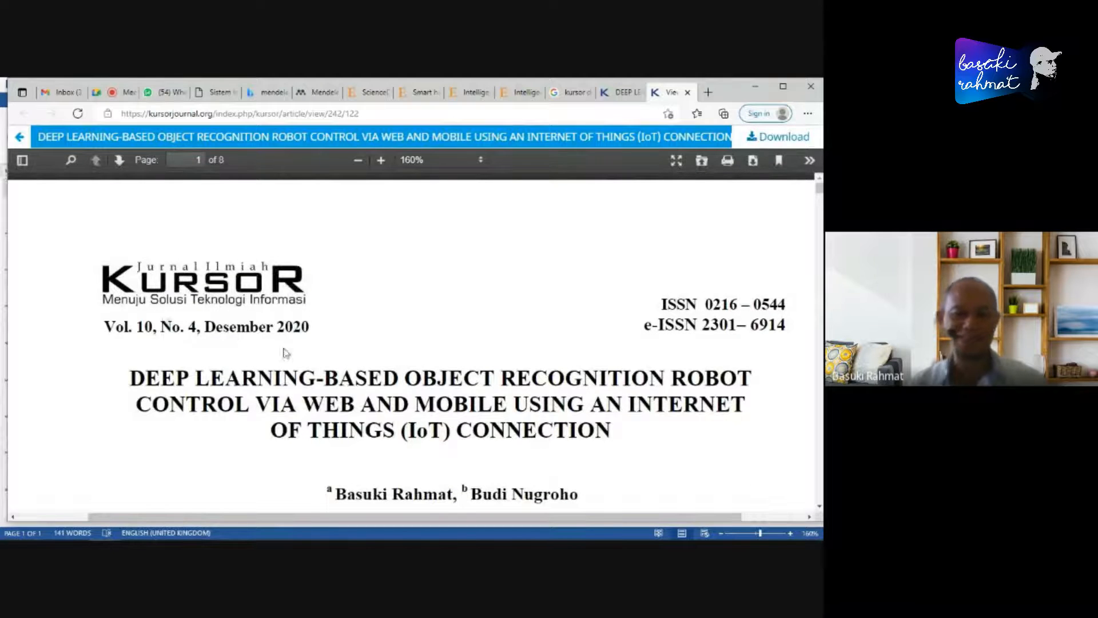
{"action": "left_click_drag", "start_coordinate": [204, 326], "coordinate": [309, 327]}
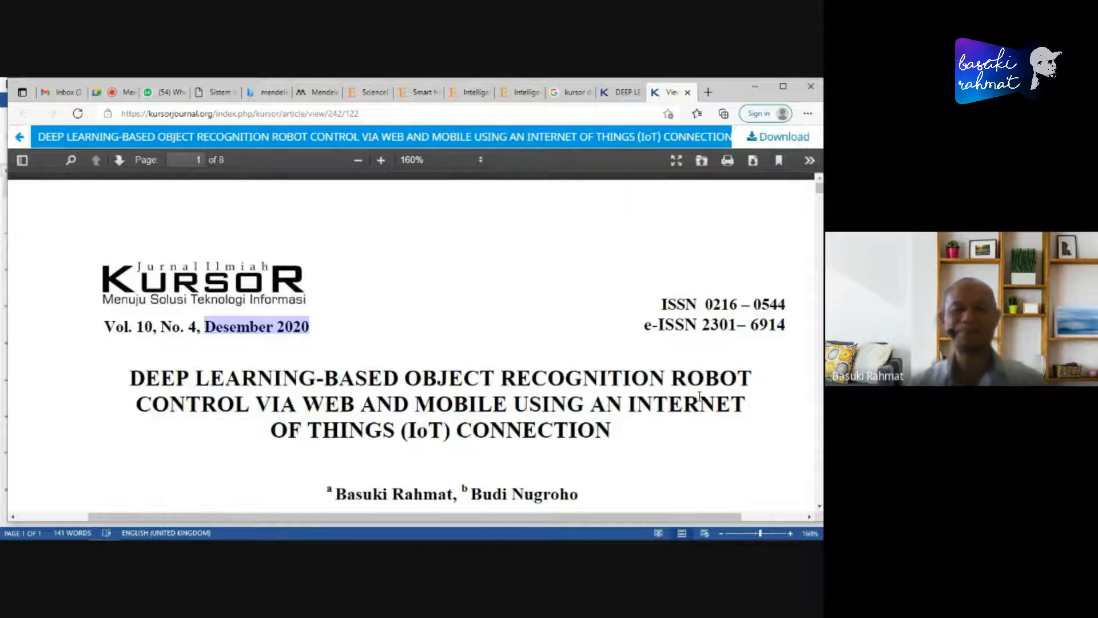
{"action": "scroll", "coordinate": [654, 353], "scroll_direction": "down", "scroll_amount": 6}
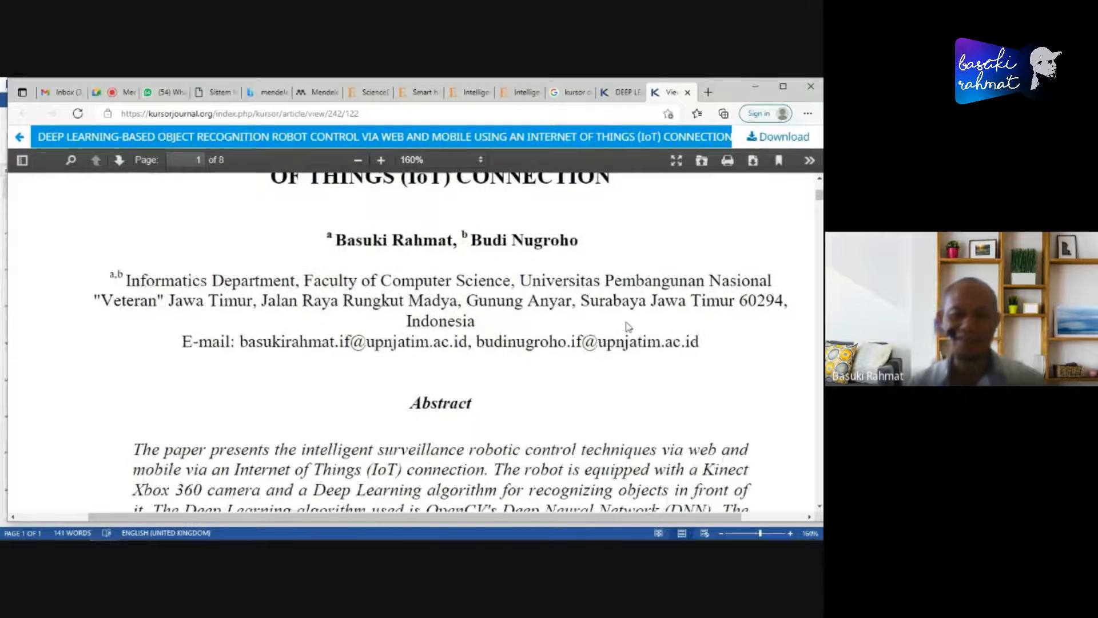
{"action": "scroll", "coordinate": [629, 331], "scroll_direction": "down", "scroll_amount": 8}
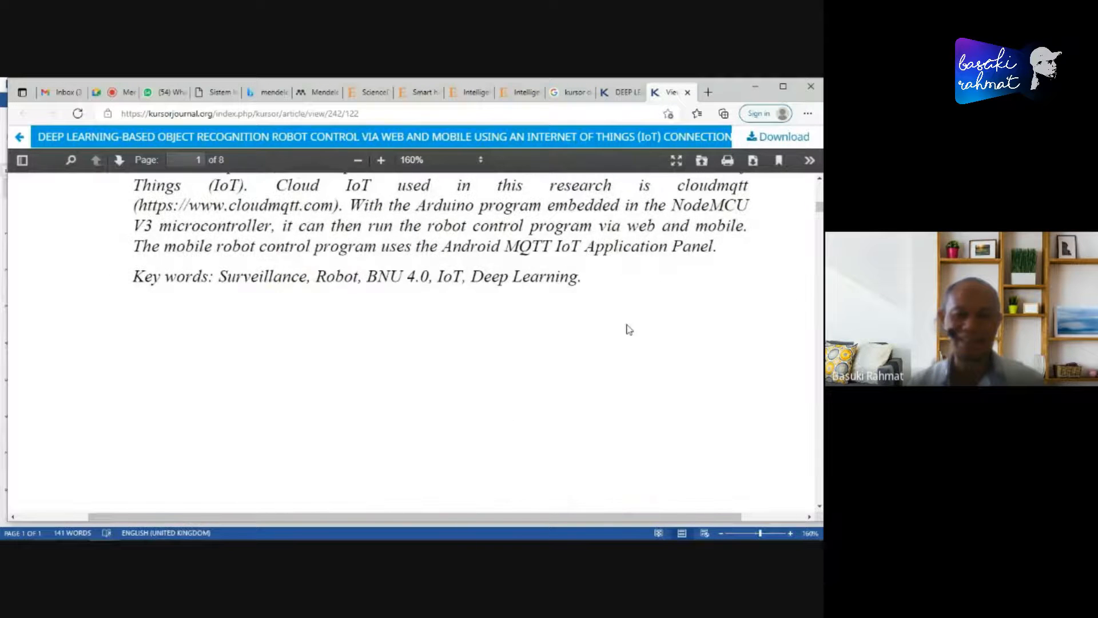
- Examine the numbered in-text citations in the PDF's Introduction, highlighting [1], then [2], and the passage starting from [1]
{"action": "scroll", "coordinate": [629, 330], "scroll_direction": "down", "scroll_amount": 8}
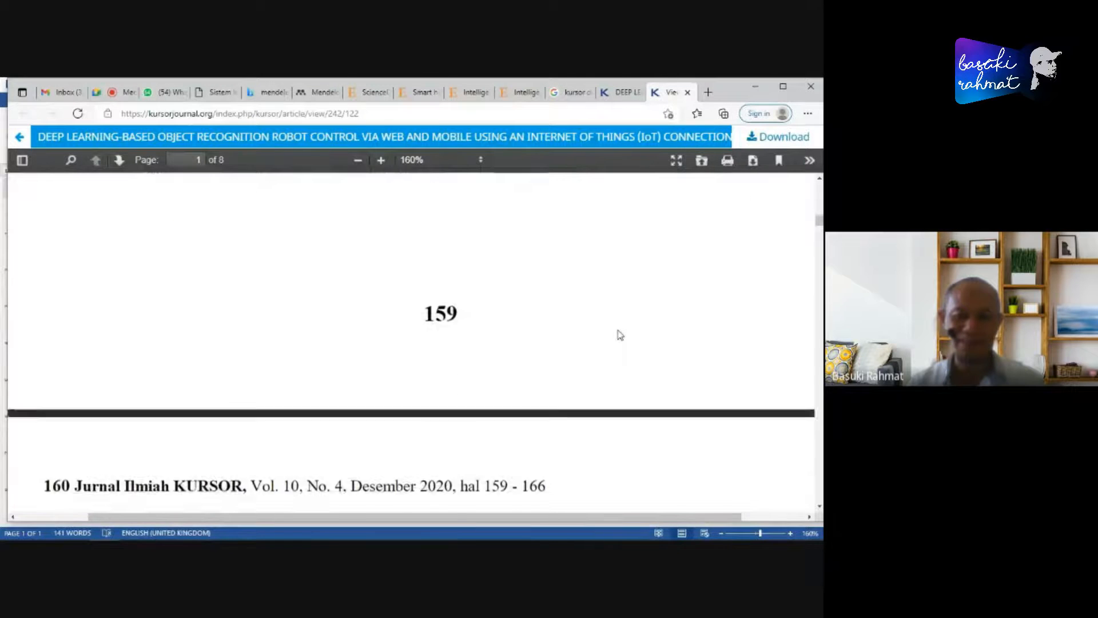
{"action": "scroll", "coordinate": [620, 335], "scroll_direction": "down", "scroll_amount": 4}
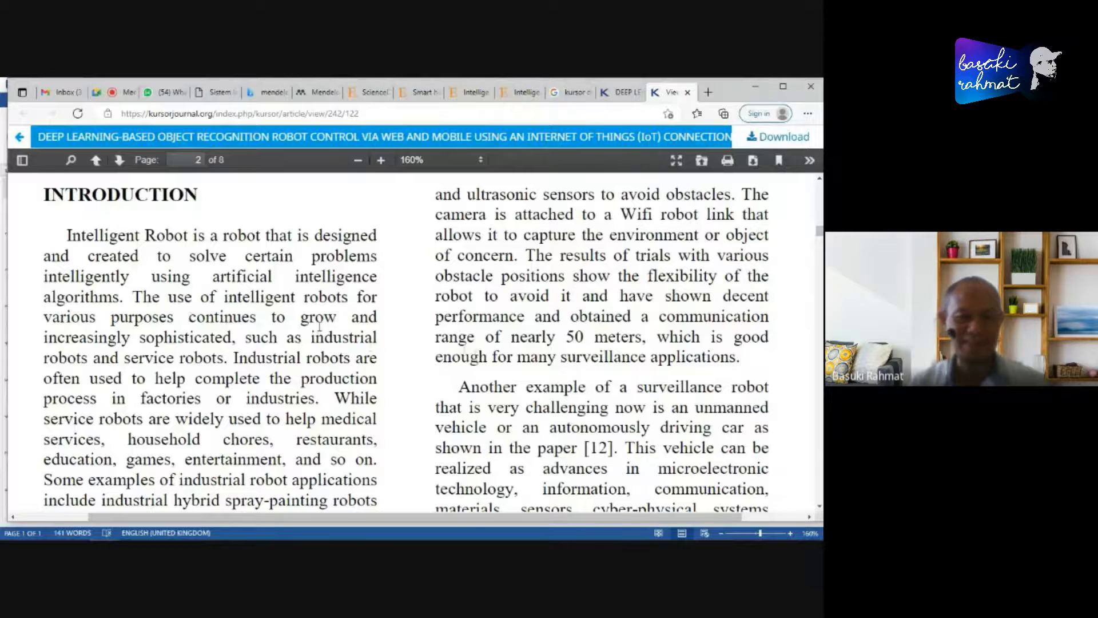
{"action": "scroll", "coordinate": [319, 325], "scroll_direction": "down", "scroll_amount": 3}
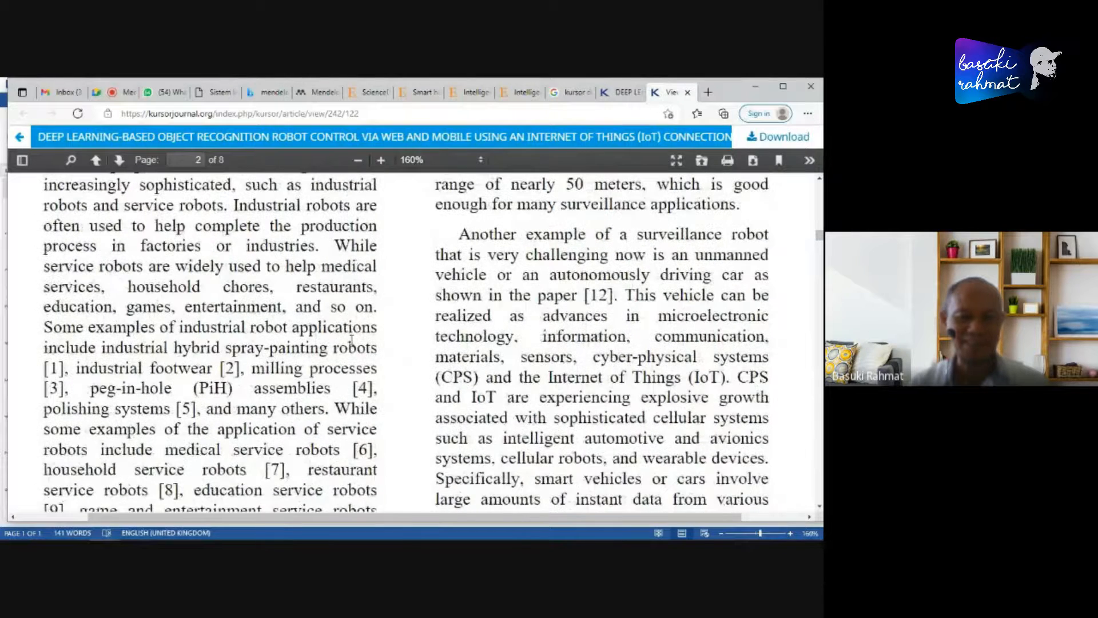
{"action": "scroll", "coordinate": [351, 338], "scroll_direction": "down", "scroll_amount": 1}
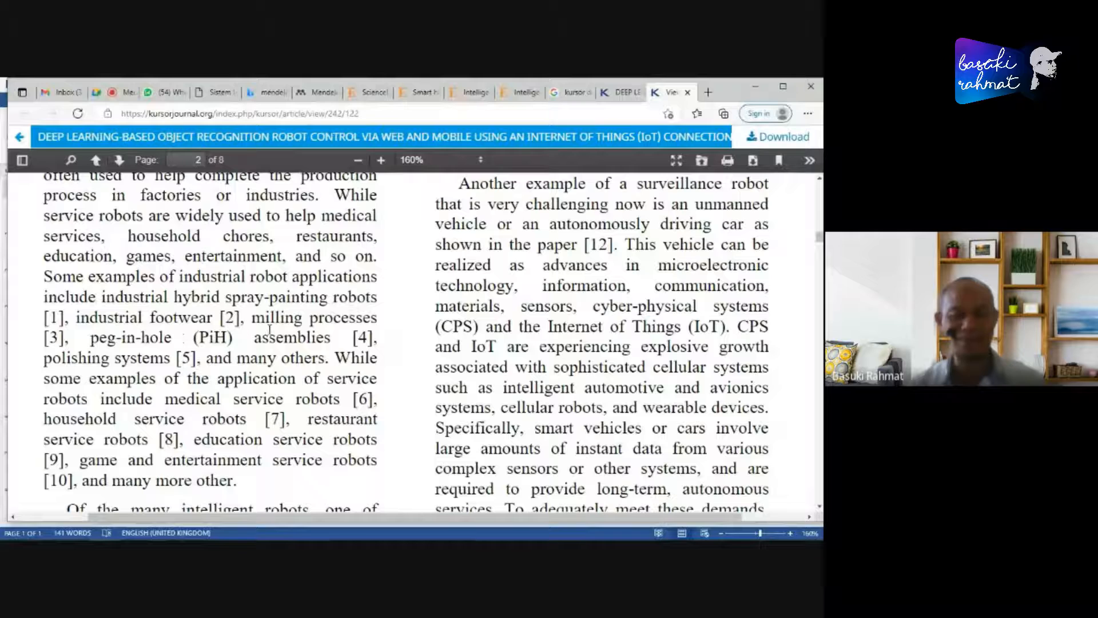
{"action": "left_click_drag", "start_coordinate": [45, 320], "coordinate": [66, 320]}
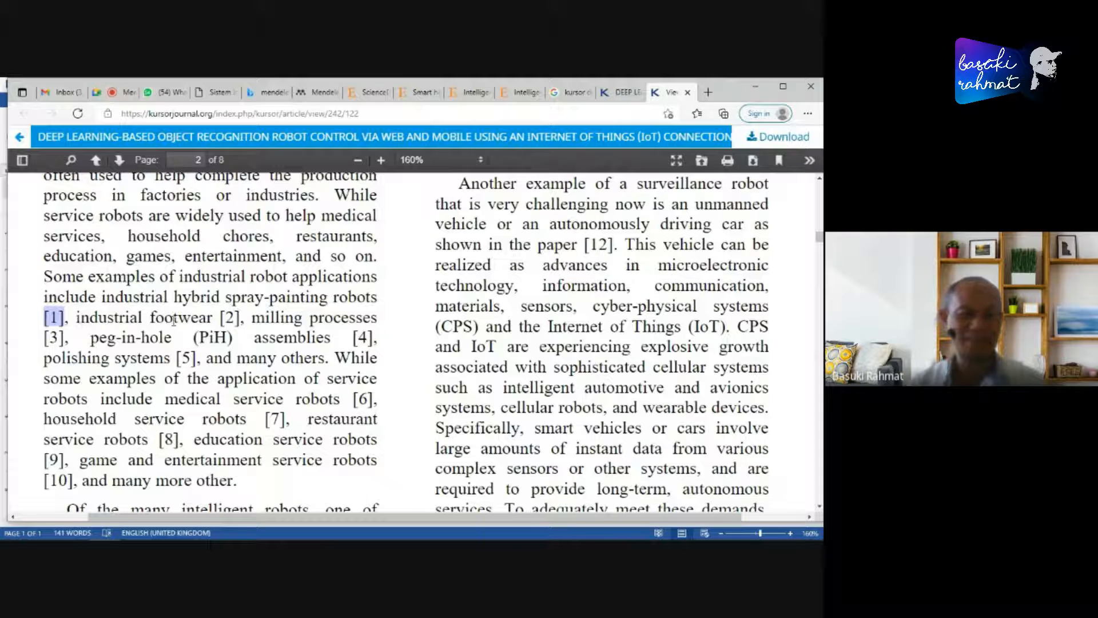
{"action": "double_click", "coordinate": [229, 319]}
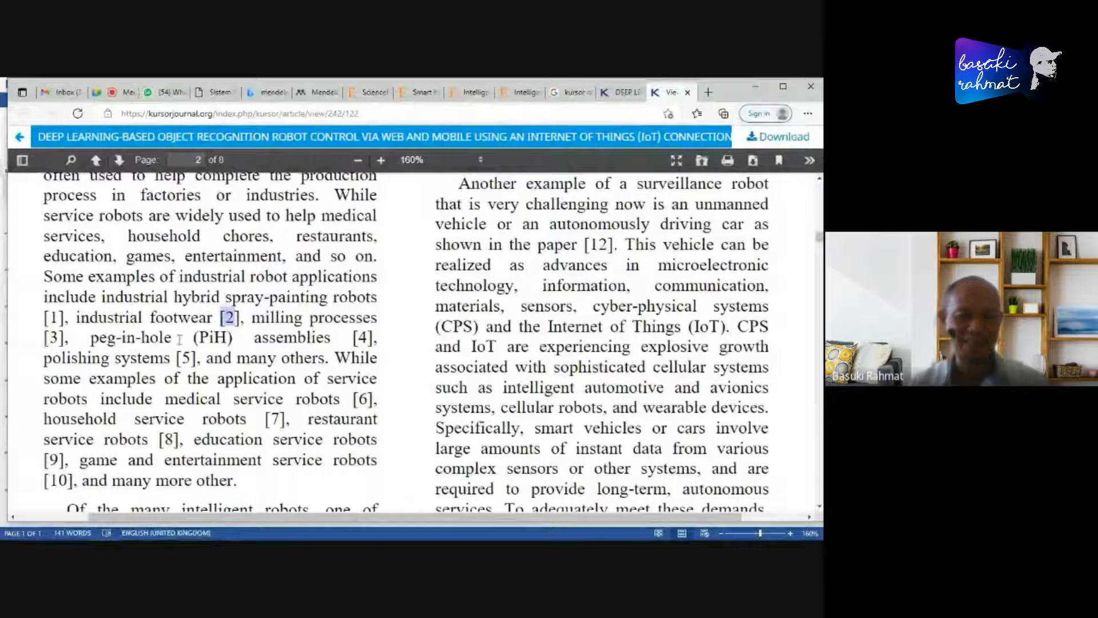
{"action": "left_click_drag", "start_coordinate": [46, 317], "coordinate": [238, 482]}
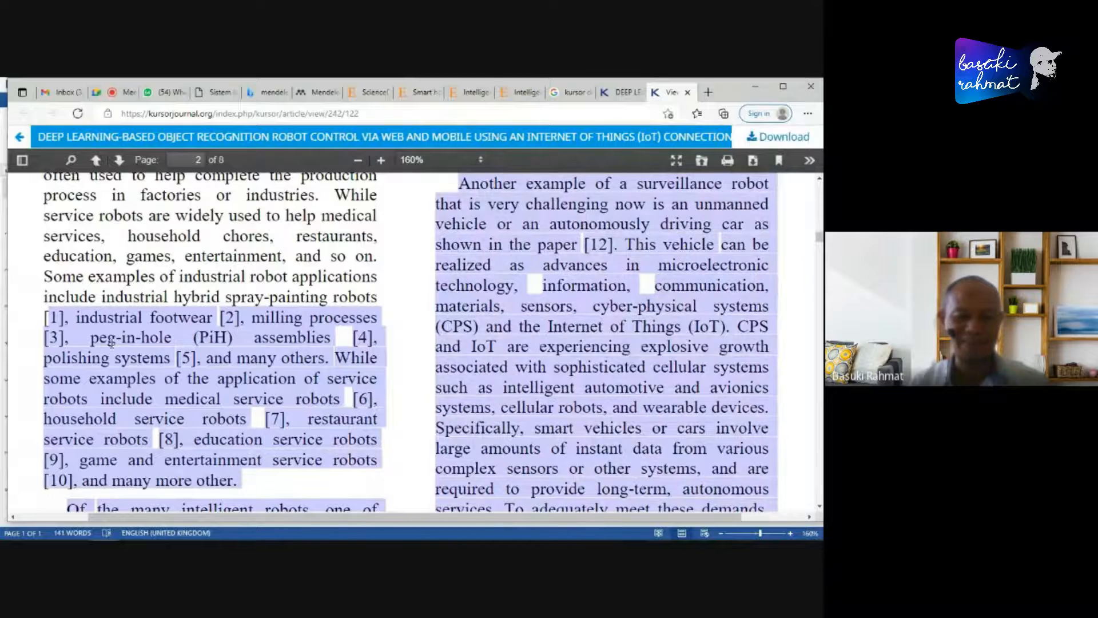
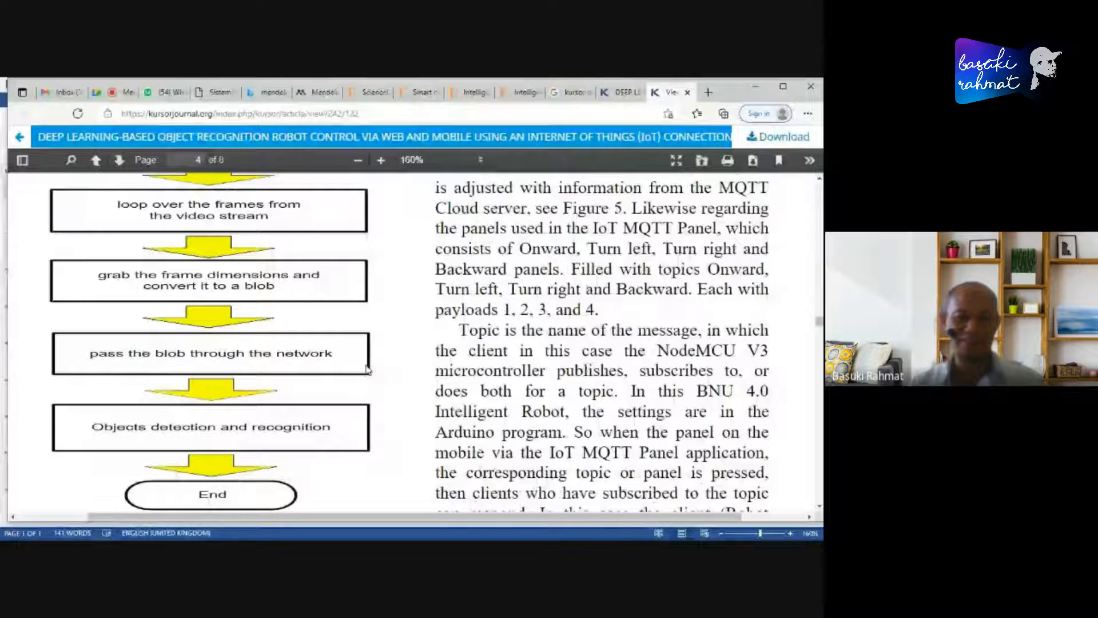
- Examine the flowchart and Result and Discussion section on pages 4 and 5 of the article's PDF
{"action": "scroll", "coordinate": [198, 390], "scroll_direction": "down", "scroll_amount": 5}
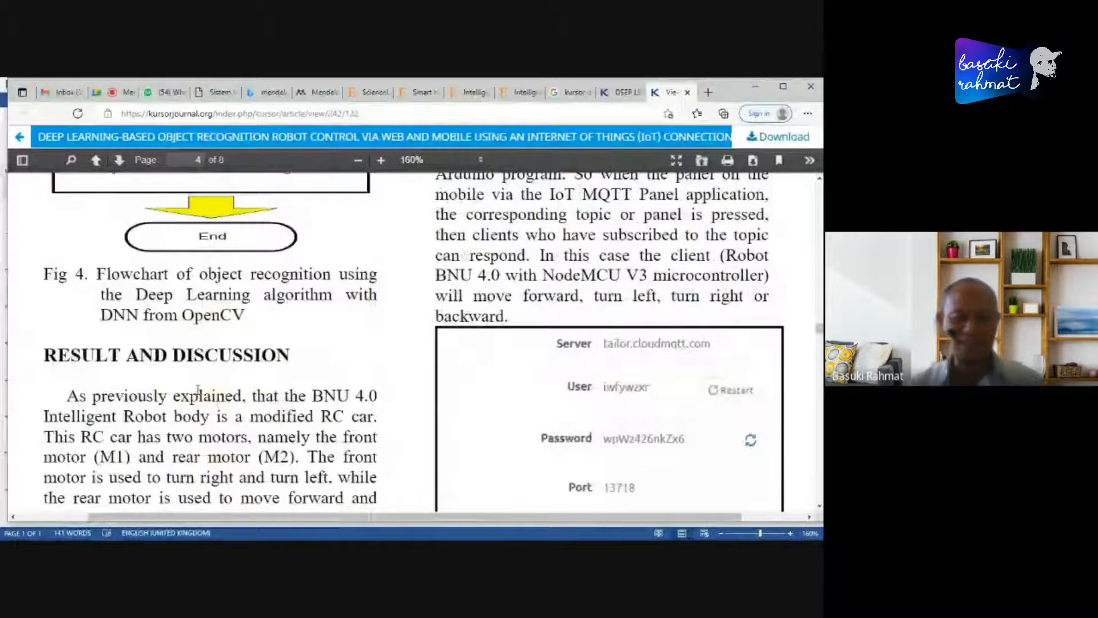
{"action": "scroll", "coordinate": [198, 390], "scroll_direction": "down", "scroll_amount": 5}
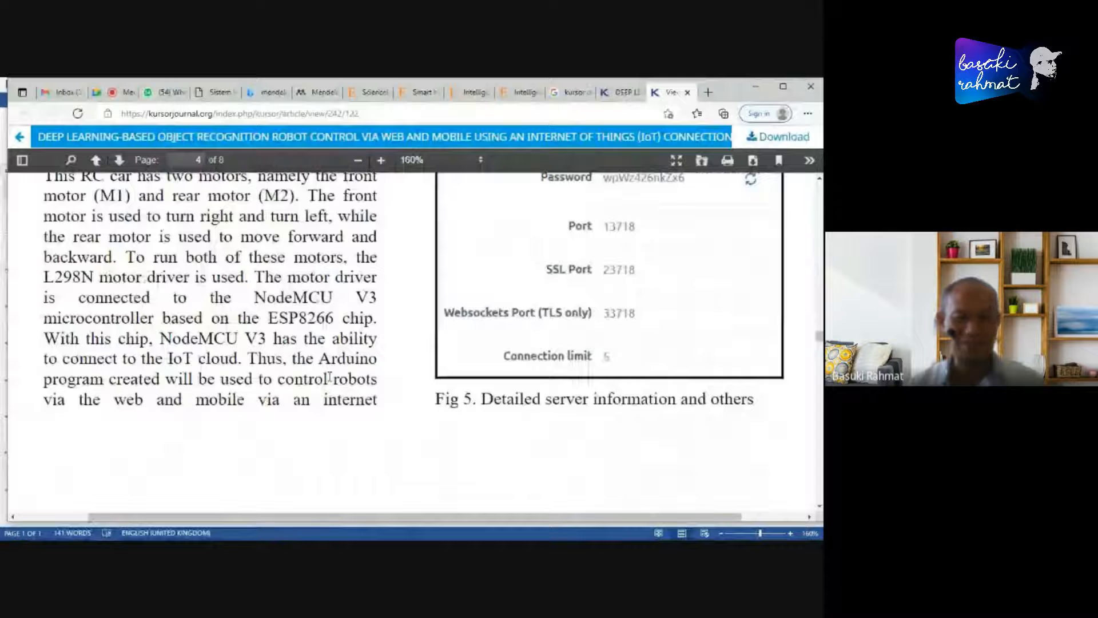
{"action": "scroll", "coordinate": [371, 382], "scroll_direction": "down", "scroll_amount": 10}
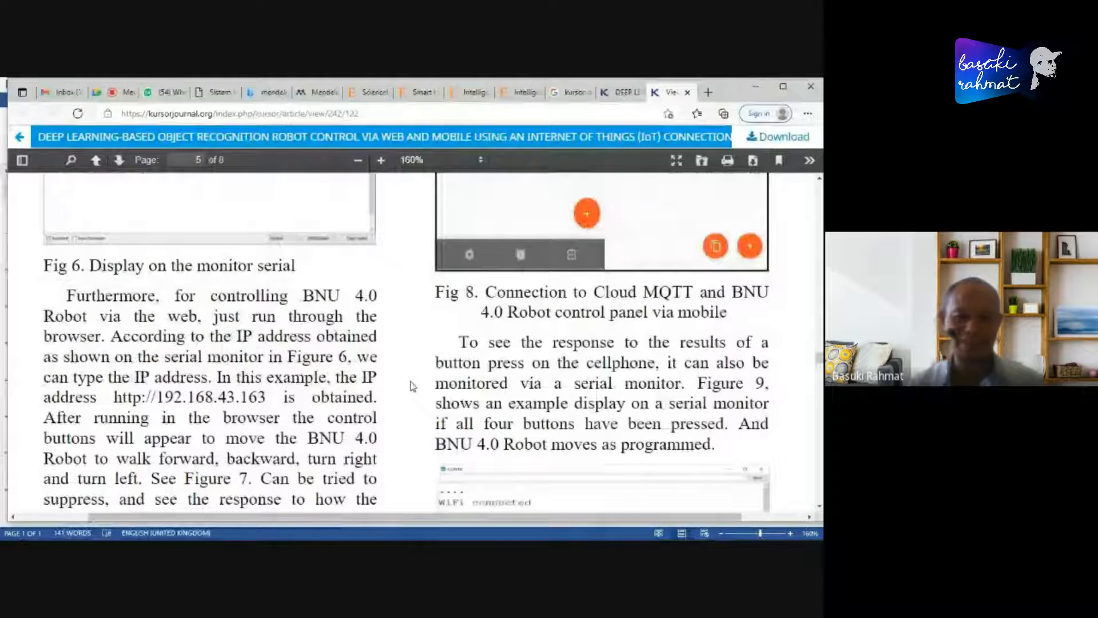
{"action": "scroll", "coordinate": [412, 386], "scroll_direction": "up", "scroll_amount": 5}
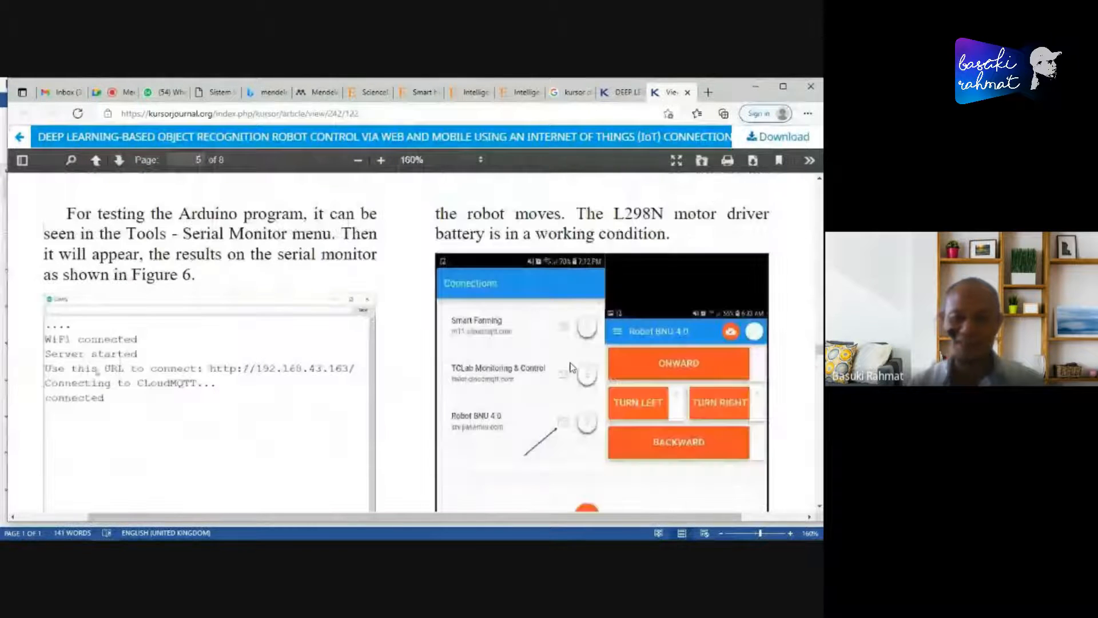
{"action": "scroll", "coordinate": [572, 367], "scroll_direction": "down", "scroll_amount": 1}
{"action": "scroll", "coordinate": [637, 355], "scroll_direction": "down", "scroll_amount": 1}
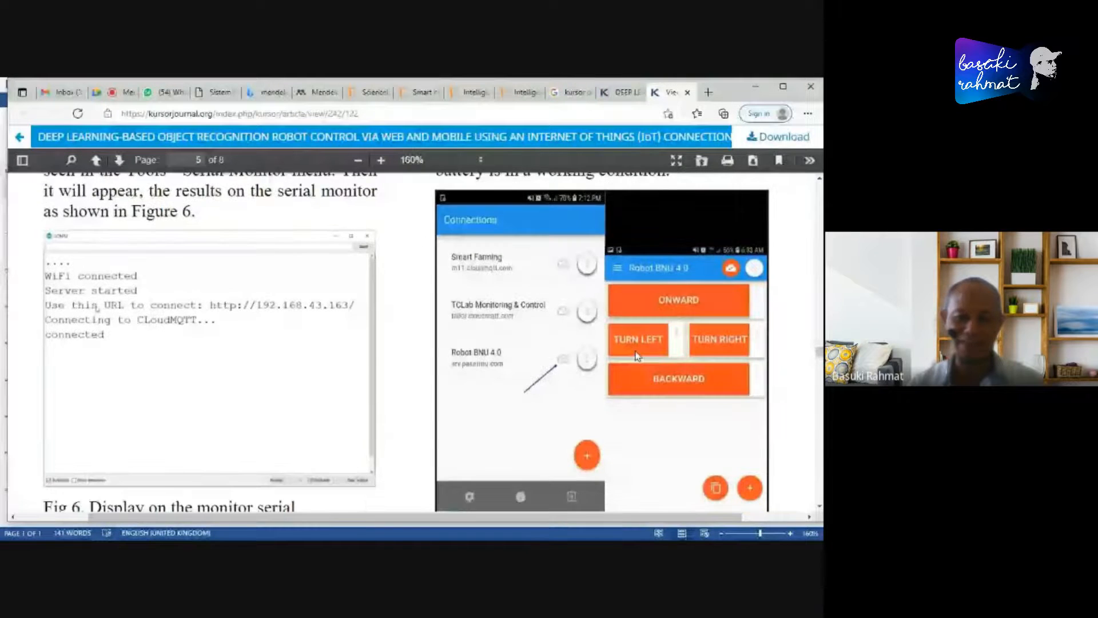
{"action": "scroll", "coordinate": [637, 356], "scroll_direction": "down", "scroll_amount": 5}
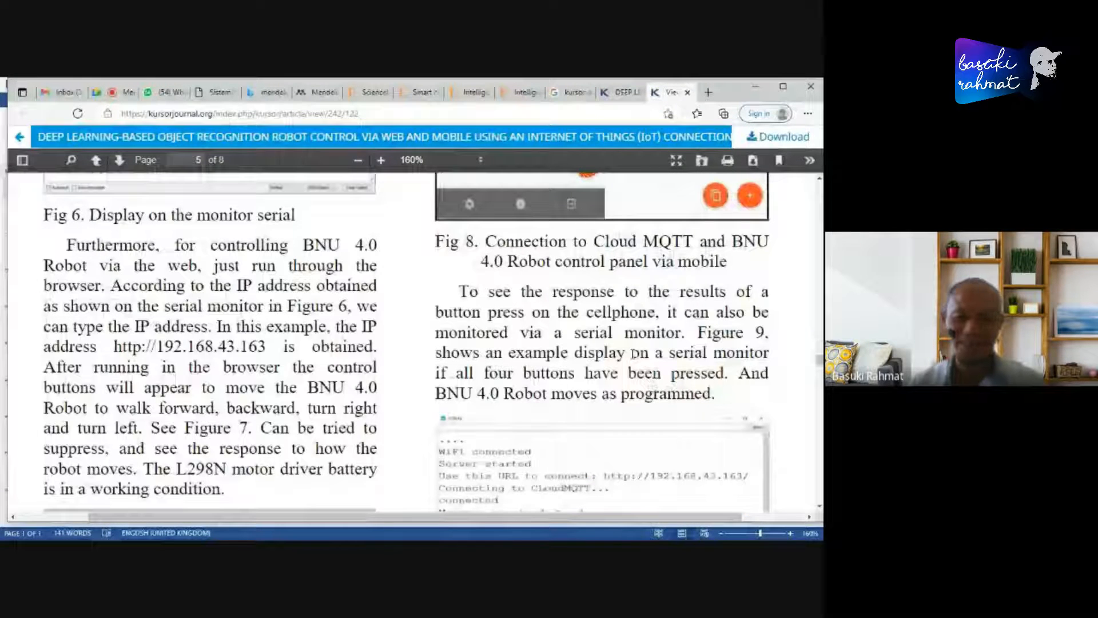
{"action": "scroll", "coordinate": [633, 353], "scroll_direction": "down", "scroll_amount": 5}
{"action": "scroll", "coordinate": [485, 348], "scroll_direction": "down", "scroll_amount": 5}
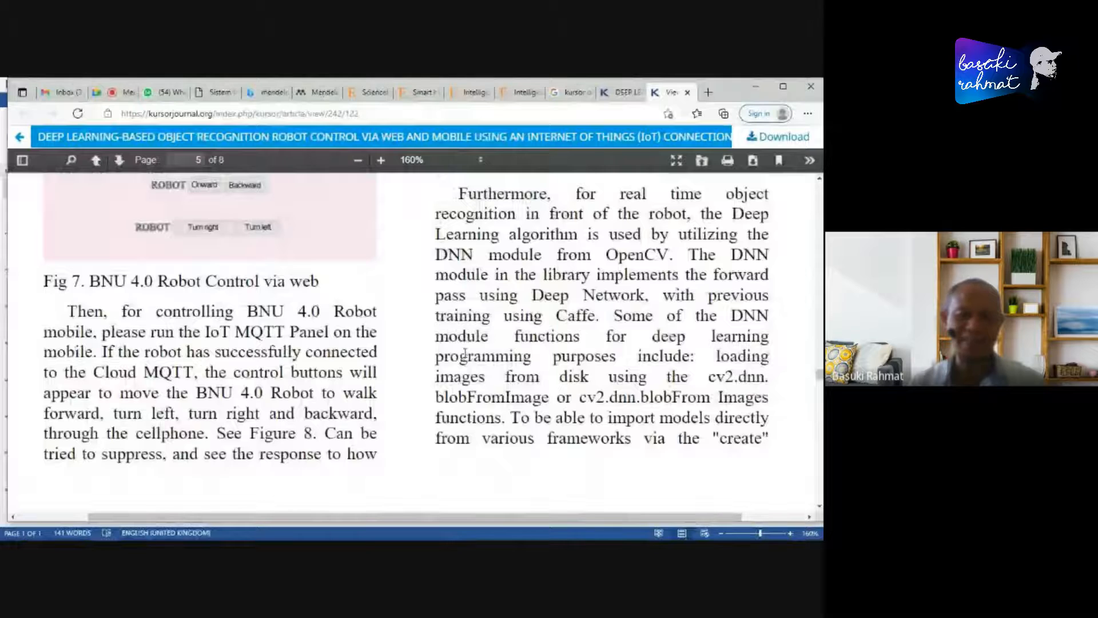
{"action": "scroll", "coordinate": [496, 344], "scroll_direction": "down", "scroll_amount": 3}
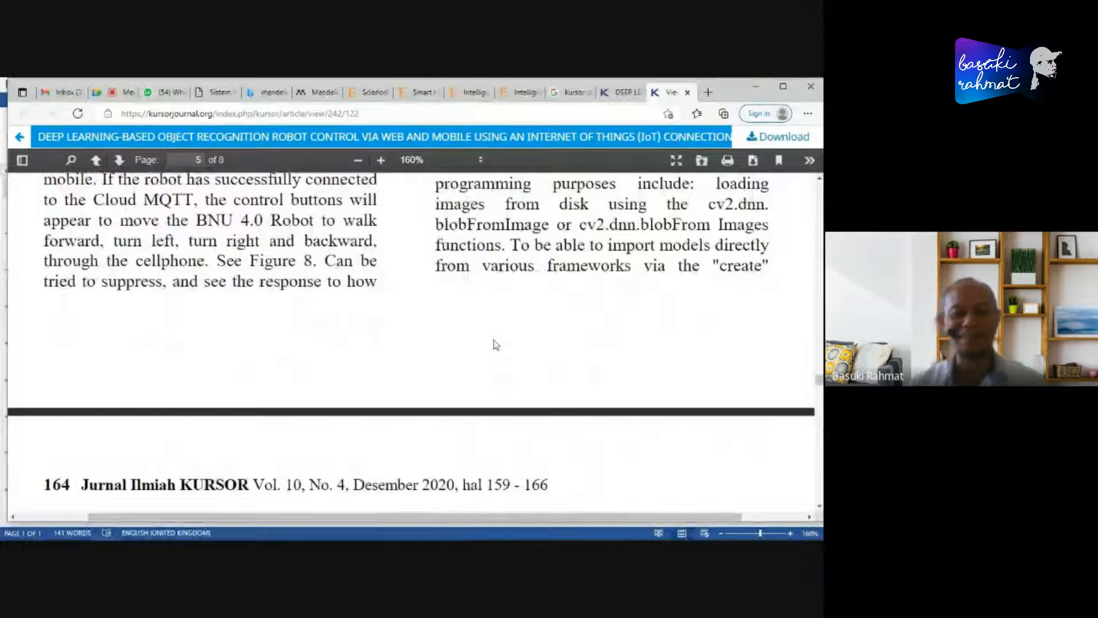
- Examine the object detection figures, closing text and acknowledgment on pages 6 and 7 of the PDF
{"action": "scroll", "coordinate": [495, 344], "scroll_direction": "down", "scroll_amount": 6}
{"action": "scroll", "coordinate": [528, 342], "scroll_direction": "down", "scroll_amount": 2}
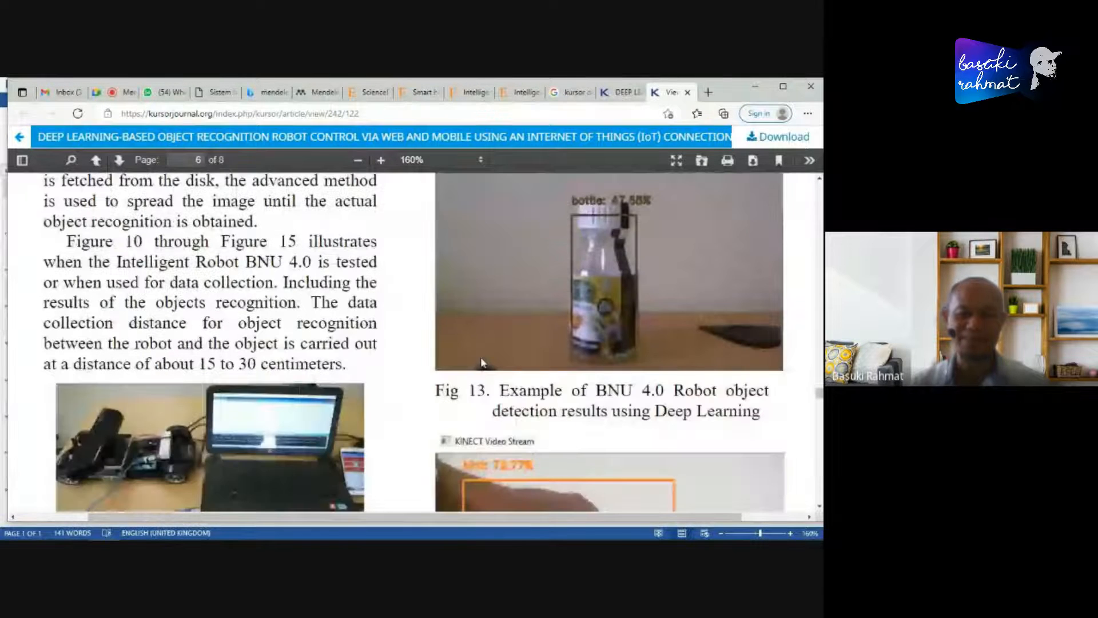
{"action": "scroll", "coordinate": [481, 361], "scroll_direction": "down", "scroll_amount": 6}
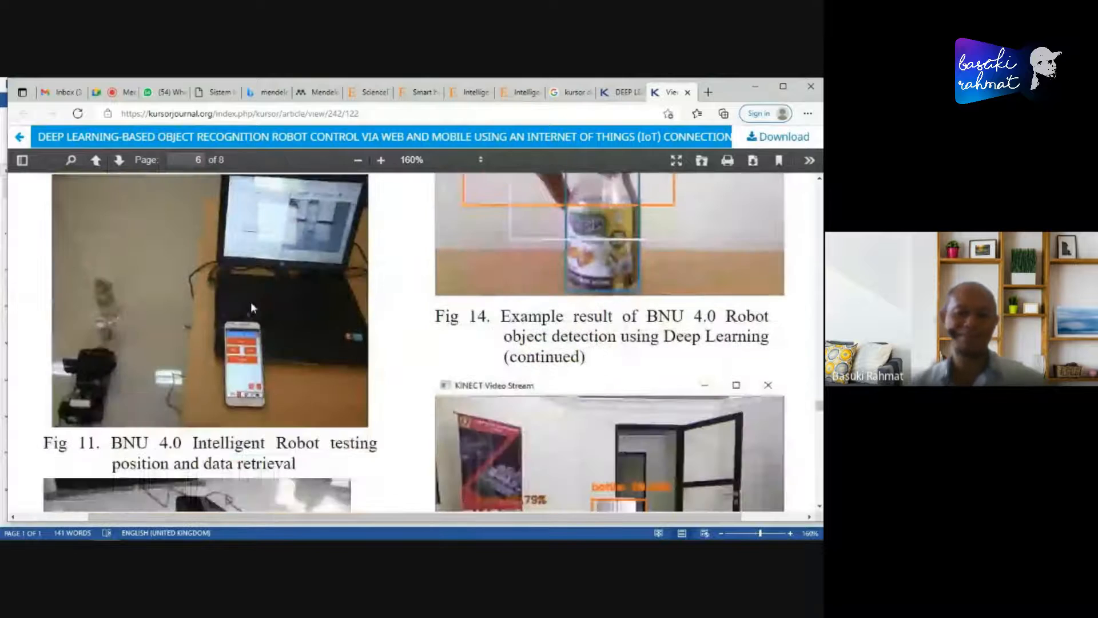
{"action": "scroll", "coordinate": [416, 398], "scroll_direction": "down", "scroll_amount": 2}
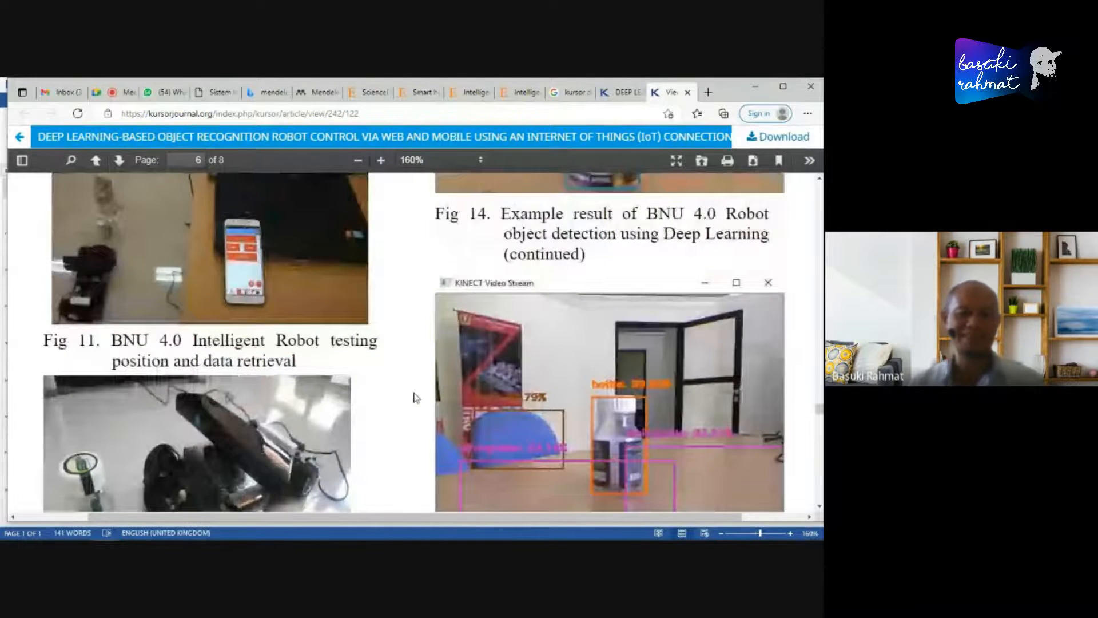
{"action": "scroll", "coordinate": [416, 398], "scroll_direction": "down", "scroll_amount": 4}
{"action": "scroll", "coordinate": [543, 390], "scroll_direction": "down", "scroll_amount": 2}
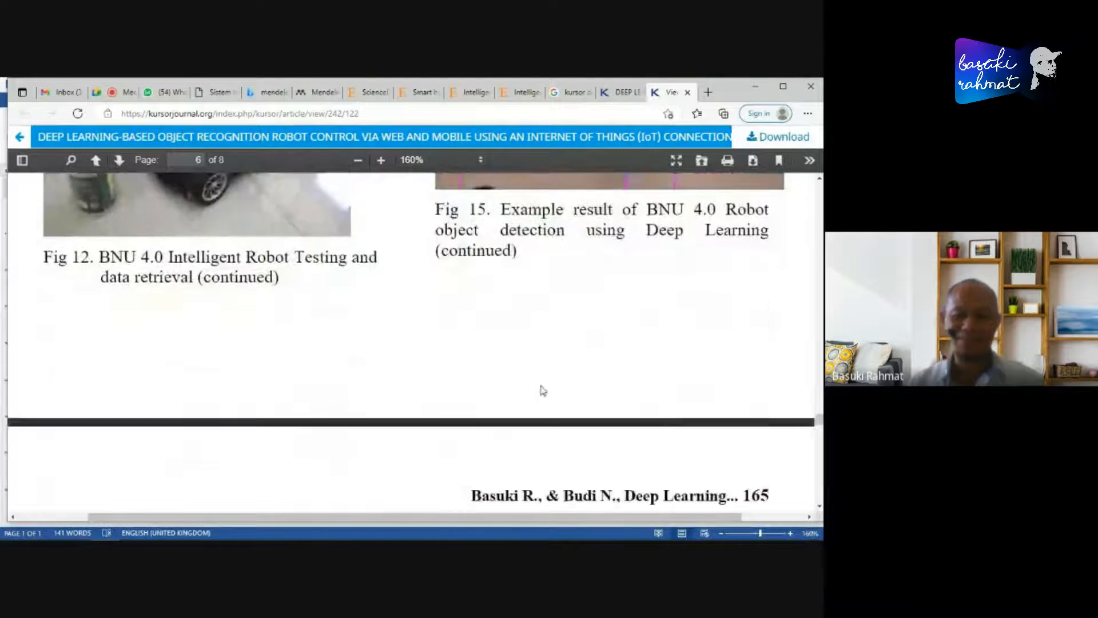
{"action": "scroll", "coordinate": [543, 390], "scroll_direction": "down", "scroll_amount": 12}
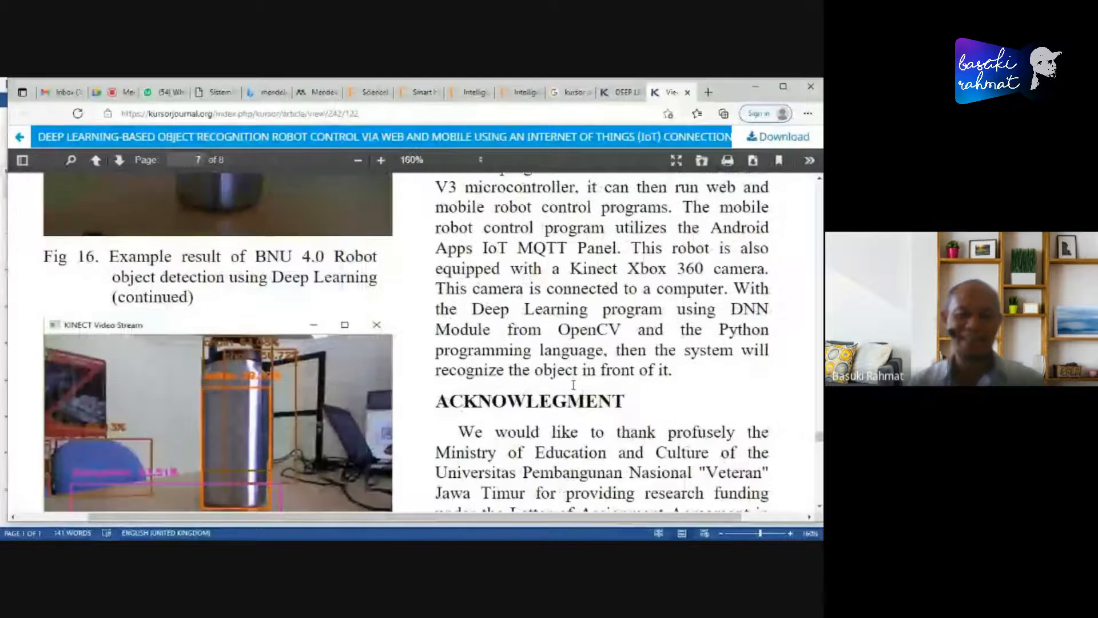
{"action": "scroll", "coordinate": [573, 385], "scroll_direction": "down", "scroll_amount": 4}
{"action": "scroll", "coordinate": [199, 382], "scroll_direction": "down", "scroll_amount": 4}
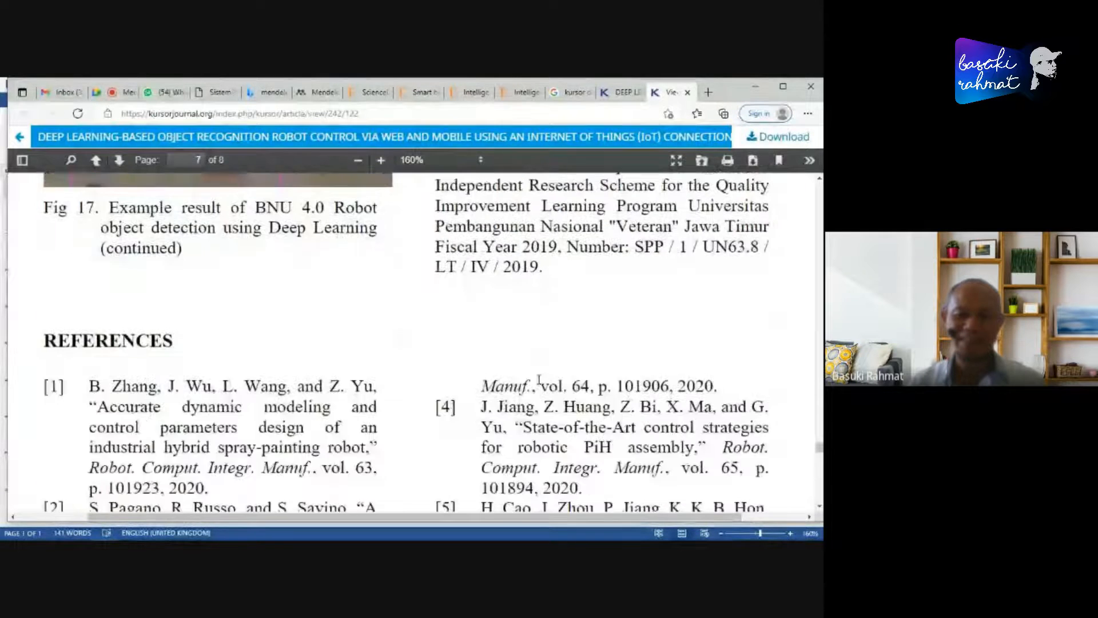
- Examine the PDF's numbered reference list from [1] to [12], highlighting the entries from [1] into [3] and clearing the highlight
{"action": "scroll", "coordinate": [198, 382], "scroll_direction": "down", "scroll_amount": 1}
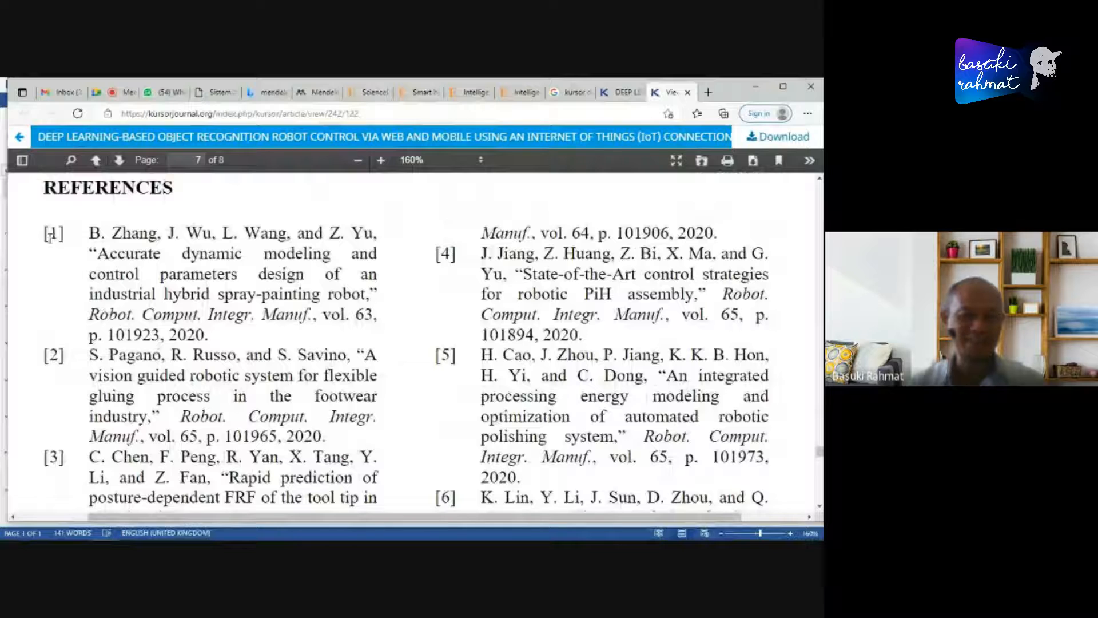
{"action": "left_click_drag", "start_coordinate": [46, 232], "coordinate": [417, 429]}
{"action": "scroll", "coordinate": [417, 429], "scroll_direction": "down", "scroll_amount": 5}
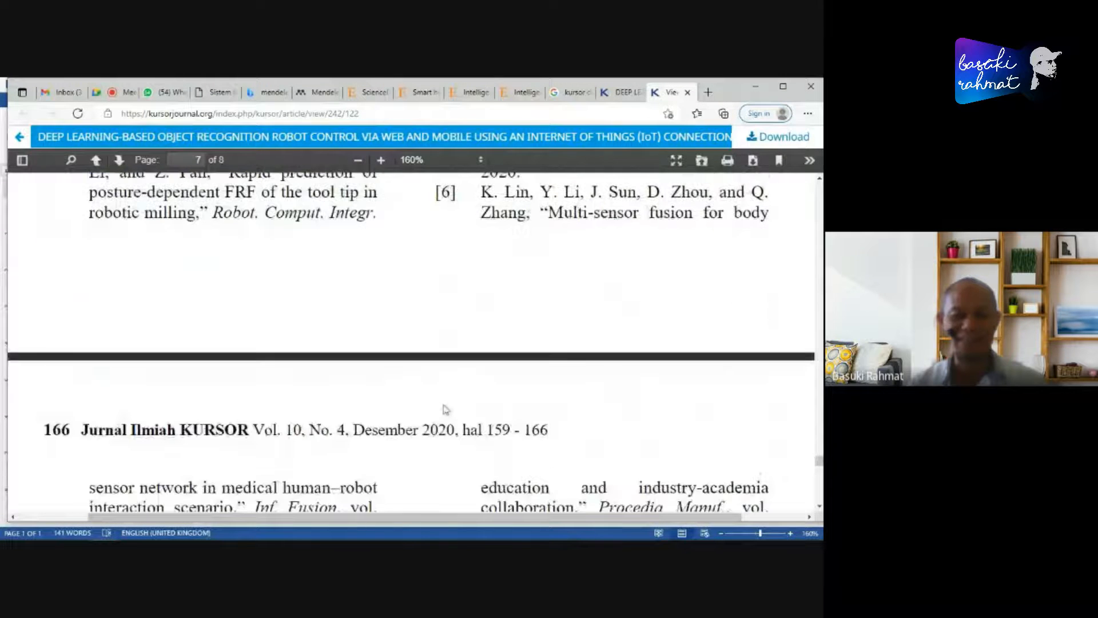
{"action": "scroll", "coordinate": [426, 329], "scroll_direction": "up", "scroll_amount": 3}
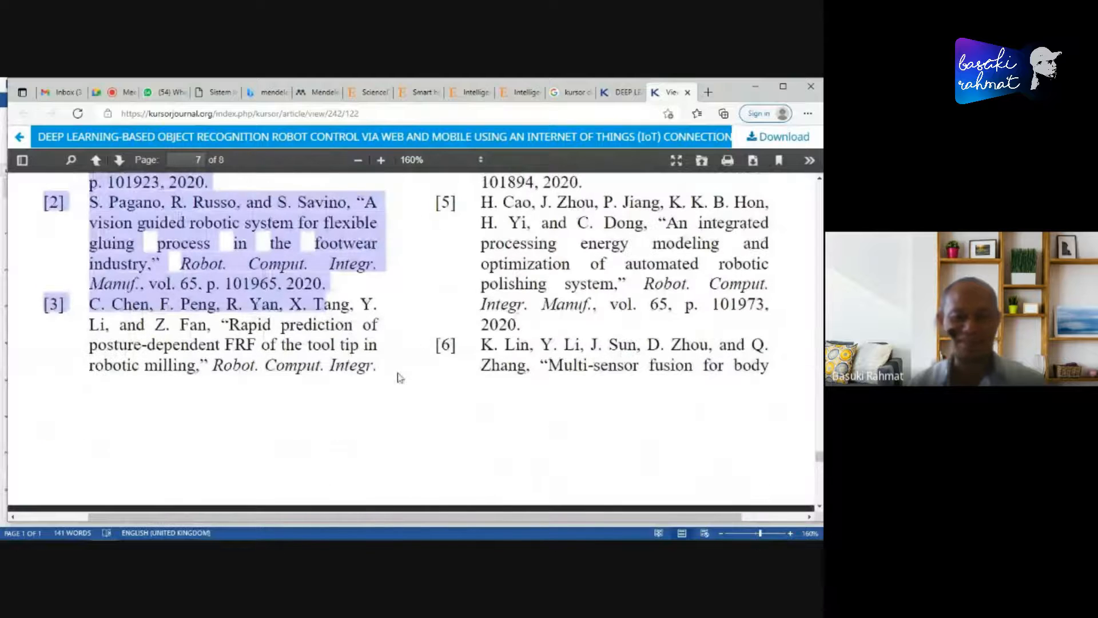
{"action": "scroll", "coordinate": [400, 381], "scroll_direction": "up", "scroll_amount": 2}
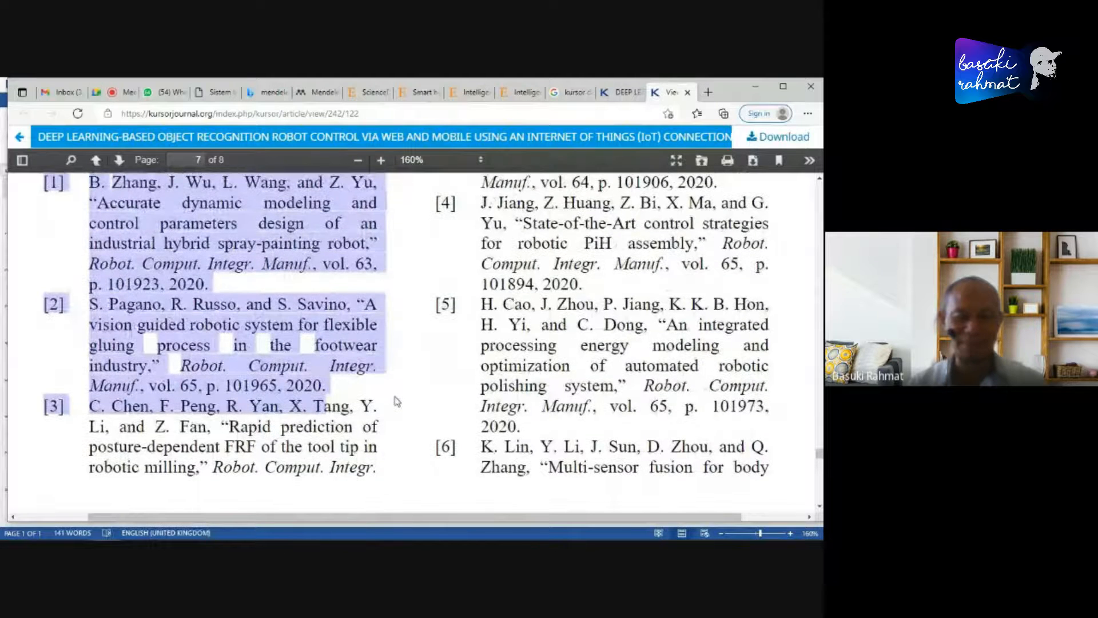
{"action": "scroll", "coordinate": [399, 404], "scroll_direction": "up", "scroll_amount": 4}
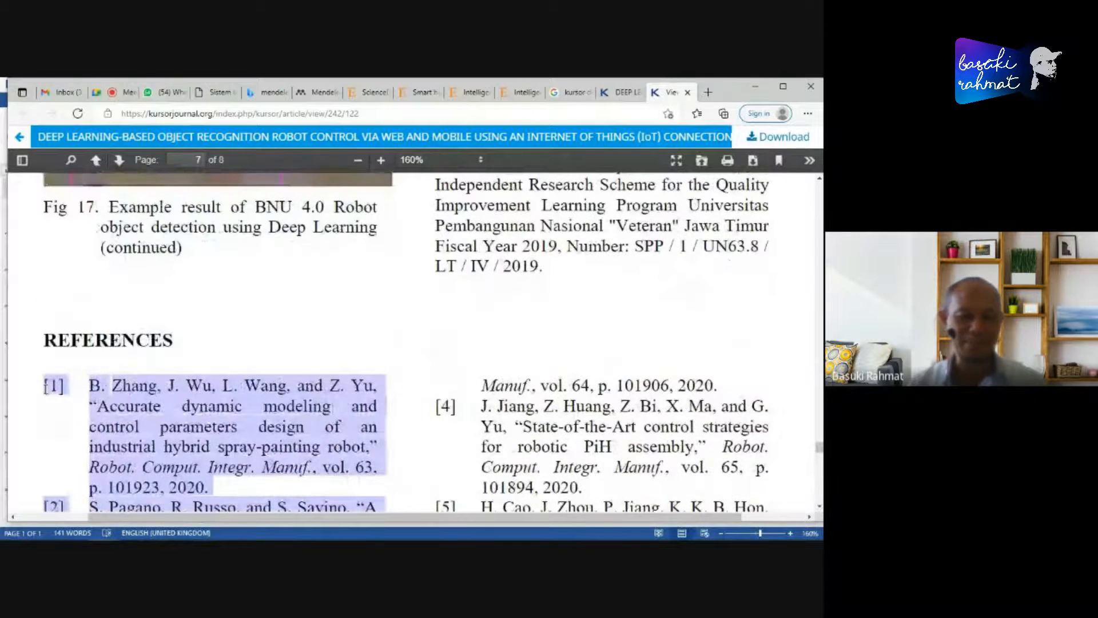
{"action": "scroll", "coordinate": [269, 399], "scroll_direction": "down", "scroll_amount": 7}
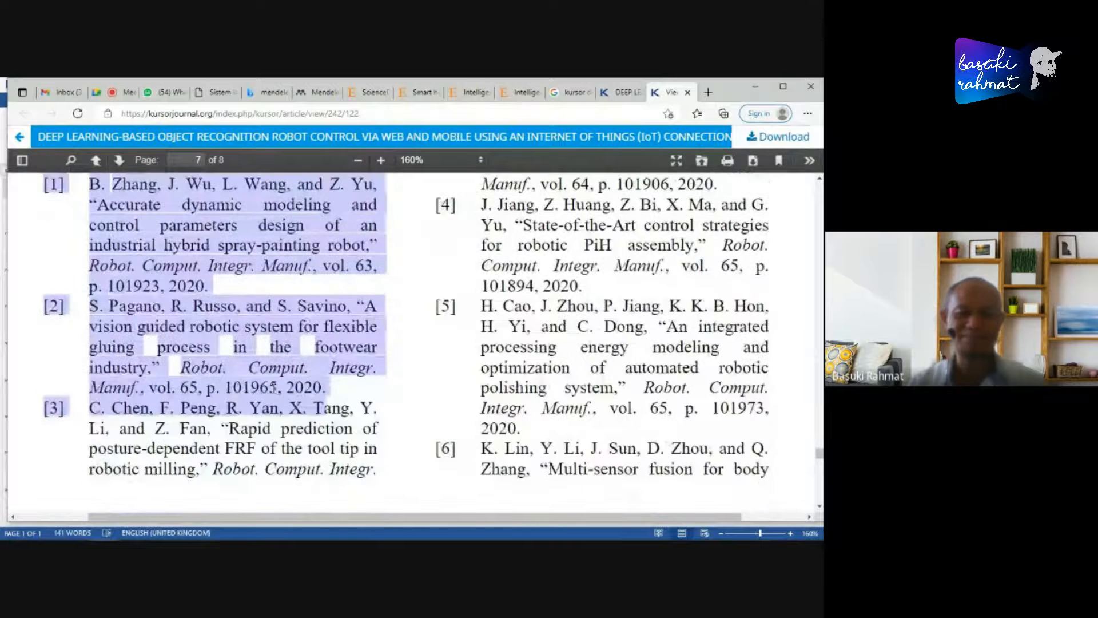
{"action": "scroll", "coordinate": [285, 397], "scroll_direction": "down", "scroll_amount": 6}
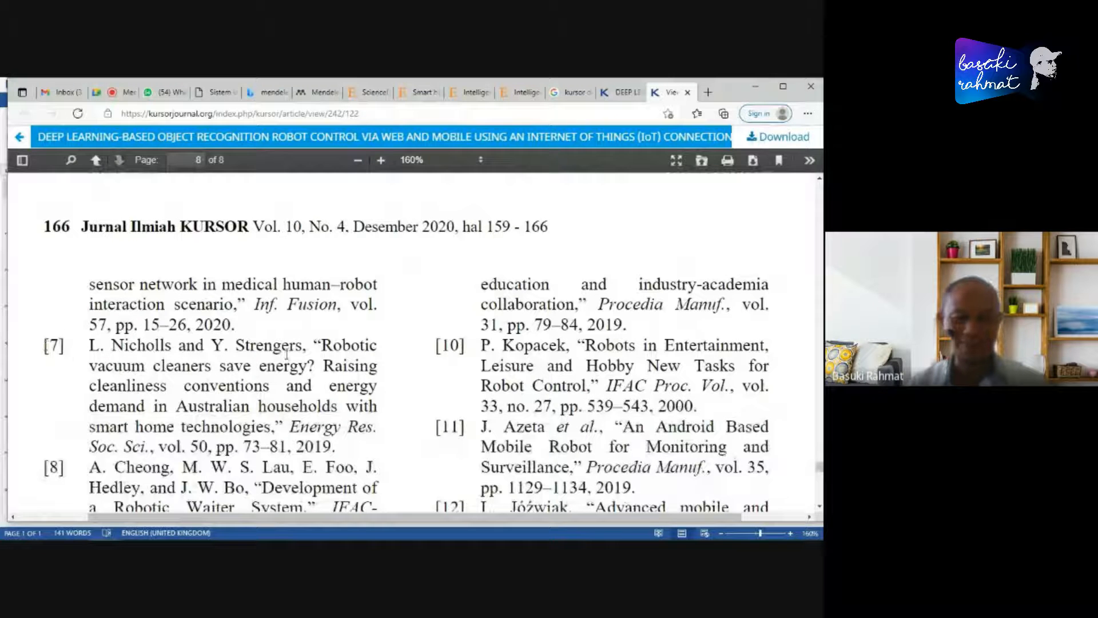
{"action": "scroll", "coordinate": [450, 345], "scroll_direction": "down", "scroll_amount": 5}
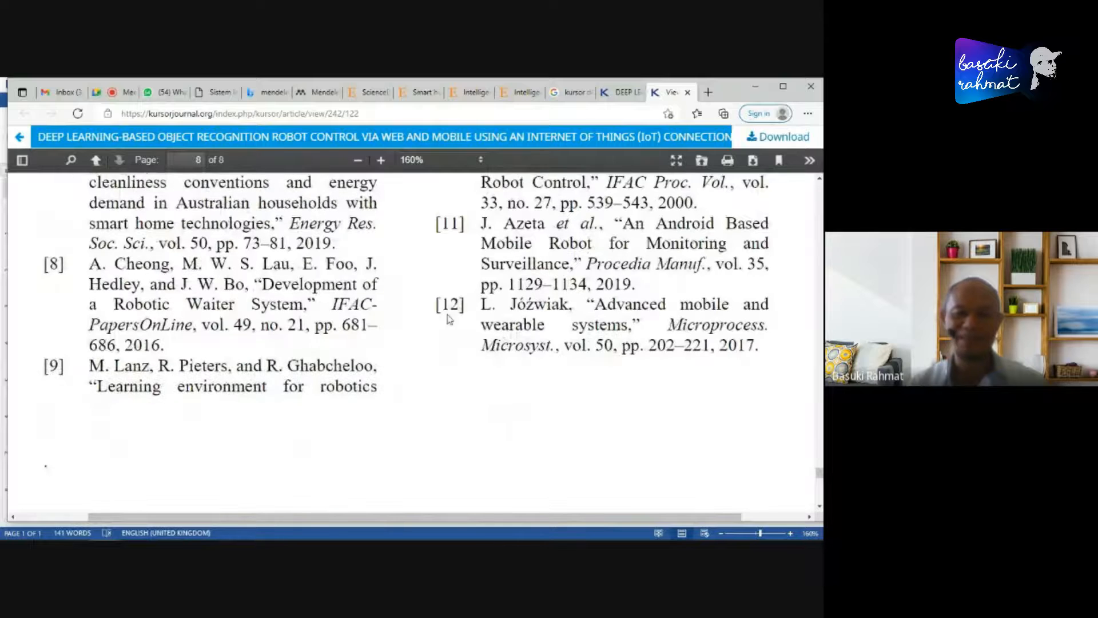
{"action": "scroll", "coordinate": [452, 343], "scroll_direction": "up", "scroll_amount": 6}
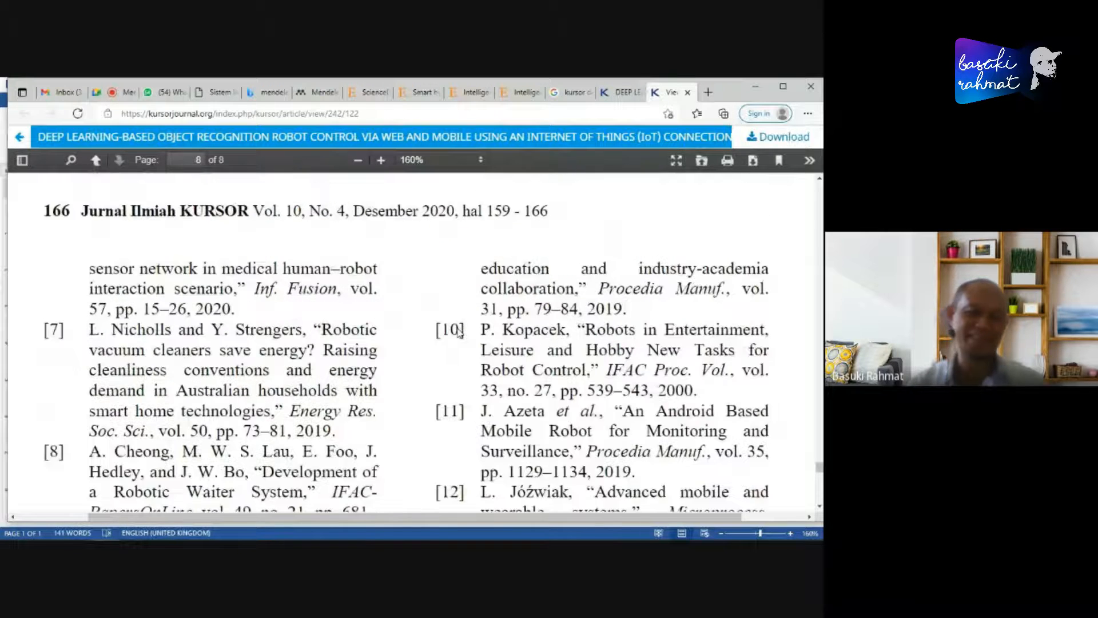
{"action": "scroll", "coordinate": [443, 369], "scroll_direction": "up", "scroll_amount": 4}
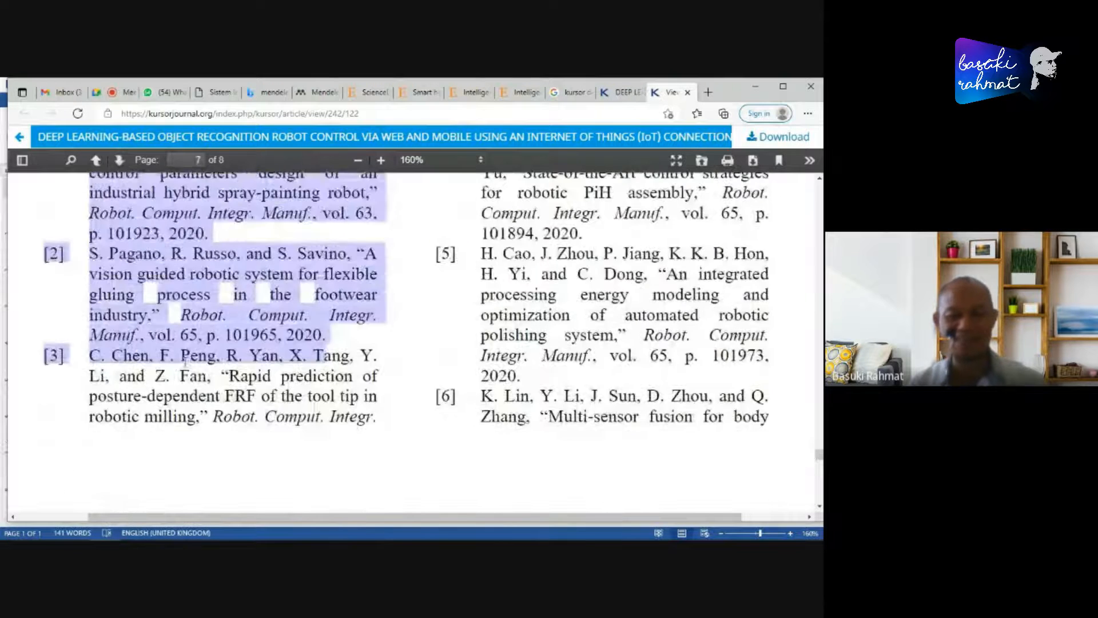
{"action": "scroll", "coordinate": [392, 355], "scroll_direction": "up", "scroll_amount": 3}
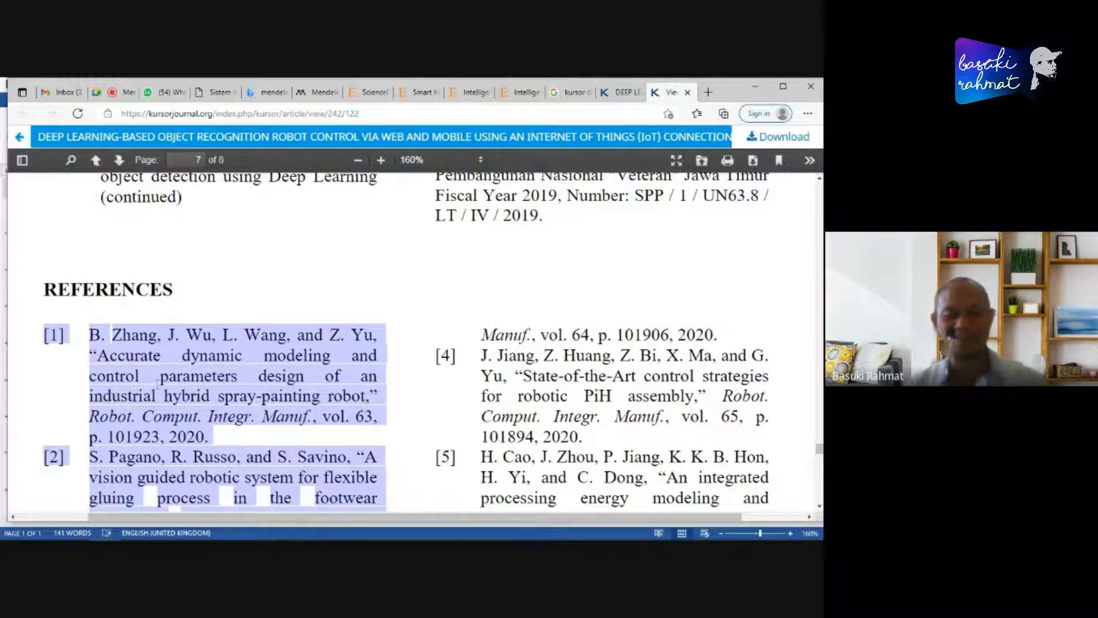
{"action": "left_click", "coordinate": [53, 334]}
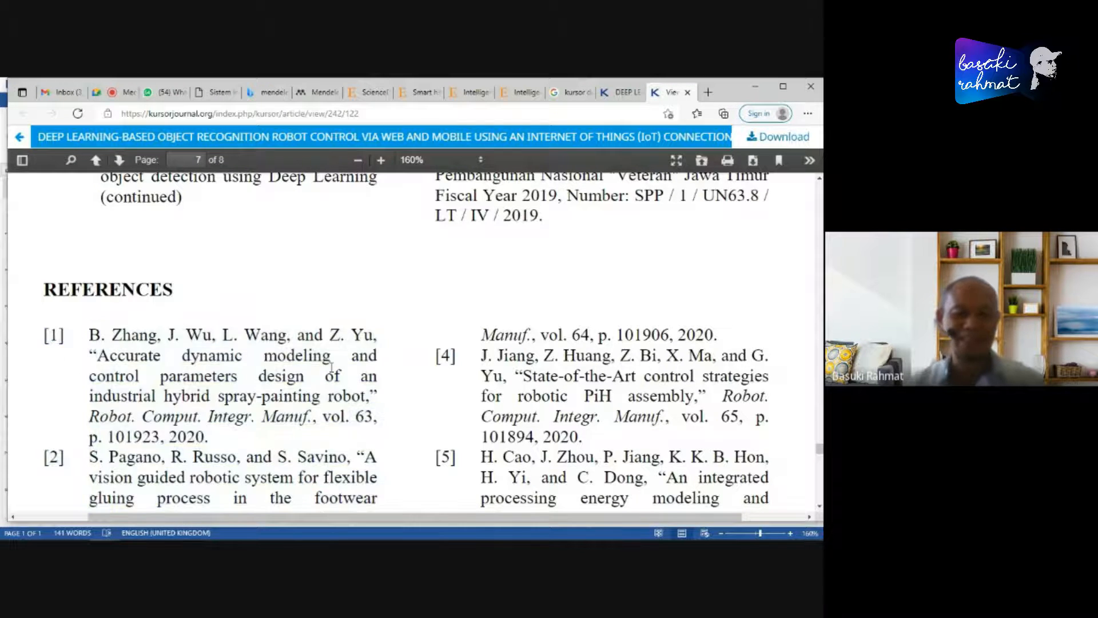
- Review the reference list once more through entry [12] and return to the REFERENCES heading
{"action": "scroll", "coordinate": [375, 375], "scroll_direction": "down", "scroll_amount": 1}
{"action": "scroll", "coordinate": [375, 374], "scroll_direction": "down", "scroll_amount": 6}
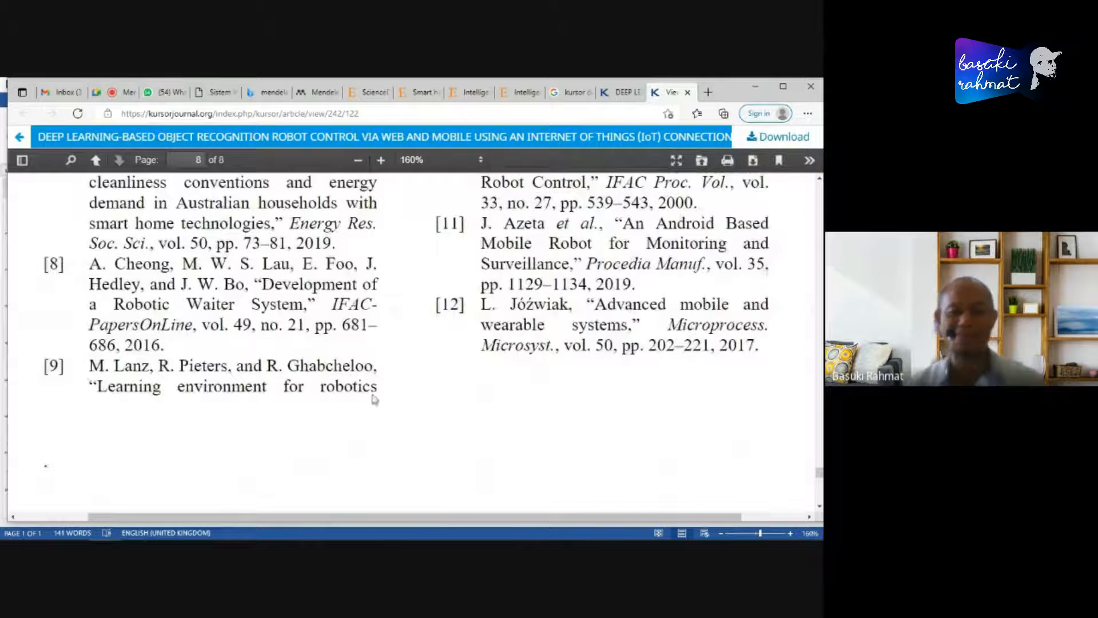
{"action": "scroll", "coordinate": [464, 407], "scroll_direction": "down", "scroll_amount": 3}
{"action": "scroll", "coordinate": [463, 411], "scroll_direction": "up", "scroll_amount": 3}
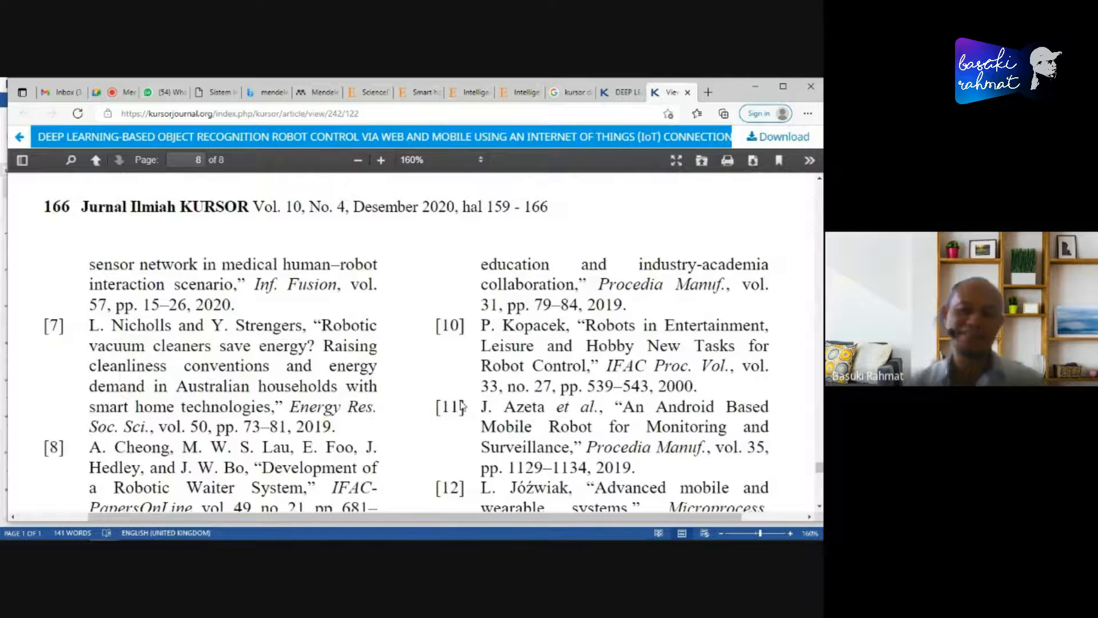
{"action": "scroll", "coordinate": [462, 407], "scroll_direction": "up", "scroll_amount": 8}
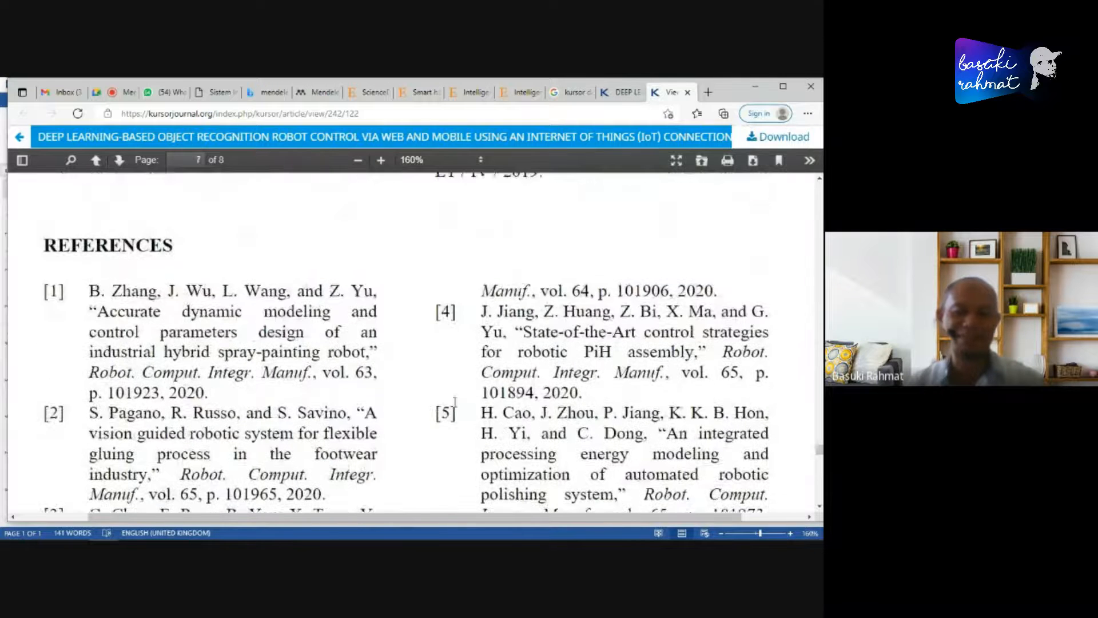
{"action": "scroll", "coordinate": [455, 400], "scroll_direction": "up", "scroll_amount": 2}
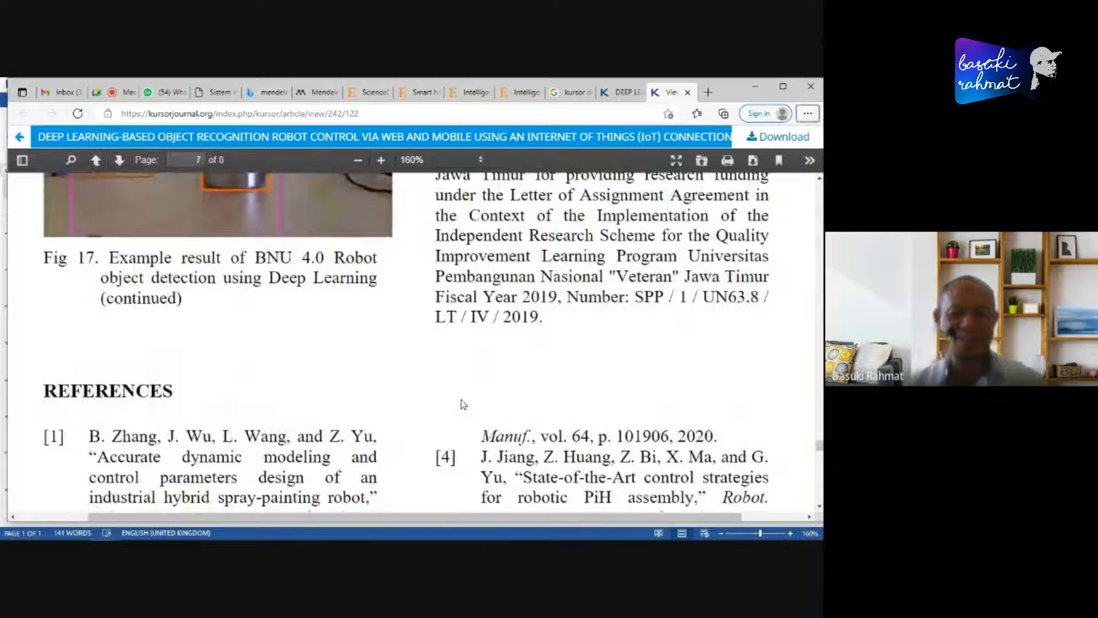
- Switch to the Document1 article in Word, minimize it and bring it back to the front
{"action": "key", "text": "alt+Tab"}
{"action": "key", "text": "Tab"}
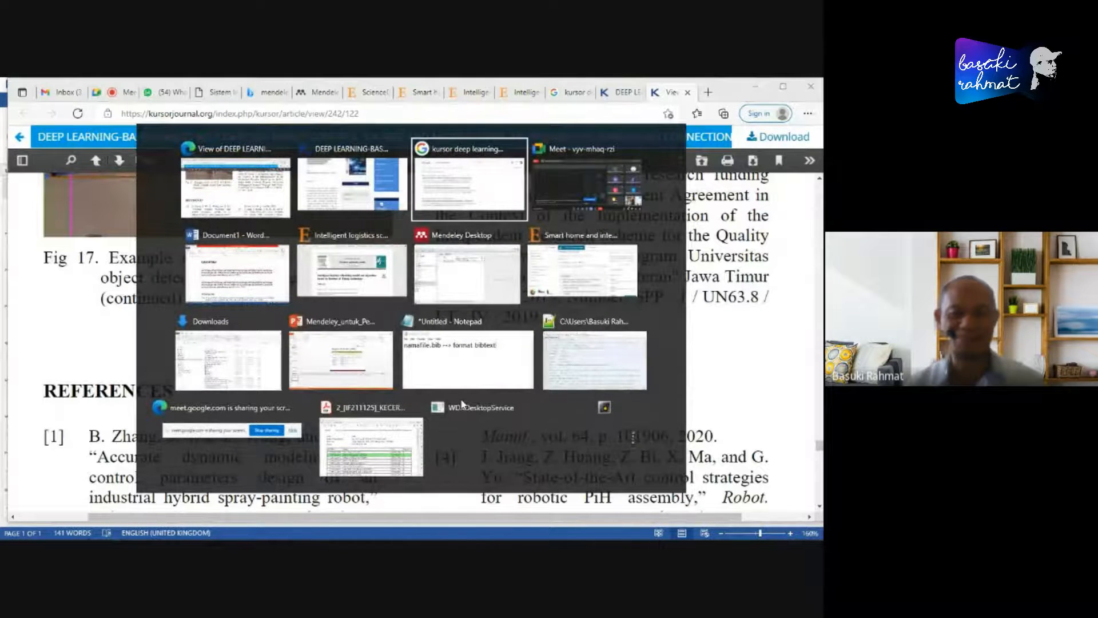
{"action": "key", "text": "Tab"}
{"action": "key", "text": "Tab"}
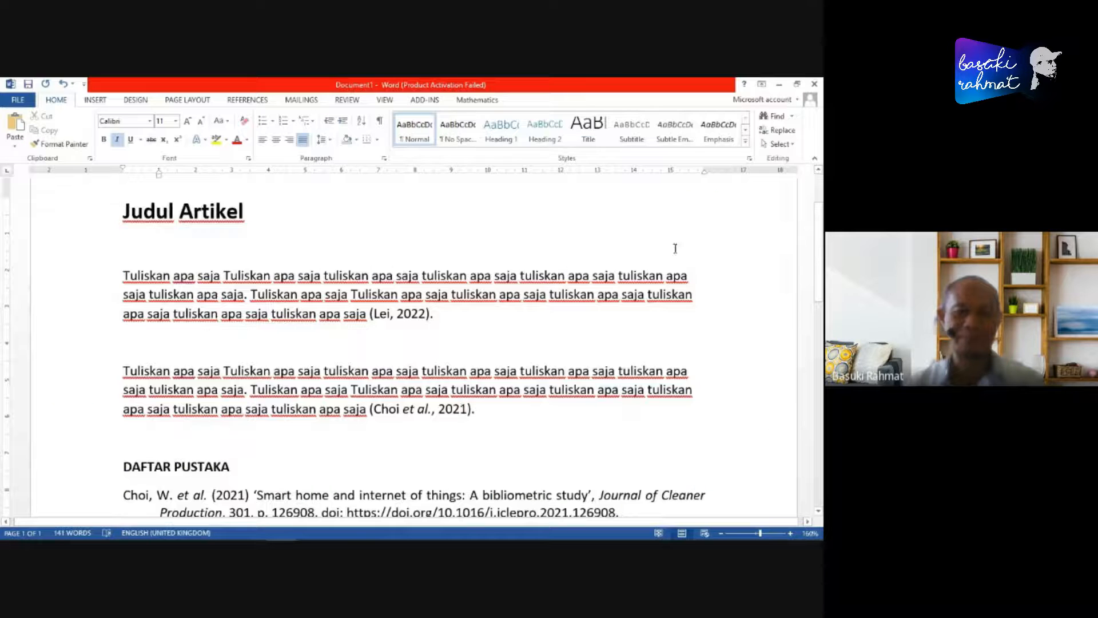
{"action": "left_click", "coordinate": [778, 86]}
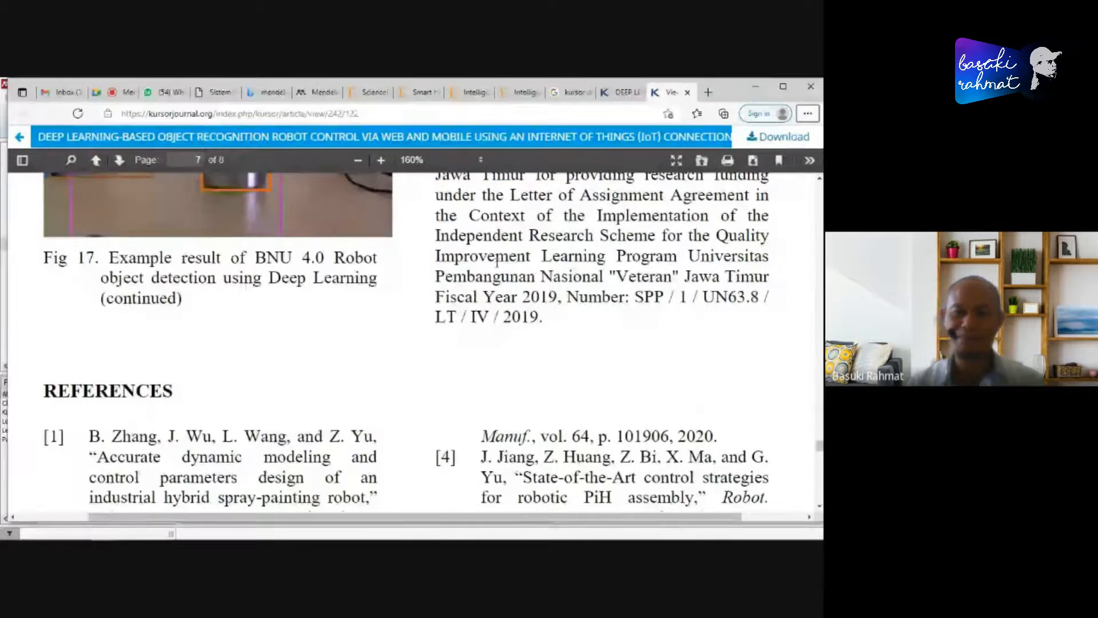
{"action": "left_click", "coordinate": [281, 529]}
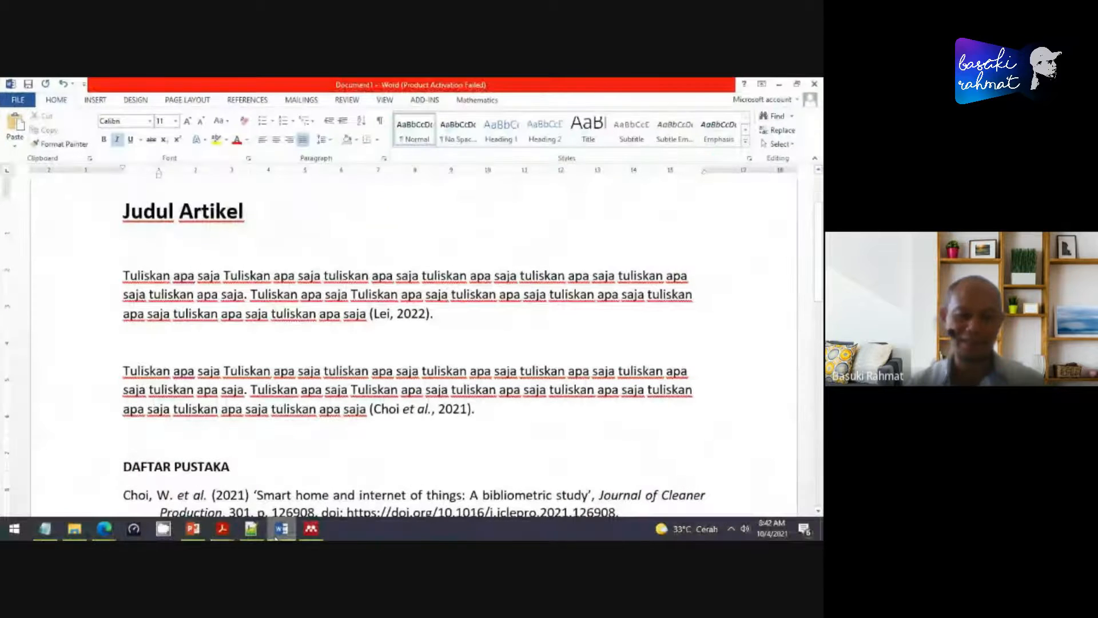
- Switch to File Explorer and browse to the Kursor folder on Research (D:) under Fight, Paper and Paper Kursor
{"action": "left_click", "coordinate": [74, 528]}
{"action": "left_click", "coordinate": [49, 372]}
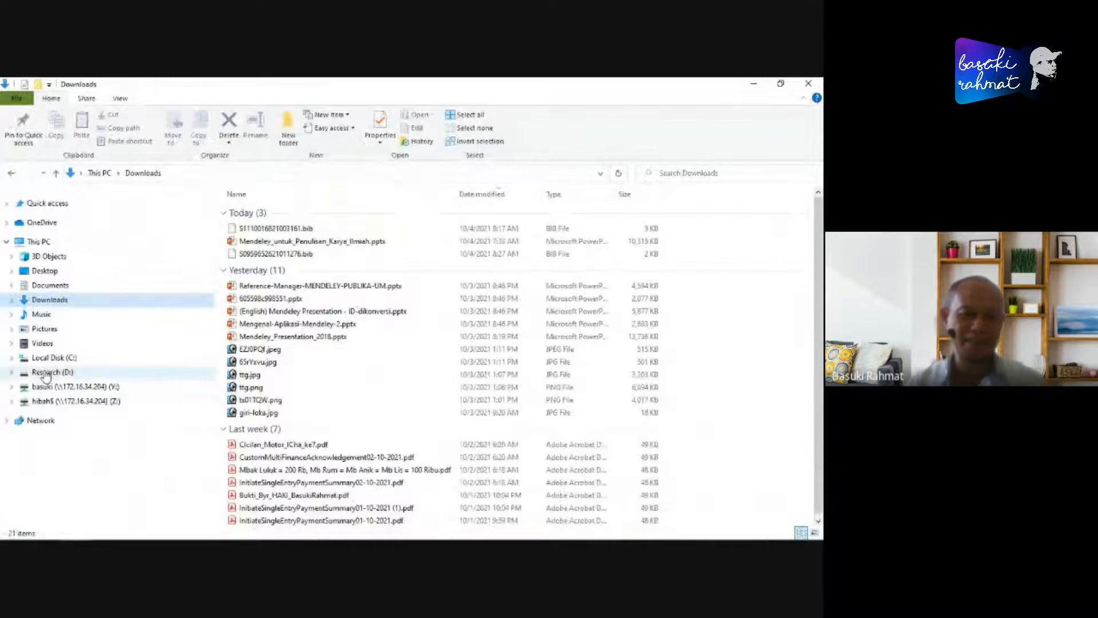
{"action": "double_click", "coordinate": [247, 211]}
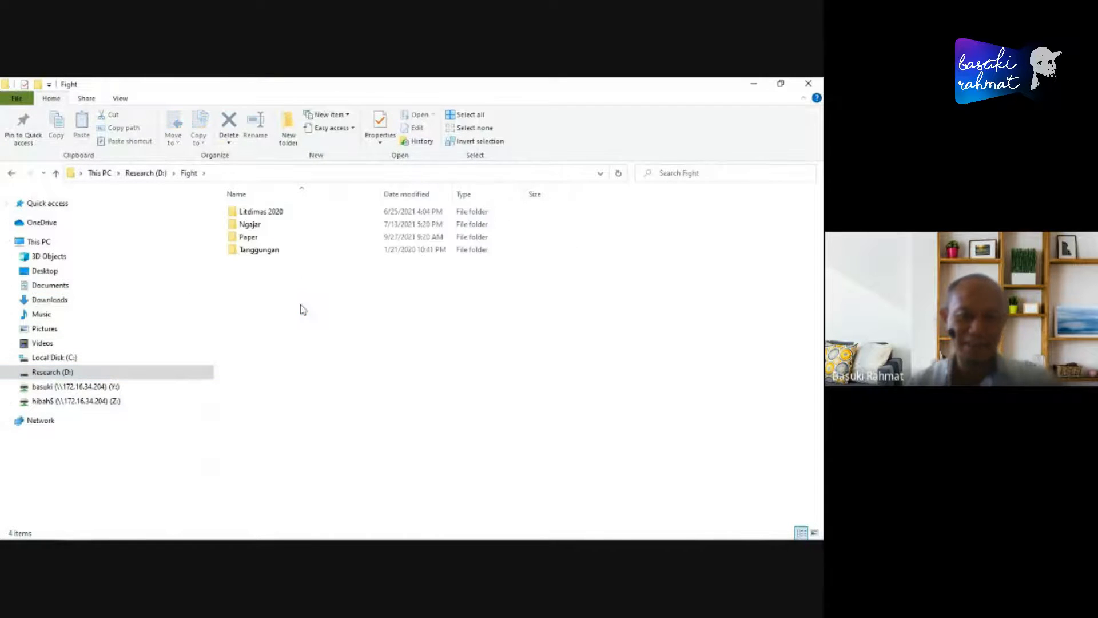
{"action": "double_click", "coordinate": [314, 238]}
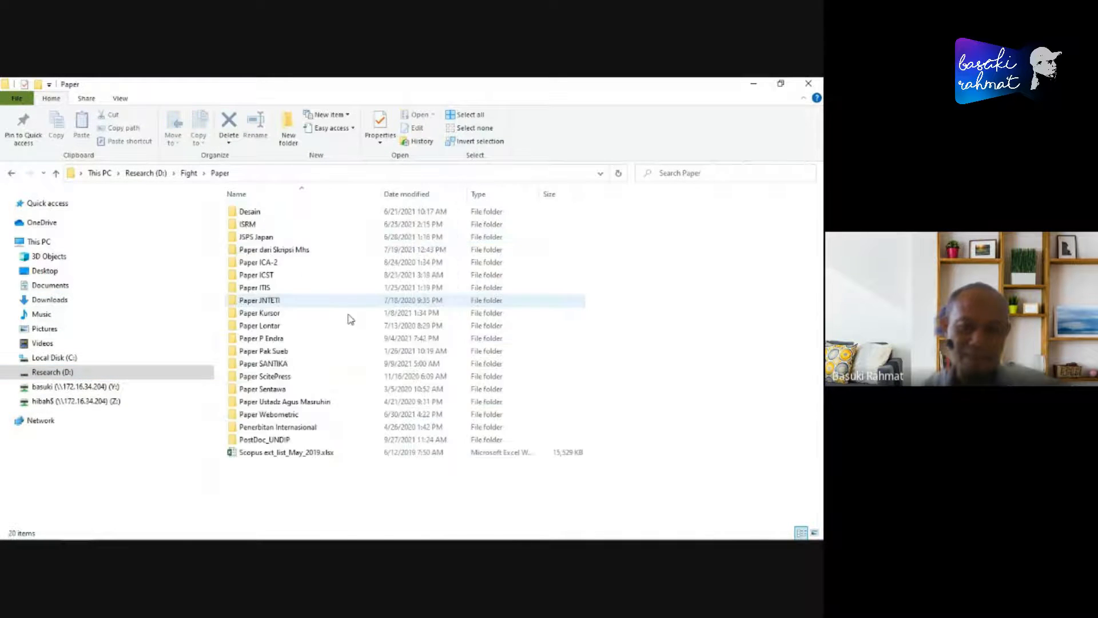
{"action": "double_click", "coordinate": [286, 314]}
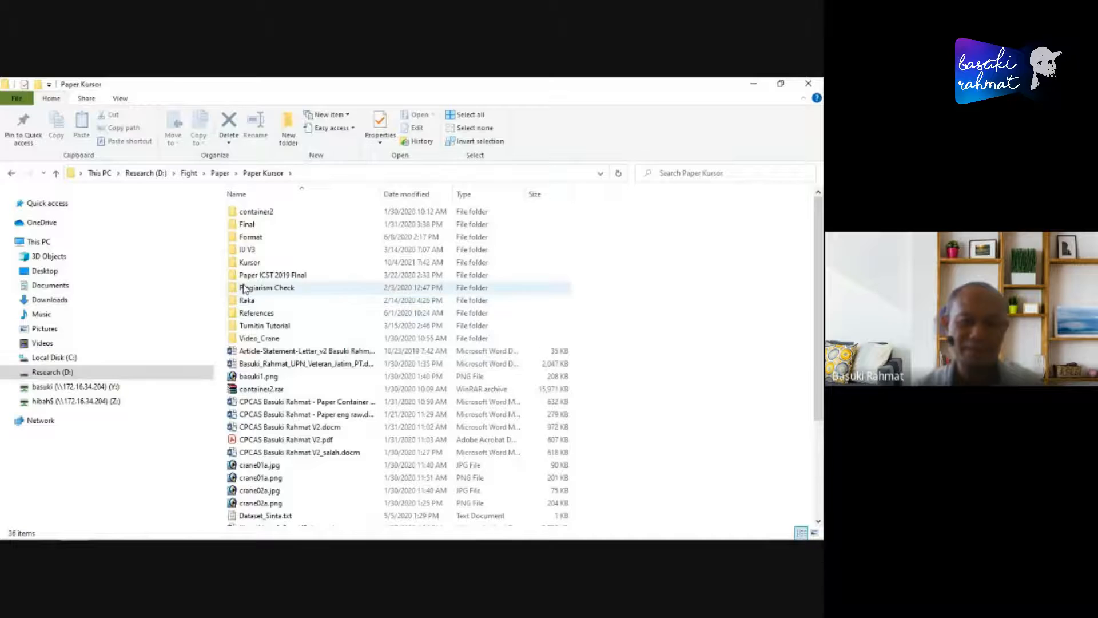
{"action": "double_click", "coordinate": [249, 262]}
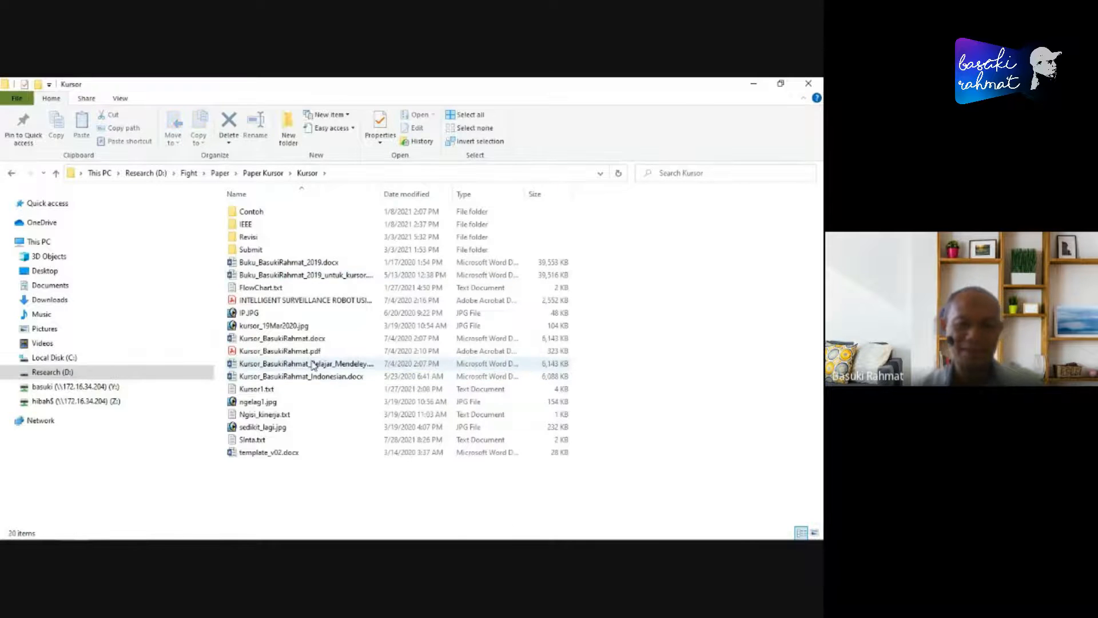
{"action": "left_click", "coordinate": [321, 276]}
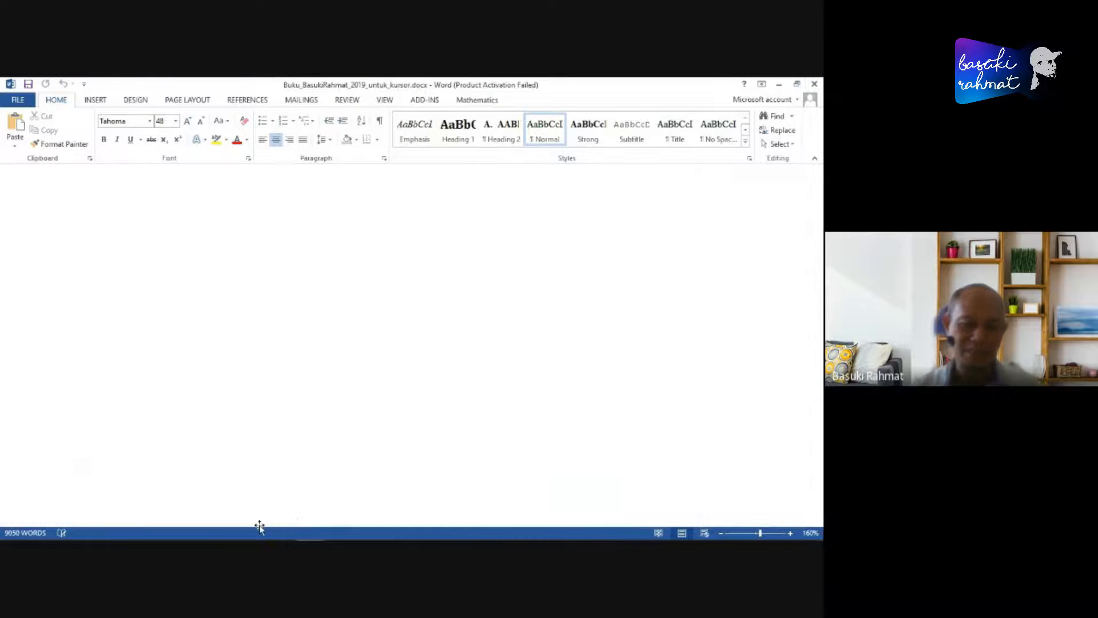
{"action": "mouse_move", "coordinate": [146, 539]}
{"action": "left_click", "coordinate": [74, 528]}
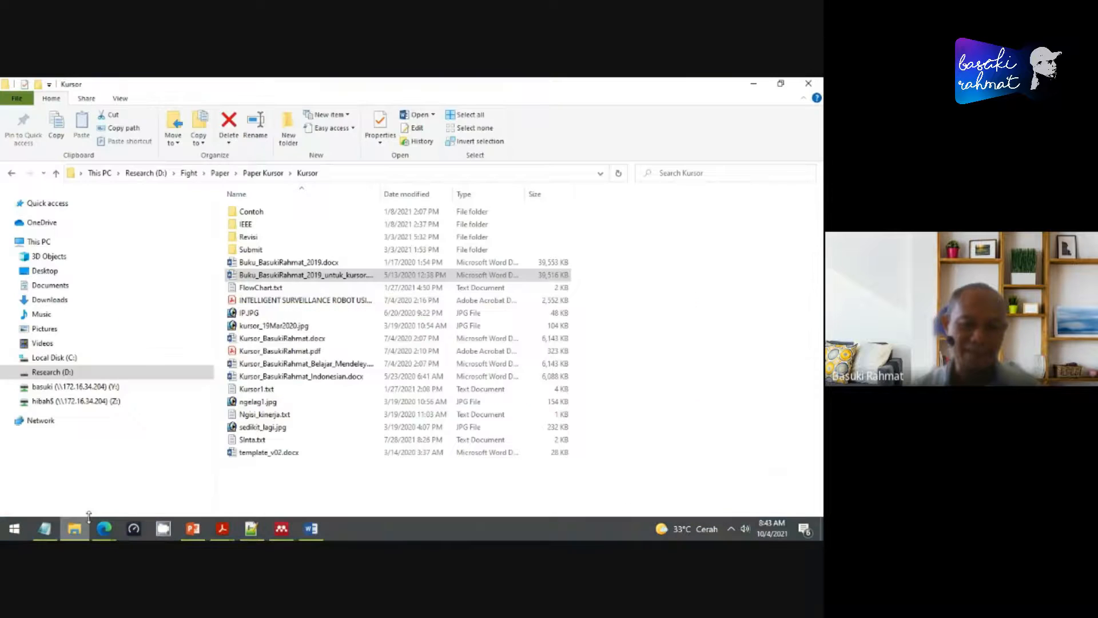
- Open the Belajar_Mendeley Word document from the Kursor folder and enlarge its page view
{"action": "left_click", "coordinate": [327, 365]}
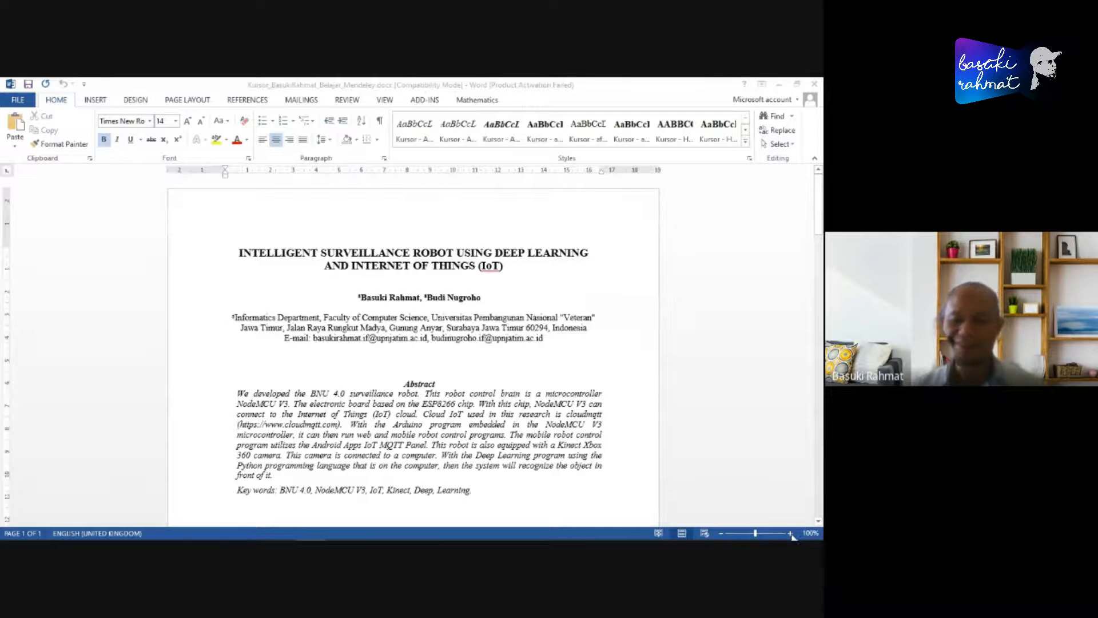
{"action": "left_click", "coordinate": [791, 534]}
{"action": "left_click", "coordinate": [791, 534]}
{"action": "left_click", "coordinate": [790, 533]}
{"action": "left_click", "coordinate": [791, 534]}
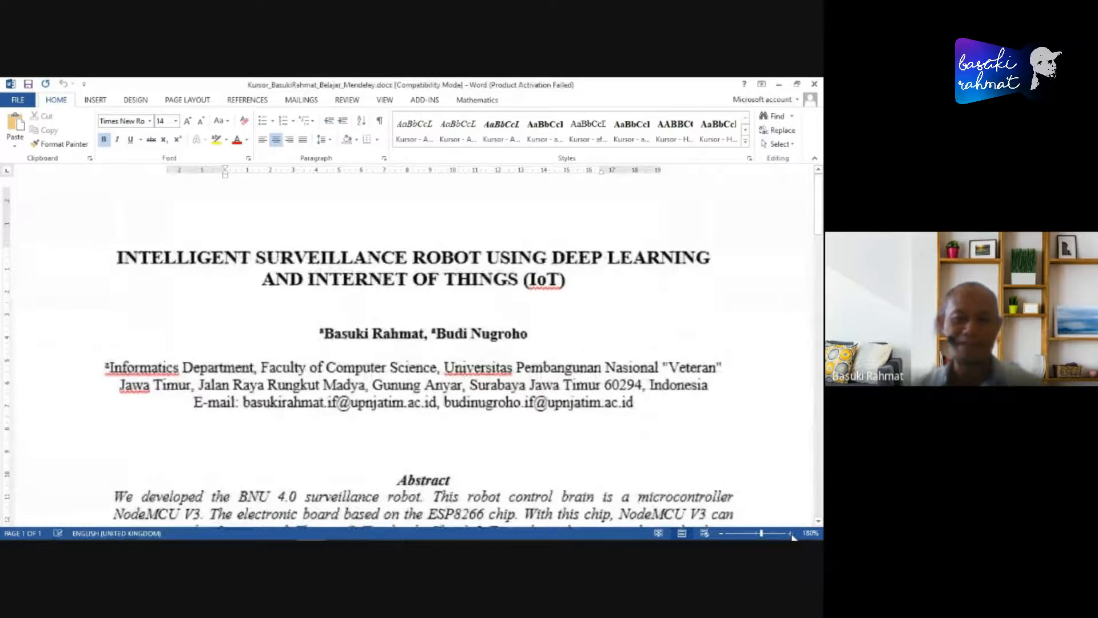
- Examine the article's affiliation block and abstract, highlighting the abstract text together with the key words
{"action": "scroll", "coordinate": [316, 315], "scroll_direction": "down", "scroll_amount": 4}
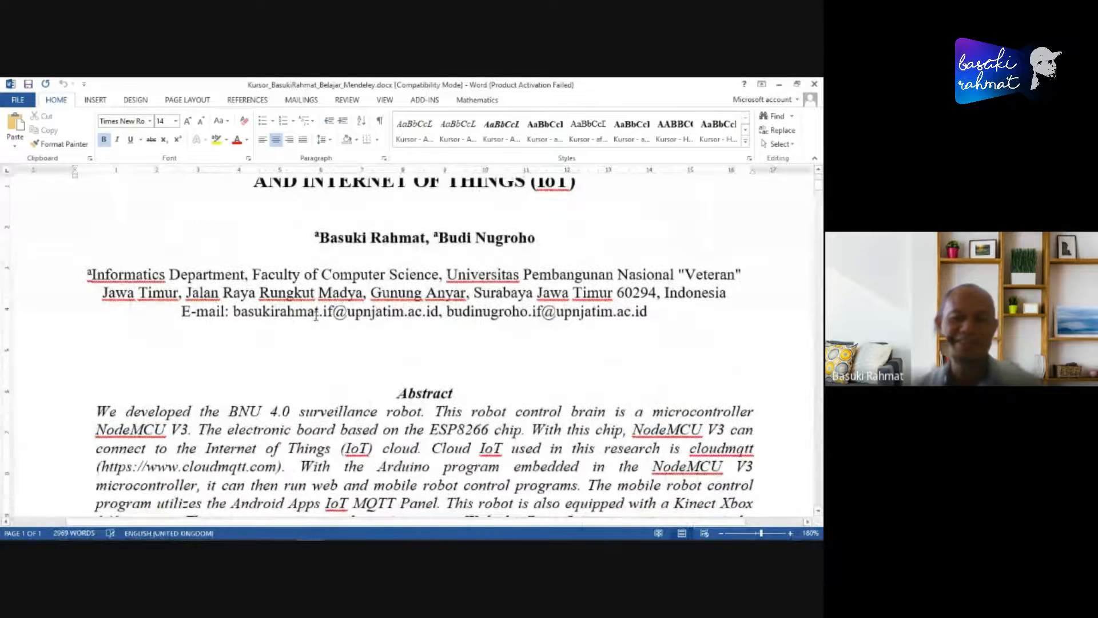
{"action": "left_click", "coordinate": [87, 275]}
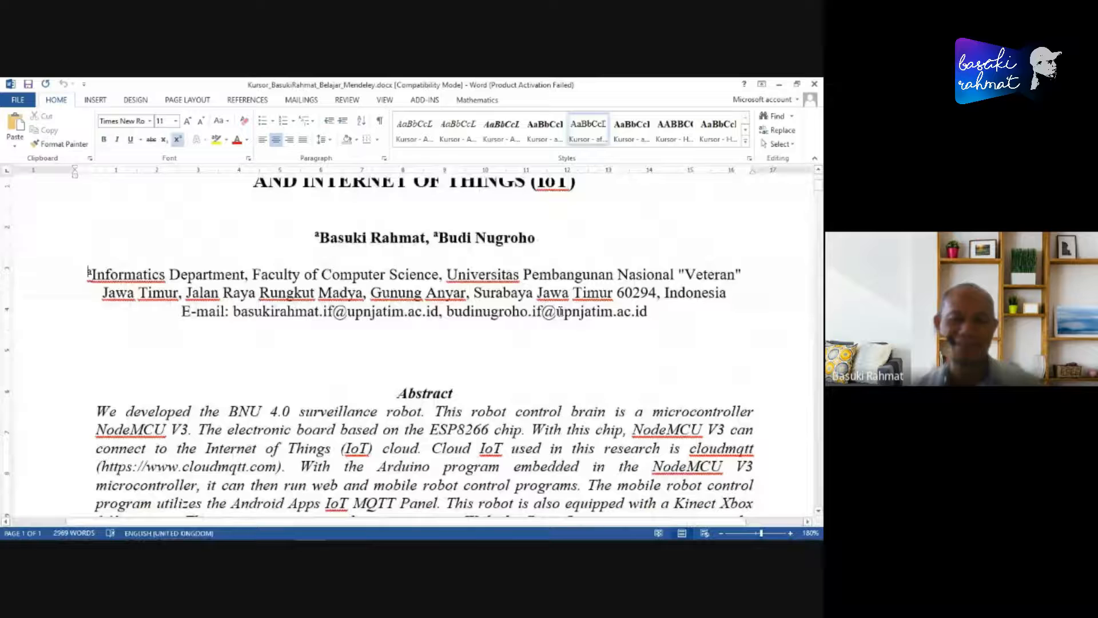
{"action": "left_click", "coordinate": [691, 314], "text": "shift"}
{"action": "scroll", "coordinate": [550, 398], "scroll_direction": "down", "scroll_amount": 8}
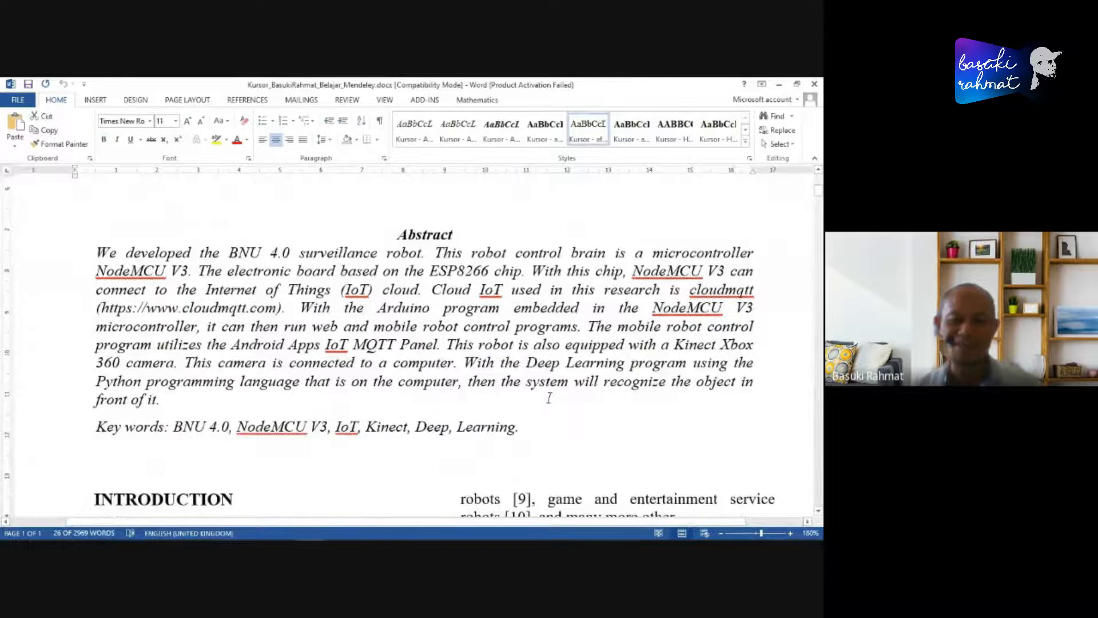
{"action": "left_click", "coordinate": [601, 388]}
{"action": "left_click", "coordinate": [601, 388], "text": "shift"}
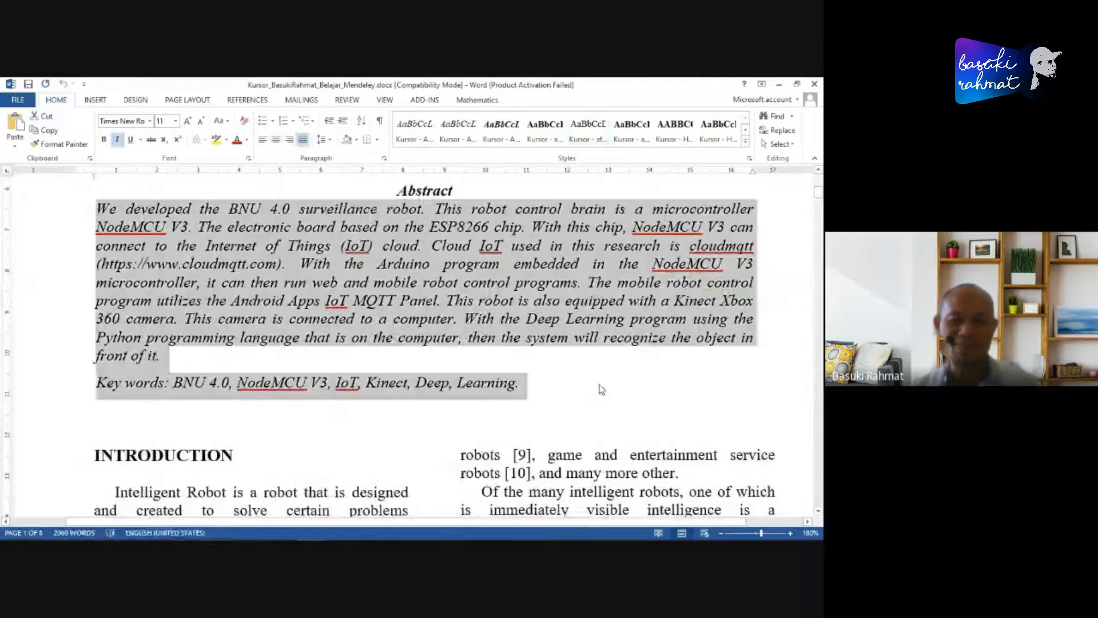
- Examine the introduction's numbered citations, highlighting the passage containing citations [1] to [8]
{"action": "scroll", "coordinate": [595, 400], "scroll_direction": "down", "scroll_amount": 5}
{"action": "scroll", "coordinate": [345, 416], "scroll_direction": "down", "scroll_amount": 5}
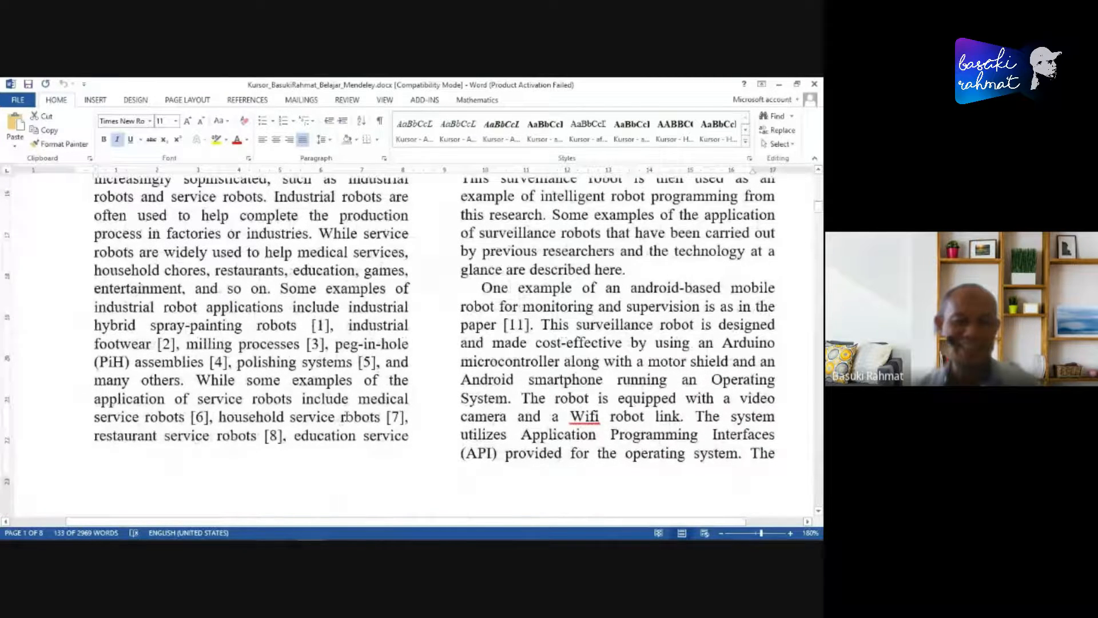
{"action": "left_click", "coordinate": [368, 324]}
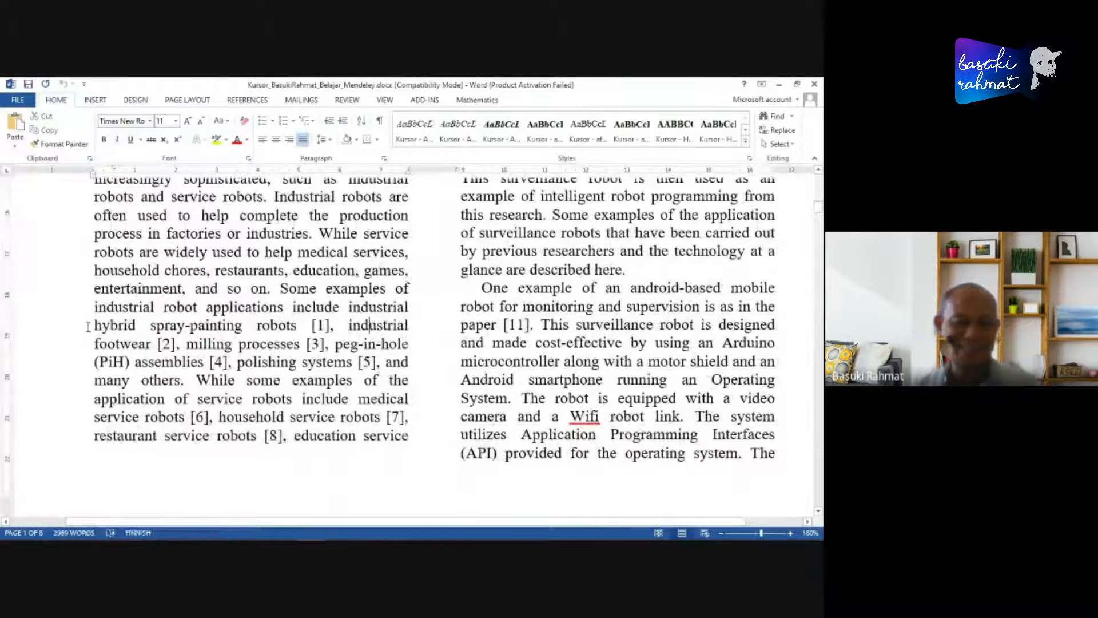
{"action": "left_click", "coordinate": [95, 327]}
{"action": "left_click", "coordinate": [423, 431], "text": "shift"}
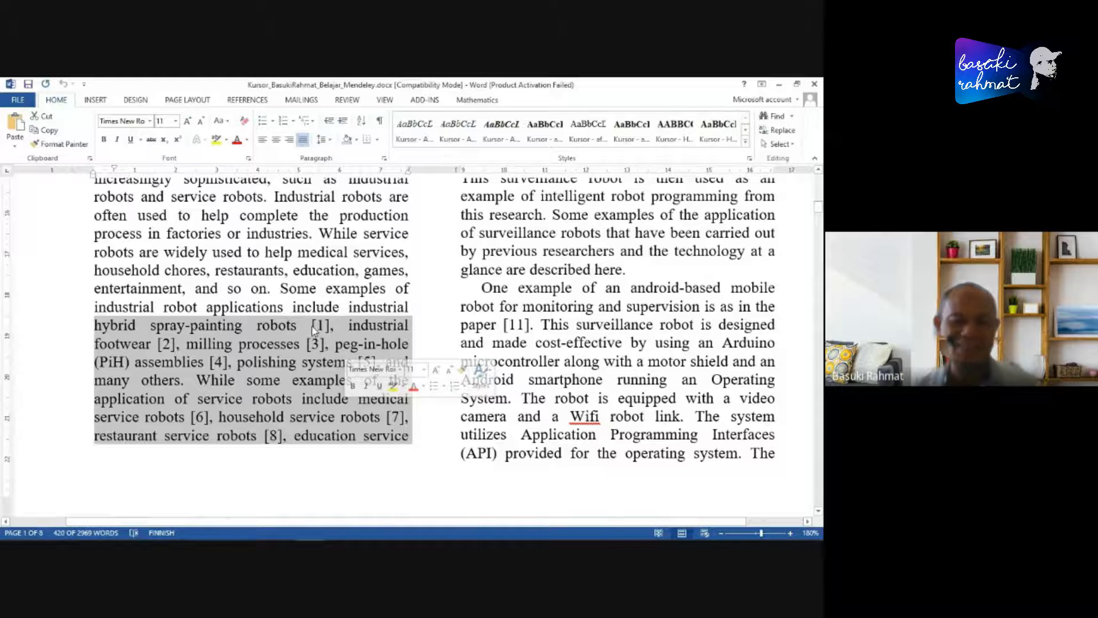
- Look through the article's figures and program code down to the BIBLIOGRAPHY heading and place the cursor before it
{"action": "scroll", "coordinate": [622, 363], "scroll_direction": "down", "scroll_amount": 12}
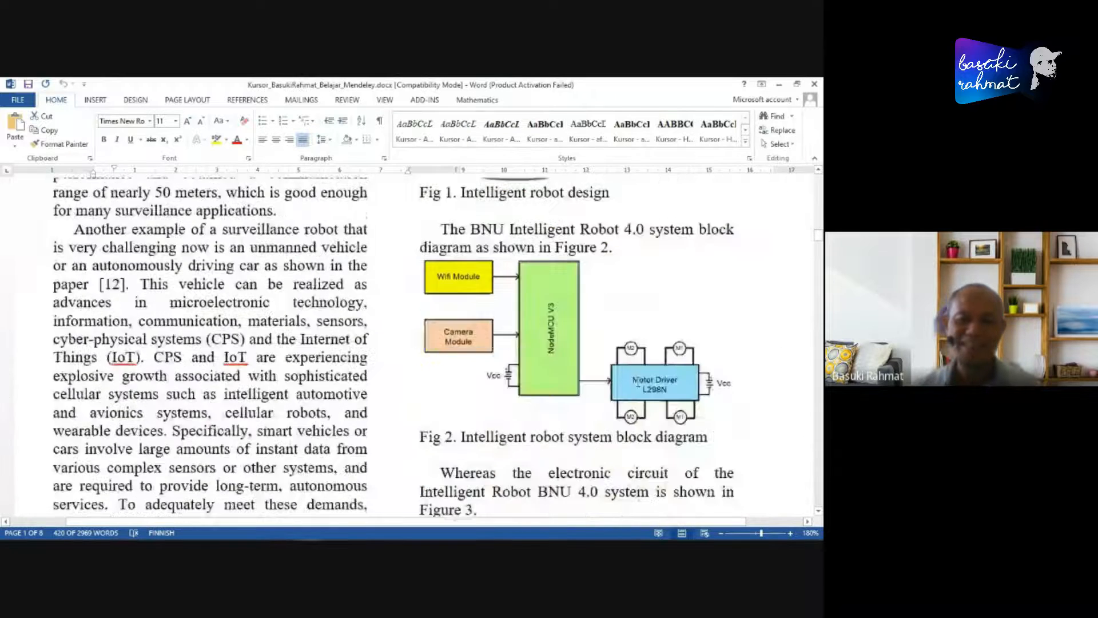
{"action": "scroll", "coordinate": [637, 382], "scroll_direction": "down", "scroll_amount": 20}
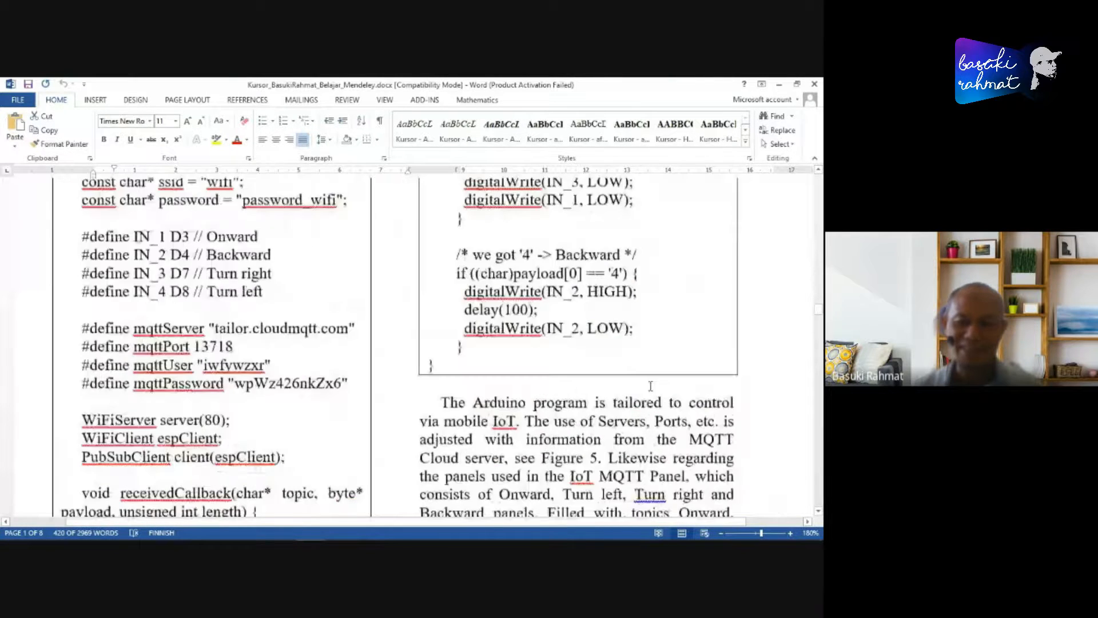
{"action": "scroll", "coordinate": [651, 387], "scroll_direction": "down", "scroll_amount": 20}
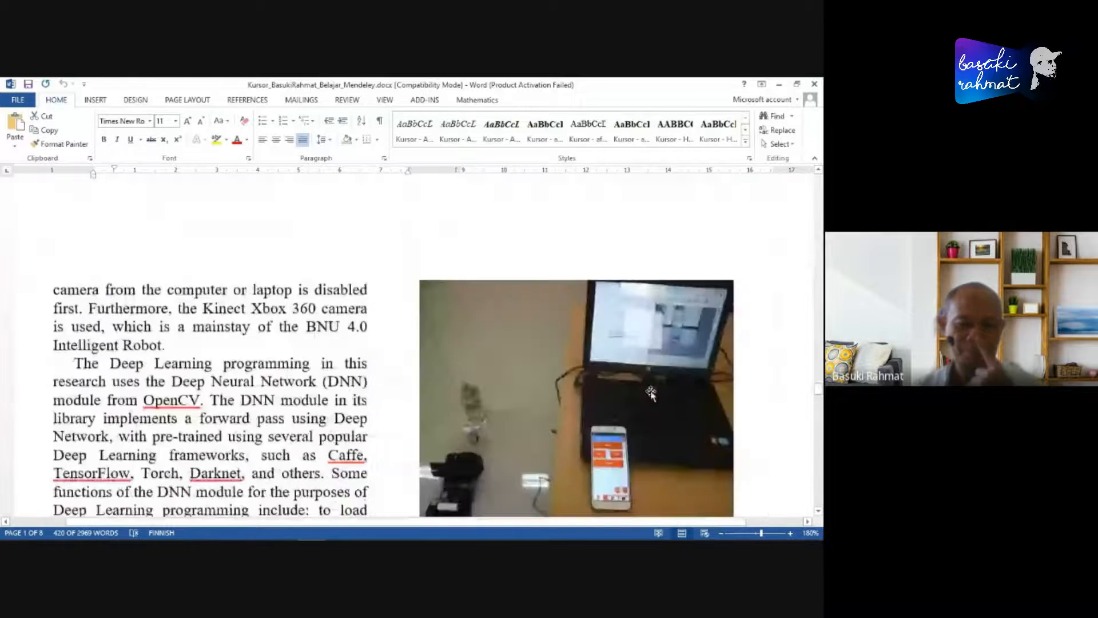
{"action": "scroll", "coordinate": [652, 394], "scroll_direction": "down", "scroll_amount": 8}
{"action": "scroll", "coordinate": [650, 399], "scroll_direction": "down", "scroll_amount": 10}
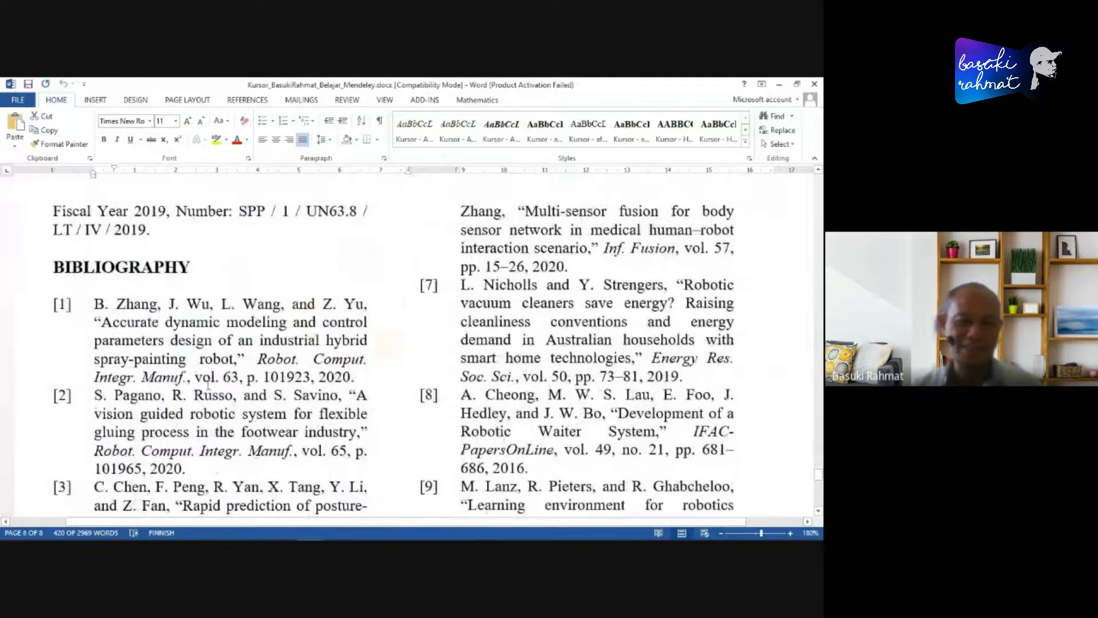
{"action": "left_click", "coordinate": [53, 270]}
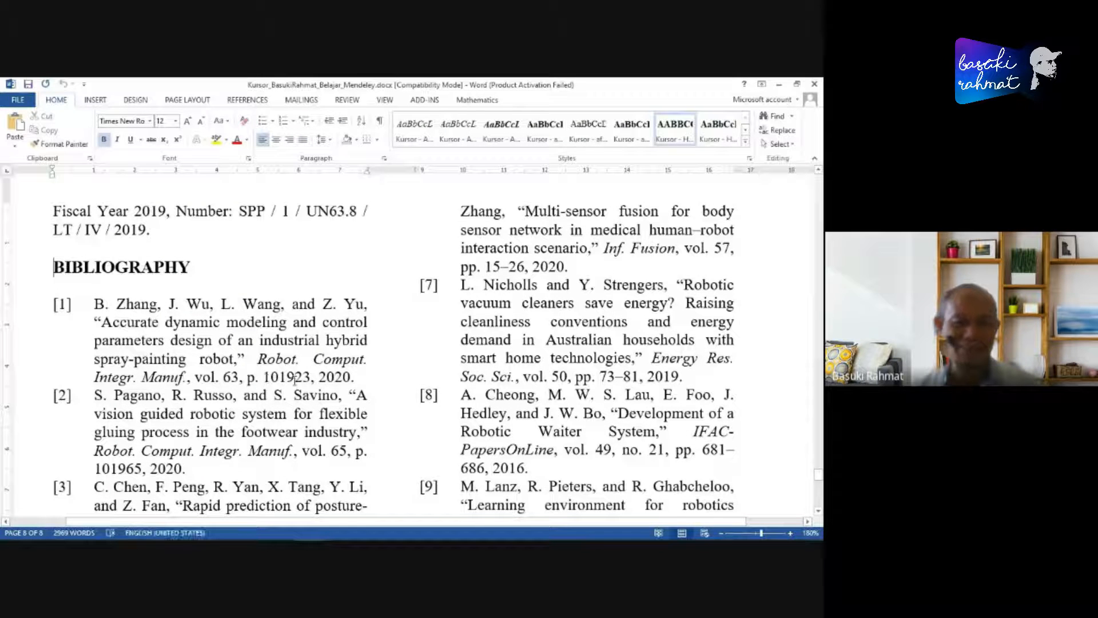
- Switch to the journal PDF in Edge and highlight its REFERENCES heading for comparison
{"action": "key", "text": "alt+Tab"}
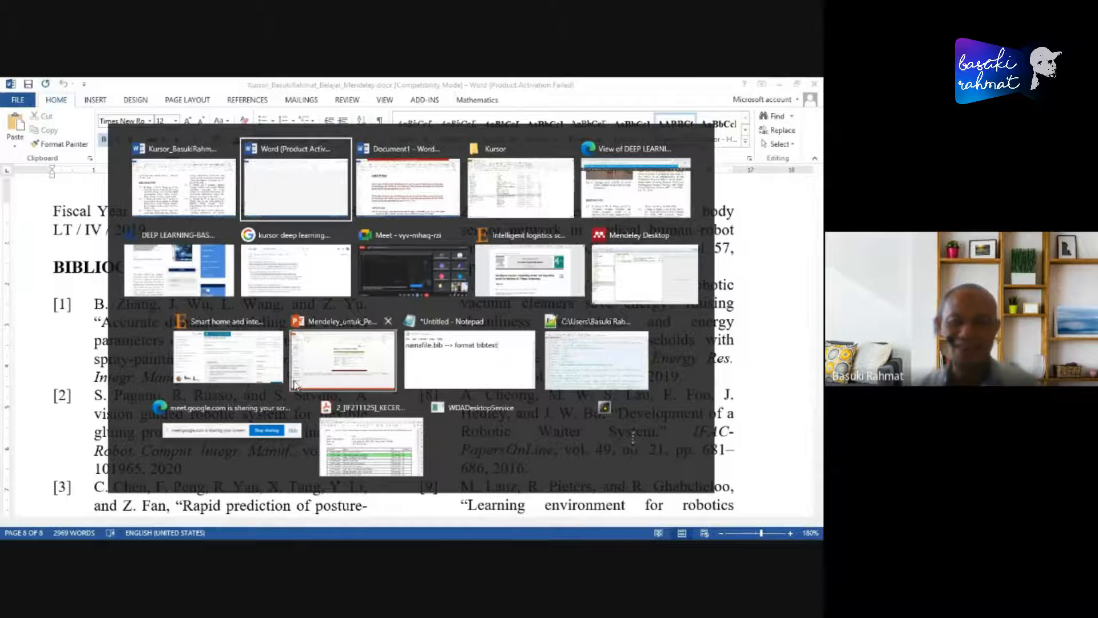
{"action": "key", "text": "alt+Tab"}
{"action": "key", "text": "alt+Tab"}
{"action": "key", "text": "alt+Tab"}
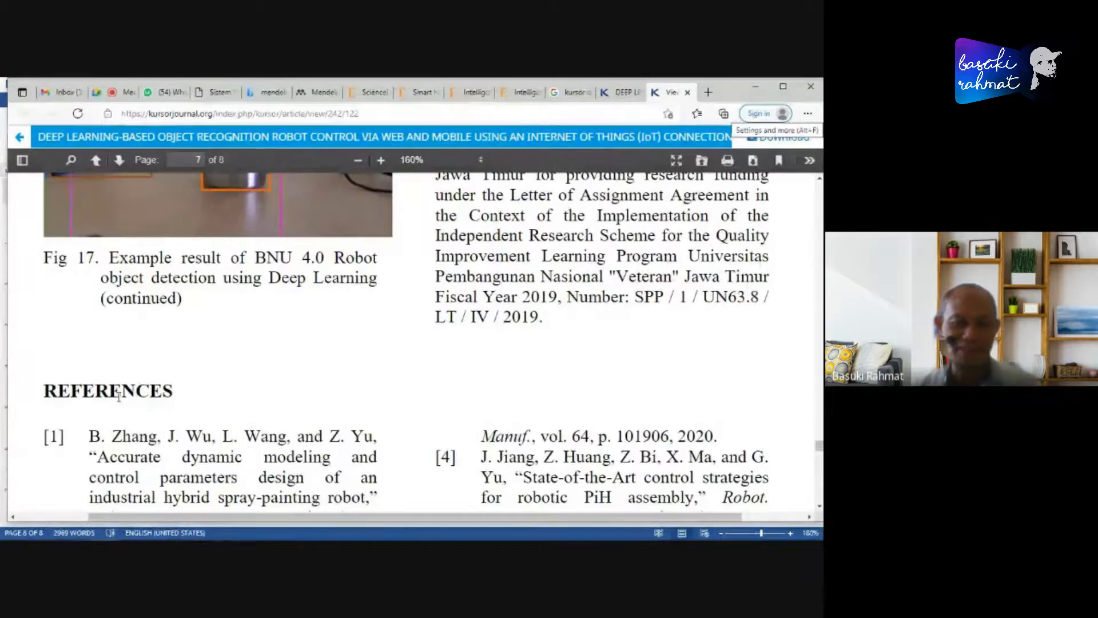
{"action": "scroll", "coordinate": [160, 382], "scroll_direction": "down", "scroll_amount": 2}
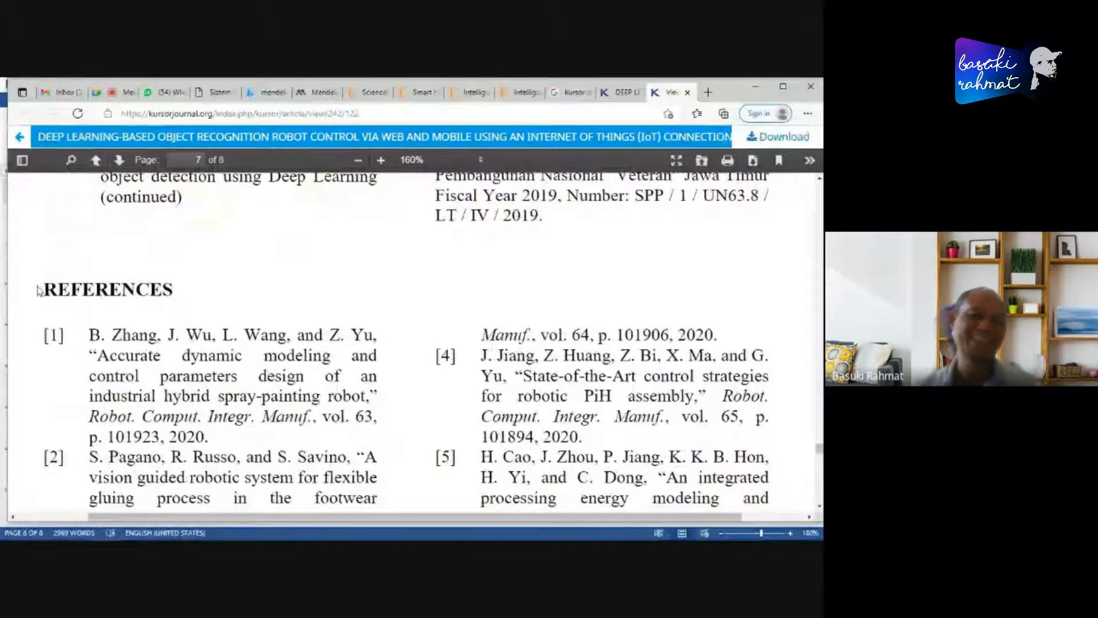
{"action": "double_click", "coordinate": [172, 288]}
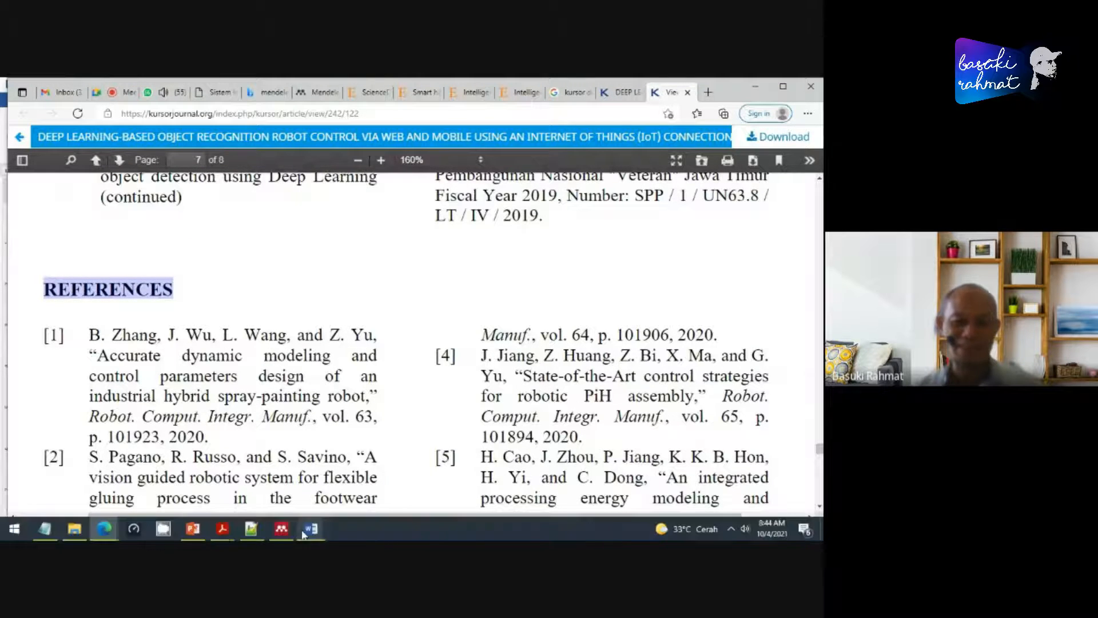
- Return to the Belajar_Mendeley document in Word and highlight its BIBLIOGRAPHY heading
{"action": "left_click", "coordinate": [311, 528]}
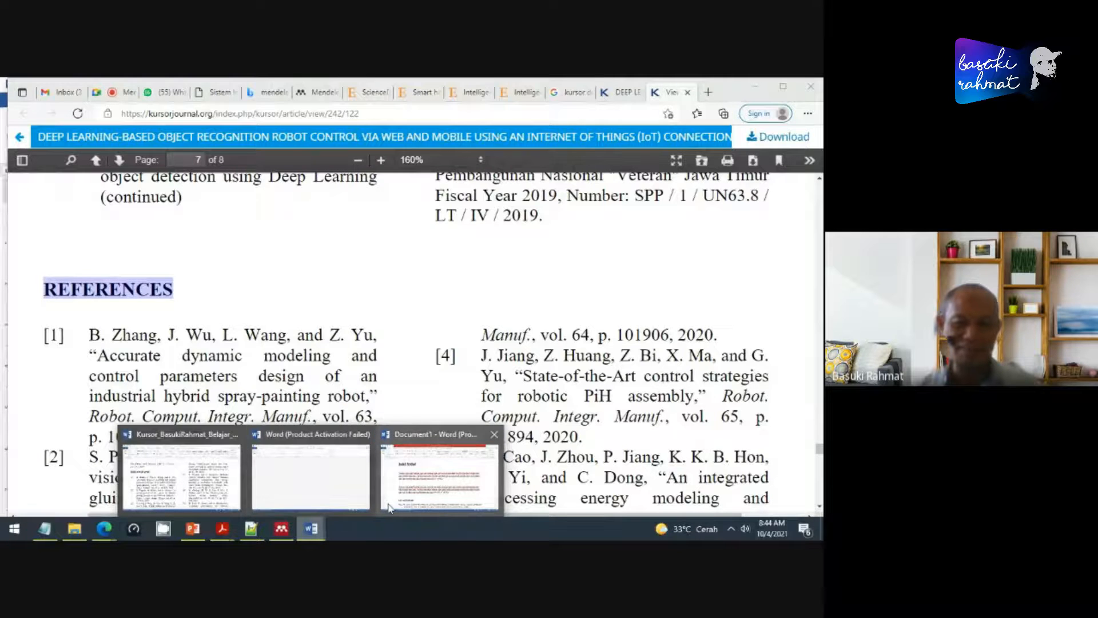
{"action": "left_click", "coordinate": [181, 475]}
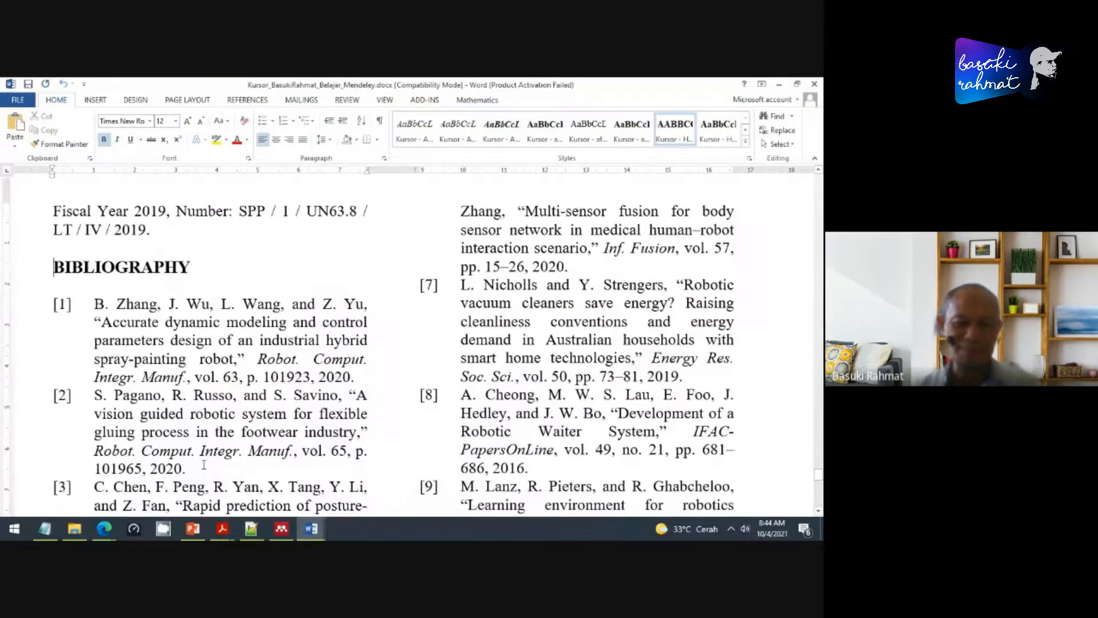
{"action": "double_click", "coordinate": [174, 275]}
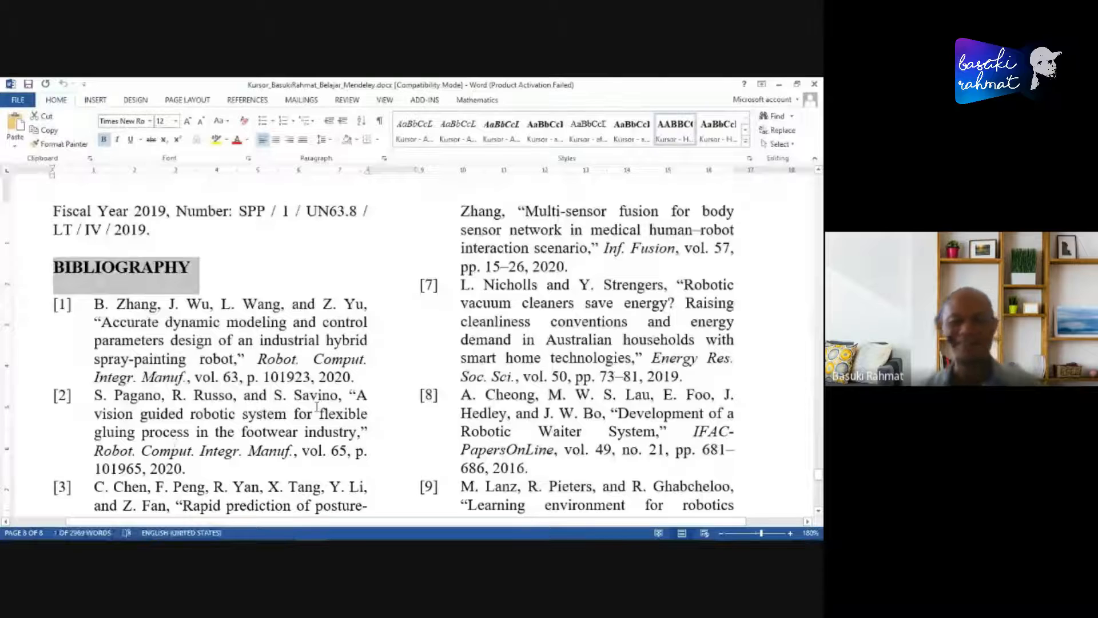
- Review the document's bibliography entries from [1] to [12], placing the cursor at the start of entry [1]
{"action": "scroll", "coordinate": [325, 391], "scroll_direction": "down", "scroll_amount": 2}
{"action": "scroll", "coordinate": [326, 388], "scroll_direction": "down", "scroll_amount": 3}
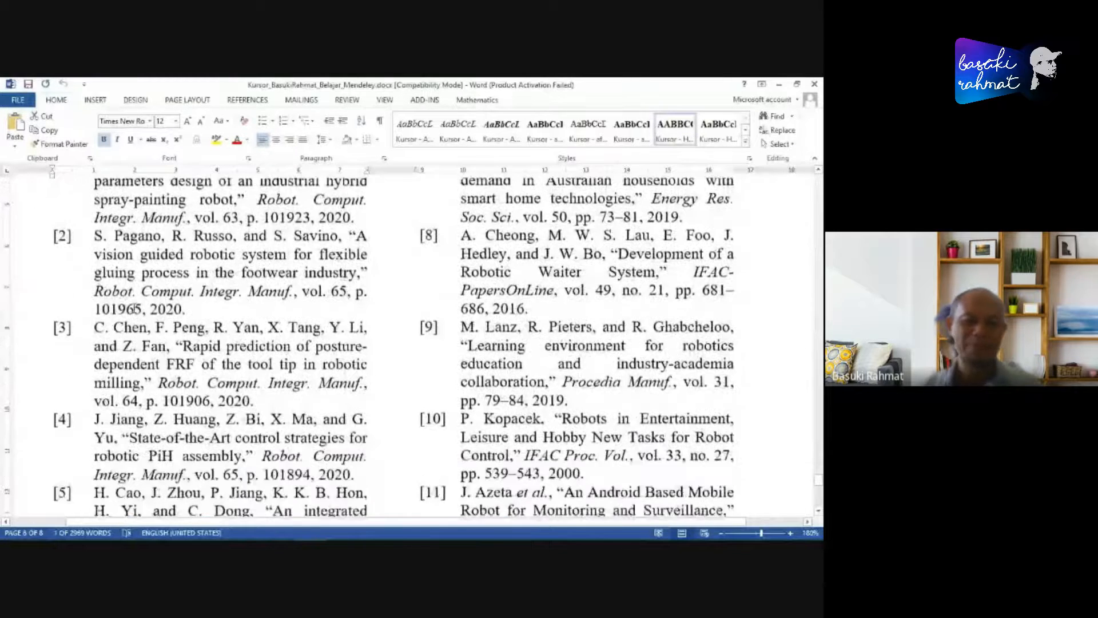
{"action": "scroll", "coordinate": [70, 286], "scroll_direction": "up", "scroll_amount": 4}
{"action": "left_click", "coordinate": [54, 271]}
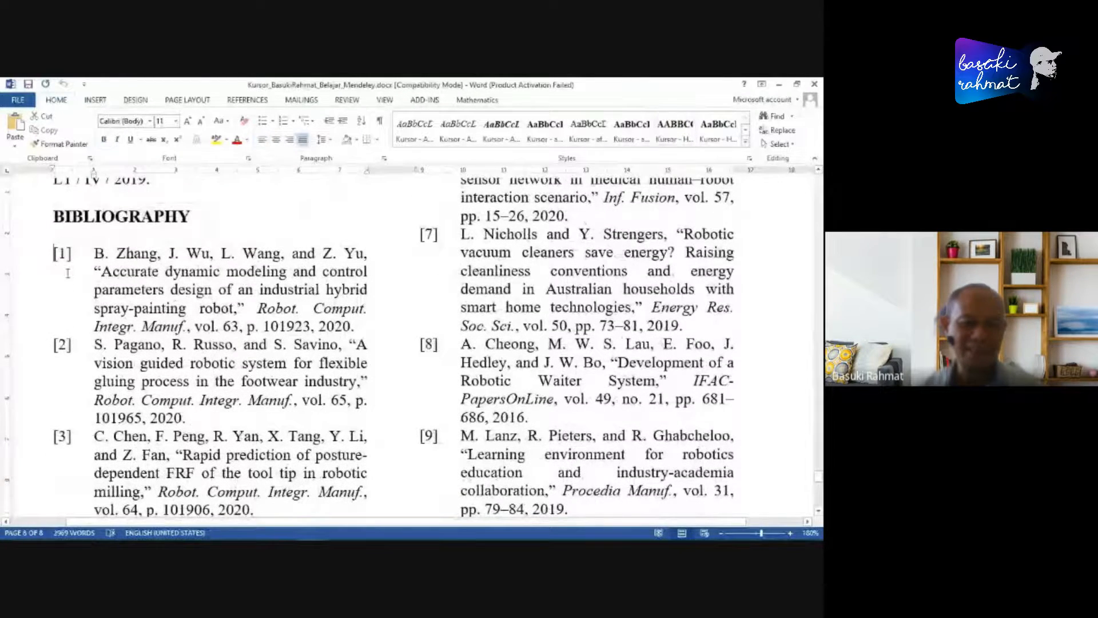
{"action": "scroll", "coordinate": [458, 434], "scroll_direction": "down", "scroll_amount": 5}
{"action": "scroll", "coordinate": [458, 433], "scroll_direction": "down", "scroll_amount": 3}
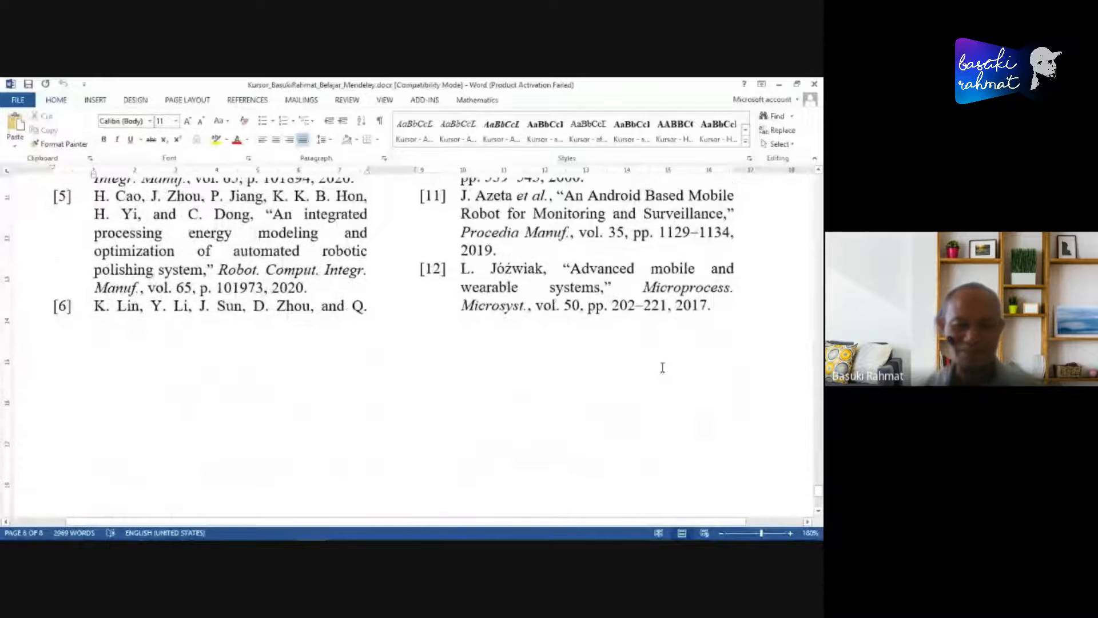
- Return to the numbered citations in the introduction and set the Mendeley citation style to Harvard reference format 1 (deprecated)
{"action": "scroll", "coordinate": [589, 366], "scroll_direction": "up", "scroll_amount": 15}
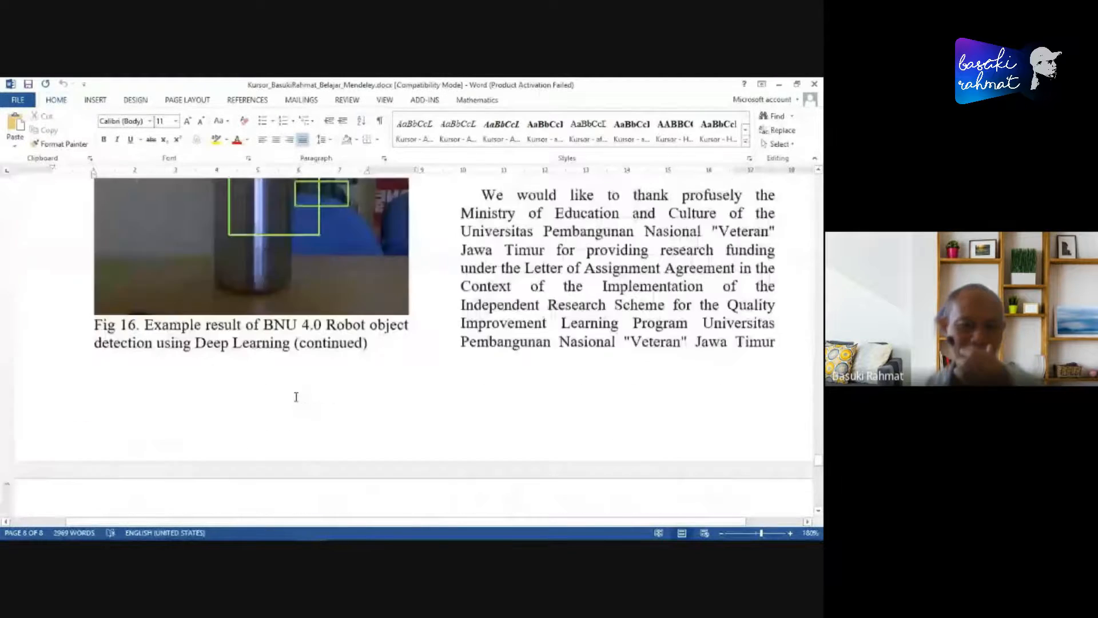
{"action": "scroll", "coordinate": [286, 402], "scroll_direction": "up", "scroll_amount": 10}
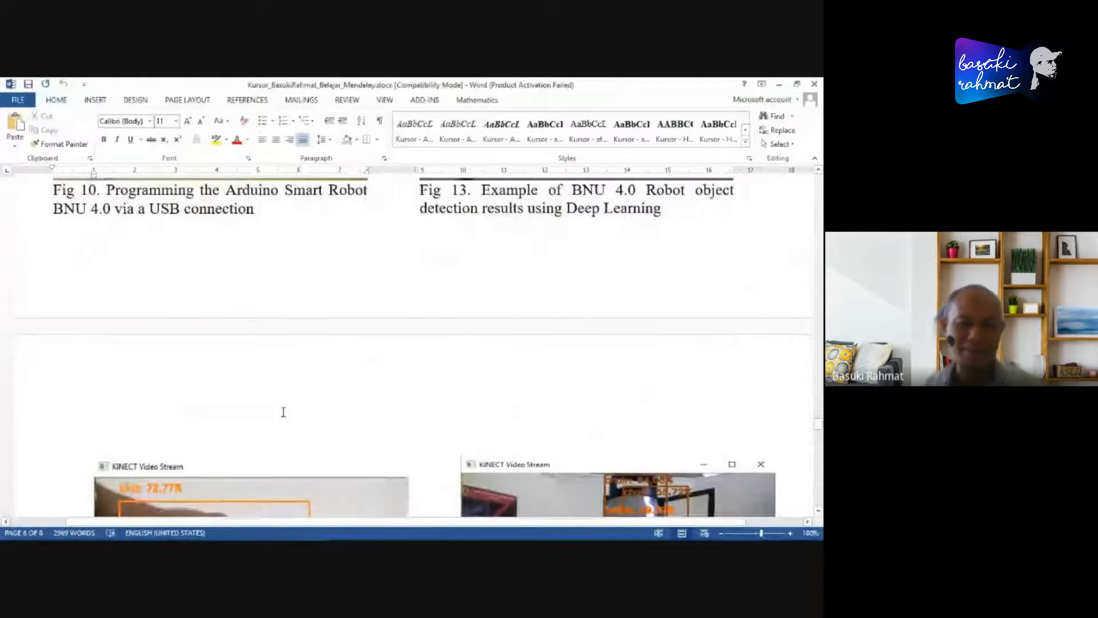
{"action": "scroll", "coordinate": [283, 406], "scroll_direction": "down", "scroll_amount": 12}
{"action": "scroll", "coordinate": [285, 408], "scroll_direction": "up", "scroll_amount": 18}
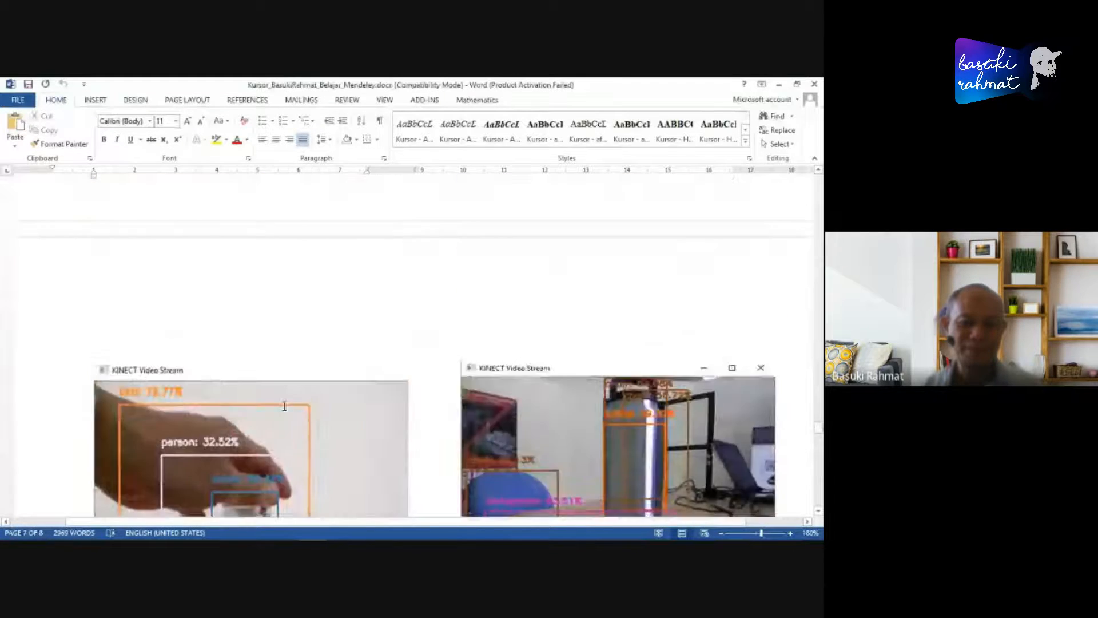
{"action": "scroll", "coordinate": [284, 410], "scroll_direction": "up", "scroll_amount": 20}
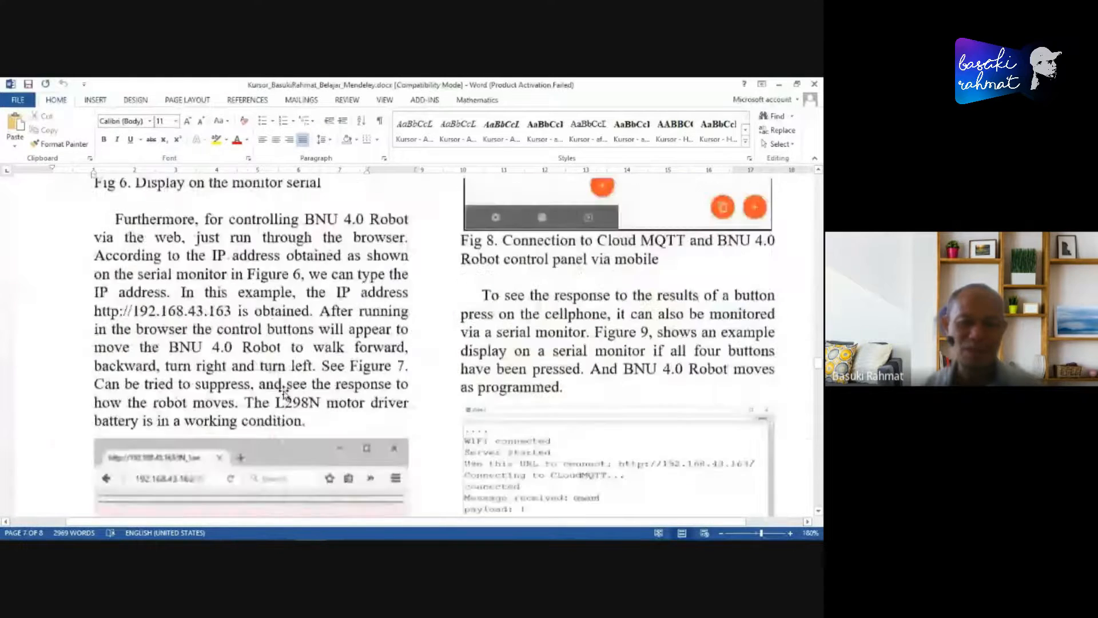
{"action": "scroll", "coordinate": [274, 387], "scroll_direction": "up", "scroll_amount": 20}
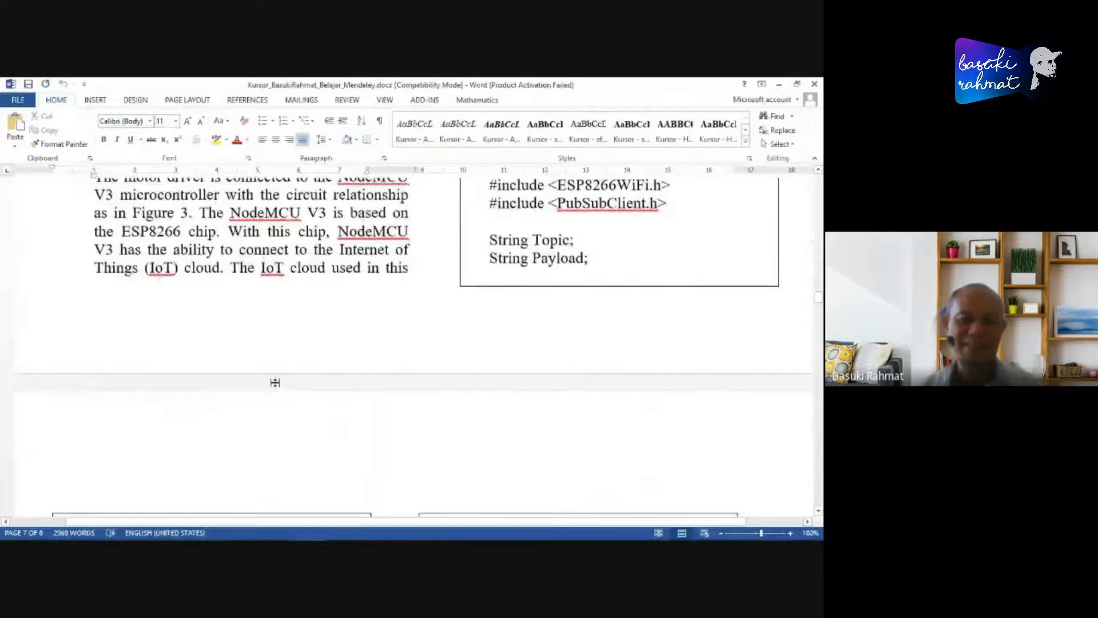
{"action": "scroll", "coordinate": [279, 381], "scroll_direction": "up", "scroll_amount": 20}
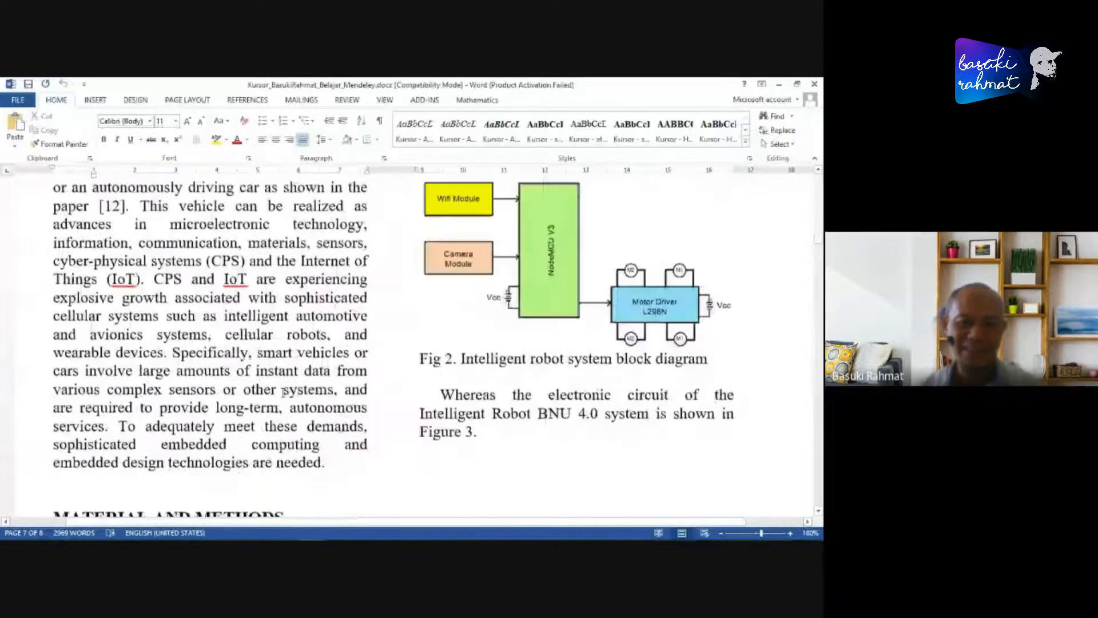
{"action": "scroll", "coordinate": [282, 387], "scroll_direction": "up", "scroll_amount": 20}
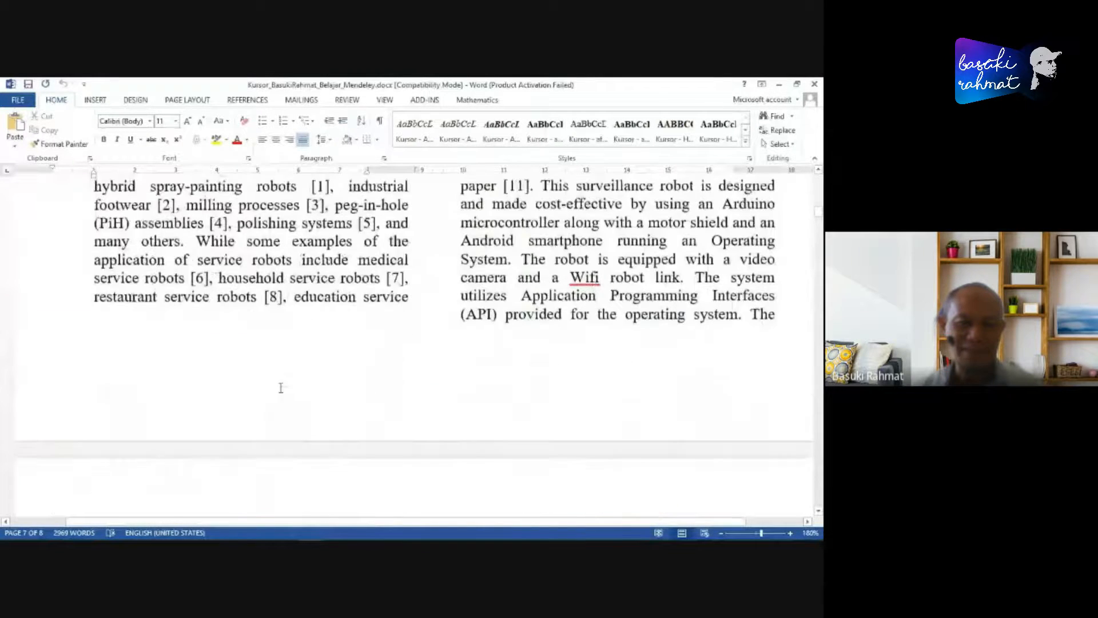
{"action": "scroll", "coordinate": [274, 387], "scroll_direction": "down", "scroll_amount": 8}
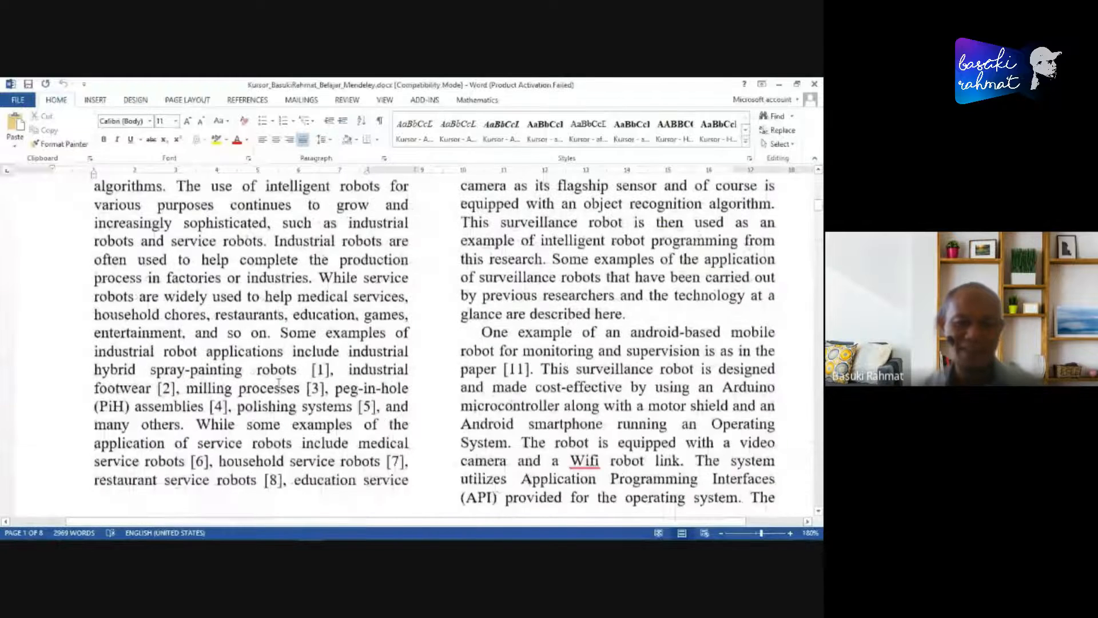
{"action": "left_click", "coordinate": [252, 101]}
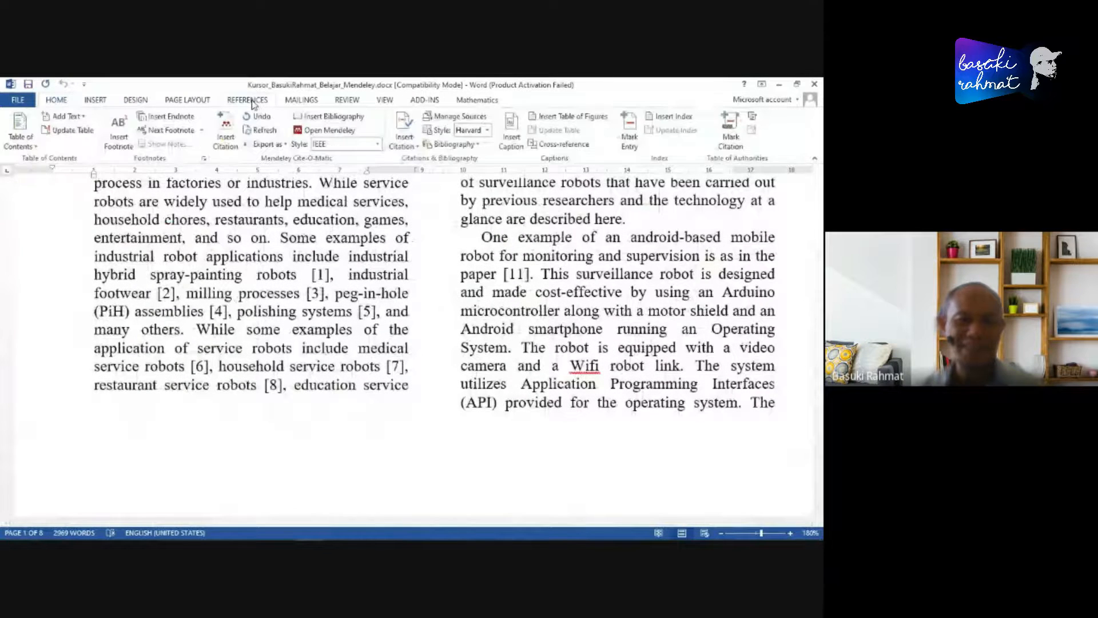
{"action": "left_click", "coordinate": [377, 144]}
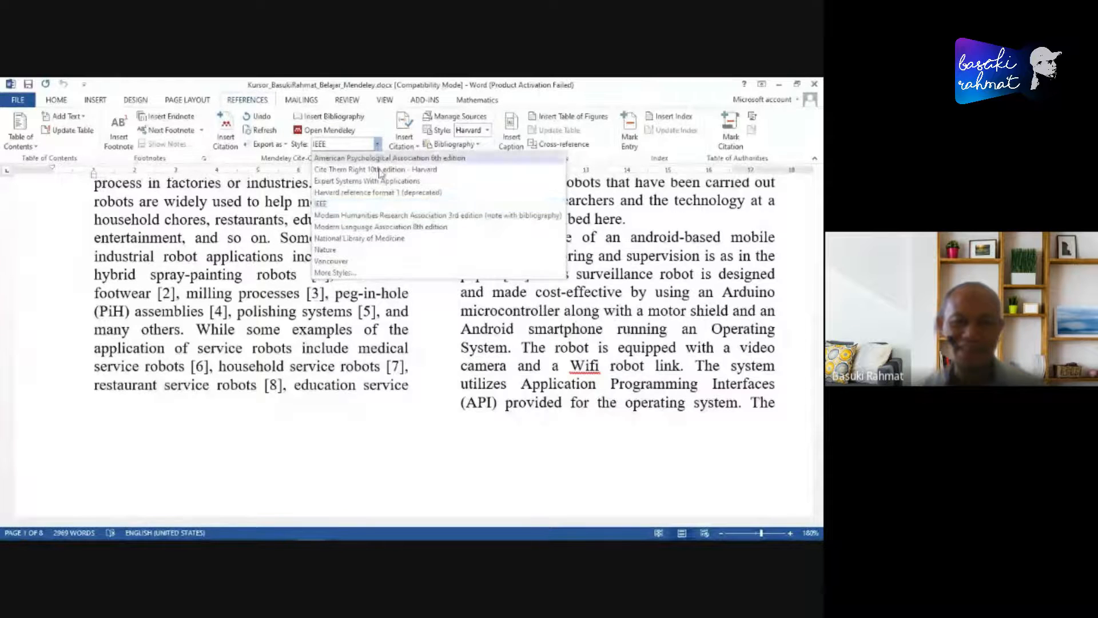
{"action": "left_click", "coordinate": [369, 193]}
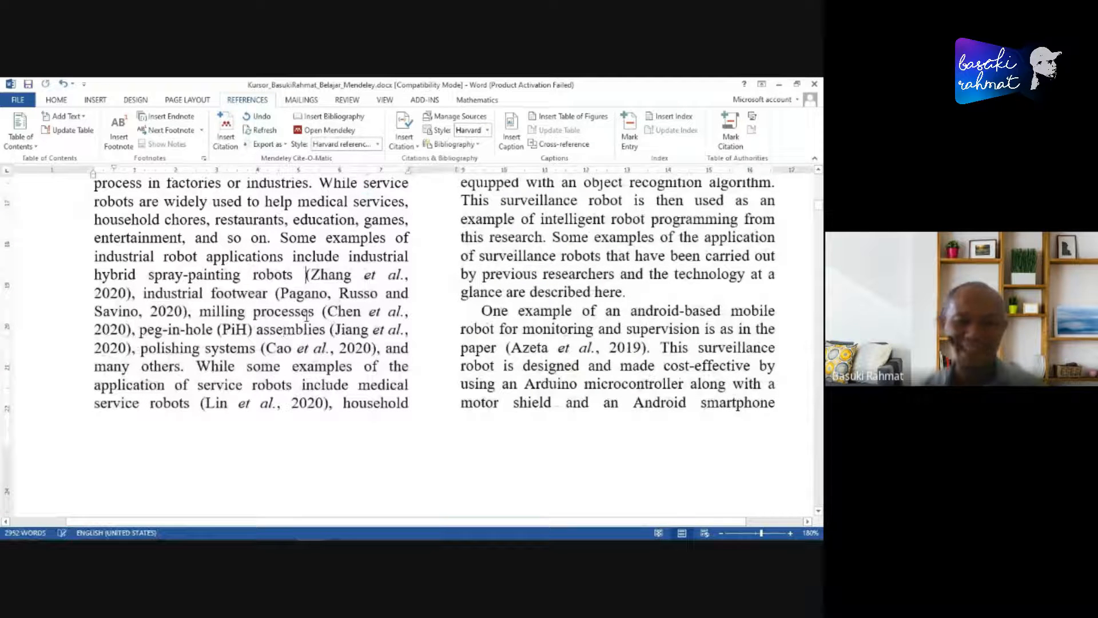
- Examine the restyled citation after "hybrid spray-painting robots" and the entries under the BIBLIOGRAPHY heading
{"action": "left_click", "coordinate": [302, 280]}
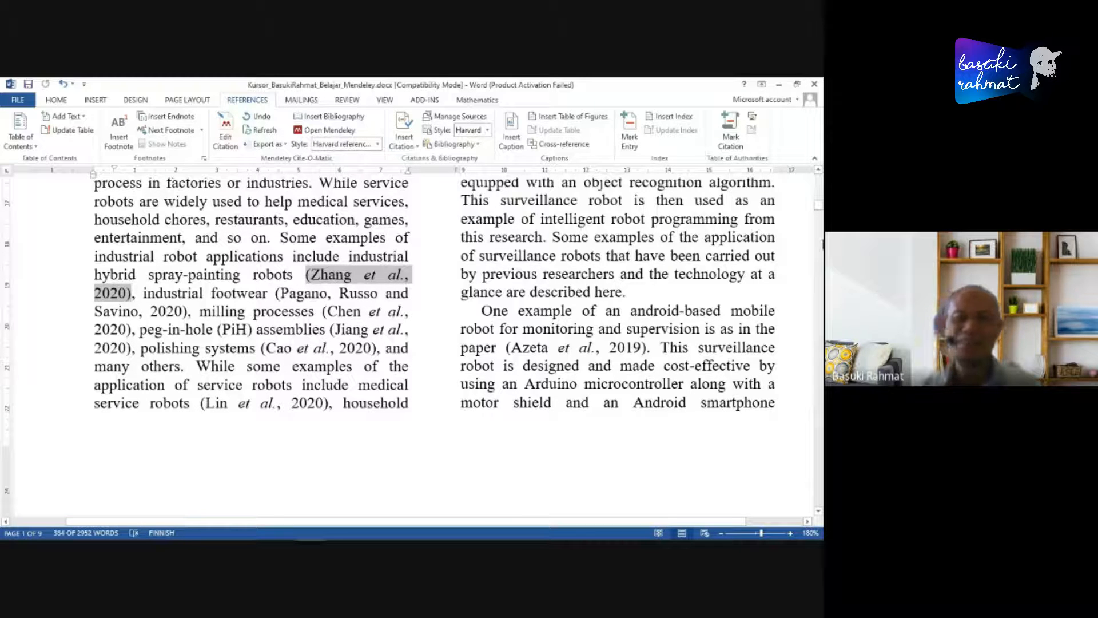
{"action": "left_click_drag", "start_coordinate": [819, 205], "coordinate": [819, 507]}
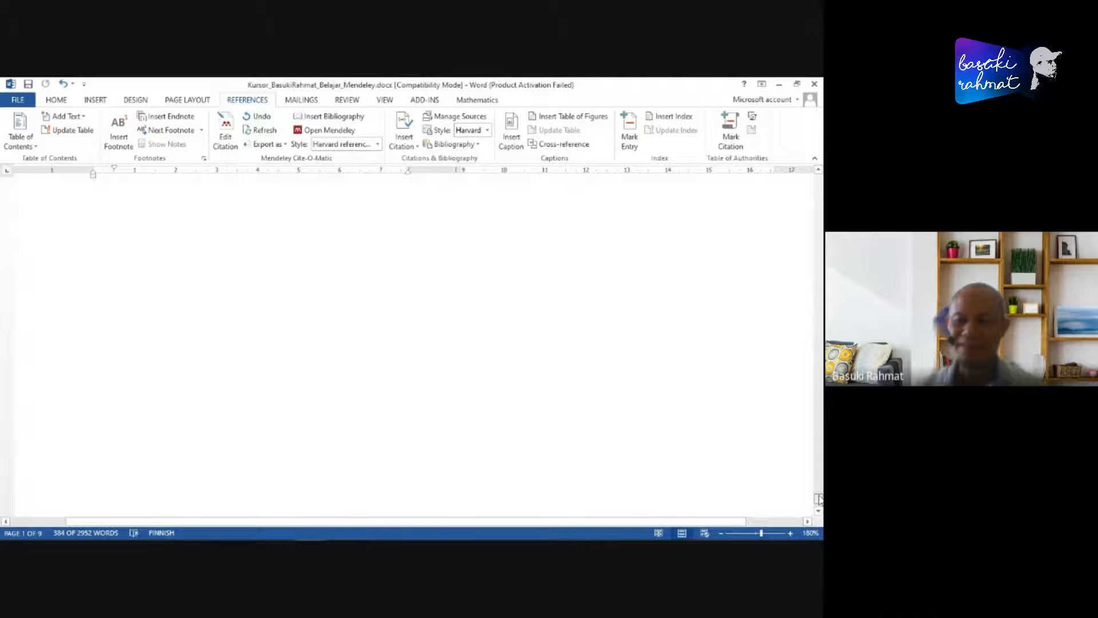
{"action": "scroll", "coordinate": [270, 346], "scroll_direction": "up", "scroll_amount": 10}
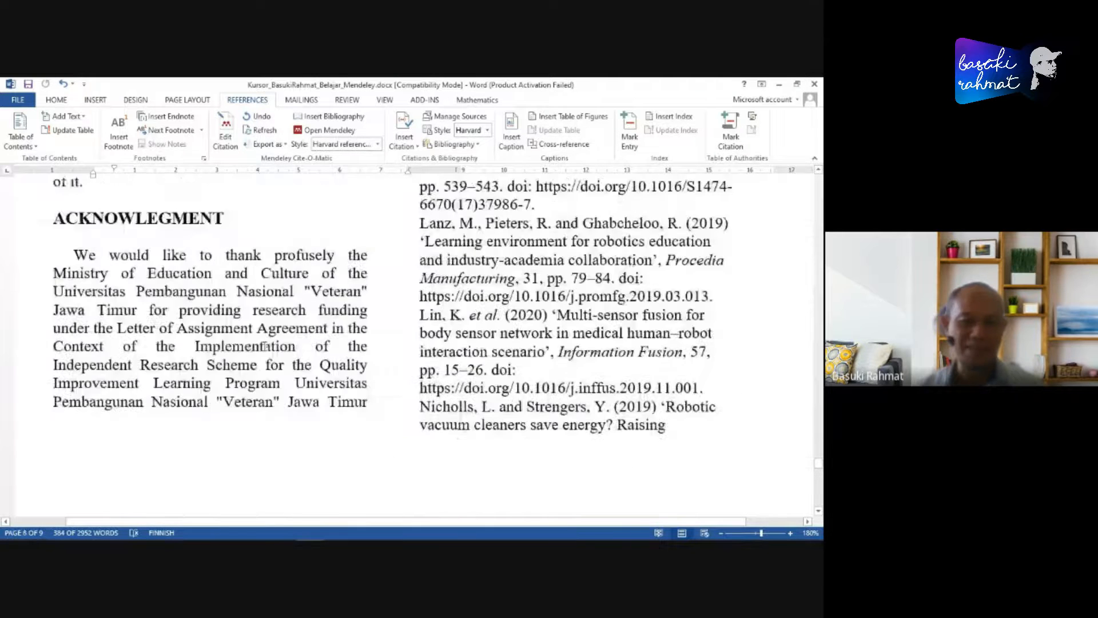
{"action": "scroll", "coordinate": [264, 347], "scroll_direction": "down", "scroll_amount": 6}
{"action": "scroll", "coordinate": [246, 360], "scroll_direction": "up", "scroll_amount": 7}
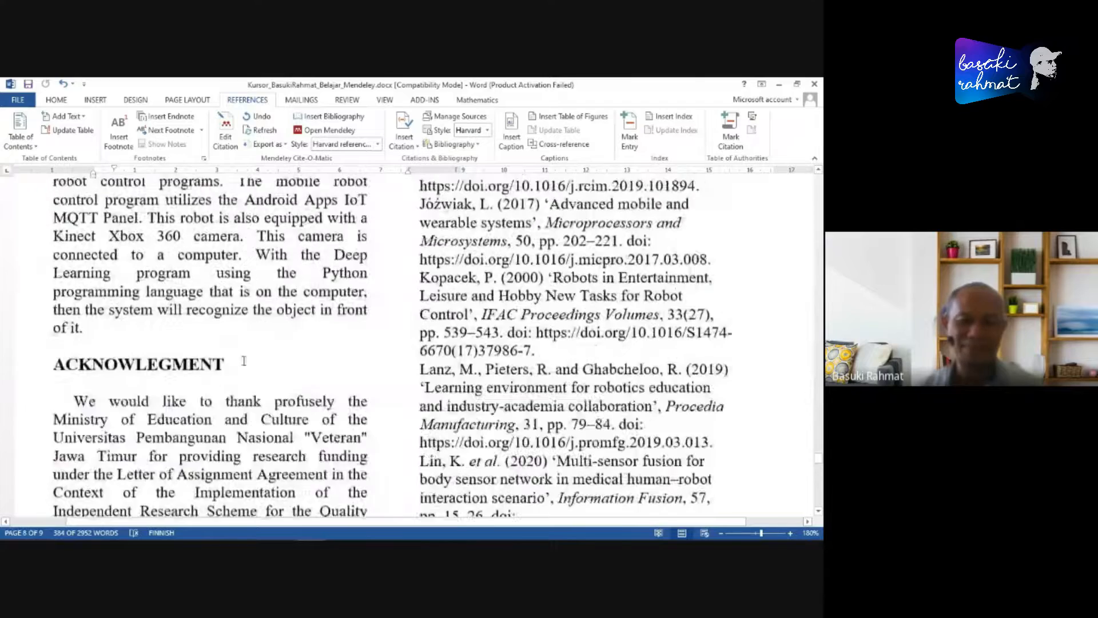
{"action": "scroll", "coordinate": [246, 361], "scroll_direction": "up", "scroll_amount": 8}
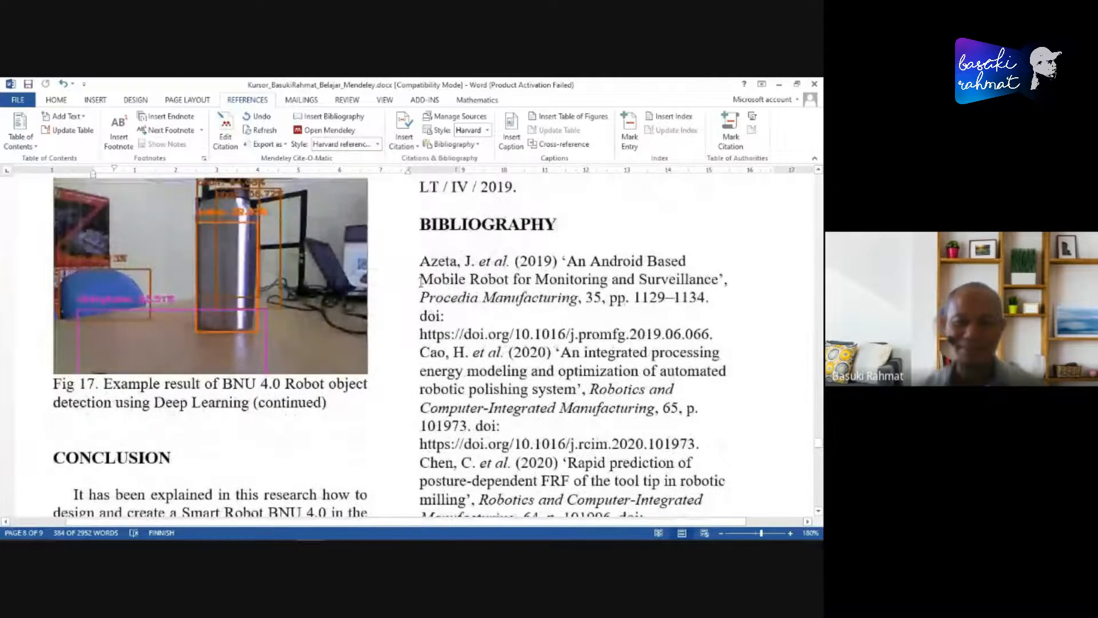
- Select all the bibliography entries, justify them, and give them a hanging indent of about 1 cm
{"action": "left_click", "coordinate": [420, 262]}
{"action": "scroll", "coordinate": [421, 262], "scroll_direction": "down", "scroll_amount": 15}
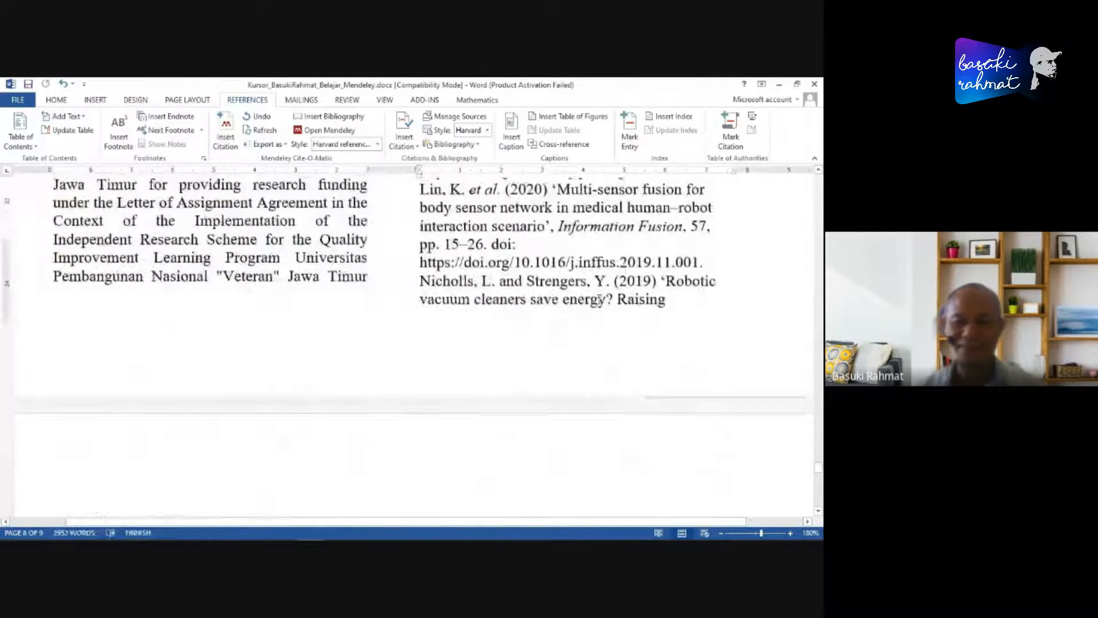
{"action": "scroll", "coordinate": [596, 301], "scroll_direction": "down", "scroll_amount": 2}
{"action": "left_click", "coordinate": [762, 302], "text": "shift"}
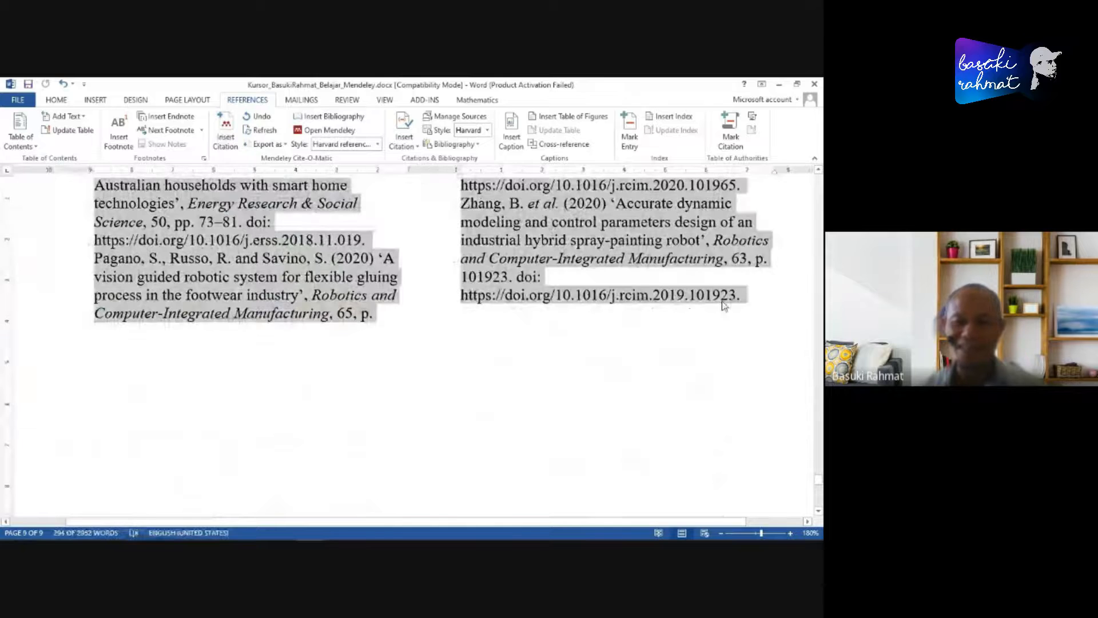
{"action": "left_click", "coordinate": [55, 100]}
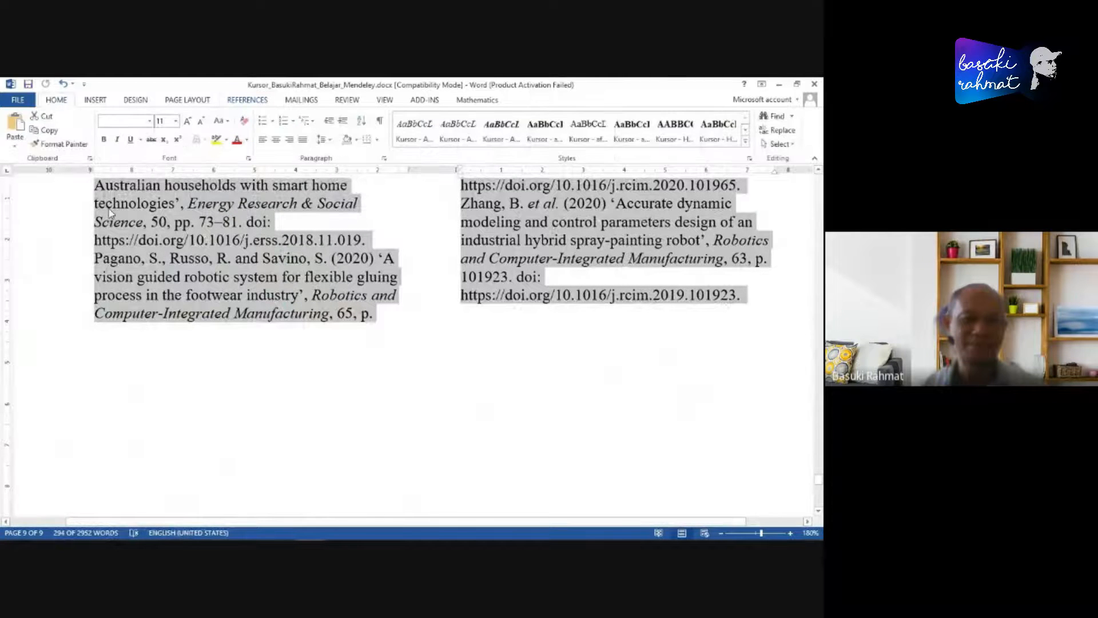
{"action": "left_click", "coordinate": [303, 139]}
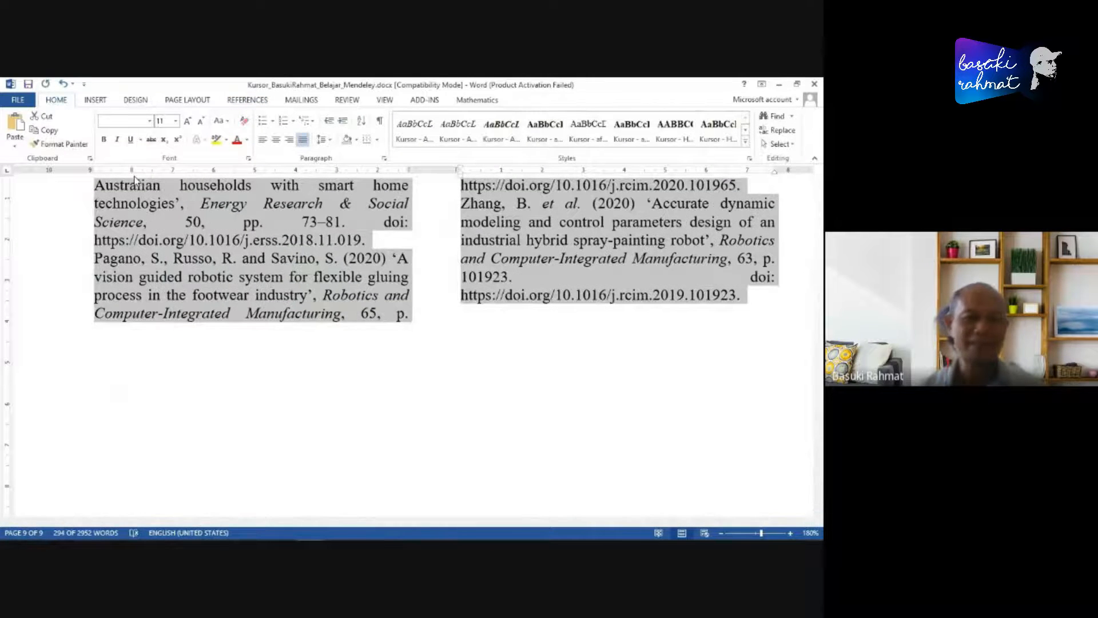
{"action": "scroll", "coordinate": [385, 232], "scroll_direction": "up", "scroll_amount": 3}
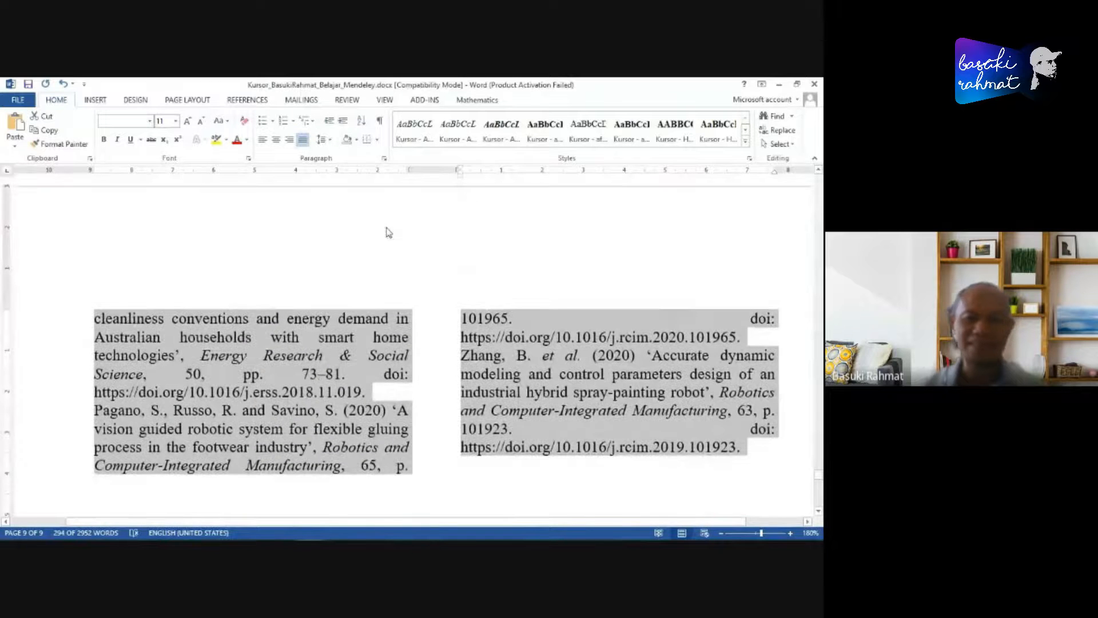
{"action": "left_click_drag", "start_coordinate": [462, 171], "coordinate": [502, 173]}
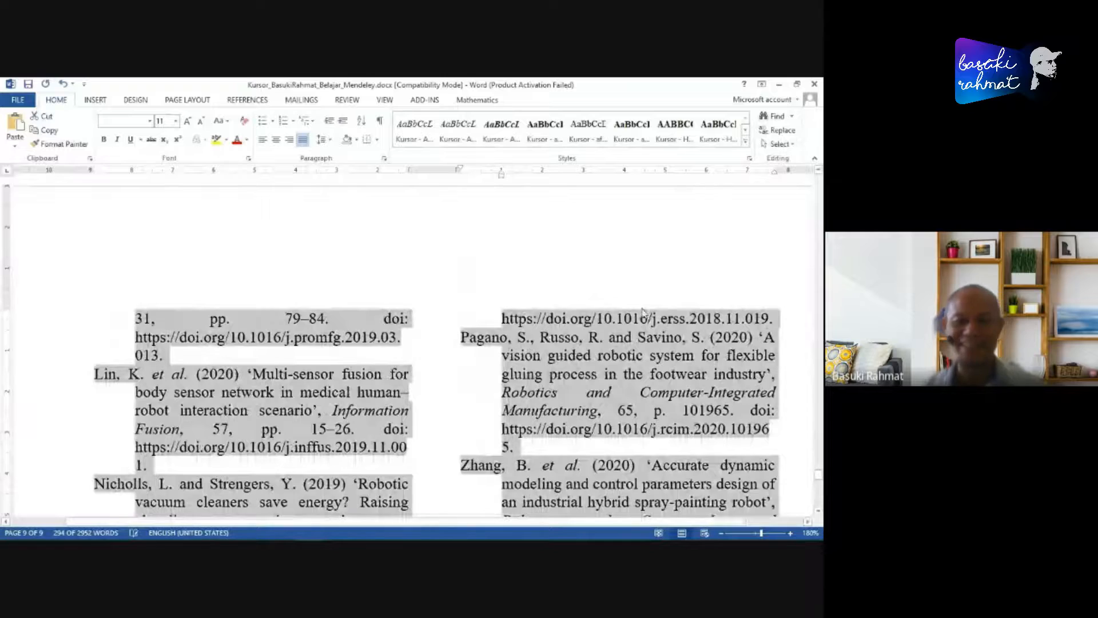
- Replace the BIBLIOGRAPHY heading above the reference entries with REFERENCES
{"action": "scroll", "coordinate": [647, 303], "scroll_direction": "up", "scroll_amount": 10}
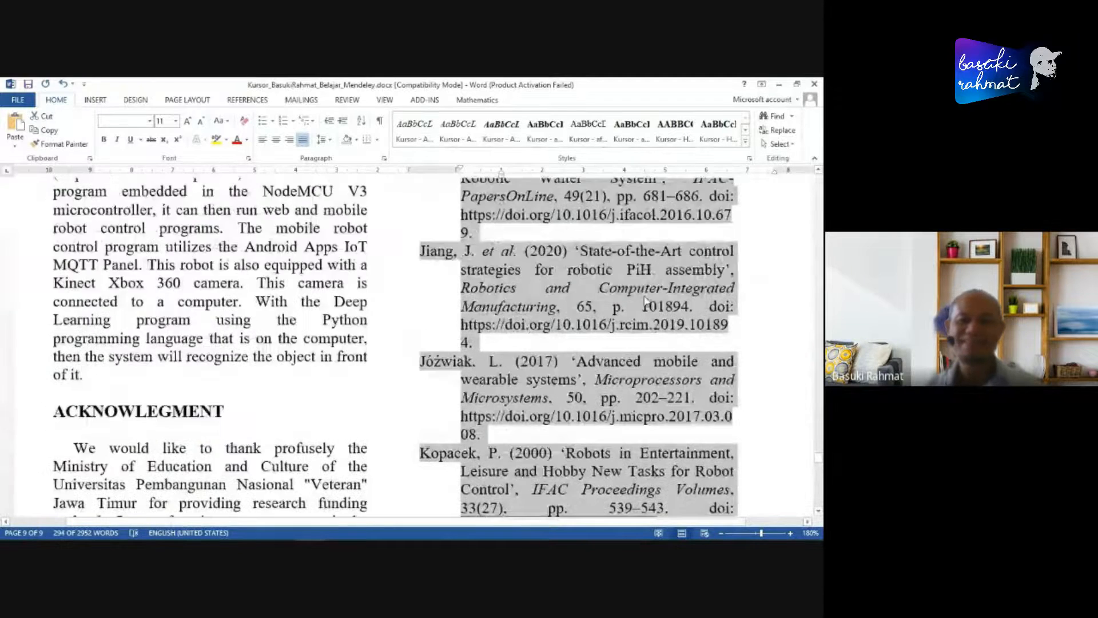
{"action": "scroll", "coordinate": [649, 302], "scroll_direction": "up", "scroll_amount": 8}
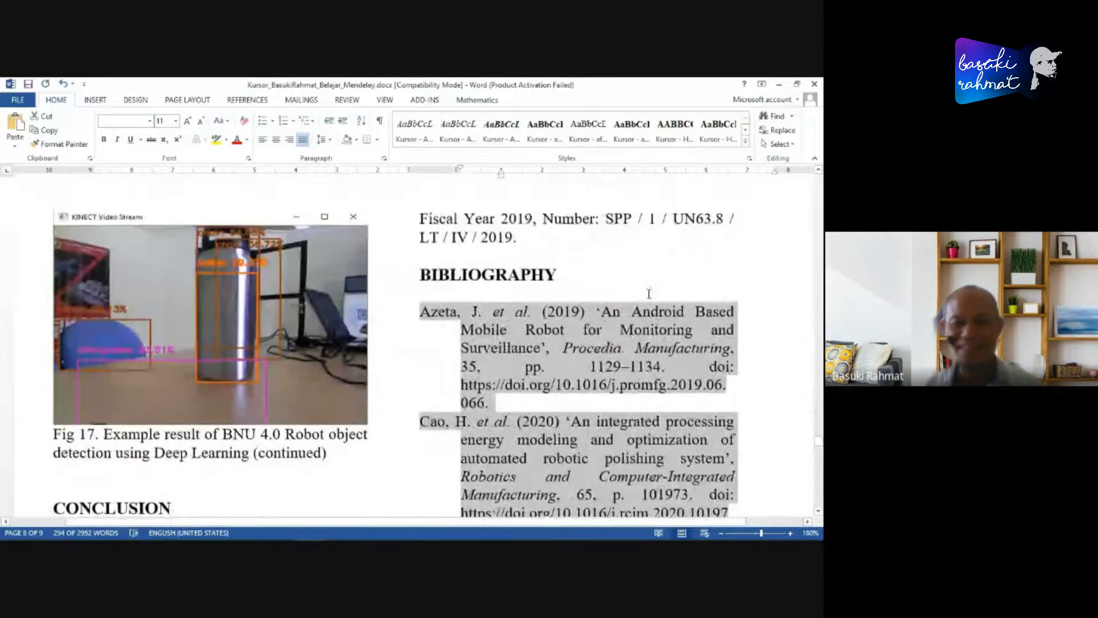
{"action": "left_click_drag", "start_coordinate": [422, 277], "coordinate": [636, 284]}
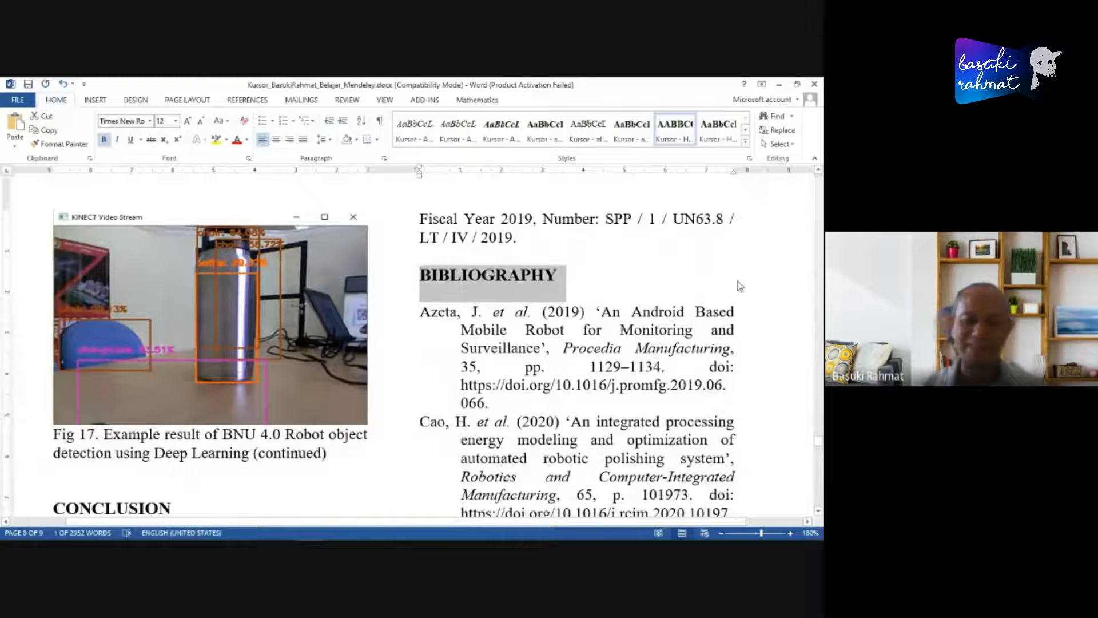
{"action": "type", "text": "REFERE"}
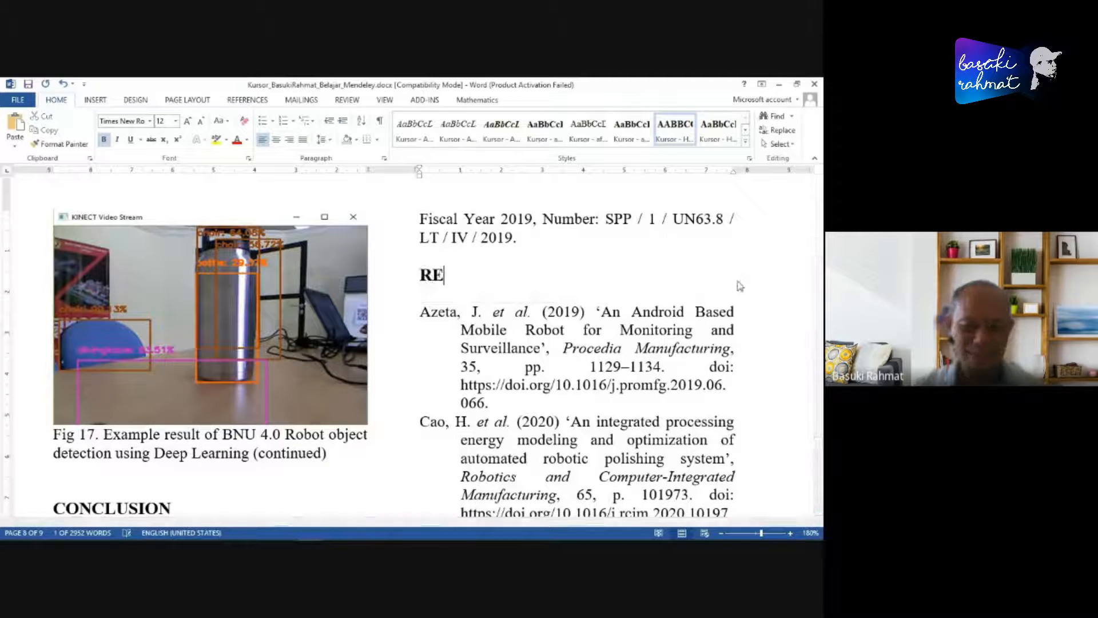